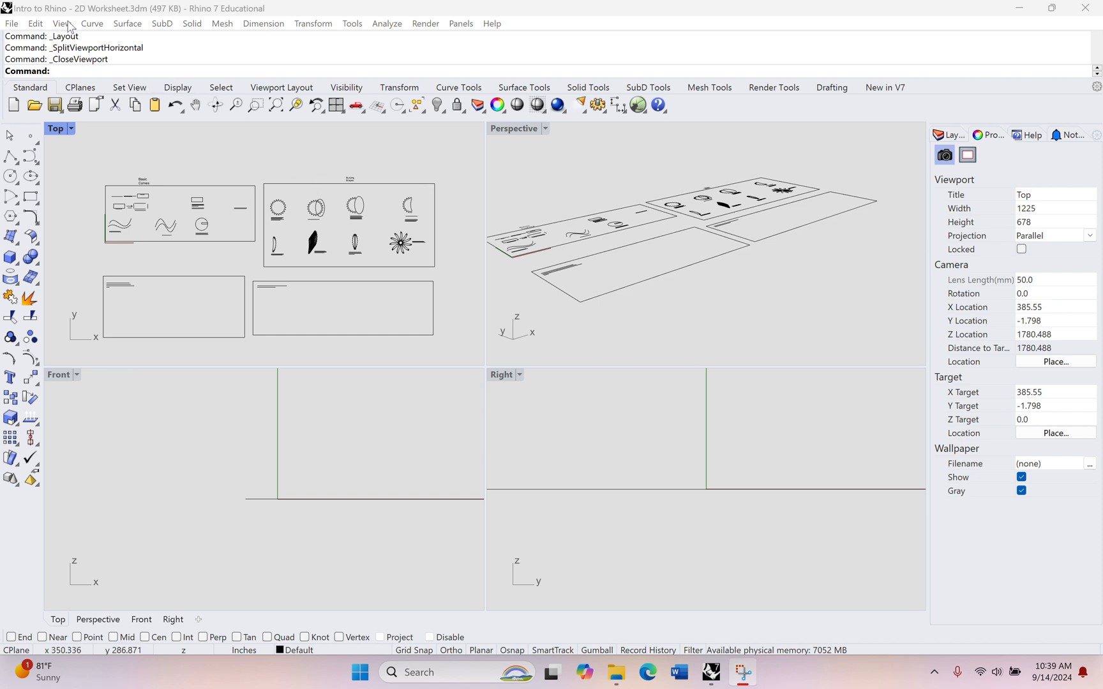
Check the model units and tolerances in the document's Units settings
{"action": "left_click", "coordinate": [353, 23]}
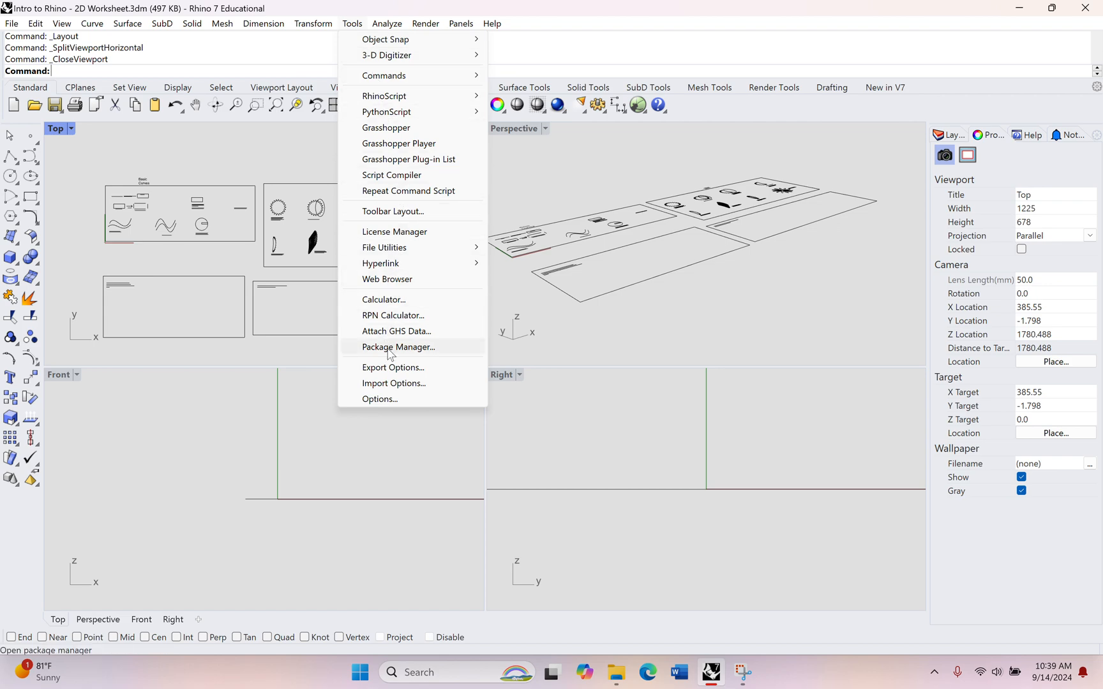
{"action": "left_click", "coordinate": [404, 400]}
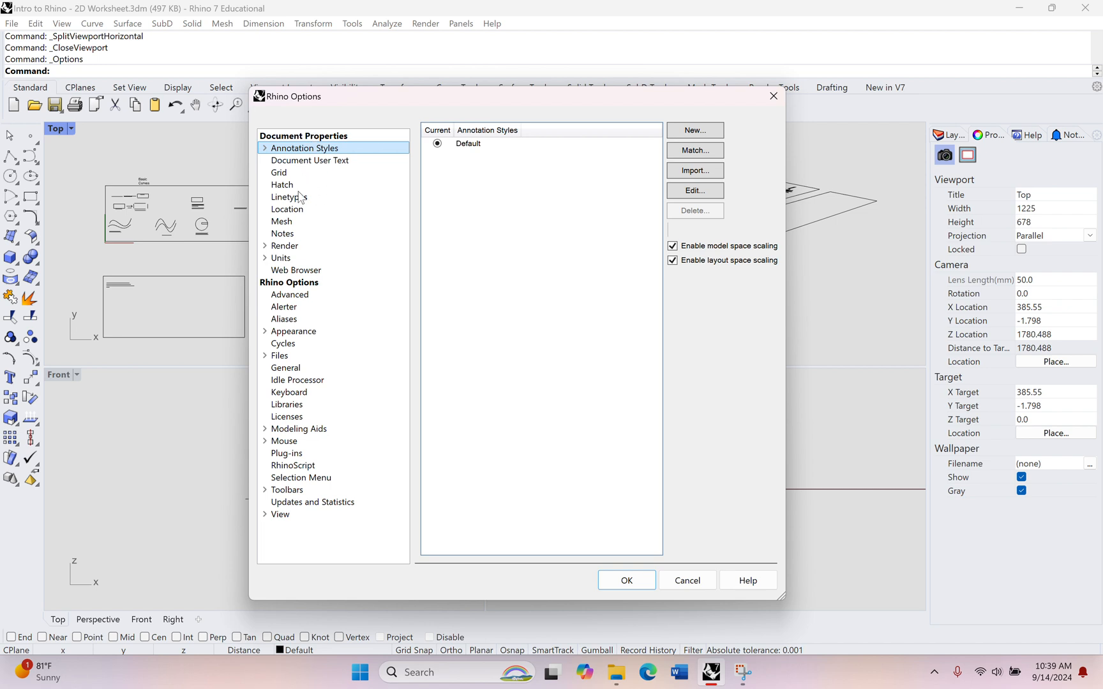
{"action": "left_click", "coordinate": [281, 258]}
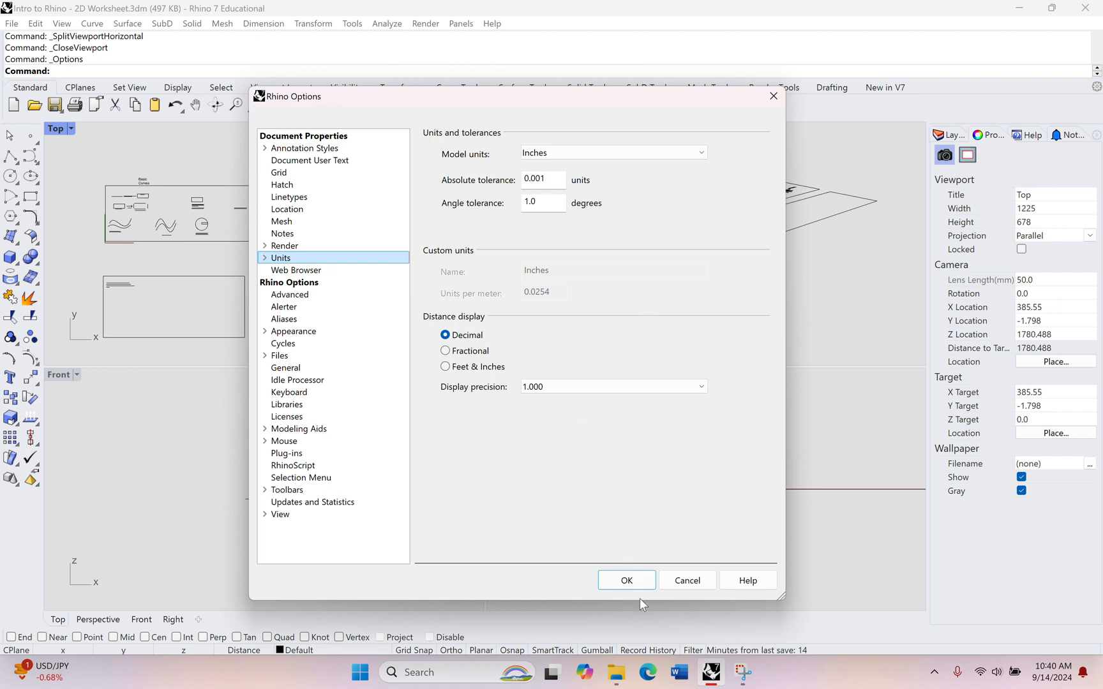
{"action": "left_click", "coordinate": [628, 581]}
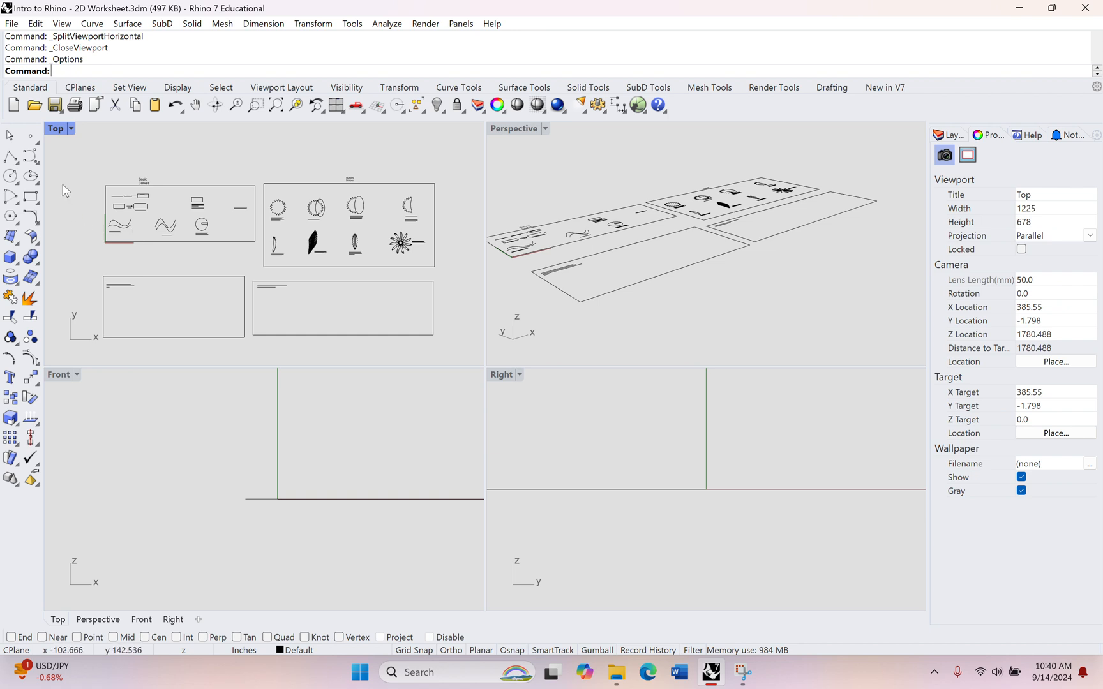
Maximize the Top viewport and bring up the Curve Tools set
{"action": "double_click", "coordinate": [56, 128]}
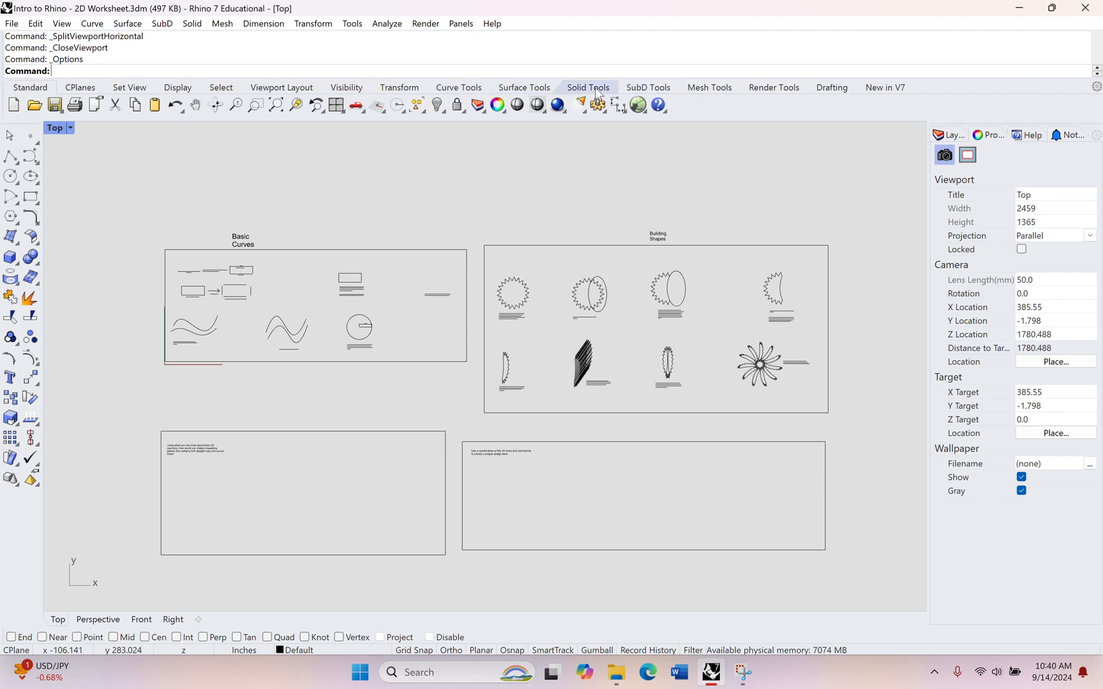
{"action": "left_click", "coordinate": [464, 93]}
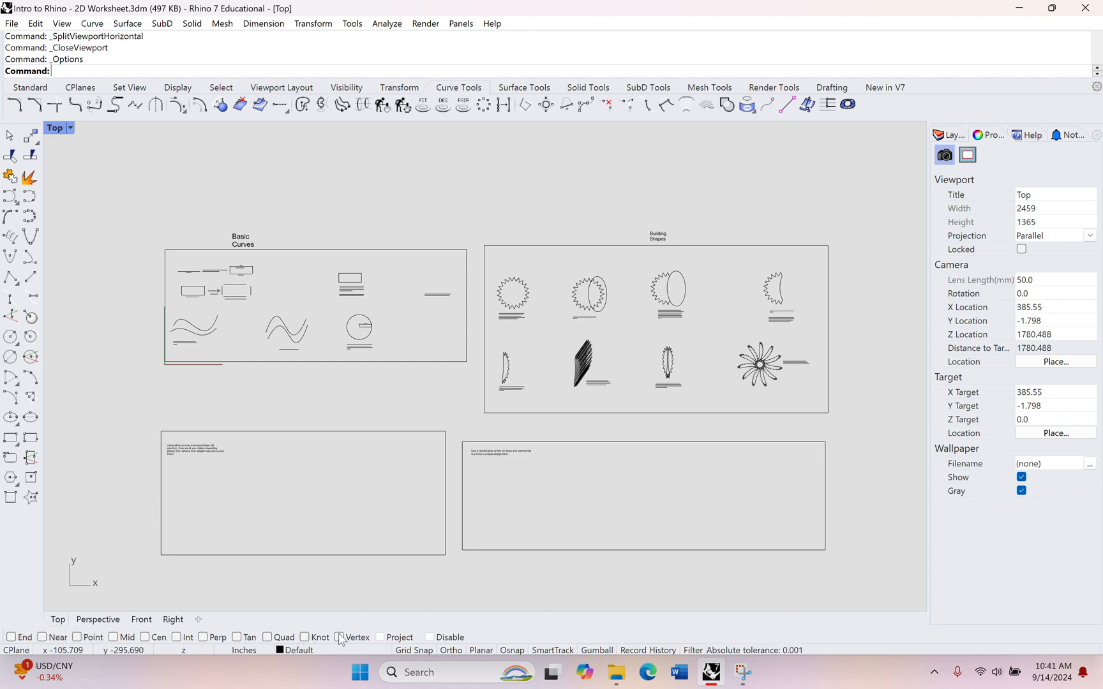
Enable the End, Near, Mid, Cen and Int object snaps, and turn on the Gumball
{"action": "left_click", "coordinate": [10, 637]}
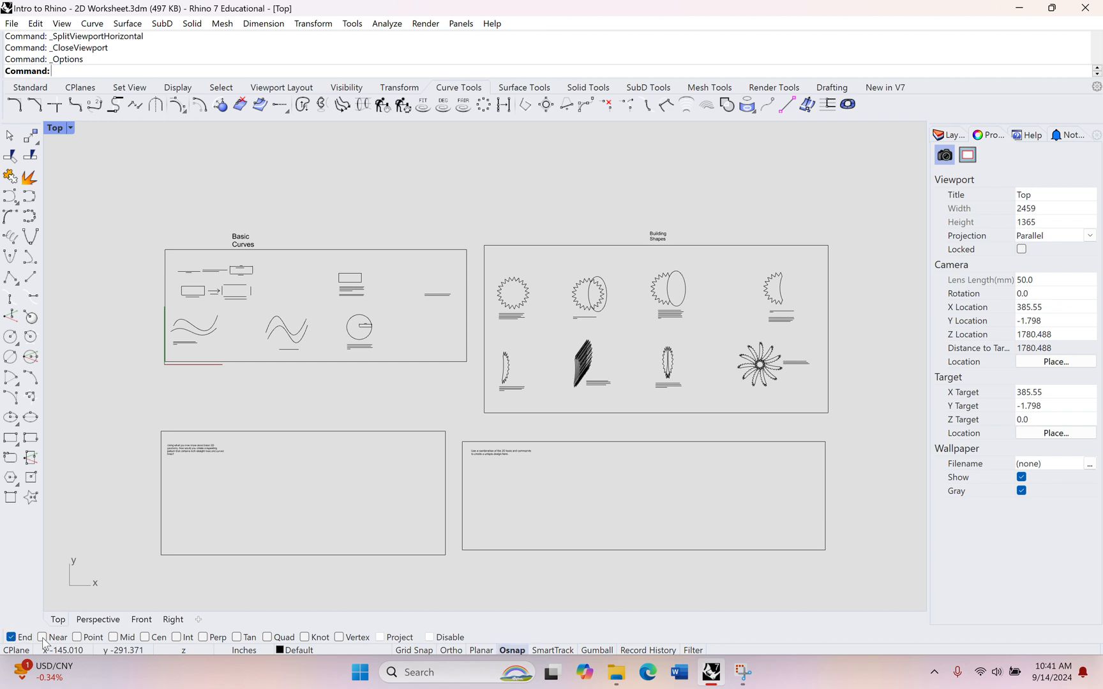
{"action": "left_click", "coordinate": [42, 637]}
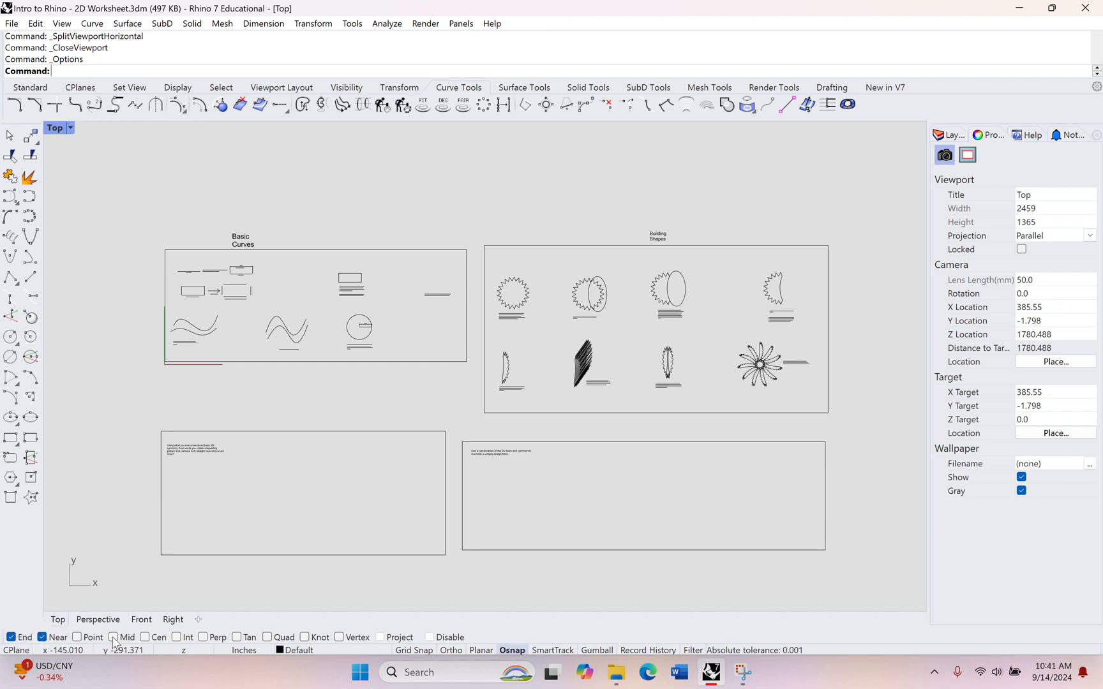
{"action": "left_click", "coordinate": [113, 637]}
{"action": "left_click", "coordinate": [145, 637]}
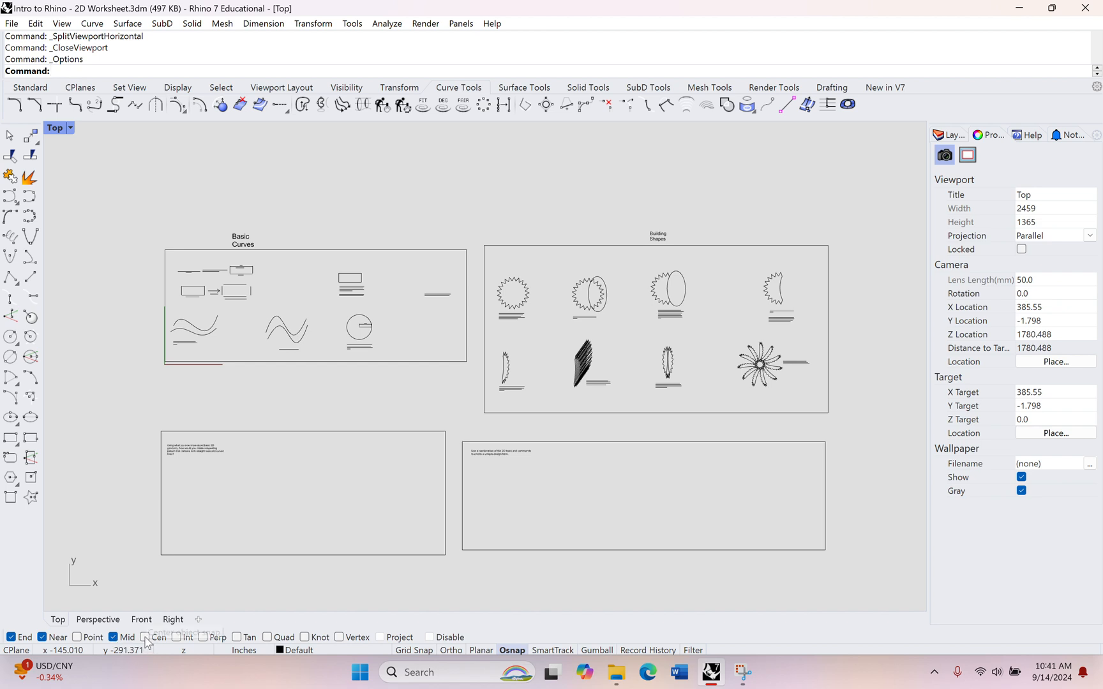
{"action": "left_click", "coordinate": [177, 638]}
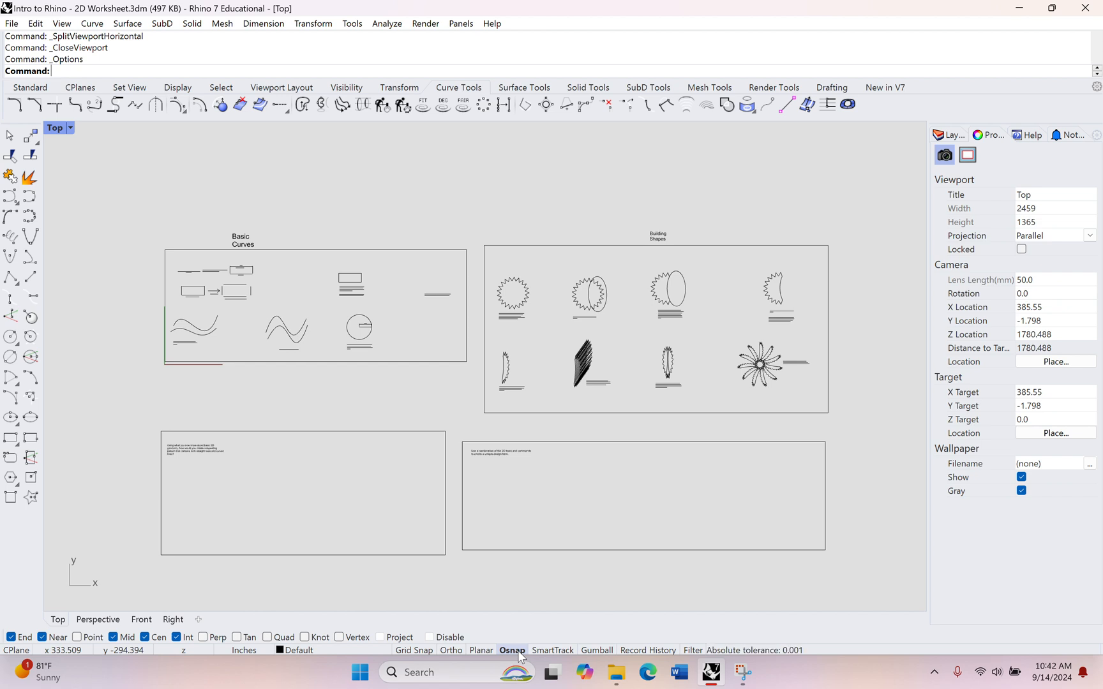
{"action": "left_click", "coordinate": [597, 651]}
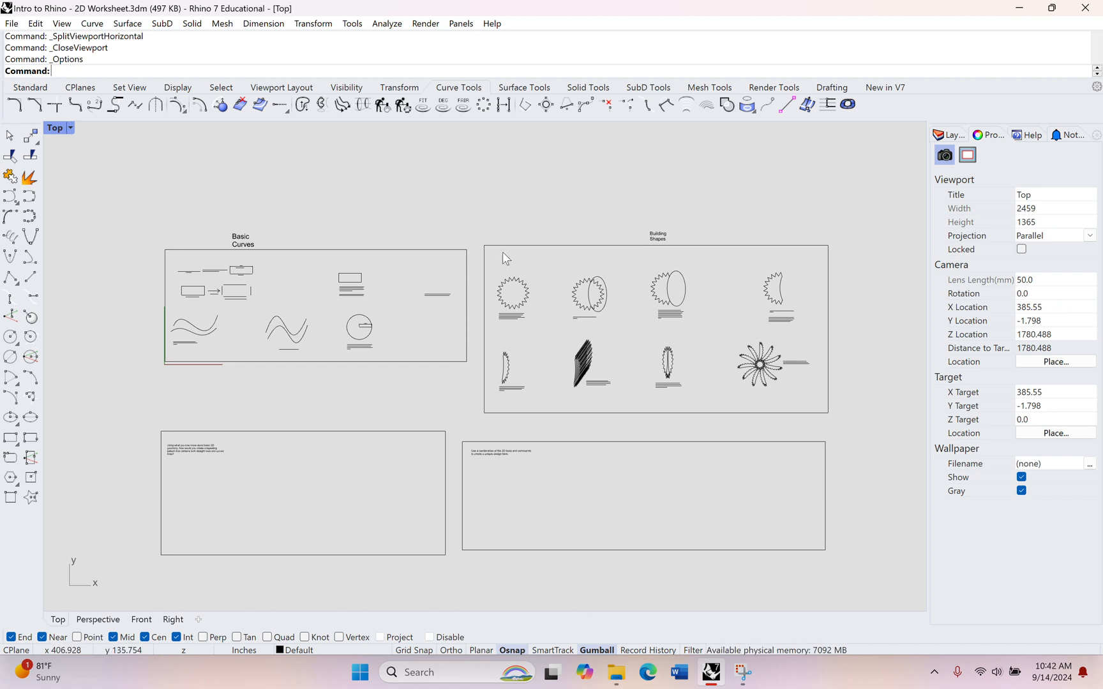
Show the grid lines in all viewports and inspect the grid around the control-point curves
{"action": "left_click", "coordinate": [353, 23]}
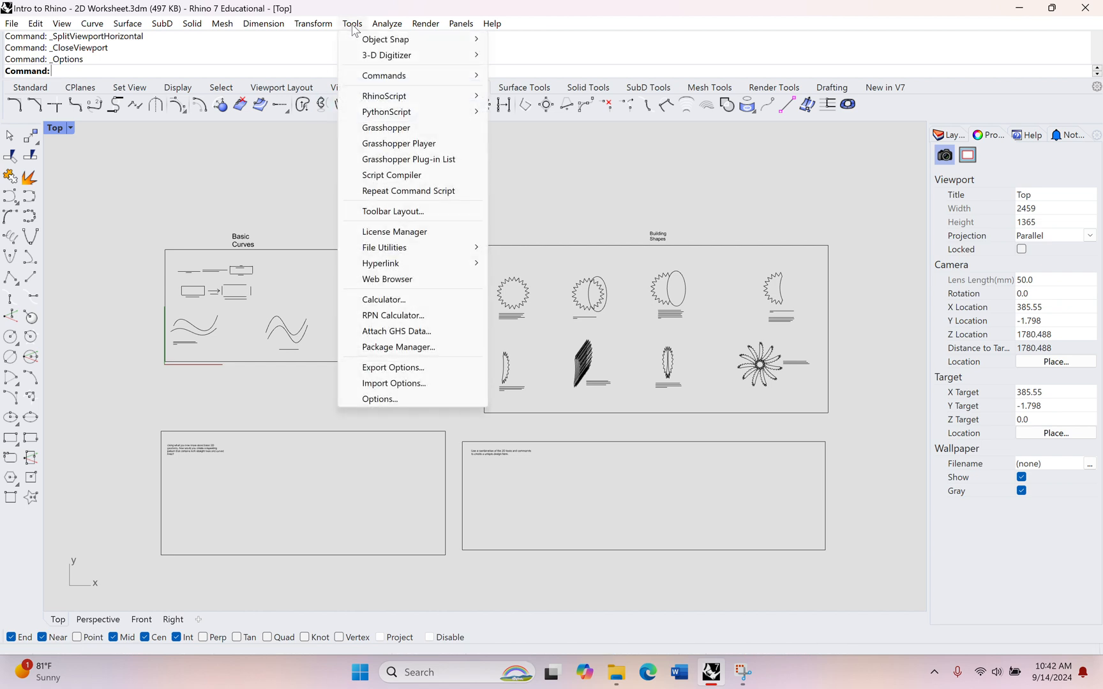
{"action": "left_click", "coordinate": [421, 406]}
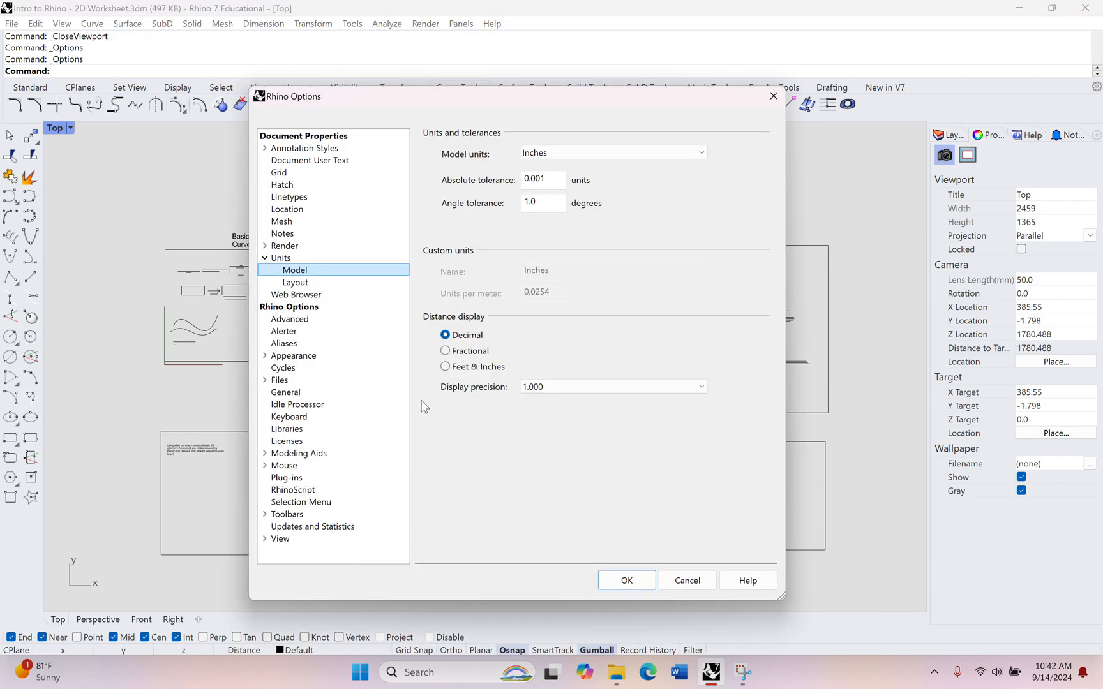
{"action": "left_click", "coordinate": [301, 178]}
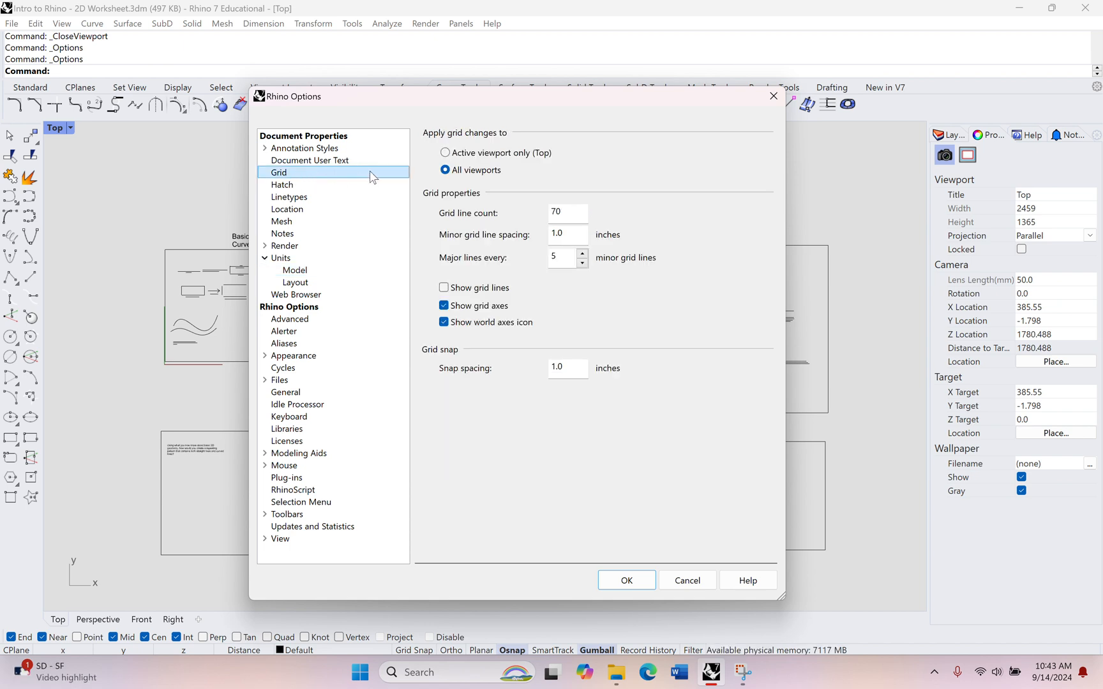
{"action": "left_click", "coordinate": [444, 288]}
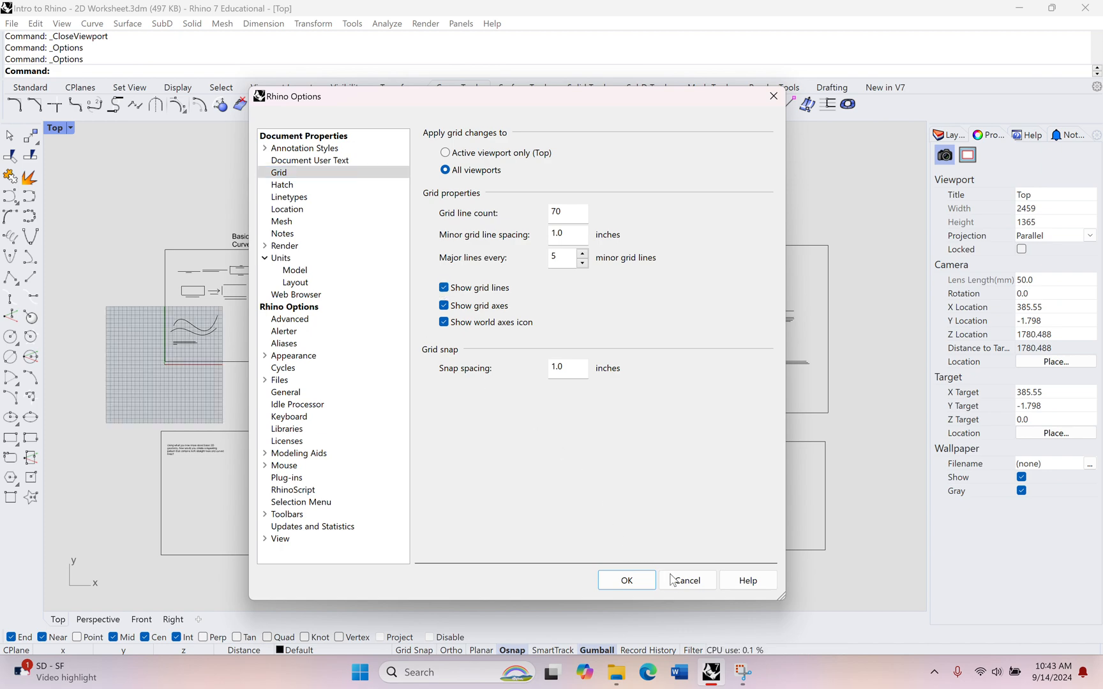
{"action": "left_click", "coordinate": [641, 585]}
{"action": "scroll", "coordinate": [161, 319], "scroll_direction": "up", "scroll_amount": 10}
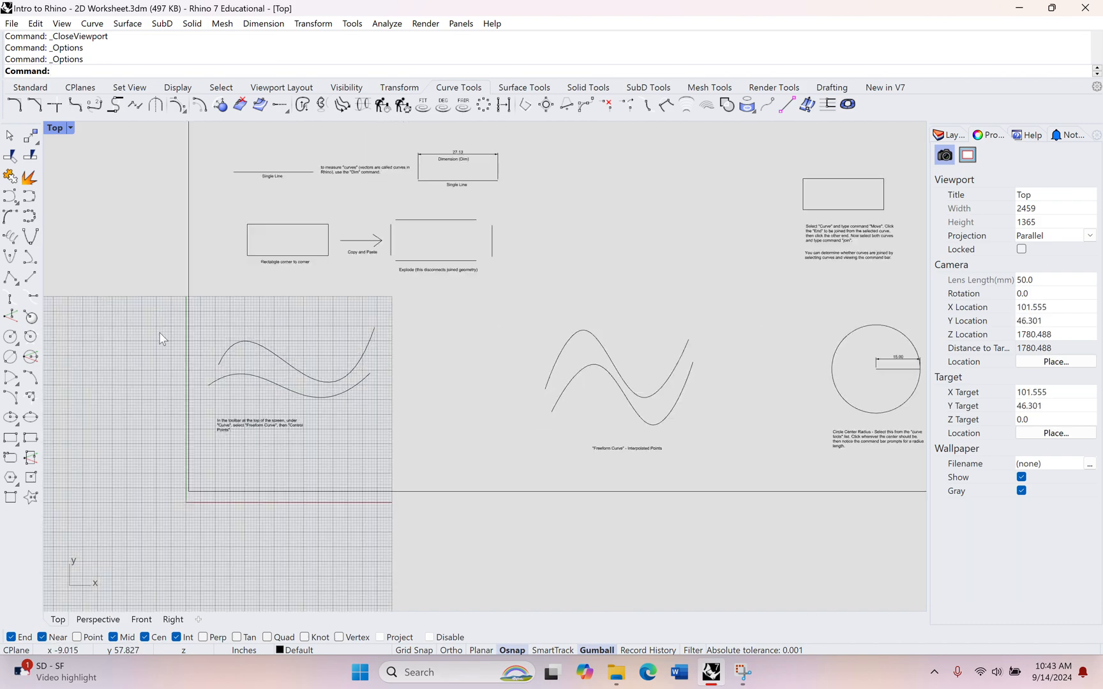
{"action": "scroll", "coordinate": [557, 316], "scroll_direction": "up", "scroll_amount": 2}
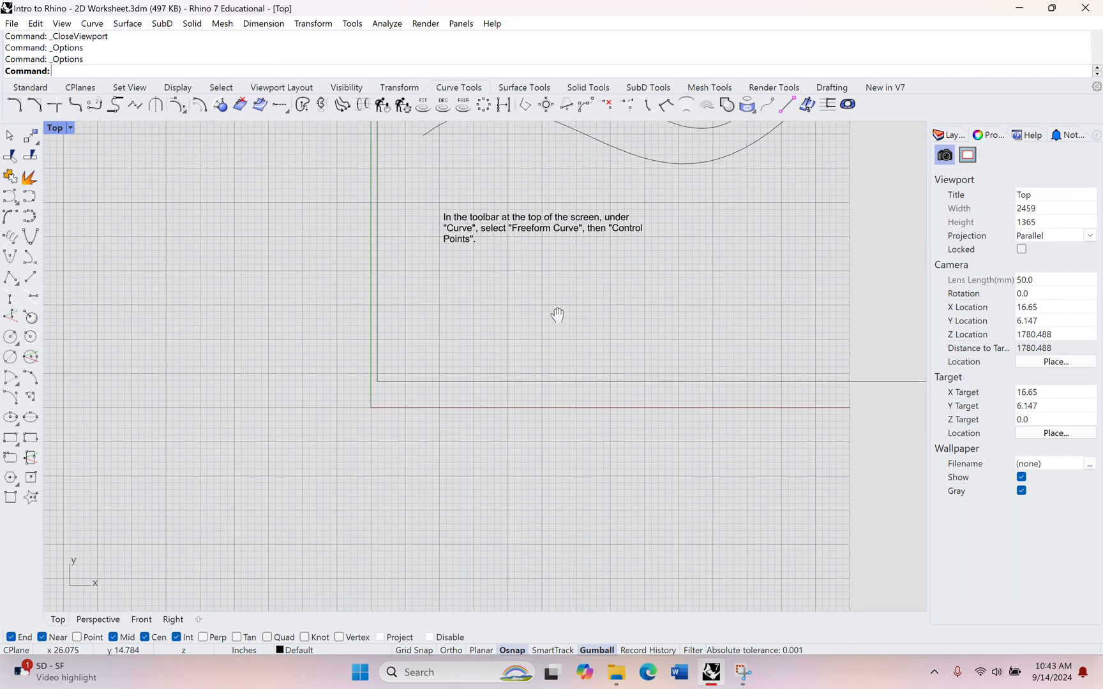
{"action": "scroll", "coordinate": [396, 310], "scroll_direction": "up", "scroll_amount": 3}
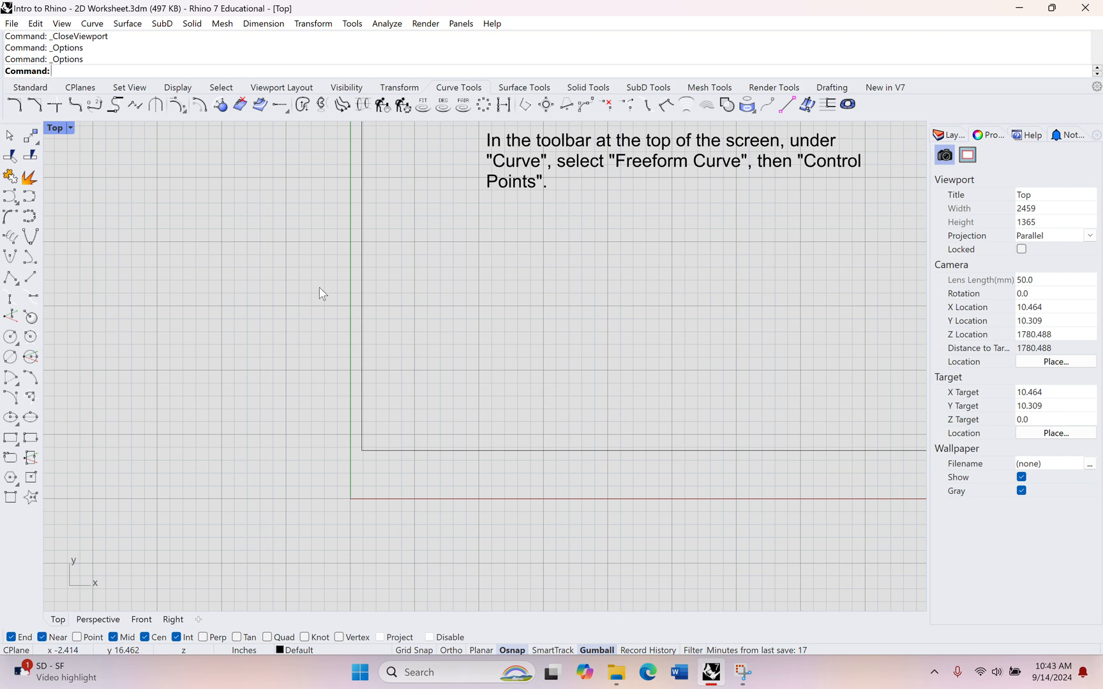
{"action": "scroll", "coordinate": [443, 382], "scroll_direction": "down", "scroll_amount": 4}
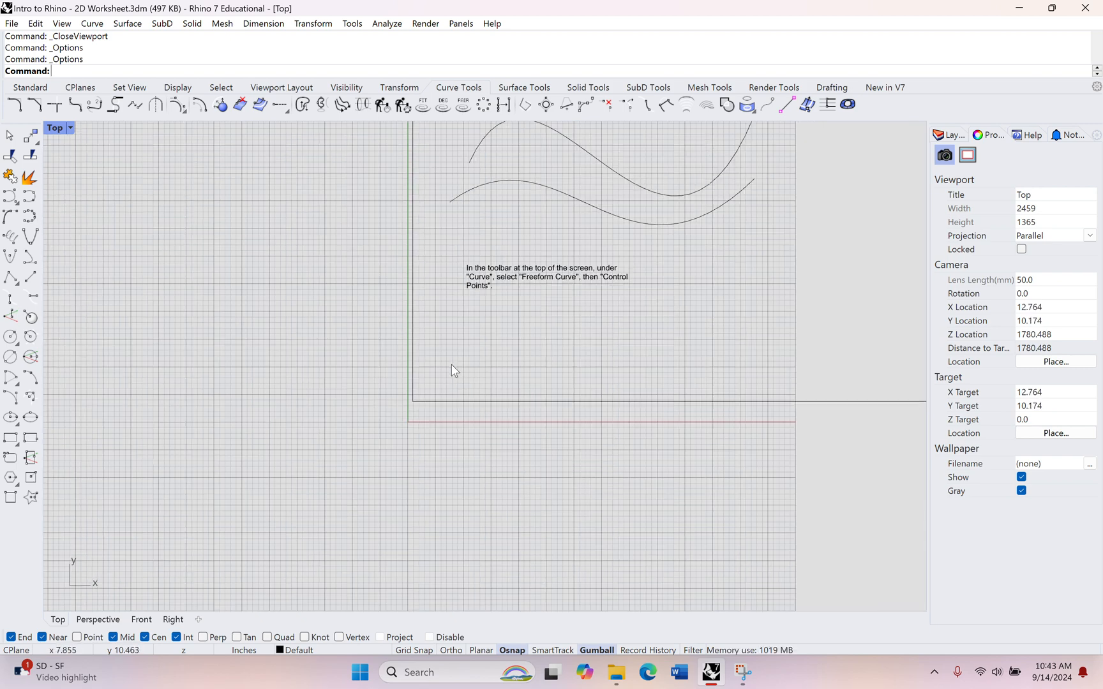
{"action": "right_click_drag", "start_coordinate": [539, 347], "coordinate": [438, 455]}
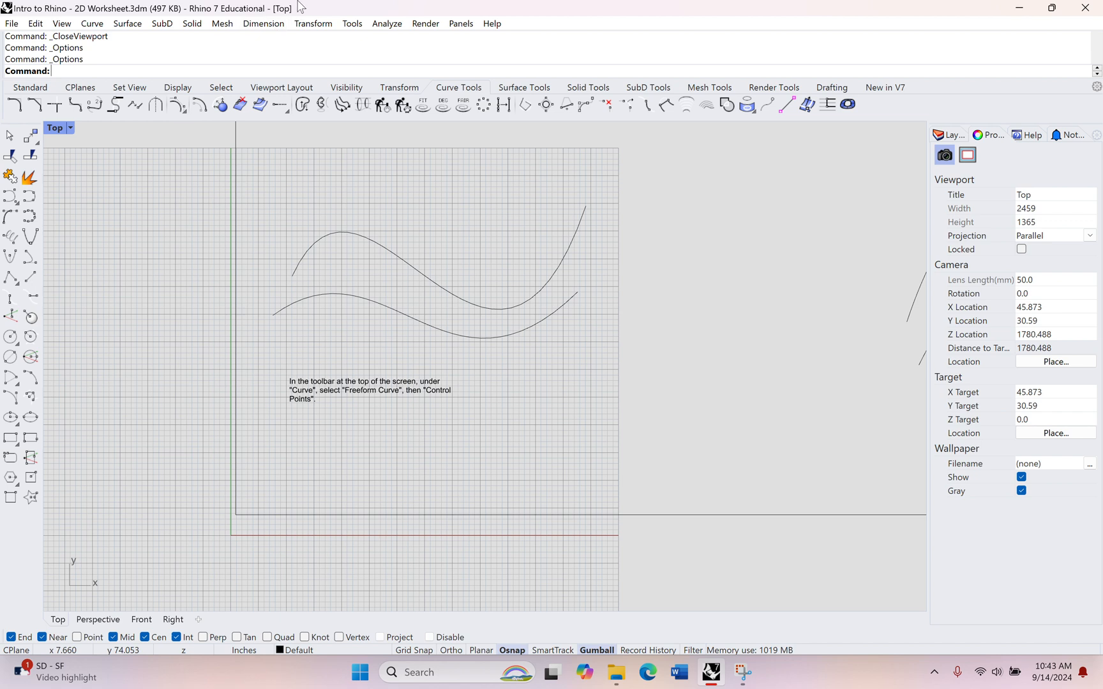
Hide the grid lines in all viewports through the document's Grid settings
{"action": "left_click", "coordinate": [352, 23]}
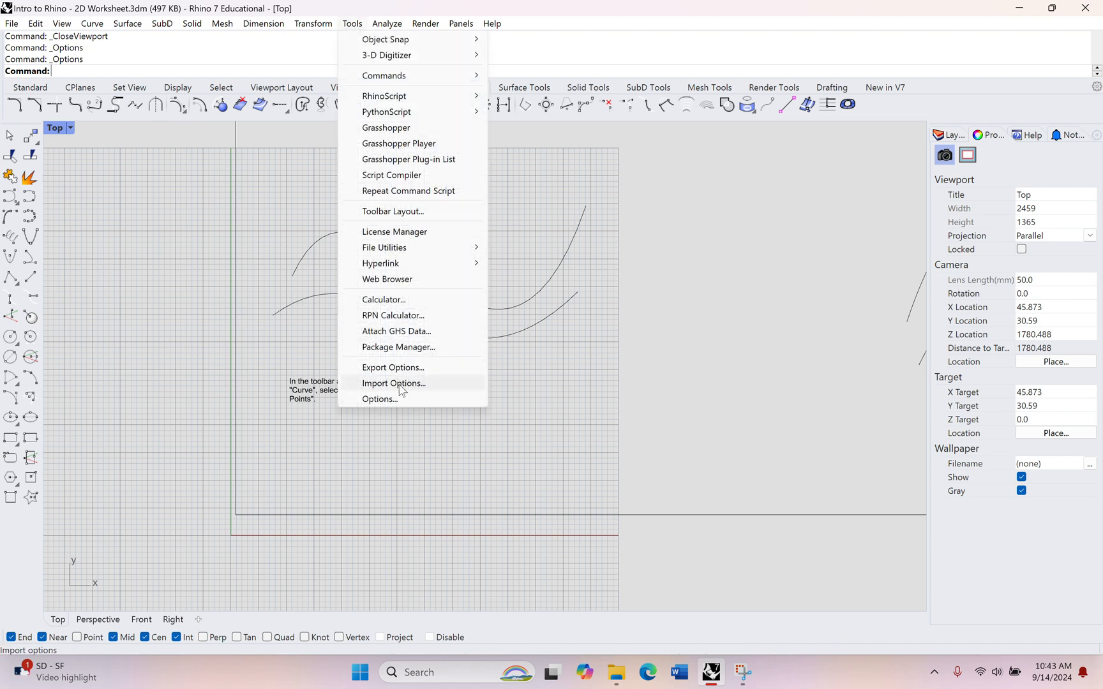
{"action": "left_click", "coordinate": [402, 399]}
{"action": "left_click", "coordinate": [443, 288]}
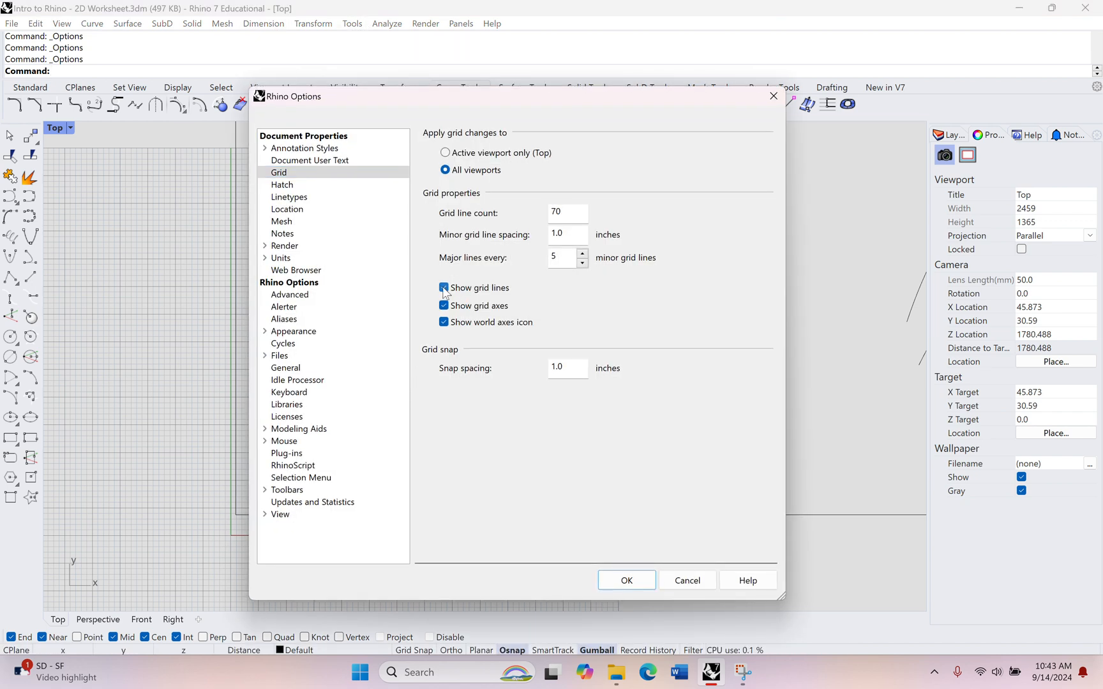
{"action": "left_click", "coordinate": [627, 579]}
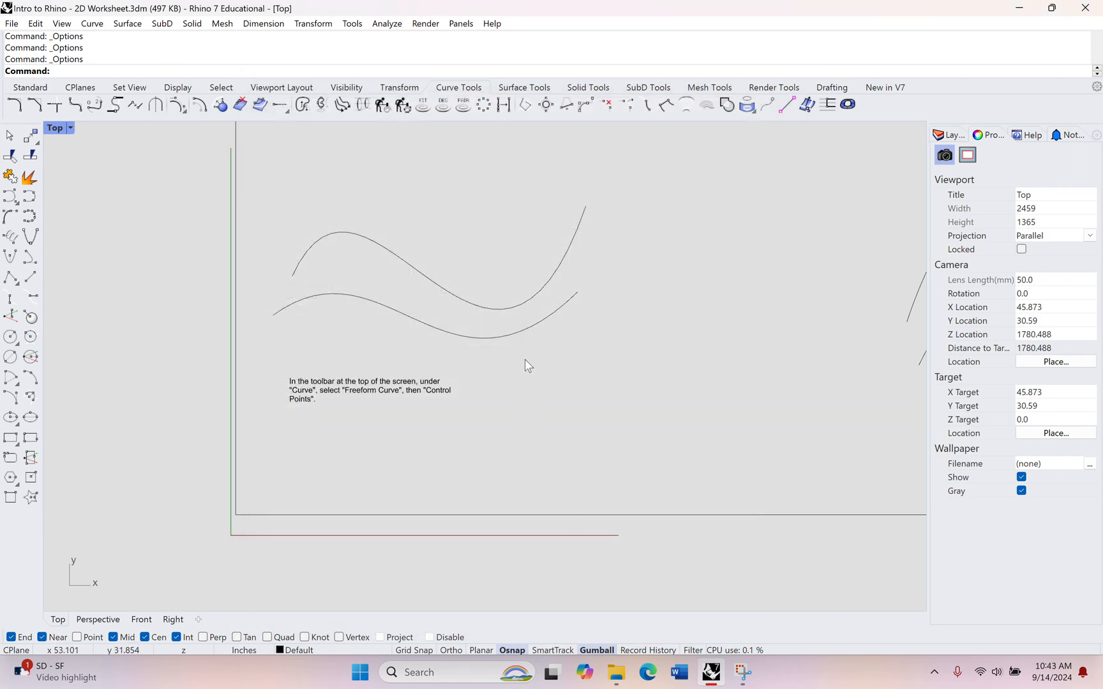
Examine the example curves and written instructions in the worksheet's Basic Curves section
{"action": "scroll", "coordinate": [525, 364], "scroll_direction": "down", "scroll_amount": 3}
{"action": "right_click_drag", "start_coordinate": [589, 319], "coordinate": [303, 332]}
{"action": "scroll", "coordinate": [389, 337], "scroll_direction": "down", "scroll_amount": 3}
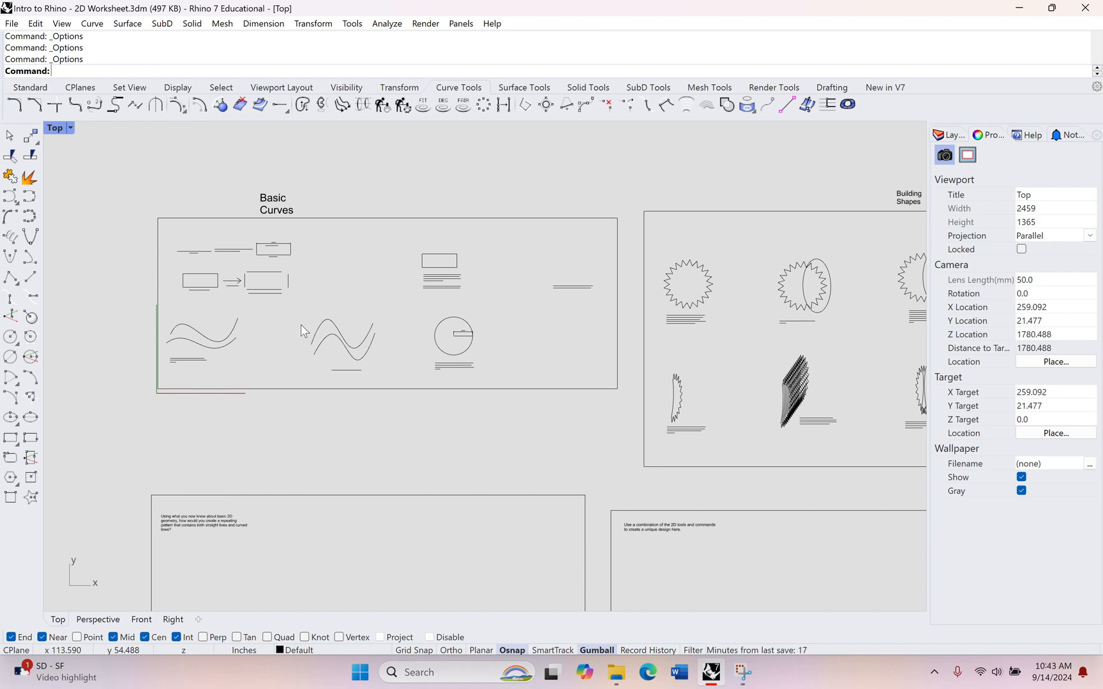
{"action": "right_click_drag", "start_coordinate": [614, 391], "coordinate": [640, 400]}
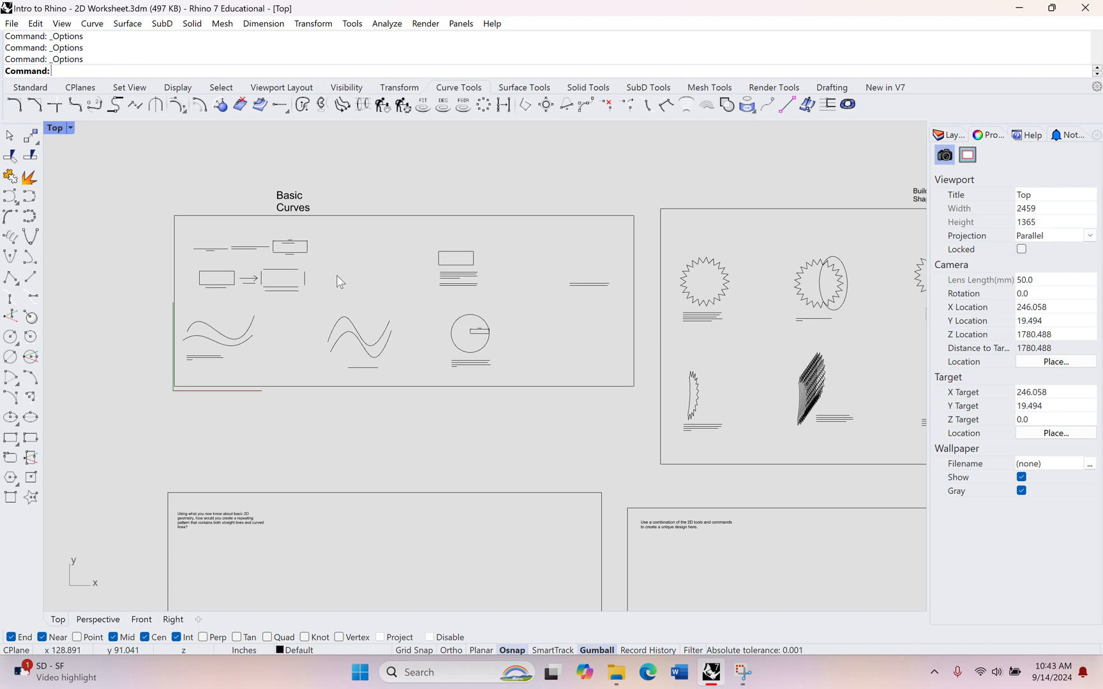
{"action": "right_click_drag", "start_coordinate": [345, 293], "coordinate": [489, 362]}
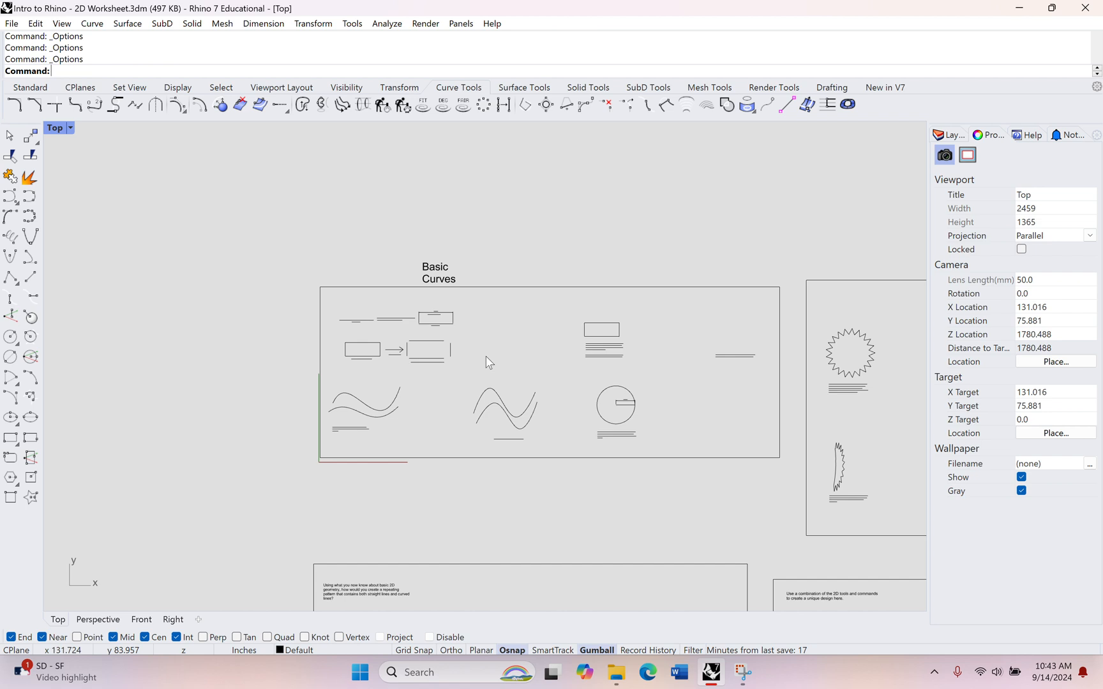
{"action": "right_click_drag", "start_coordinate": [600, 366], "coordinate": [655, 369]}
{"action": "right_click_drag", "start_coordinate": [500, 331], "coordinate": [537, 342]}
{"action": "scroll", "coordinate": [426, 369], "scroll_direction": "up", "scroll_amount": 10}
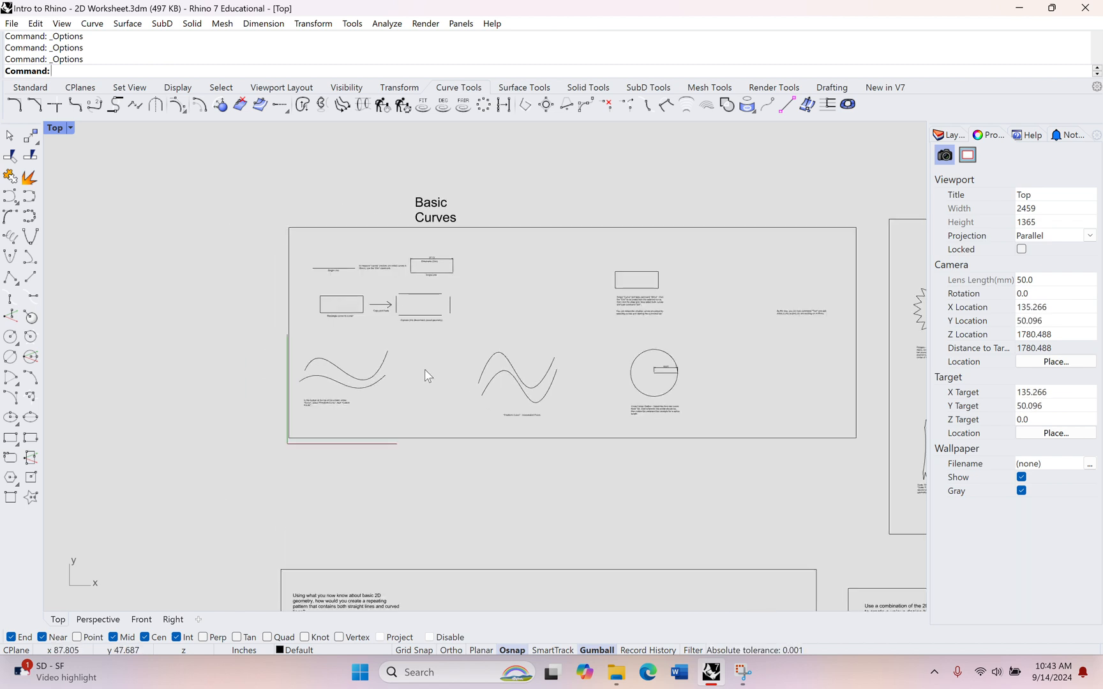
{"action": "right_click_drag", "start_coordinate": [425, 369], "coordinate": [616, 421]}
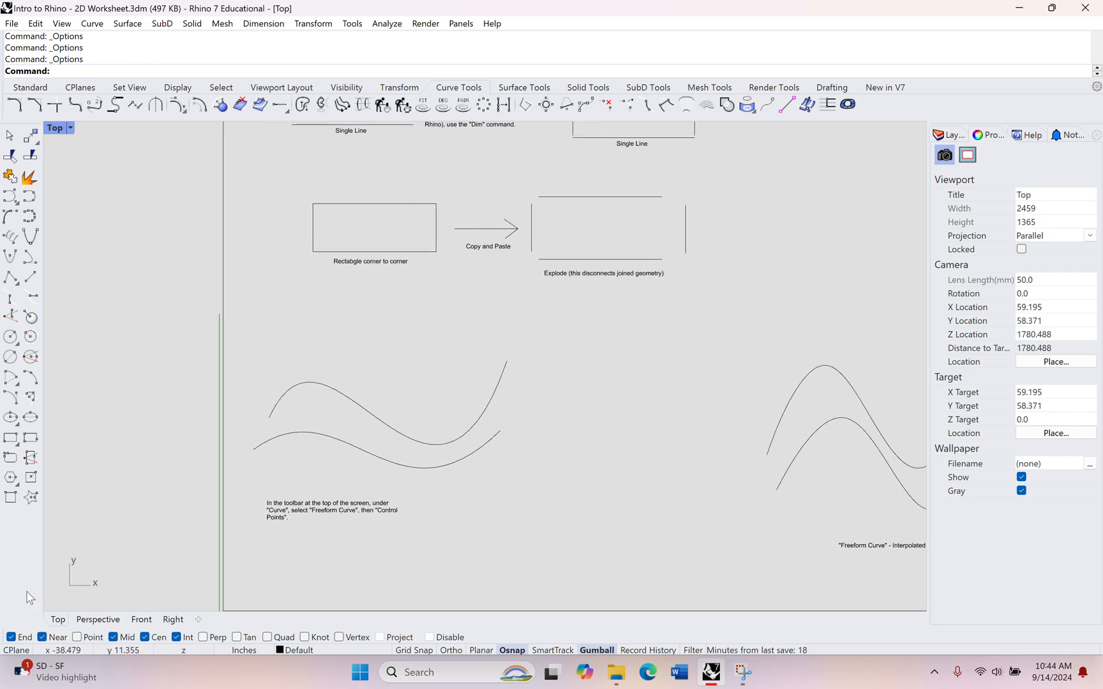
Examine the worksheet layout from different angles in the Perspective view
{"action": "left_click", "coordinate": [96, 620]}
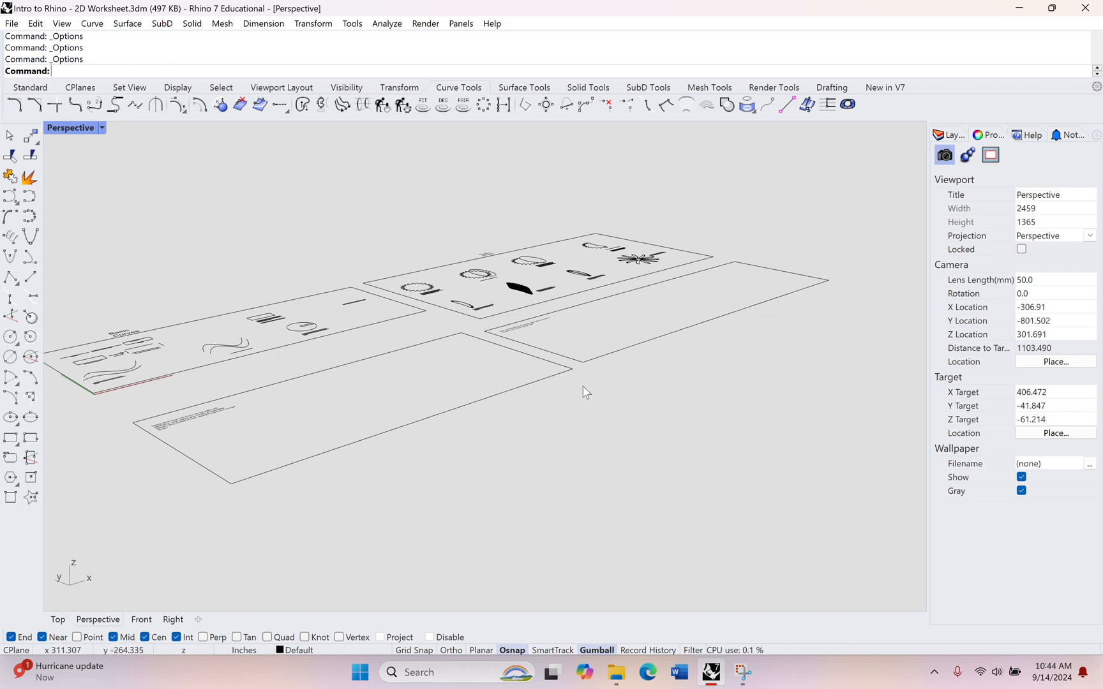
{"action": "right_click_drag", "start_coordinate": [611, 387], "coordinate": [586, 427], "text": "shift"}
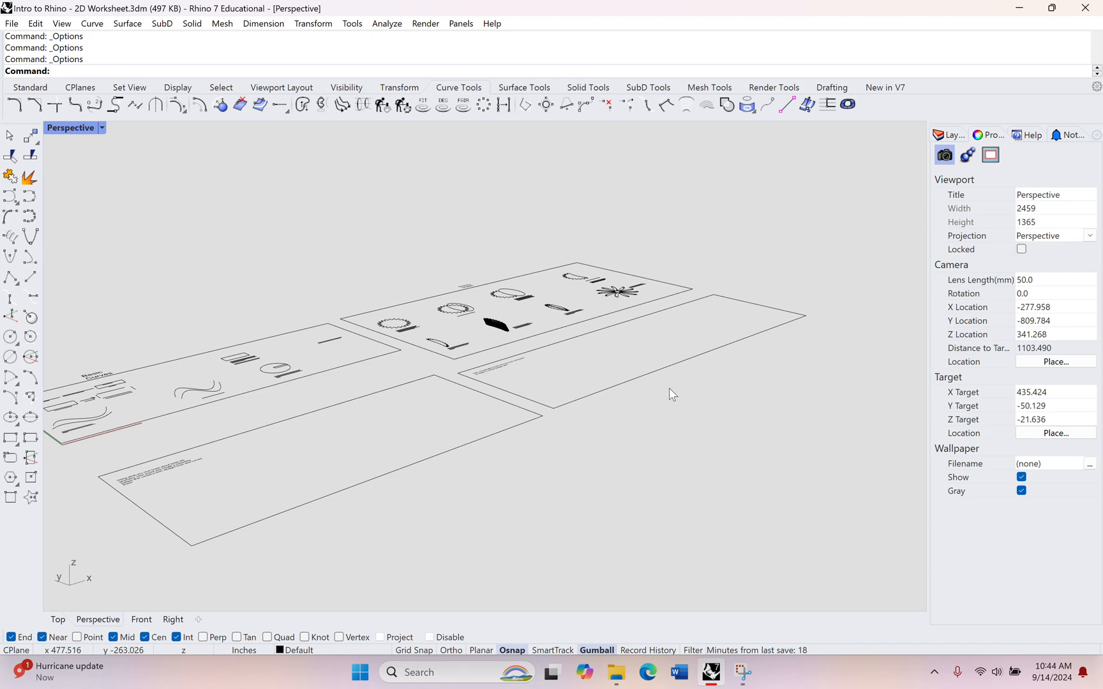
{"action": "right_click_drag", "start_coordinate": [654, 366], "coordinate": [610, 371]}
{"action": "right_click_drag", "start_coordinate": [490, 384], "coordinate": [677, 411], "text": "shift"}
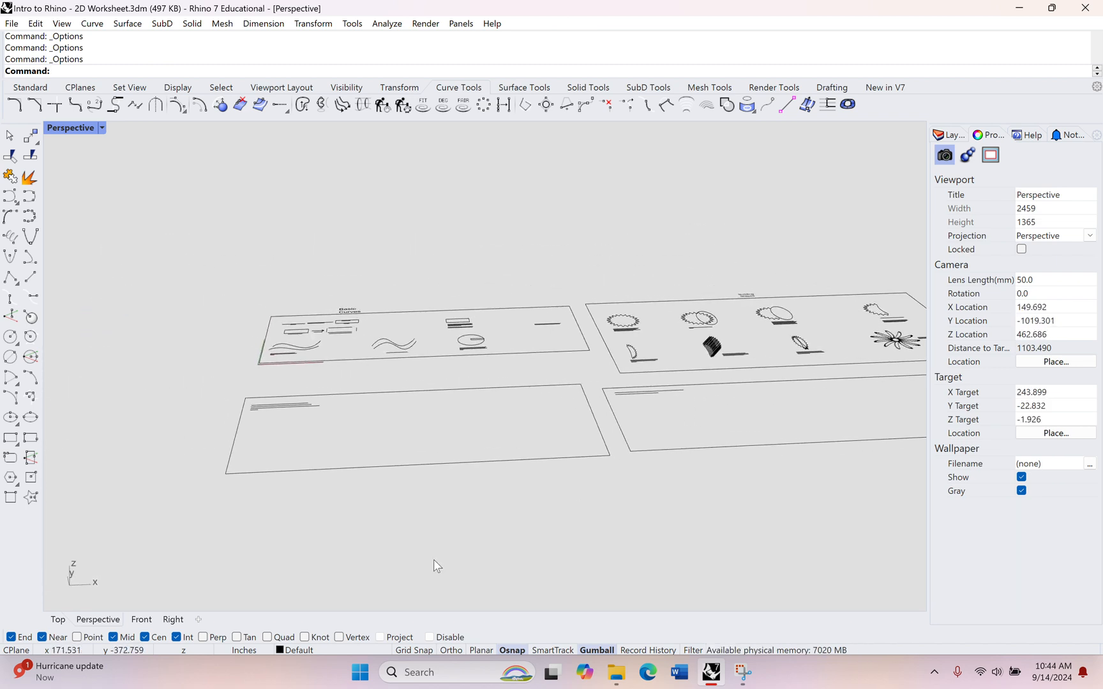
Switch to the Top view, framed on the Single Line example in the Basic Curves section
{"action": "left_click", "coordinate": [58, 619]}
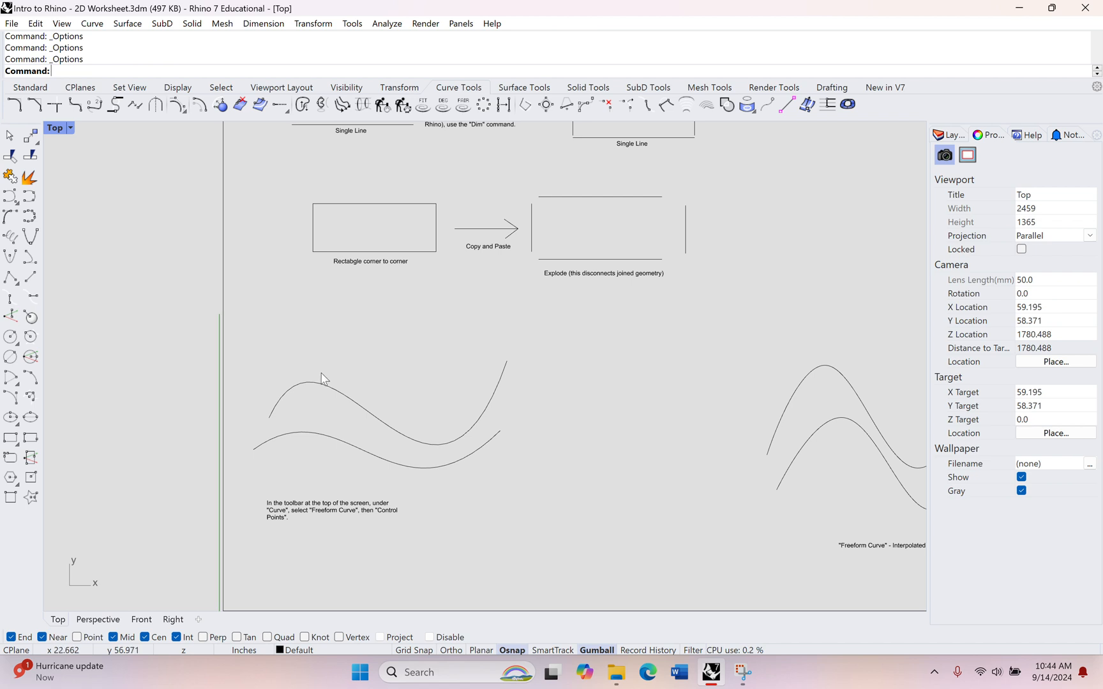
{"action": "scroll", "coordinate": [323, 379], "scroll_direction": "down", "scroll_amount": 2}
{"action": "right_click_drag", "start_coordinate": [511, 312], "coordinate": [419, 400]}
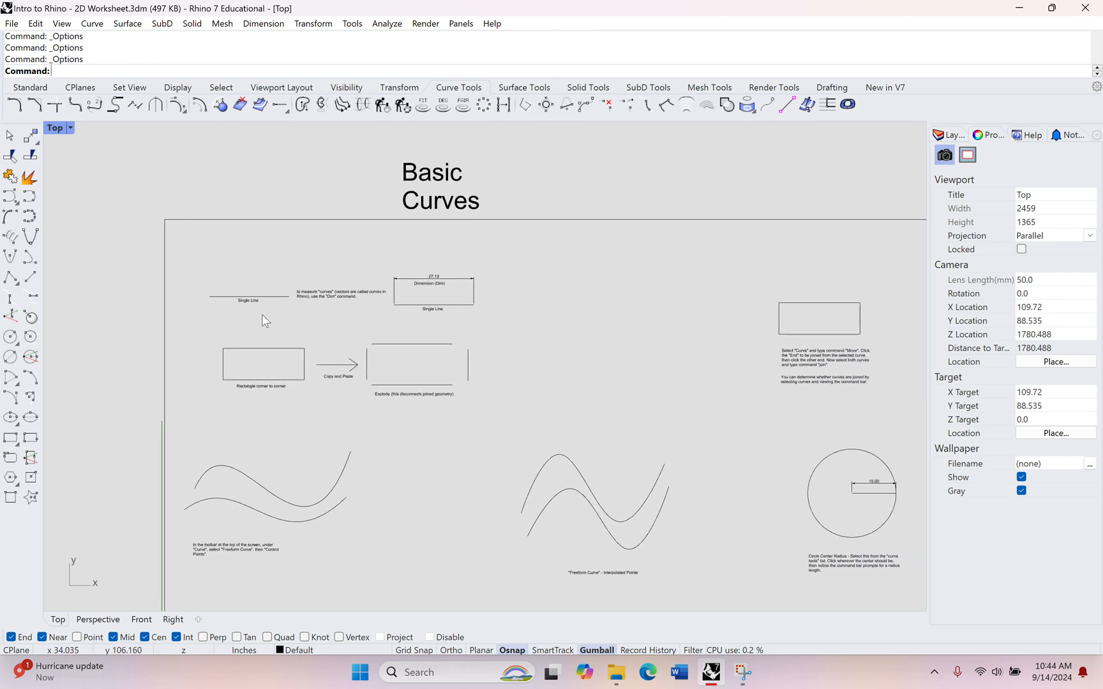
{"action": "scroll", "coordinate": [261, 314], "scroll_direction": "up", "scroll_amount": 6}
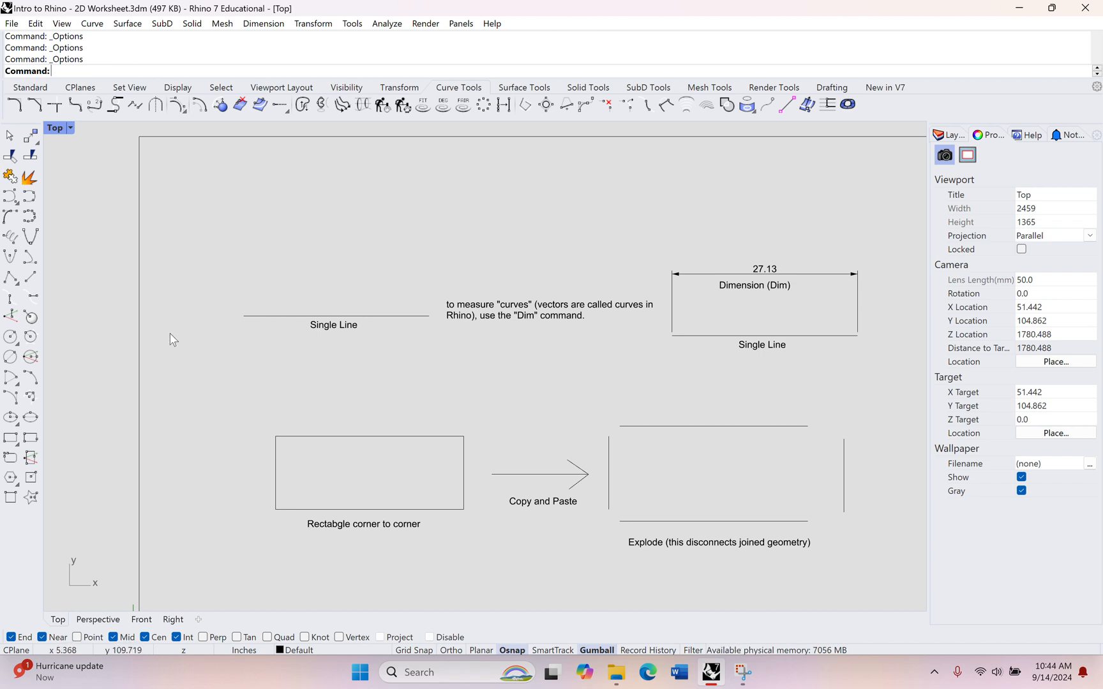
Draw a slanted single line in the empty space above the Single Line example
{"action": "left_click", "coordinate": [34, 285]}
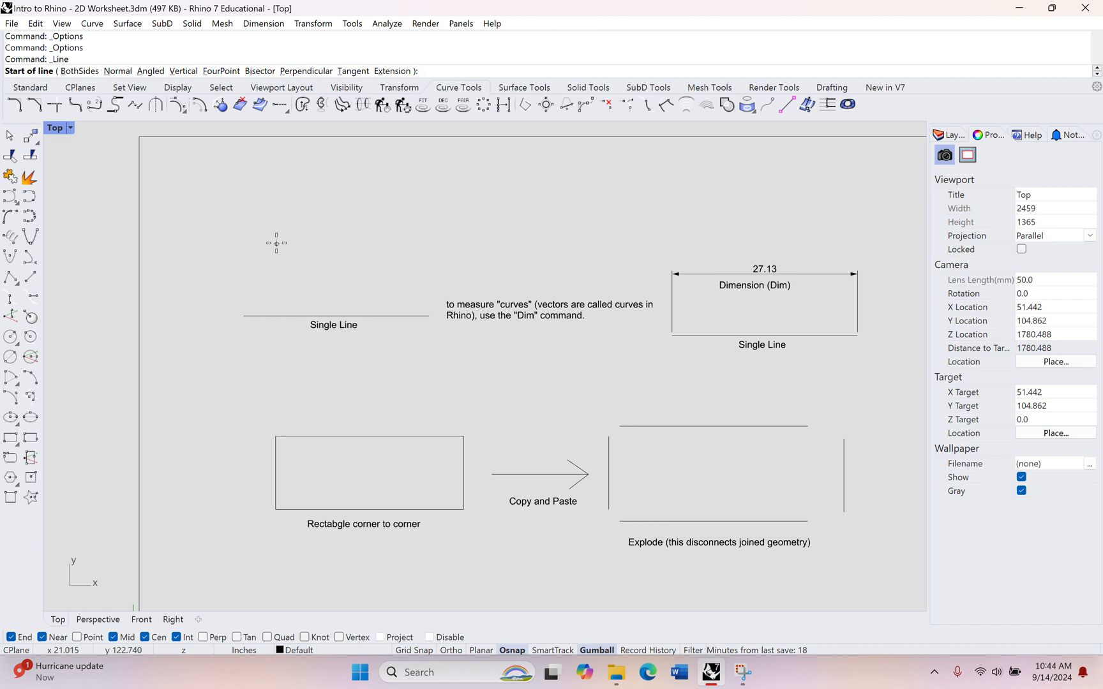
{"action": "left_click", "coordinate": [244, 234]}
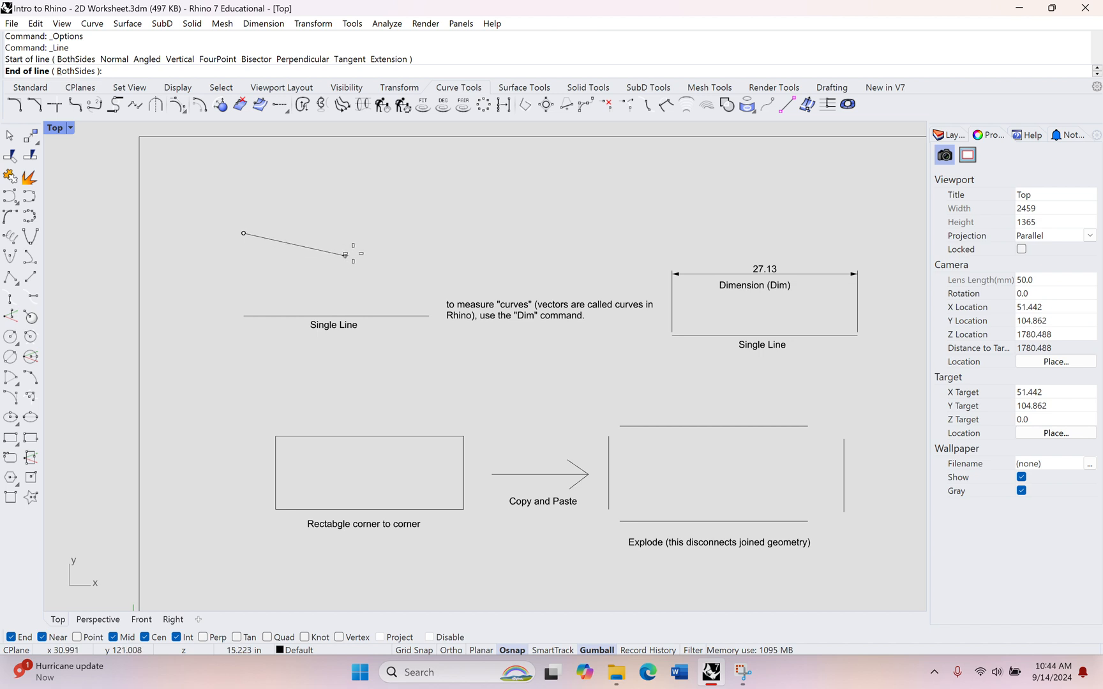
{"action": "left_click", "coordinate": [467, 179]}
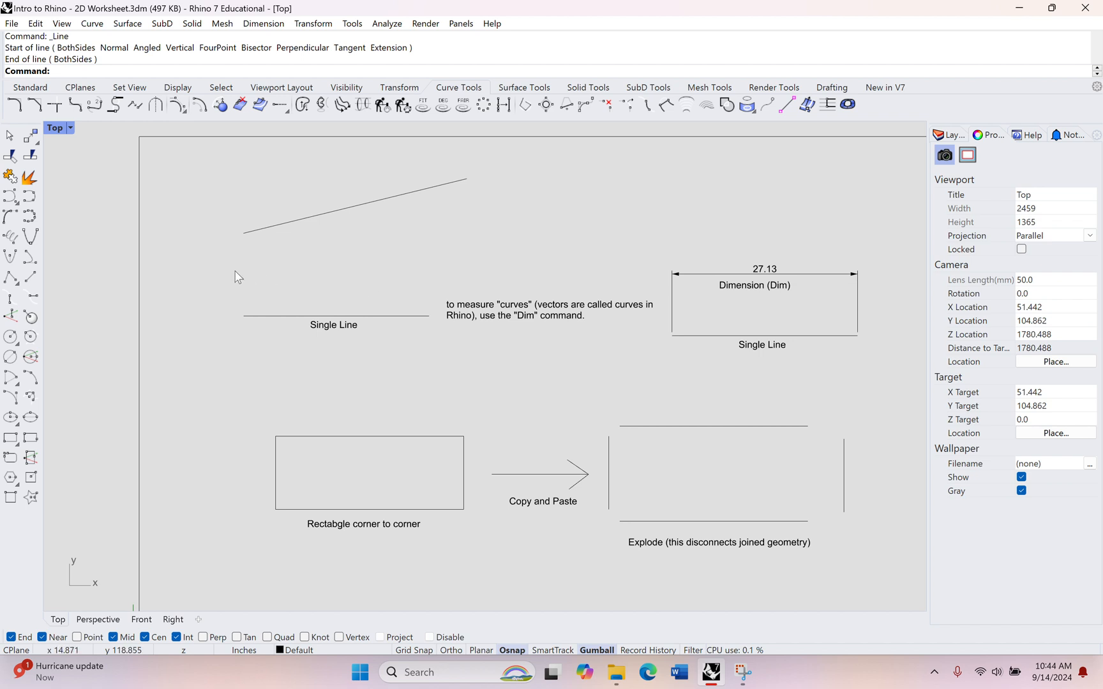
Move the slanted line down toward the Single Line example and rotate it counterclockwise freehand using the gumball
{"action": "left_click", "coordinate": [358, 206]}
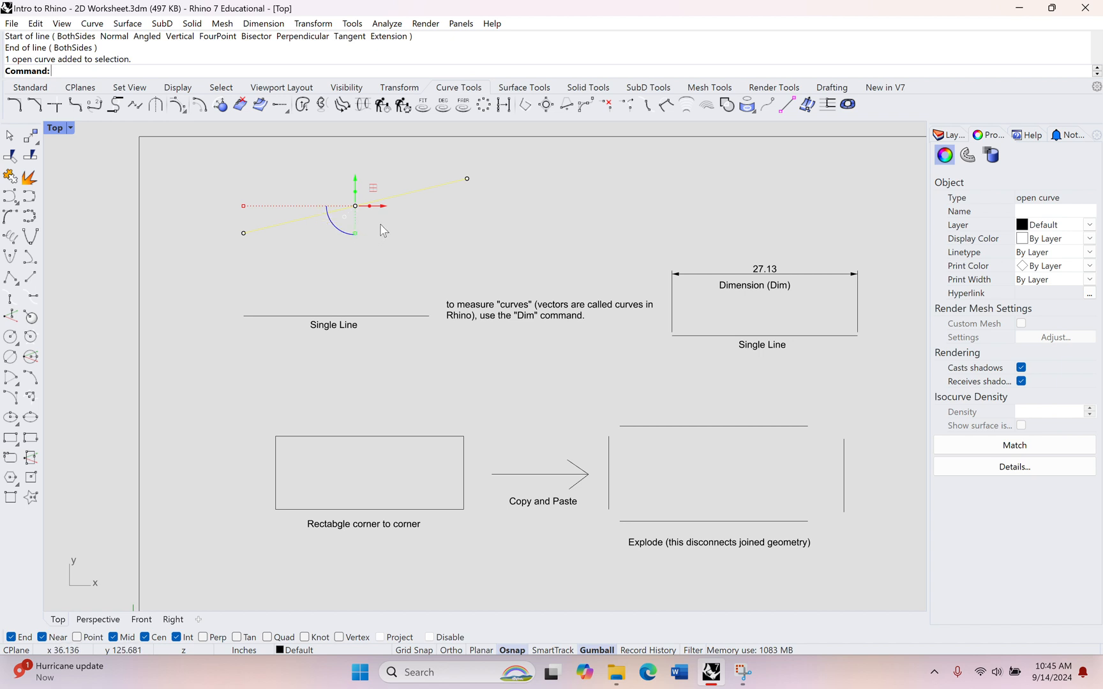
{"action": "scroll", "coordinate": [366, 193], "scroll_direction": "up", "scroll_amount": 3}
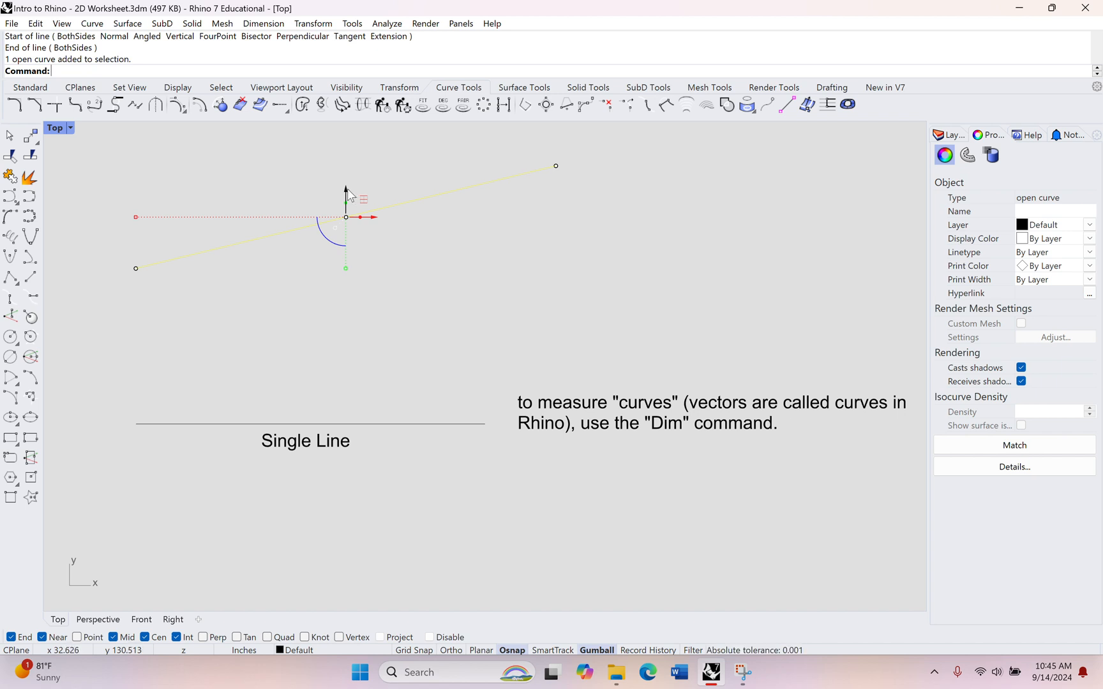
{"action": "left_click_drag", "start_coordinate": [347, 189], "coordinate": [368, 268]}
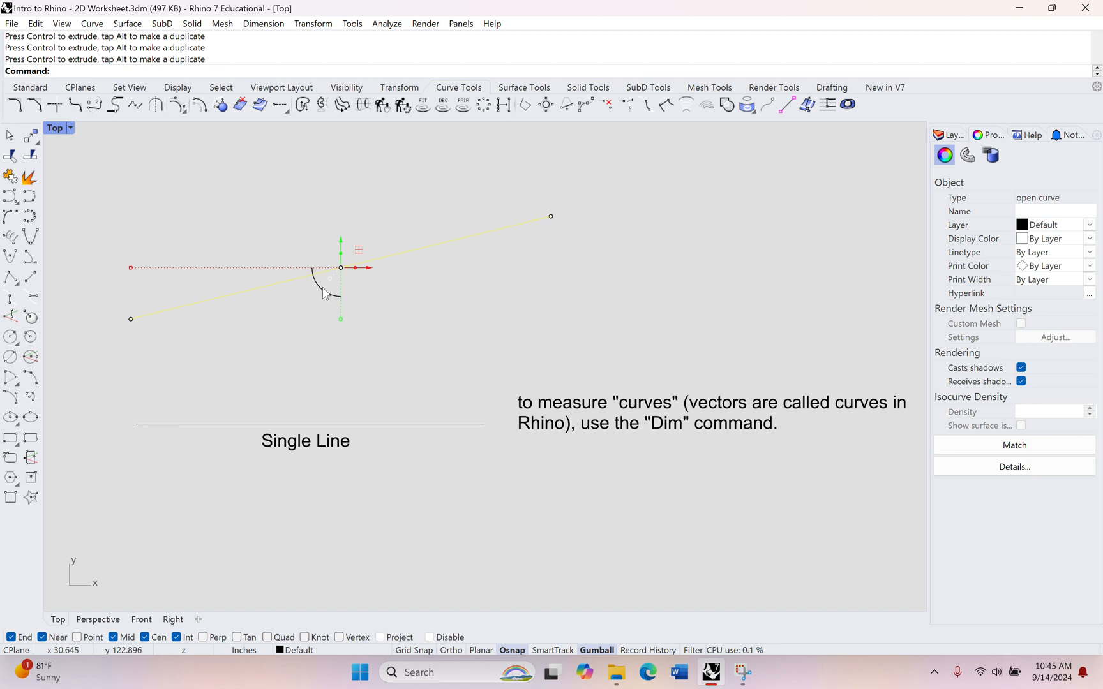
{"action": "mouse_move", "coordinate": [324, 294]}
{"action": "left_mouse_down"}
{"action": "mouse_move", "coordinate": [306, 280]}
{"action": "mouse_move", "coordinate": [328, 315]}
{"action": "left_mouse_up"}
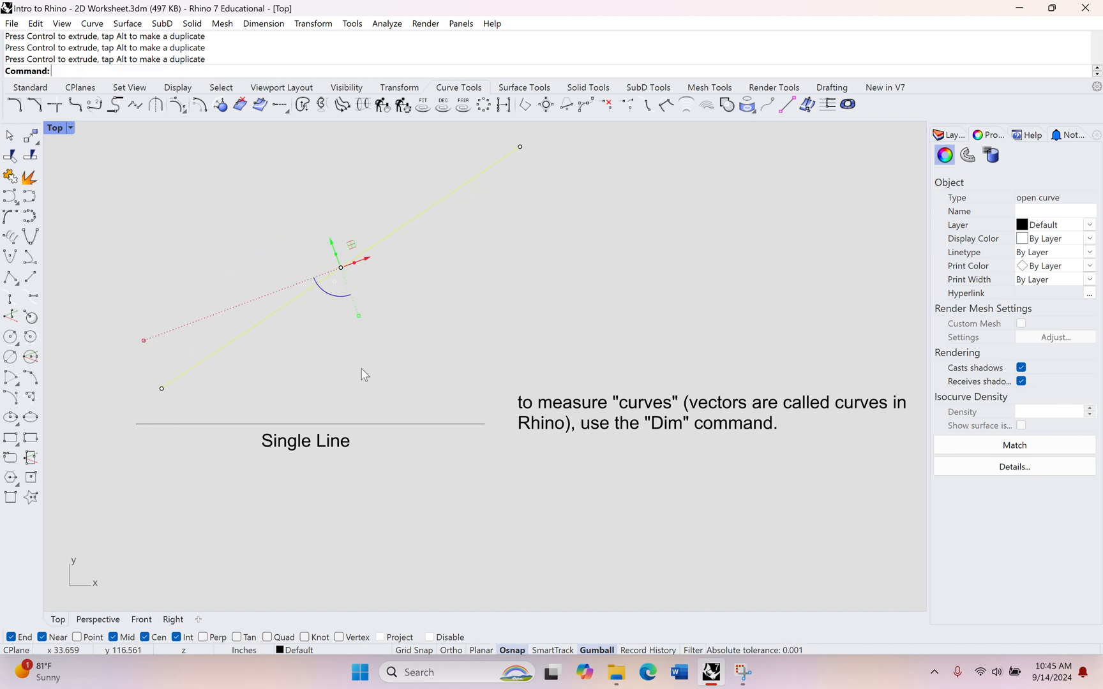
Rotate the slanted line by exactly 30 degrees and back by -30 degrees using the gumball
{"action": "left_click", "coordinate": [329, 299]}
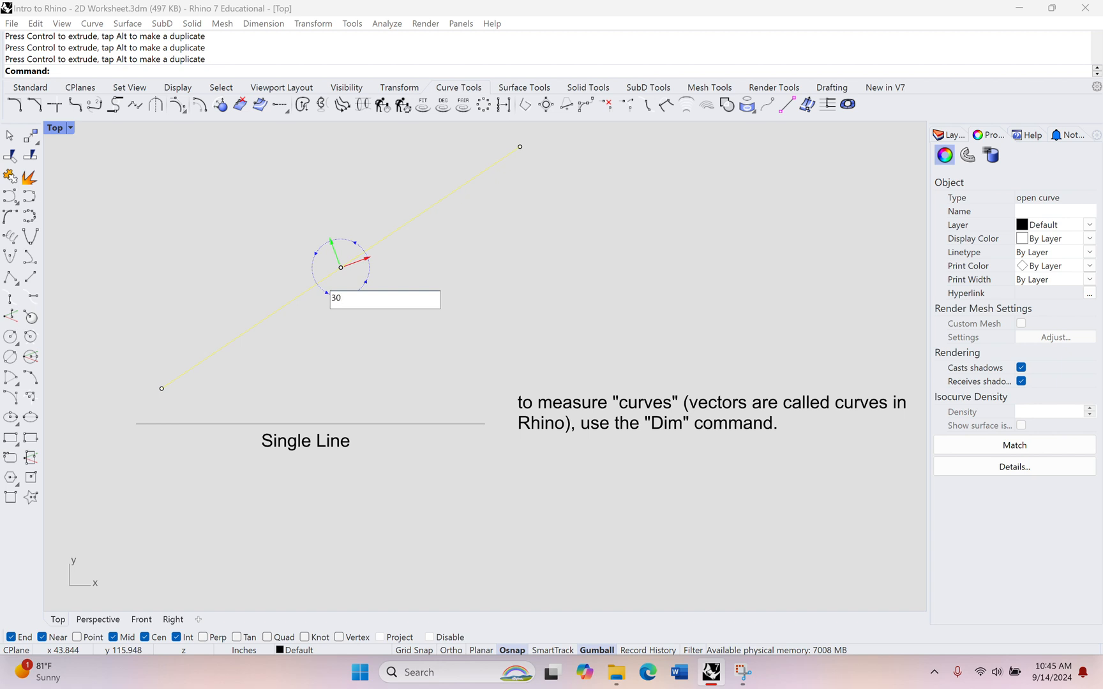
{"action": "key", "text": "Return"}
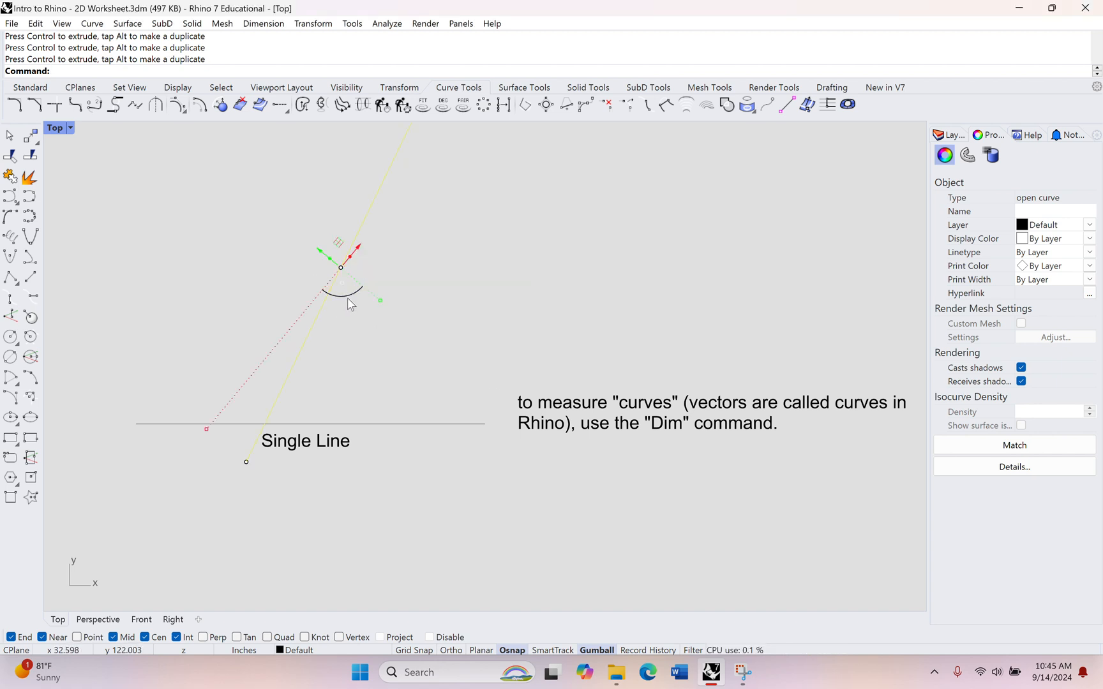
{"action": "left_click", "coordinate": [349, 301]}
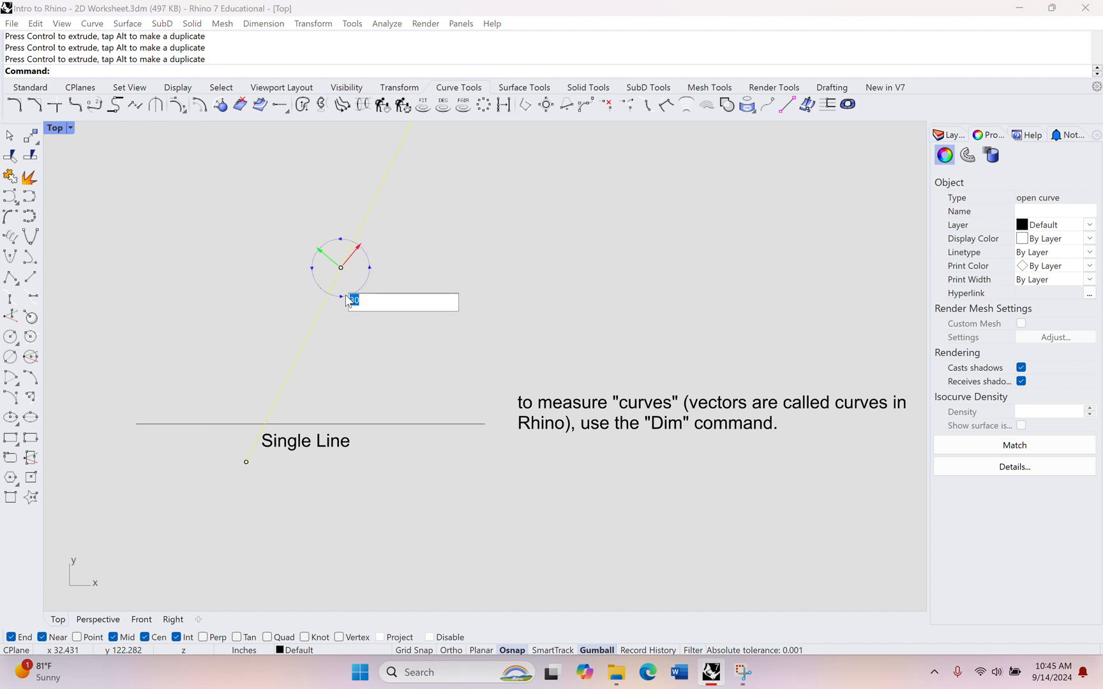
{"action": "type", "text": "-30"}
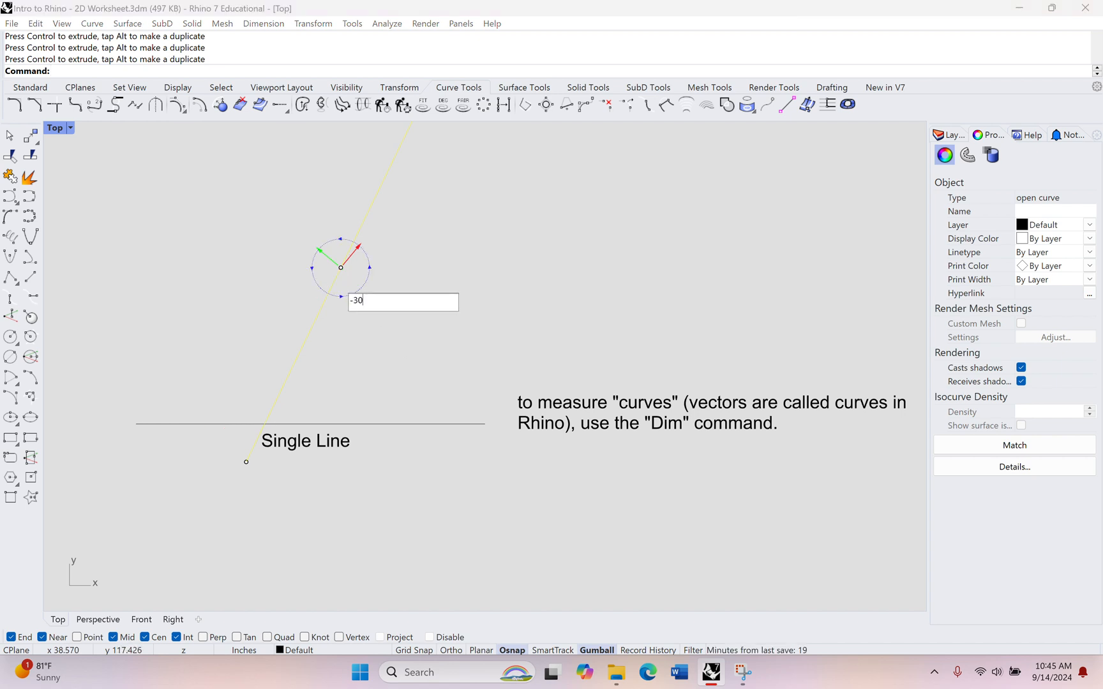
{"action": "key", "text": "Return"}
Delete the slanted line above the Single Line example
{"action": "left_click", "coordinate": [427, 363]}
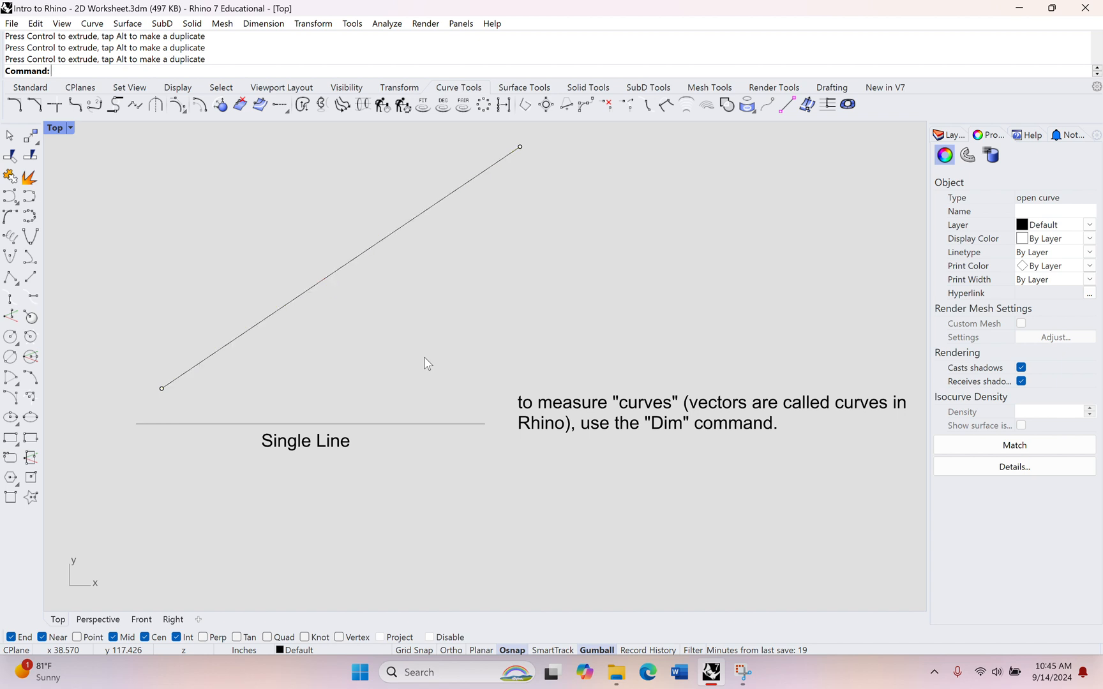
{"action": "left_click", "coordinate": [324, 280]}
{"action": "key", "text": "Delete"}
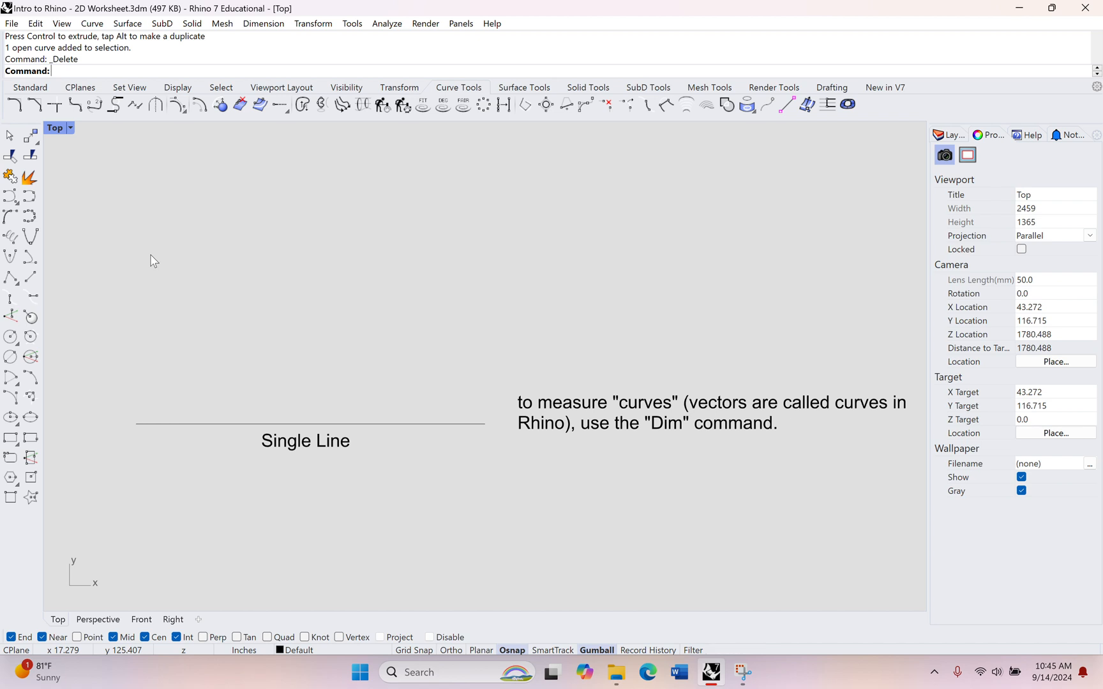
Draw an orthogonally constrained vertical line above the Single Line example and delete it
{"action": "left_click", "coordinate": [33, 281]}
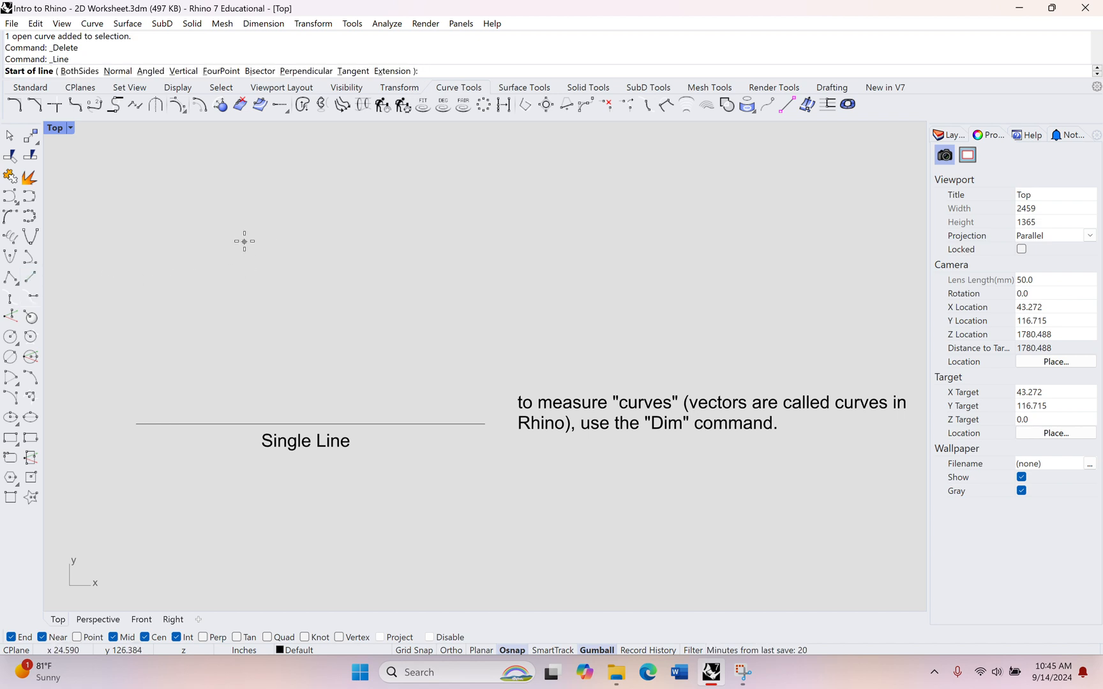
{"action": "left_click", "coordinate": [245, 242]}
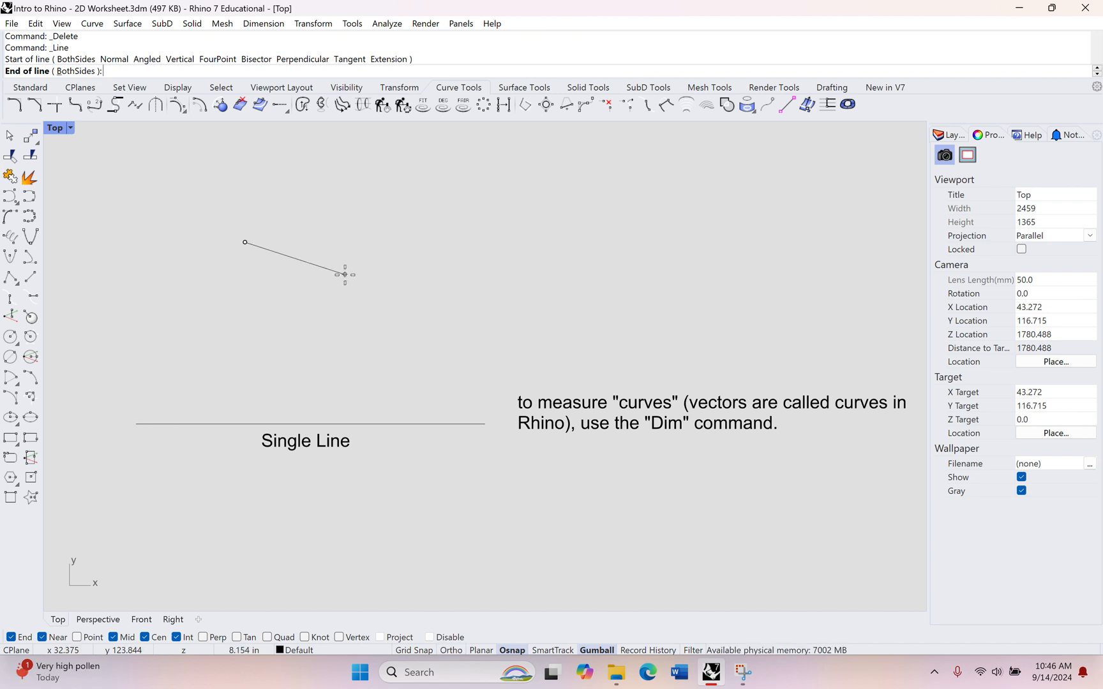
{"action": "key", "text": "shift"}
{"action": "key", "text": "shift"}
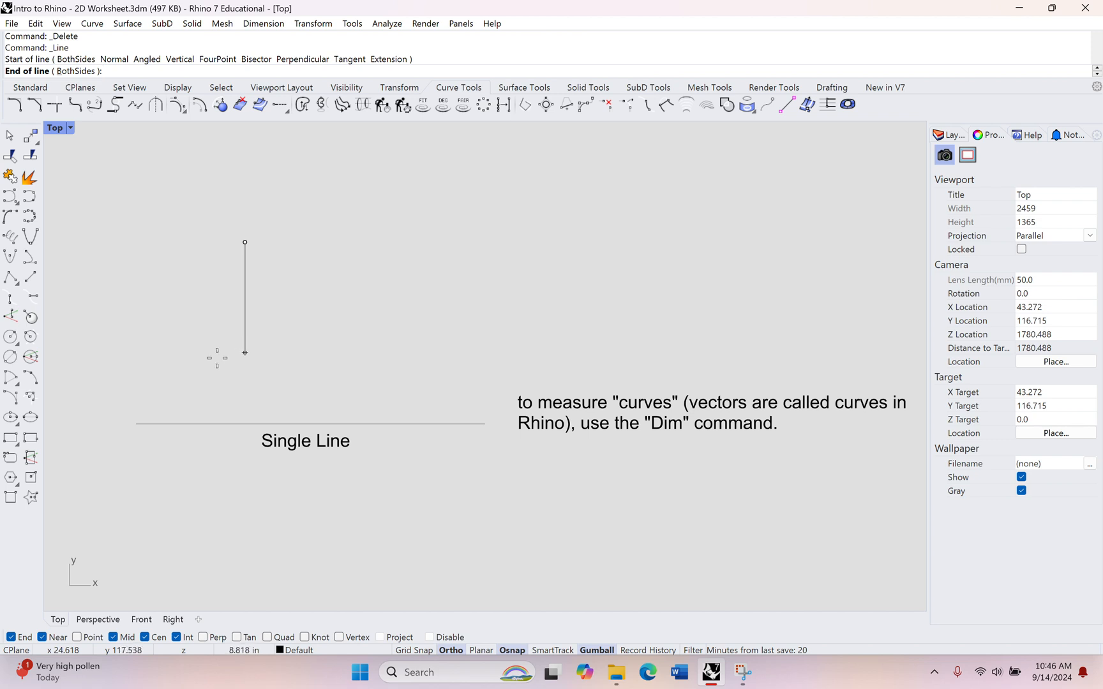
{"action": "left_click", "coordinate": [245, 365]}
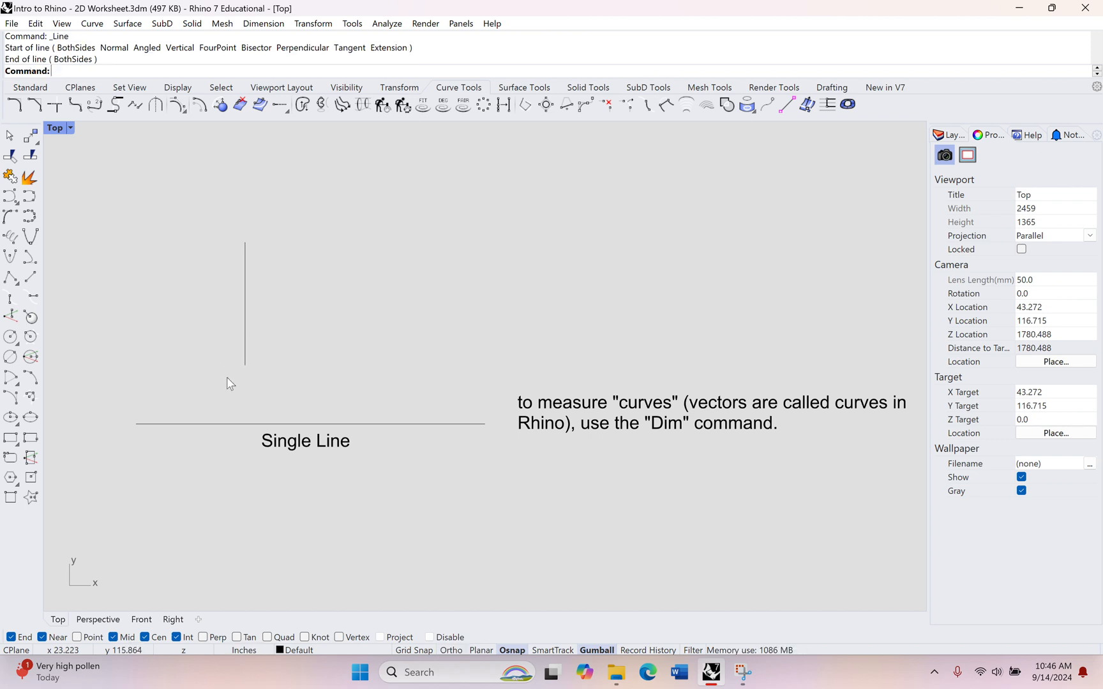
{"action": "left_click", "coordinate": [245, 306]}
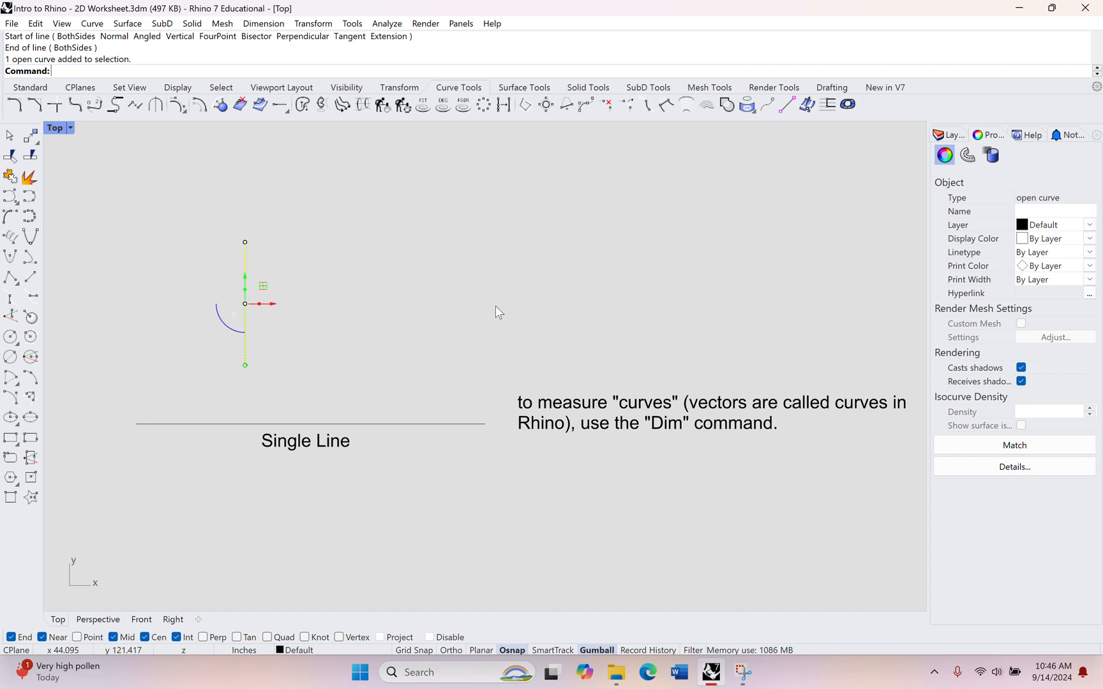
{"action": "key", "text": "Delete"}
Draw a straight horizontal line about 25 inches long above the Dimension (Dim) example, constrained with Ortho
{"action": "right_click_drag", "start_coordinate": [543, 314], "coordinate": [332, 300]}
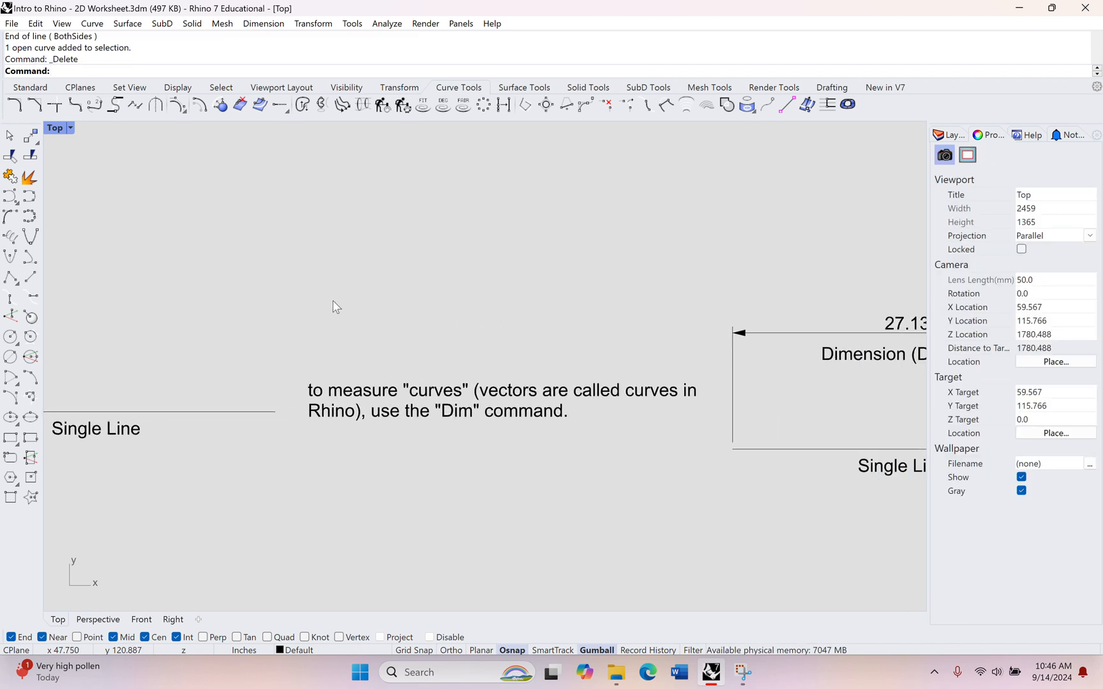
{"action": "right_click_drag", "start_coordinate": [432, 300], "coordinate": [221, 309]}
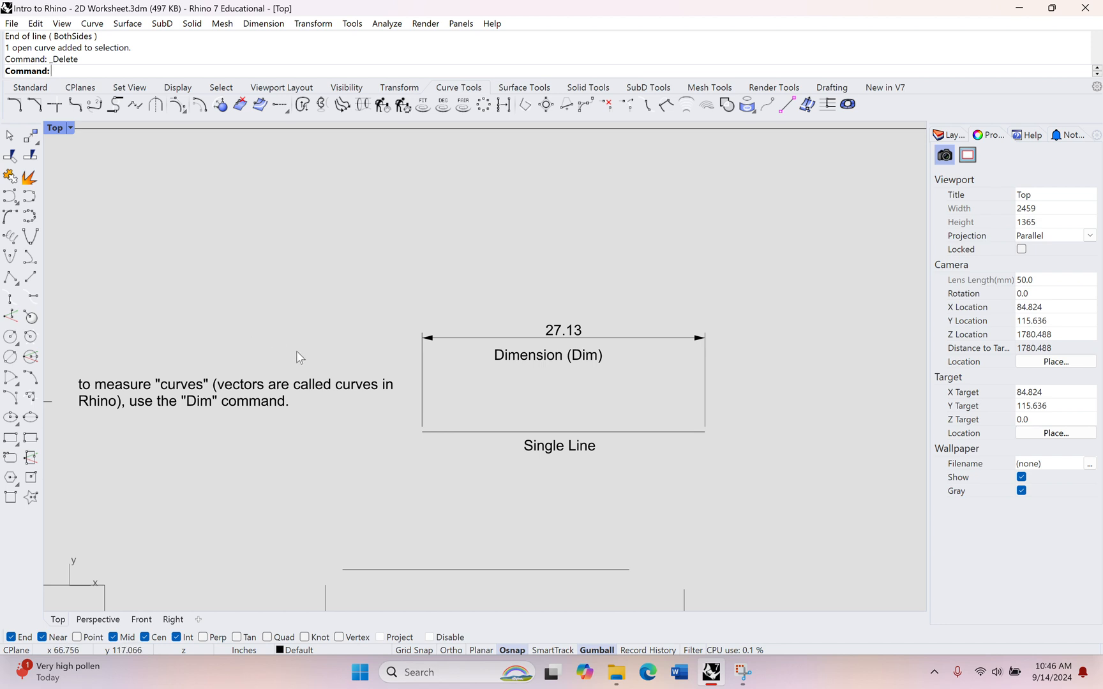
{"action": "right_click_drag", "start_coordinate": [416, 277], "coordinate": [315, 296]}
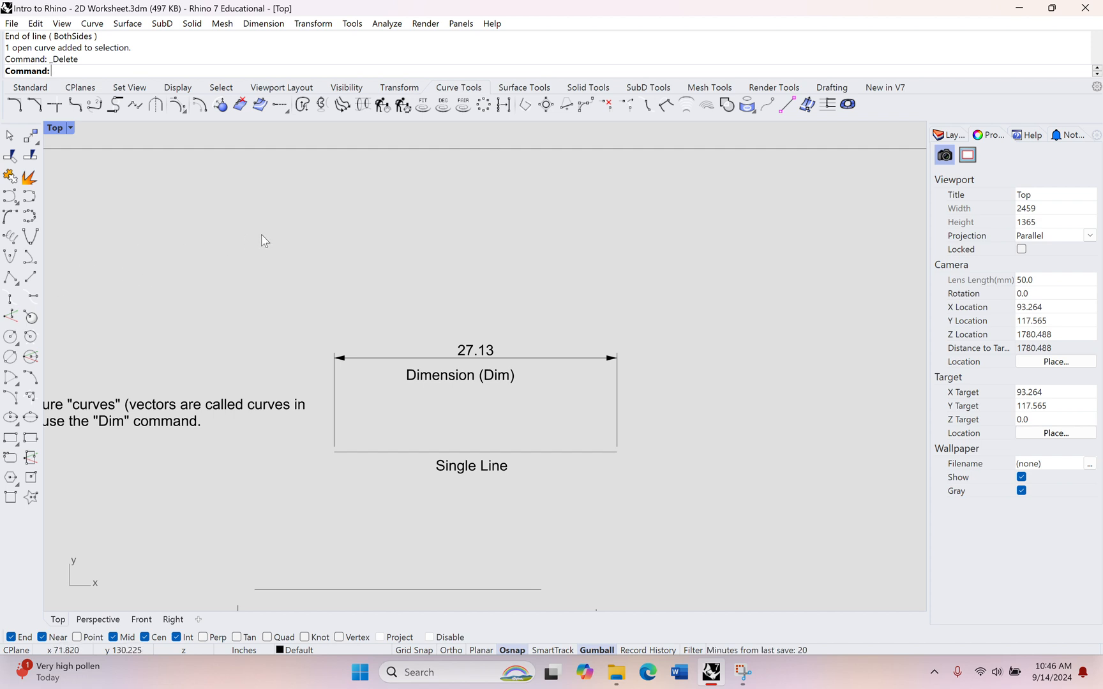
{"action": "right_click", "coordinate": [334, 240]}
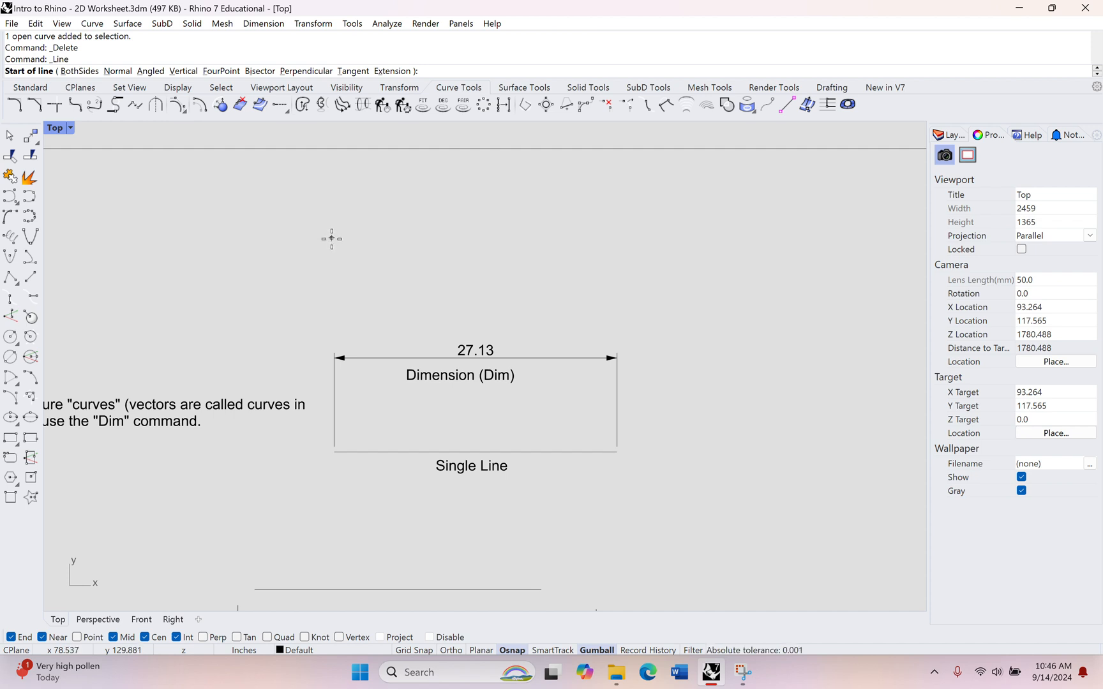
{"action": "left_click", "coordinate": [330, 273]}
{"action": "key", "text": "F8"}
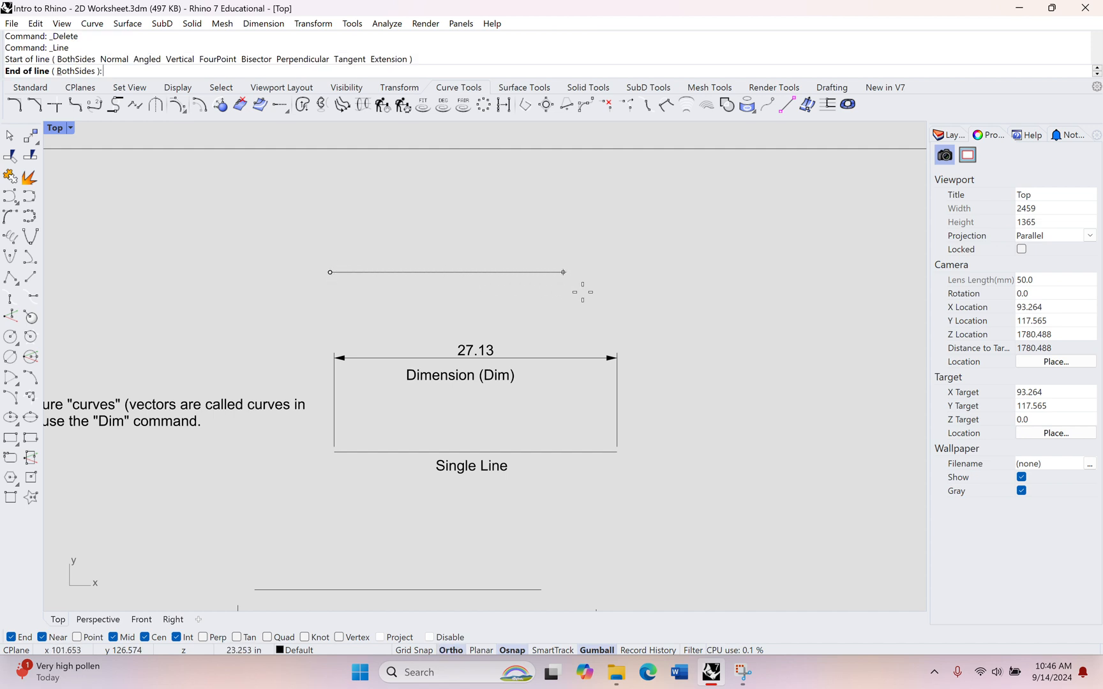
{"action": "left_click", "coordinate": [592, 287], "text": "shift"}
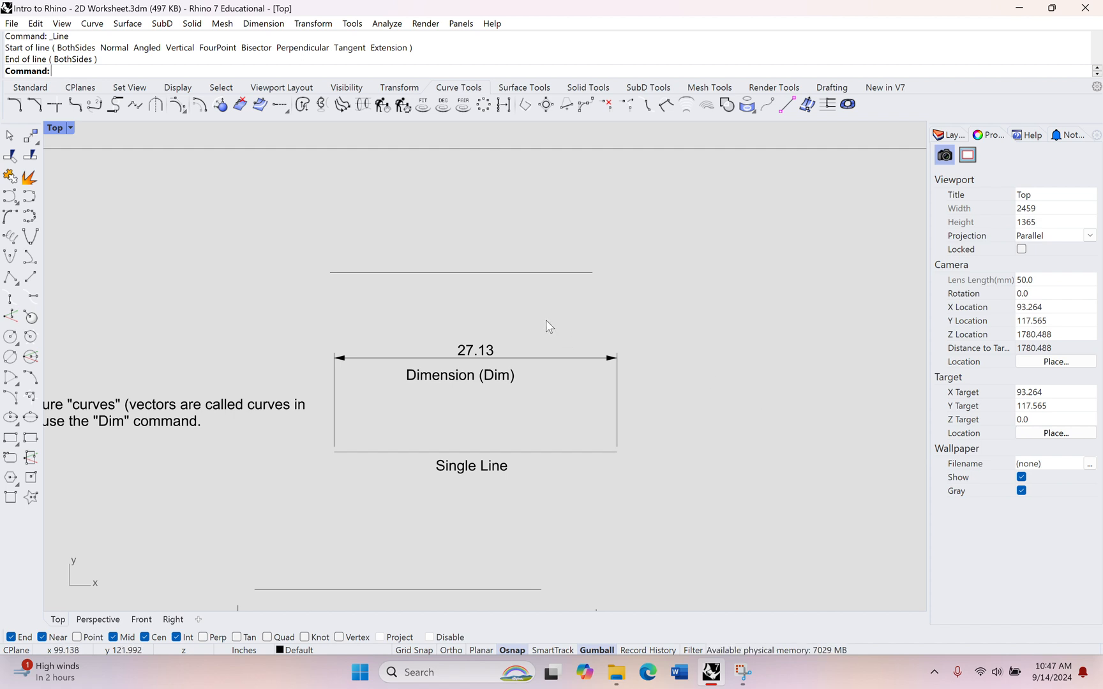
Dimension the new horizontal line from end to end with the Dim command, placing the dimension above it
{"action": "type", "text": "Dim"}
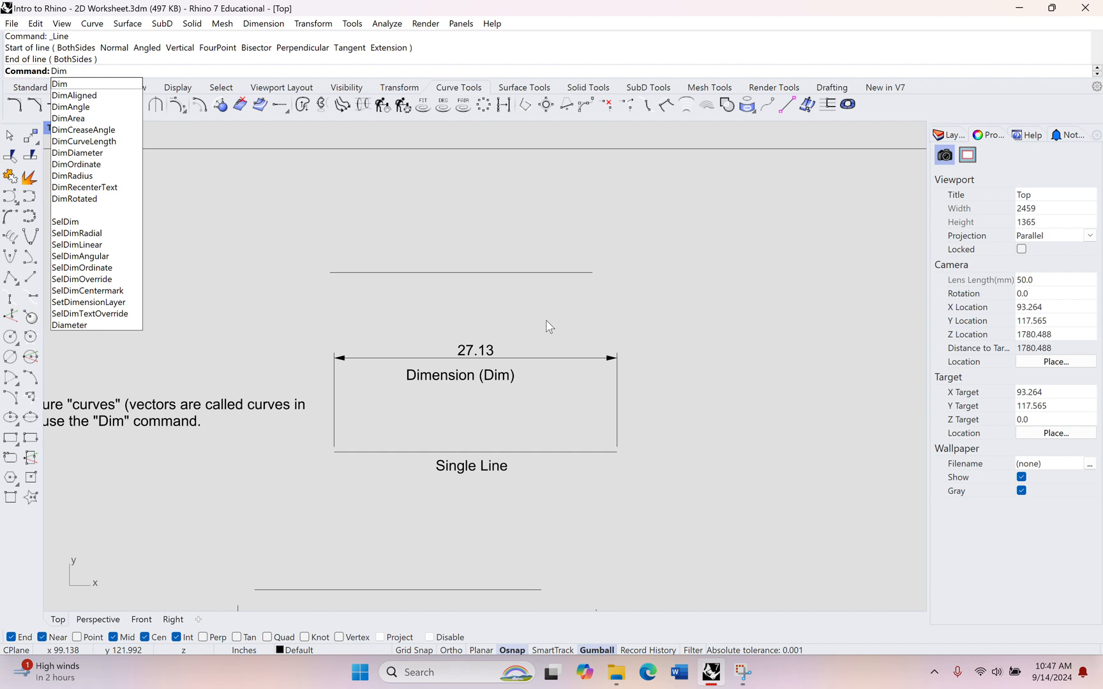
{"action": "key", "text": "Return"}
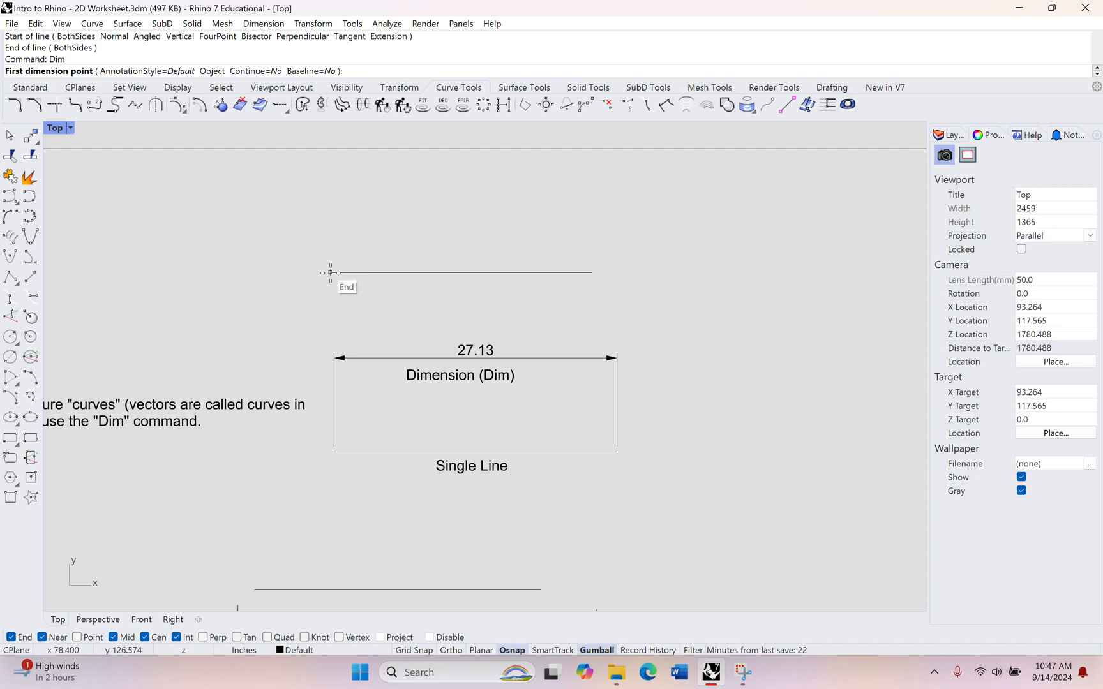
{"action": "left_click", "coordinate": [330, 272]}
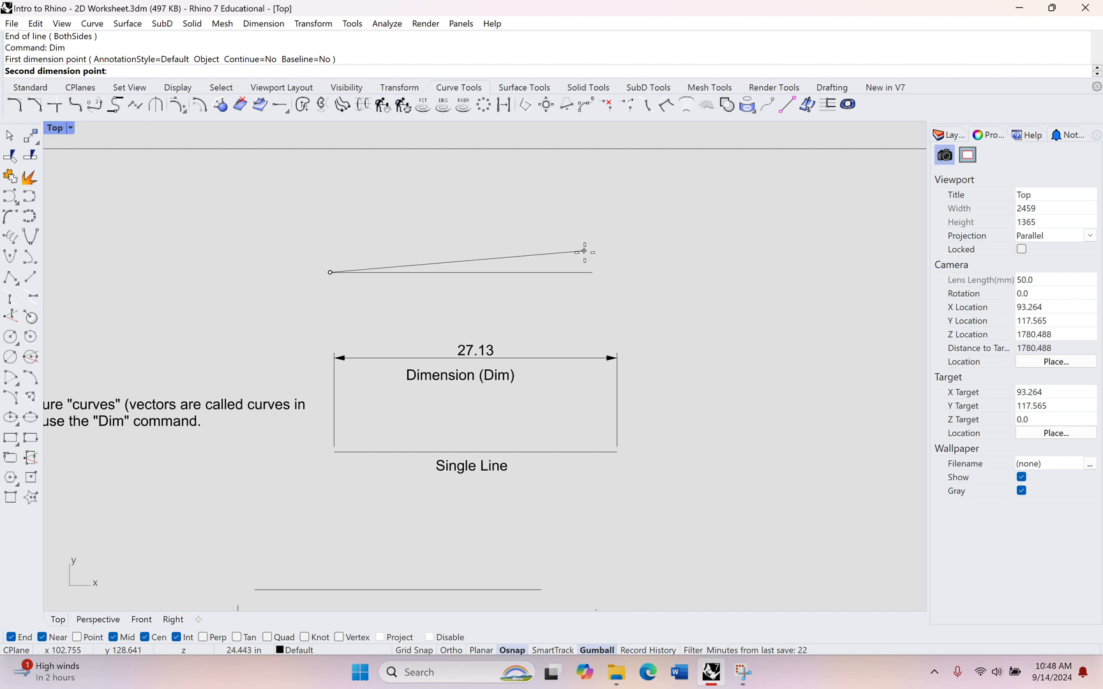
{"action": "left_click", "coordinate": [592, 272]}
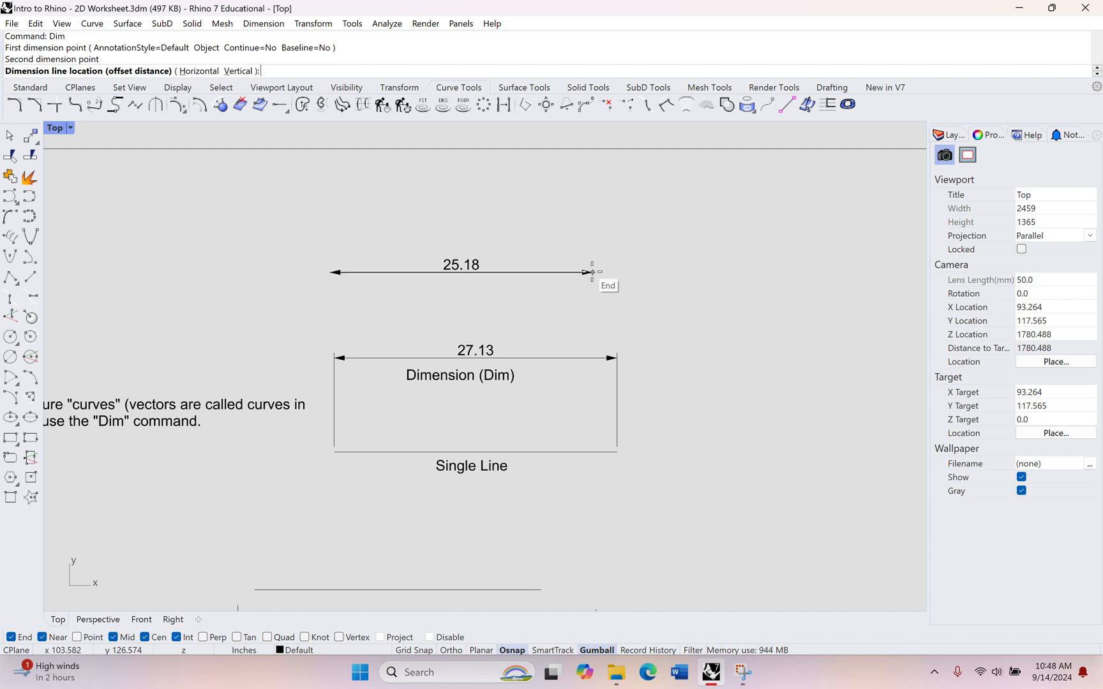
{"action": "left_click", "coordinate": [586, 233]}
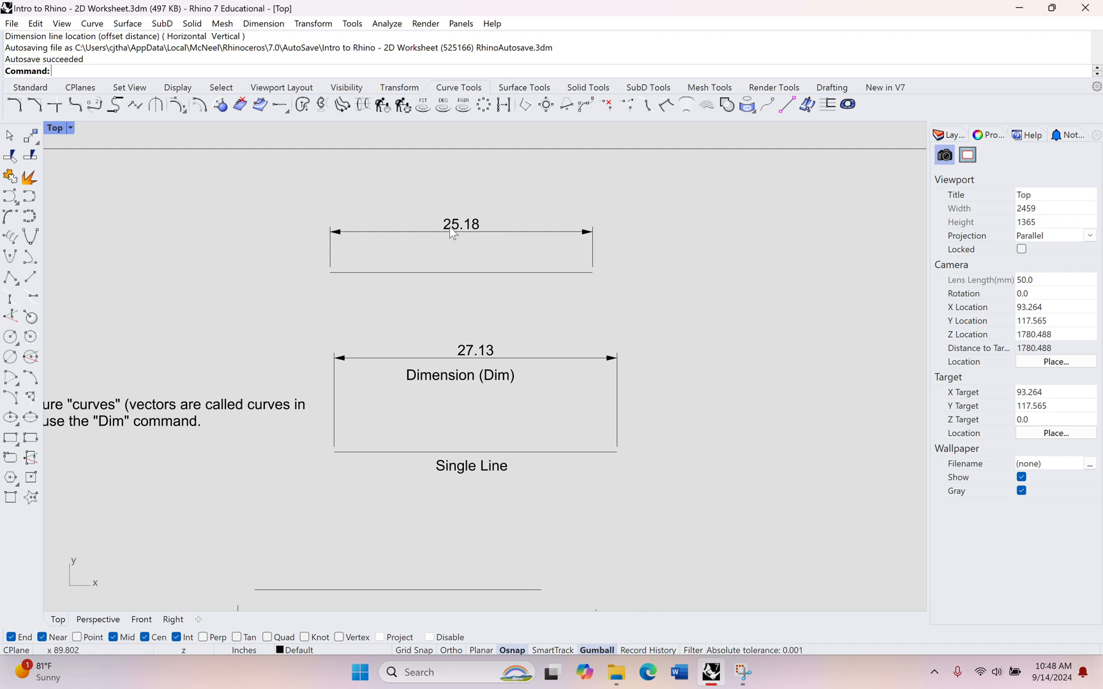
Delete the dimension above the new horizontal line, keeping the line itself
{"action": "scroll", "coordinate": [504, 311], "scroll_direction": "down", "scroll_amount": 1}
{"action": "right_click_drag", "start_coordinate": [521, 315], "coordinate": [345, 288]}
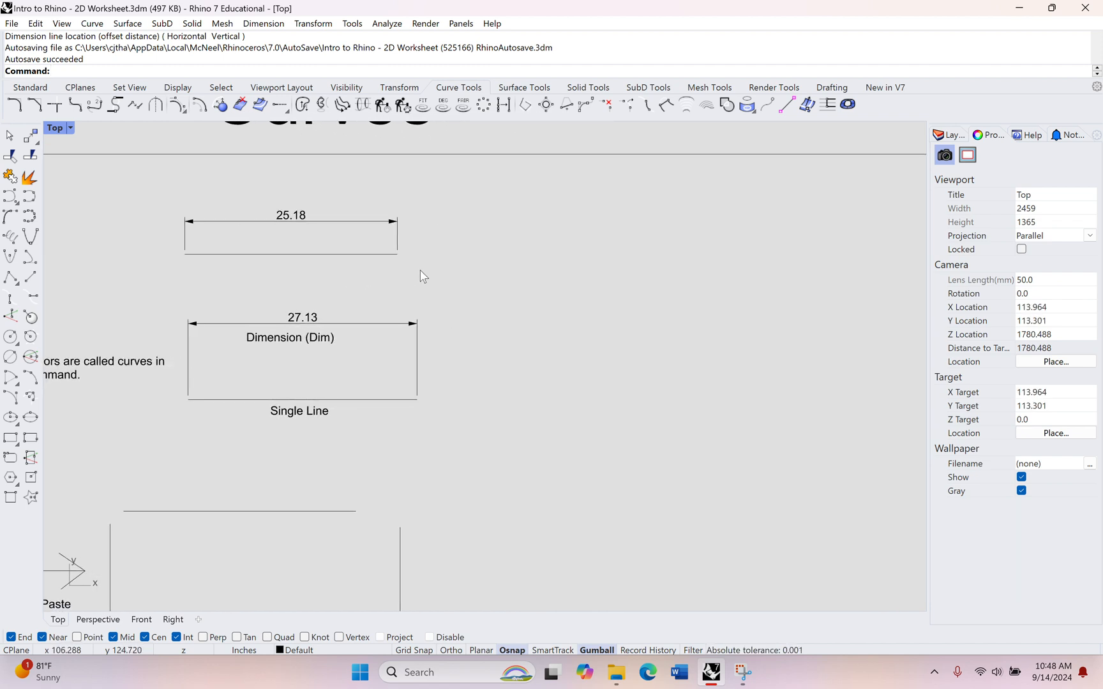
{"action": "left_click", "coordinate": [293, 217]}
{"action": "key", "text": "Delete"}
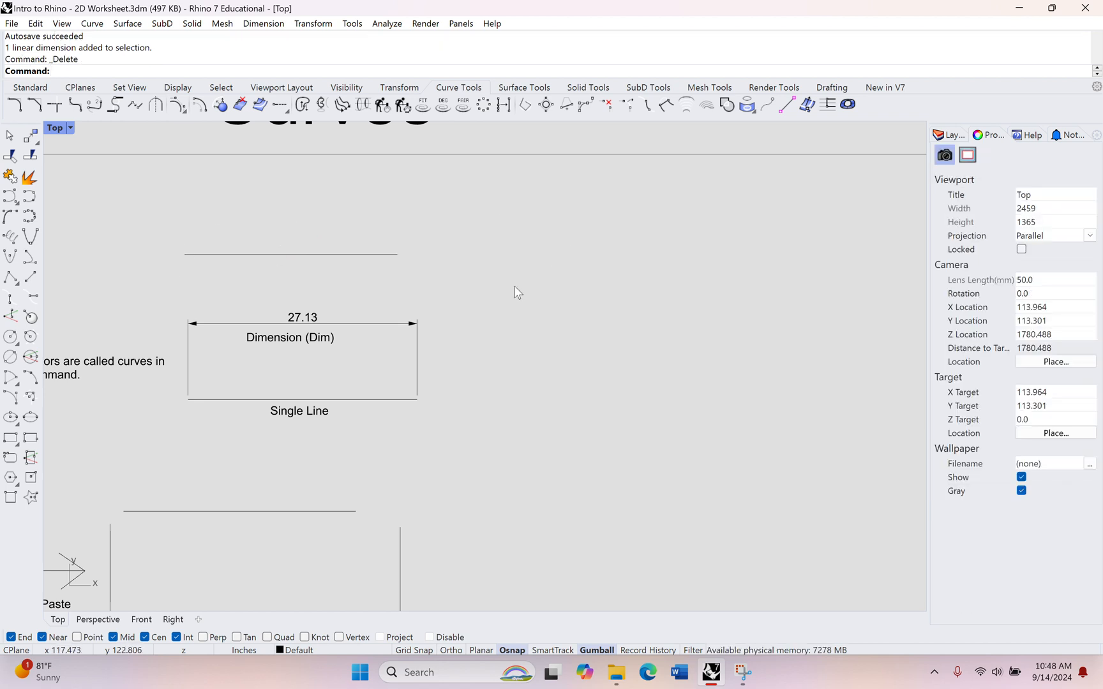
{"action": "right_click_drag", "start_coordinate": [498, 371], "coordinate": [524, 305]}
{"action": "scroll", "coordinate": [523, 374], "scroll_direction": "down", "scroll_amount": 2}
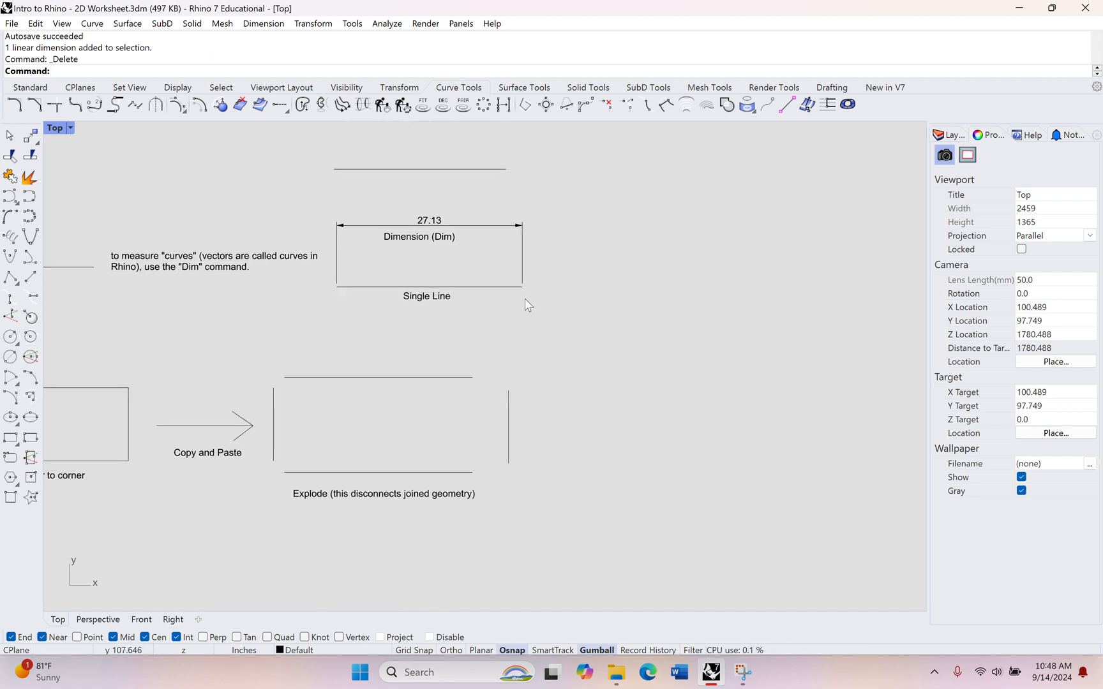
Draw a three-point rectangle with an Ortho-constrained vertical first edge below the corner-to-corner rectangle example, and delete it
{"action": "right_click_drag", "start_coordinate": [276, 356], "coordinate": [547, 249]}
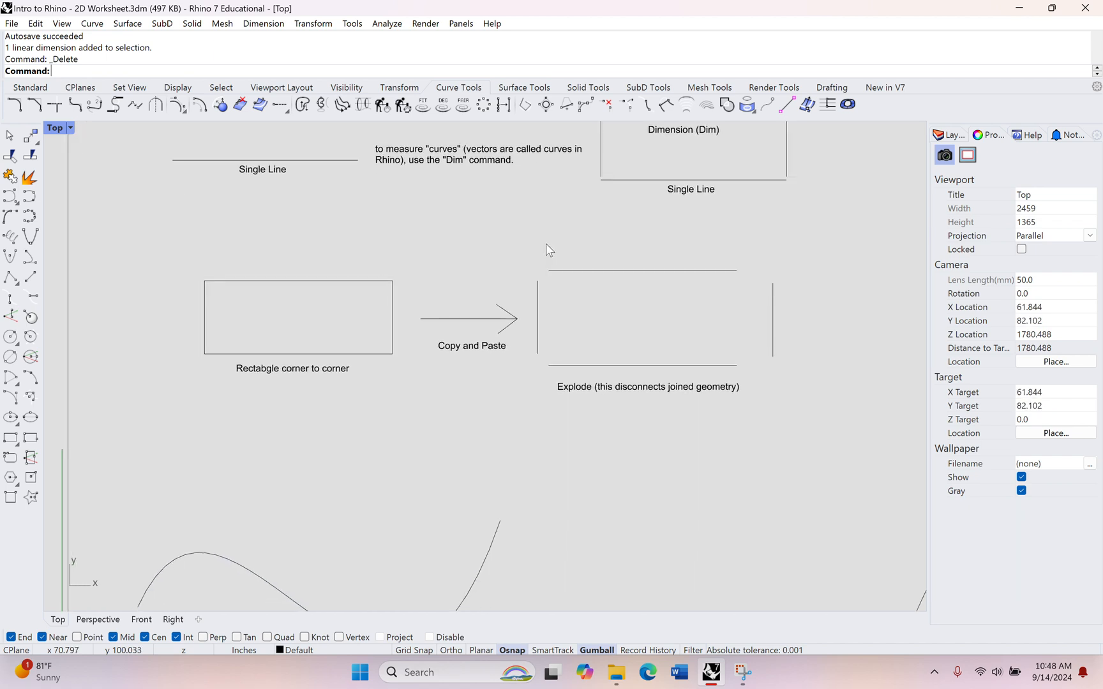
{"action": "right_click_drag", "start_coordinate": [293, 419], "coordinate": [339, 418]}
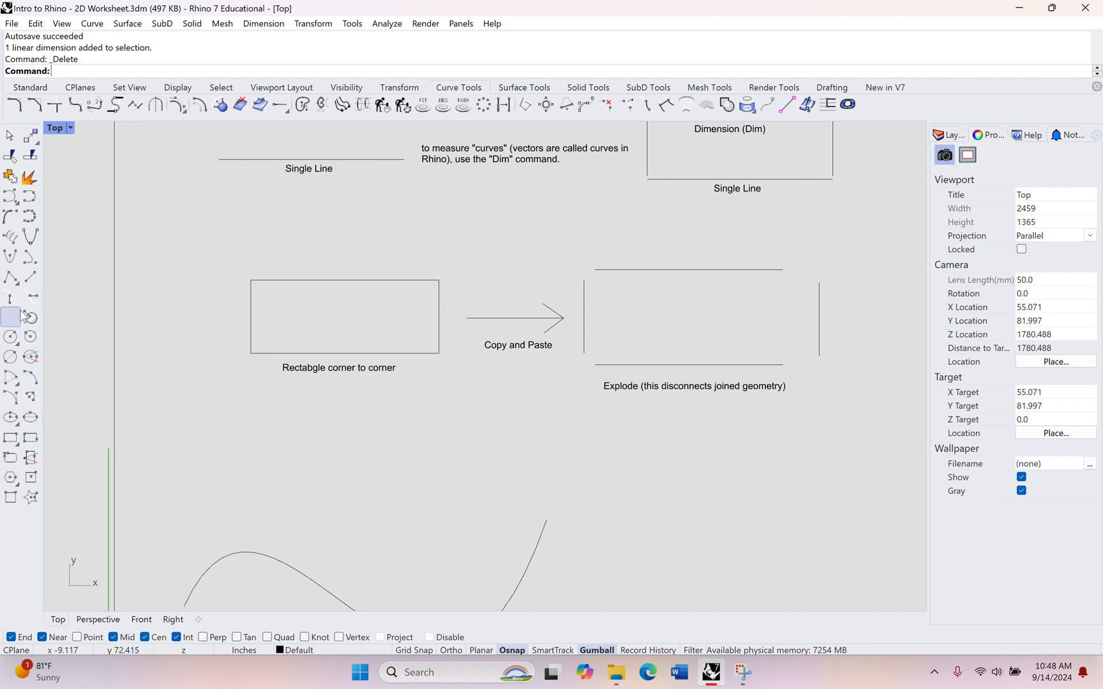
{"action": "left_click", "coordinate": [31, 440]}
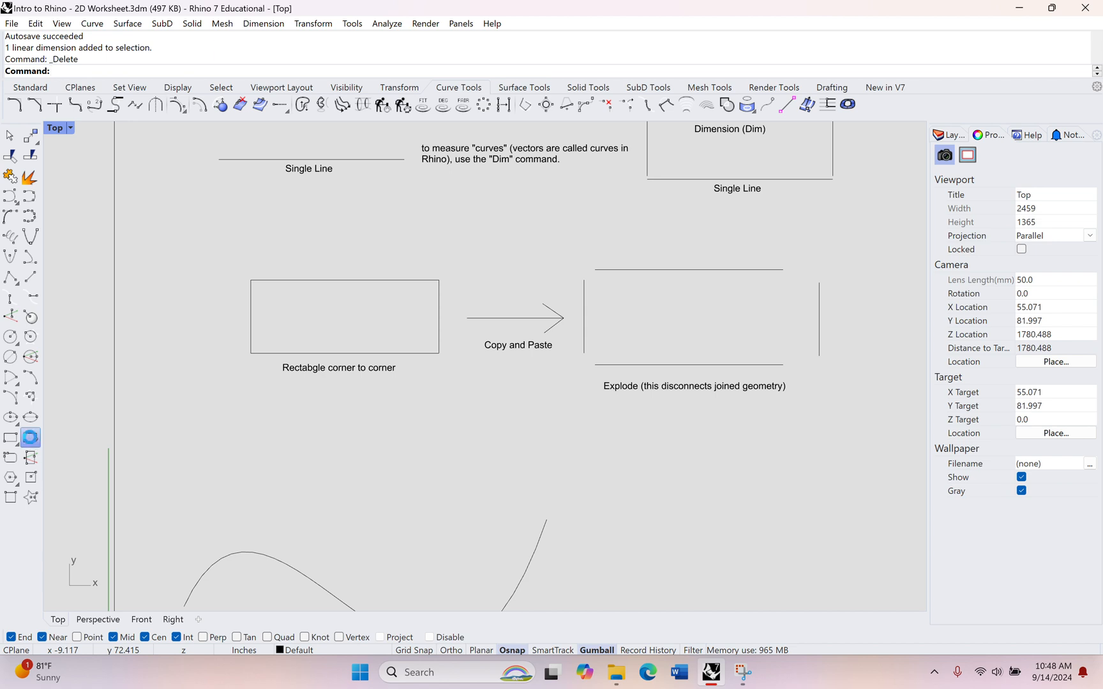
{"action": "left_click", "coordinate": [253, 404]}
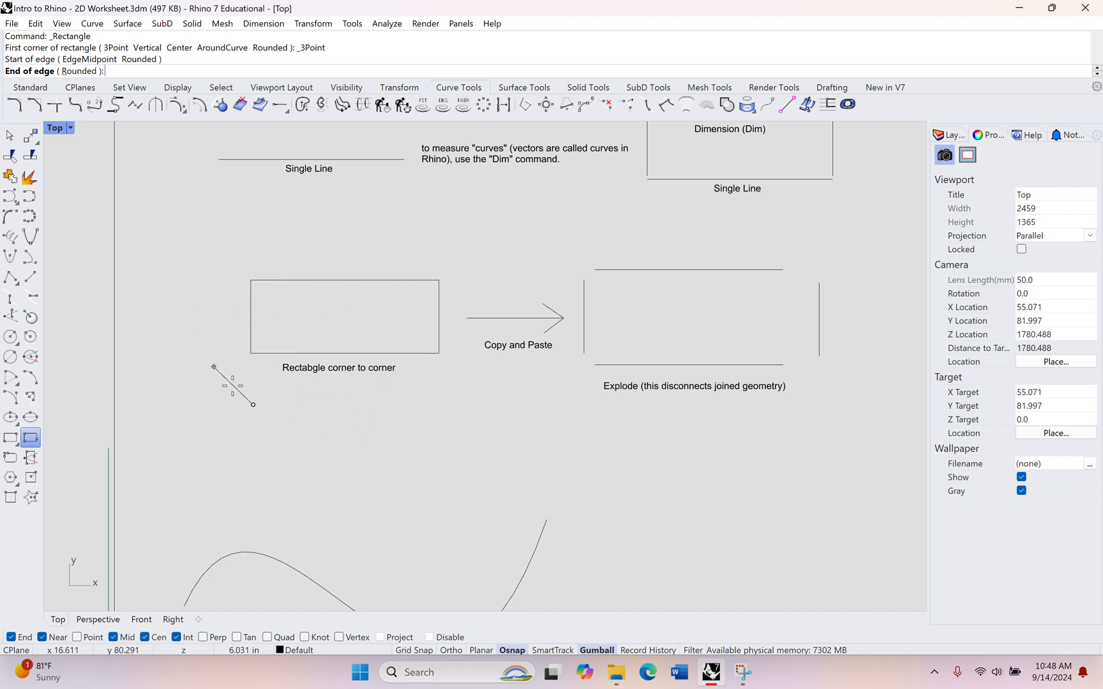
{"action": "key", "text": "F8"}
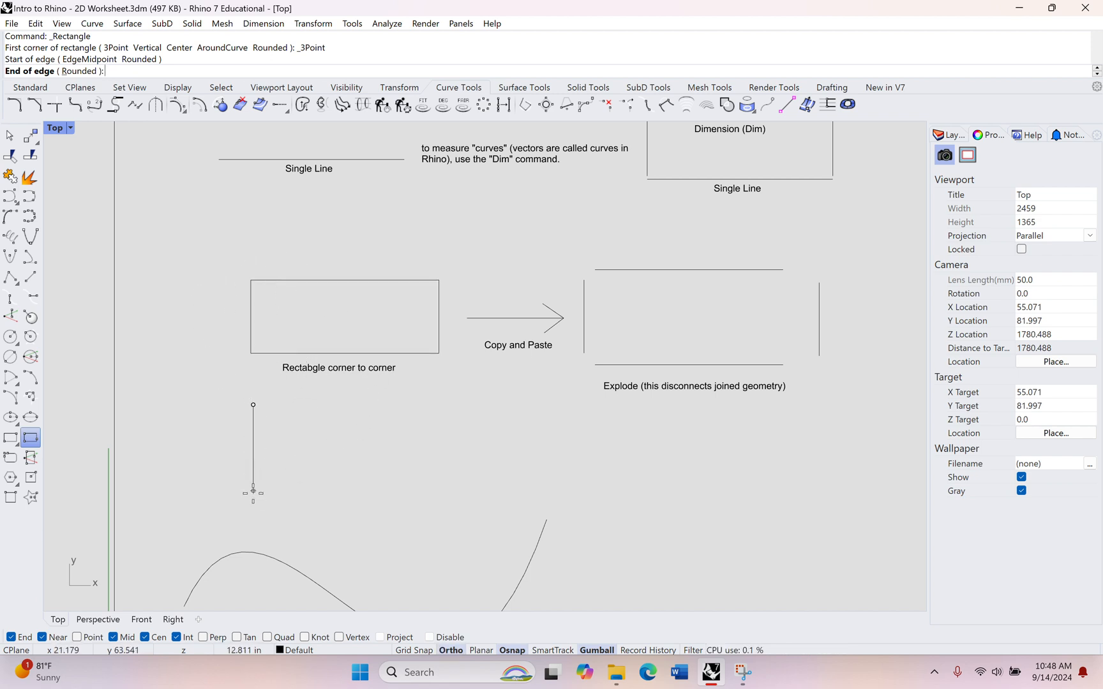
{"action": "left_click", "coordinate": [254, 494]}
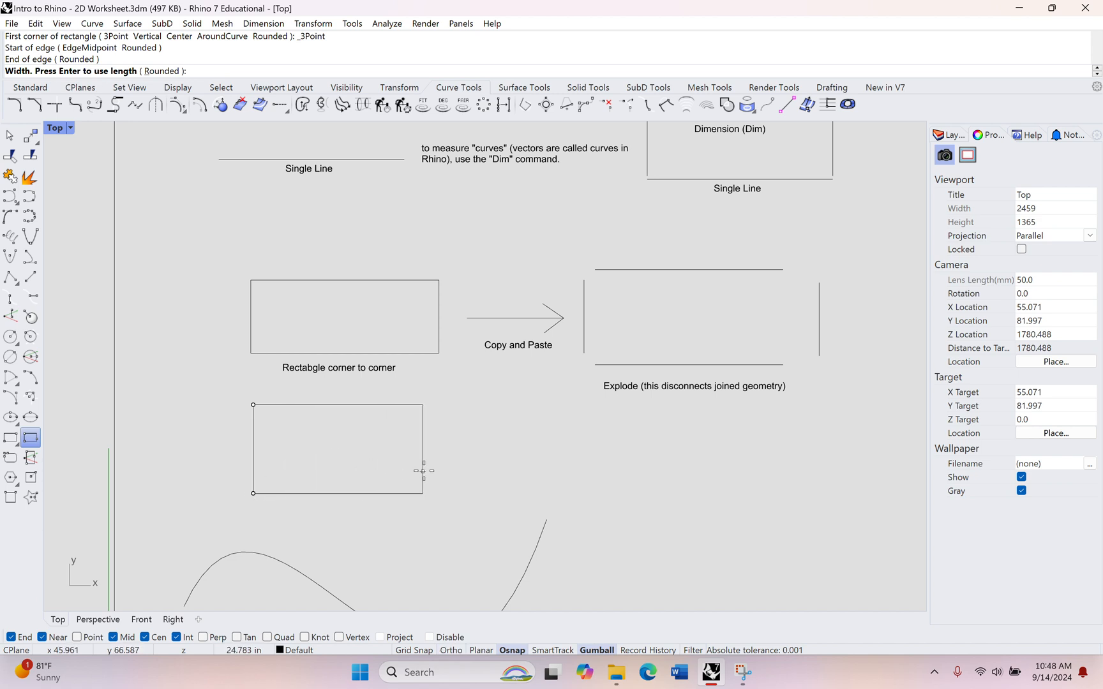
{"action": "key", "text": "F8"}
{"action": "left_click", "coordinate": [434, 446]}
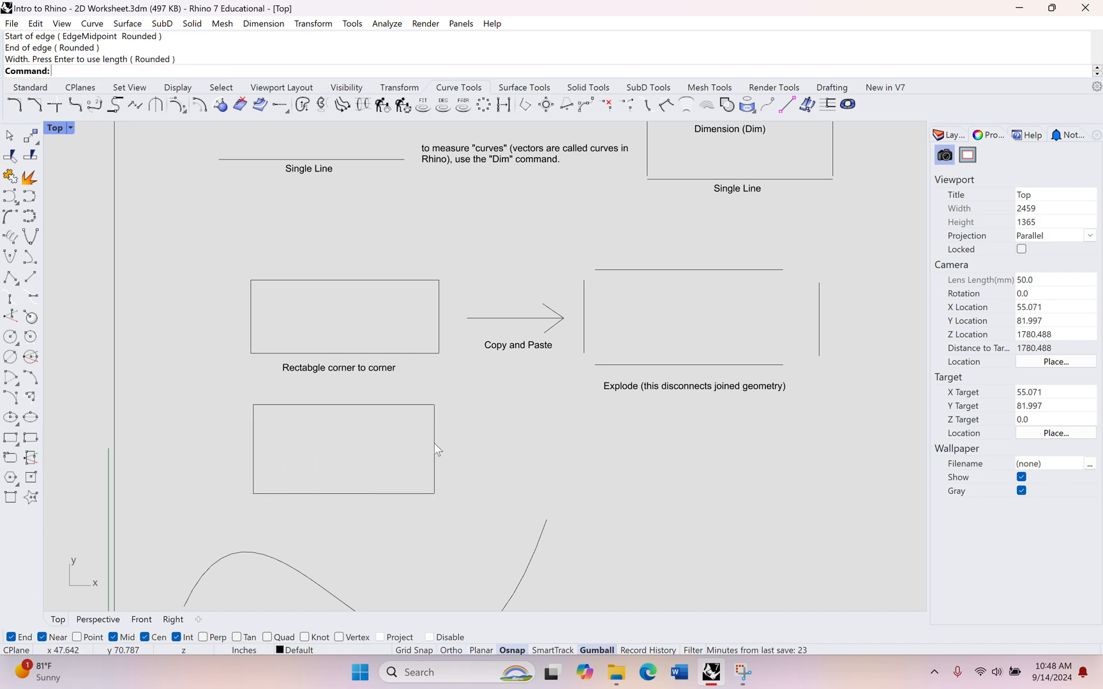
{"action": "left_click", "coordinate": [339, 493]}
{"action": "key", "text": "Delete"}
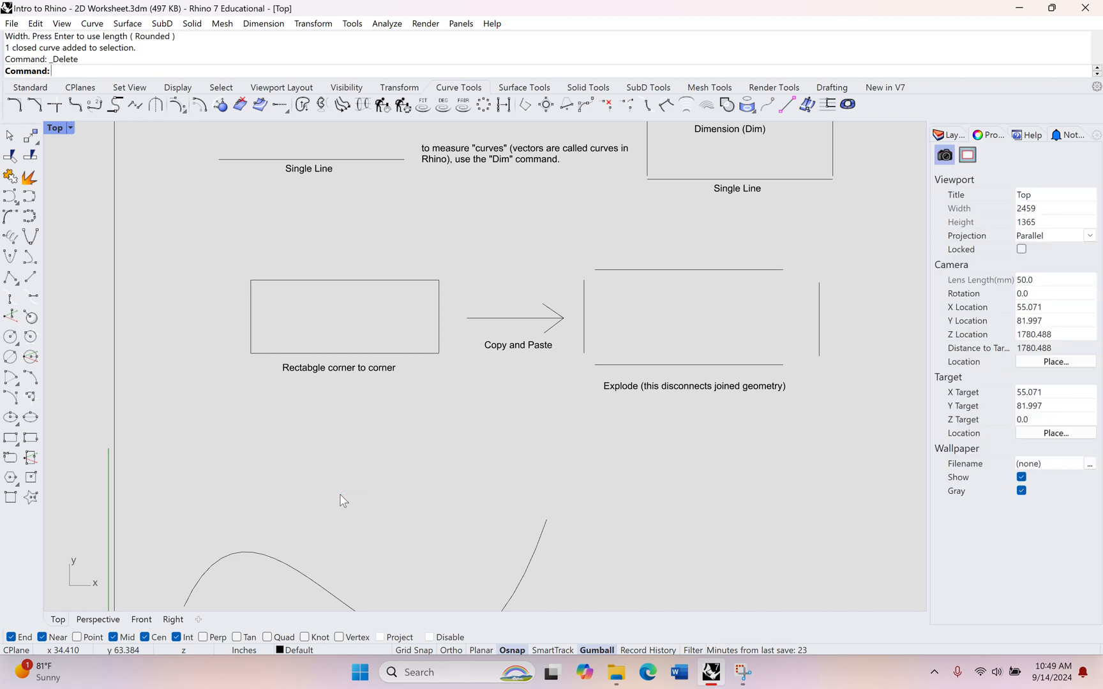
Draw a corner-to-corner rectangle below the worksheet's rectangle example, matching it roughly in size
{"action": "left_click", "coordinate": [11, 437]}
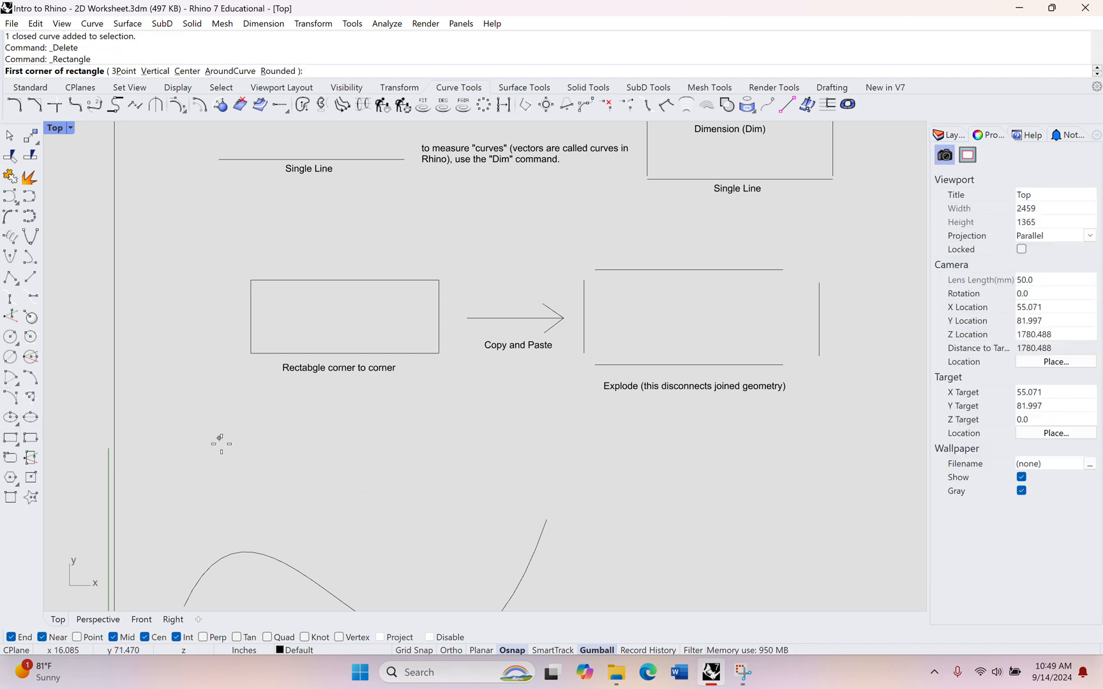
{"action": "left_click", "coordinate": [251, 403]}
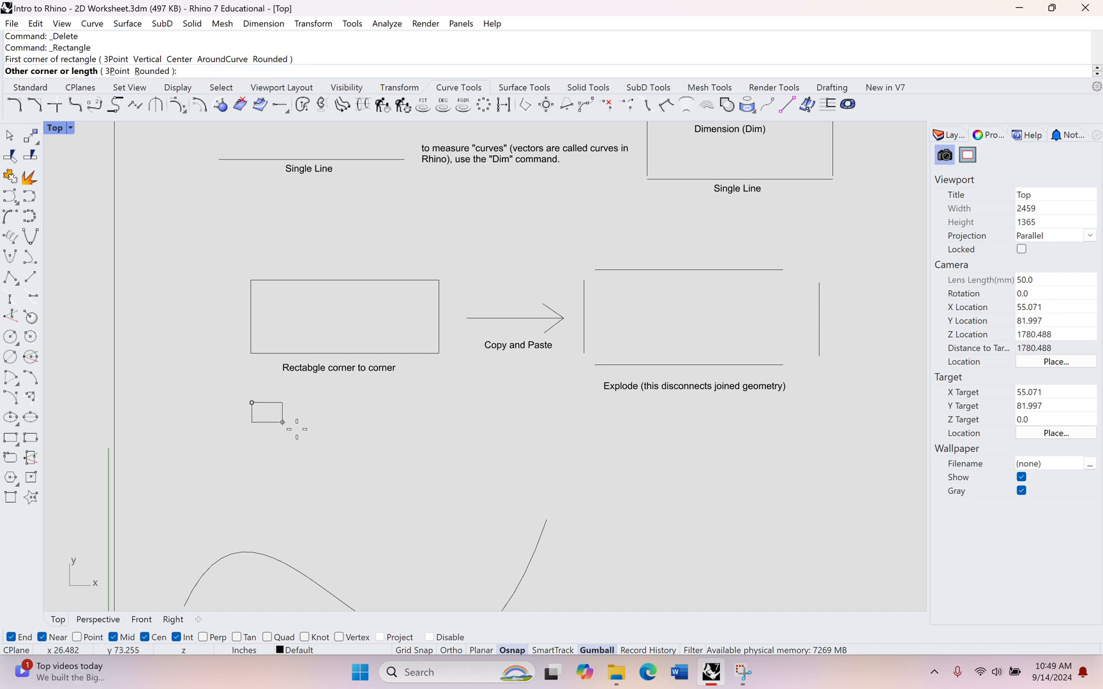
{"action": "left_click", "coordinate": [448, 468]}
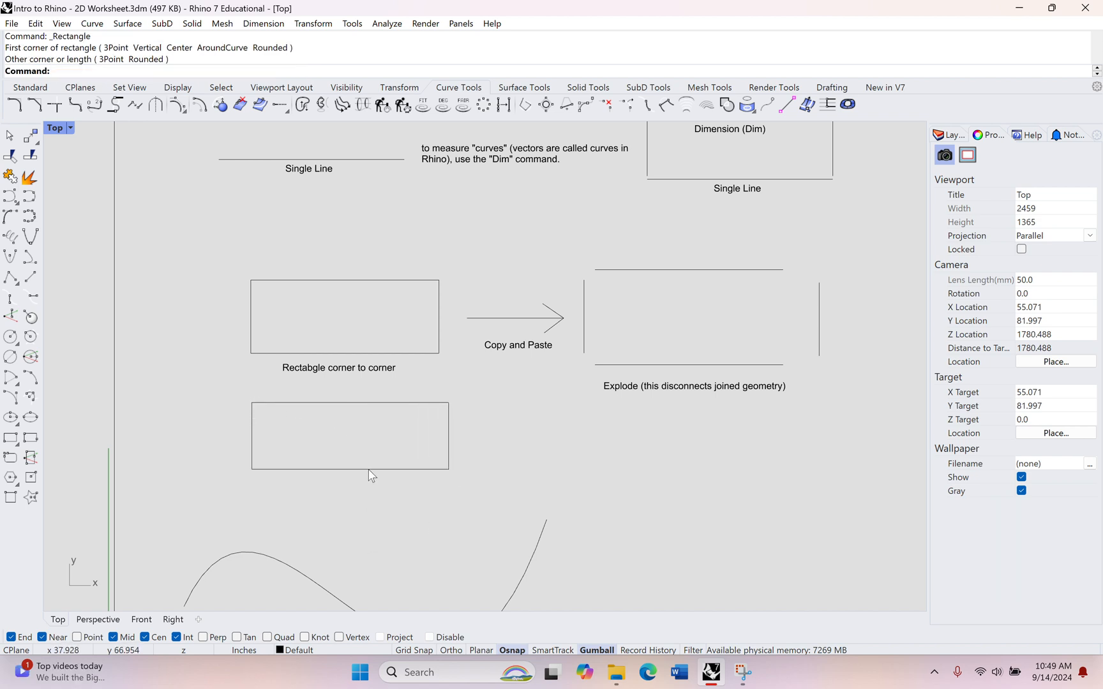
Move the new rectangle a short distance in the positive X direction with the gumball
{"action": "mouse_move", "coordinate": [597, 470]}
{"action": "right_mouse_down"}
{"action": "mouse_move", "coordinate": [525, 475]}
{"action": "mouse_move", "coordinate": [425, 451]}
{"action": "right_mouse_up"}
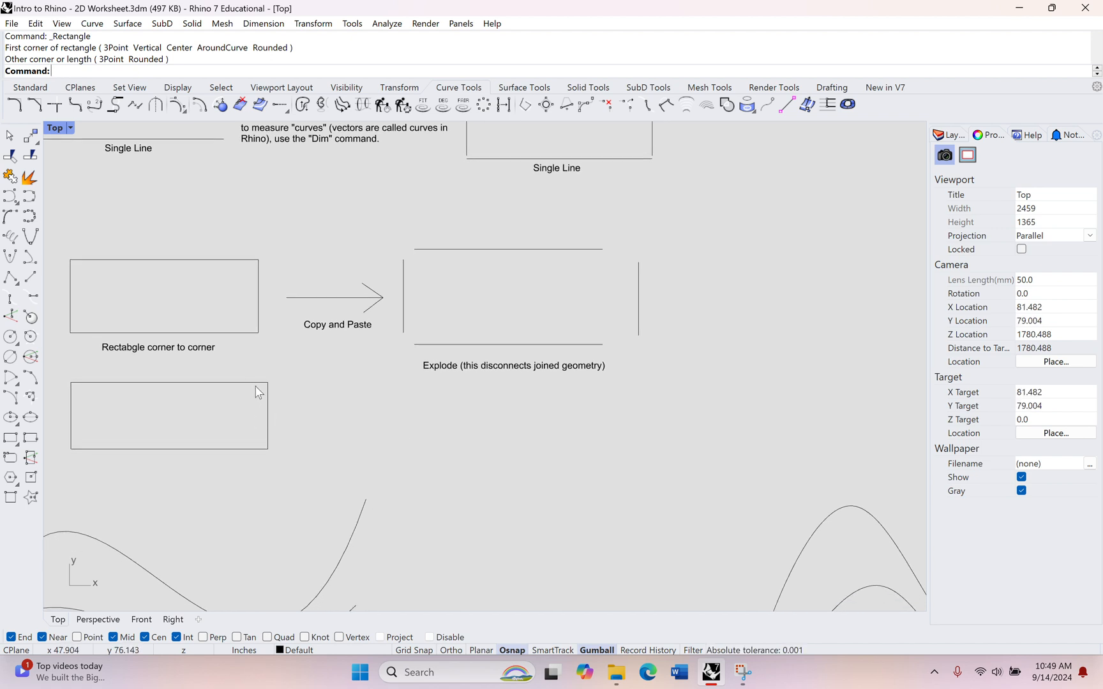
{"action": "scroll", "coordinate": [266, 406], "scroll_direction": "up", "scroll_amount": 3}
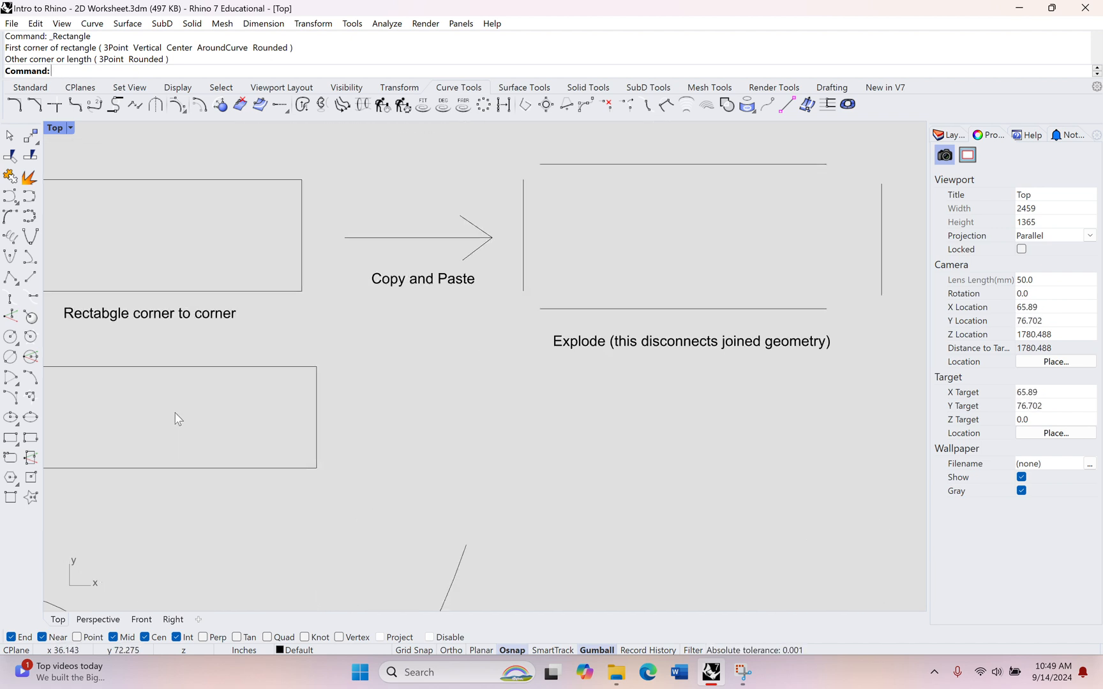
{"action": "left_click", "coordinate": [226, 368]}
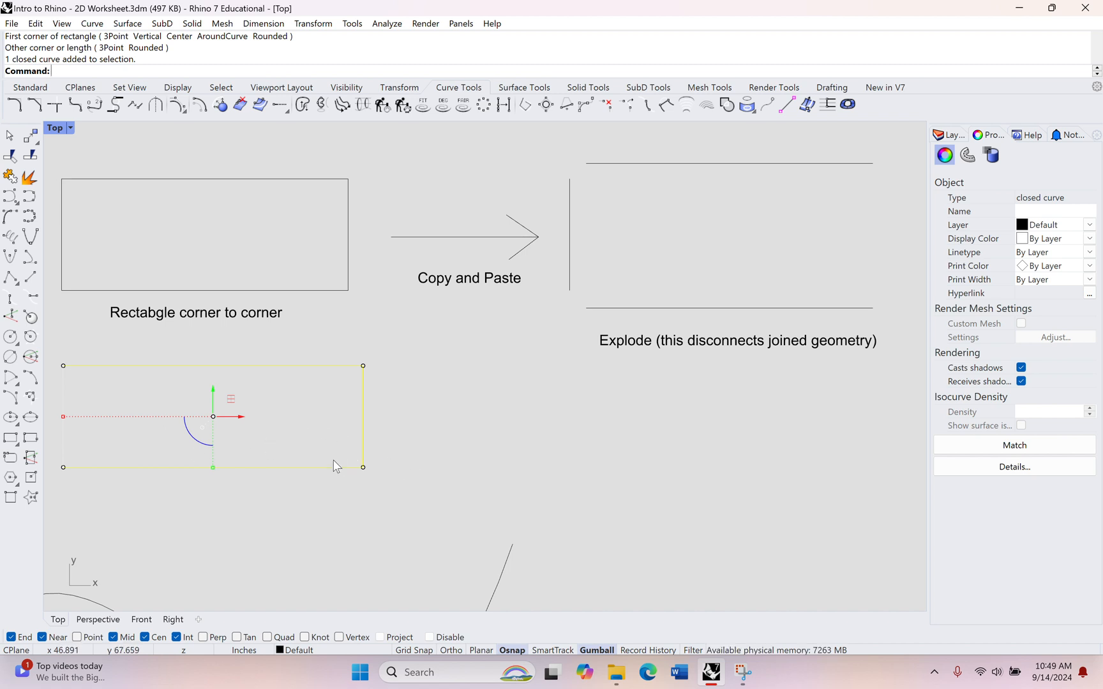
{"action": "left_click_drag", "start_coordinate": [241, 418], "coordinate": [276, 424]}
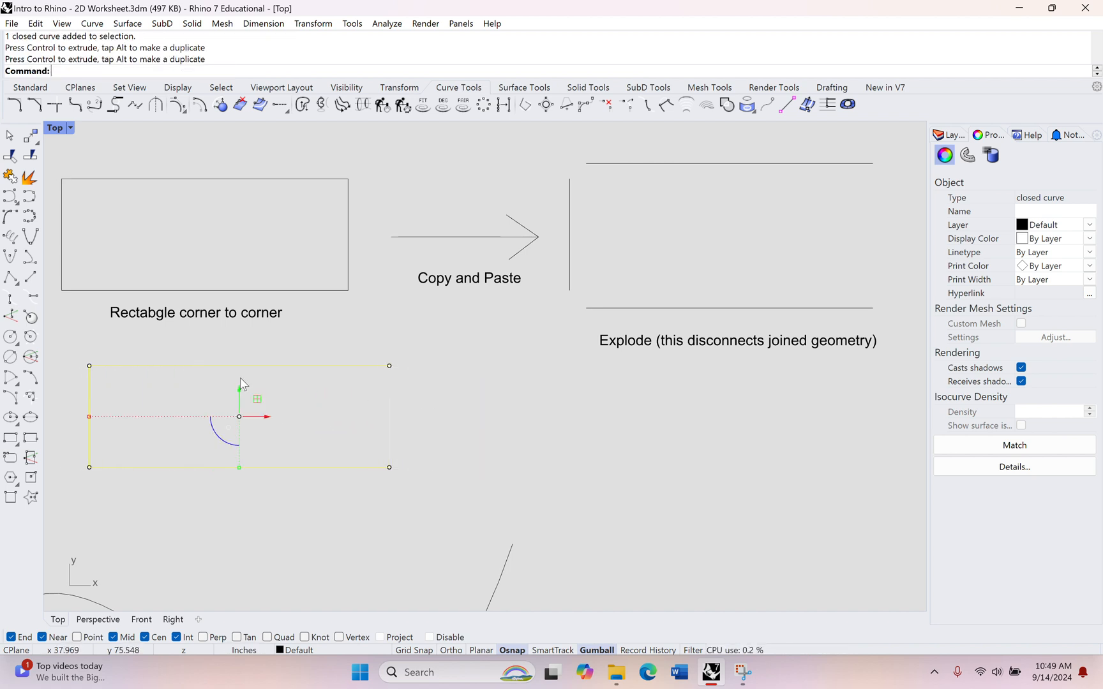
Copy and paste the new rectangle in place, and move the copy along X with the gumball until it sits below the Explode example
{"action": "scroll", "coordinate": [475, 445], "scroll_direction": "down", "scroll_amount": 4}
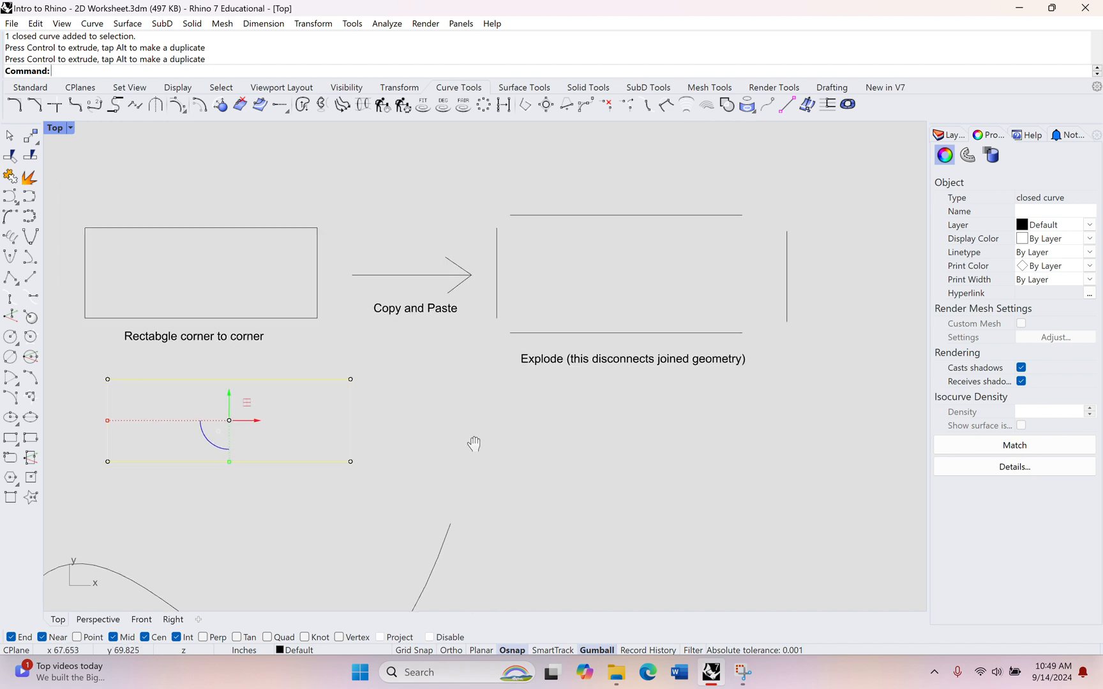
{"action": "right_click_drag", "start_coordinate": [300, 411], "coordinate": [394, 399]}
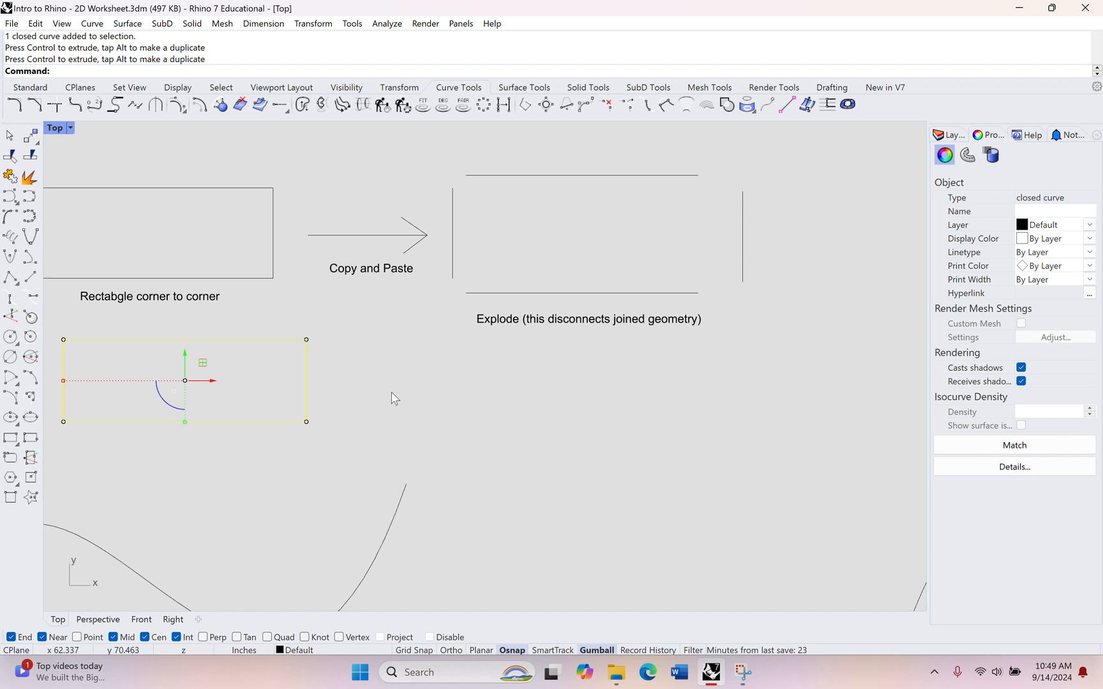
{"action": "key", "text": "ctrl+c"}
{"action": "key", "text": "ctrl+v"}
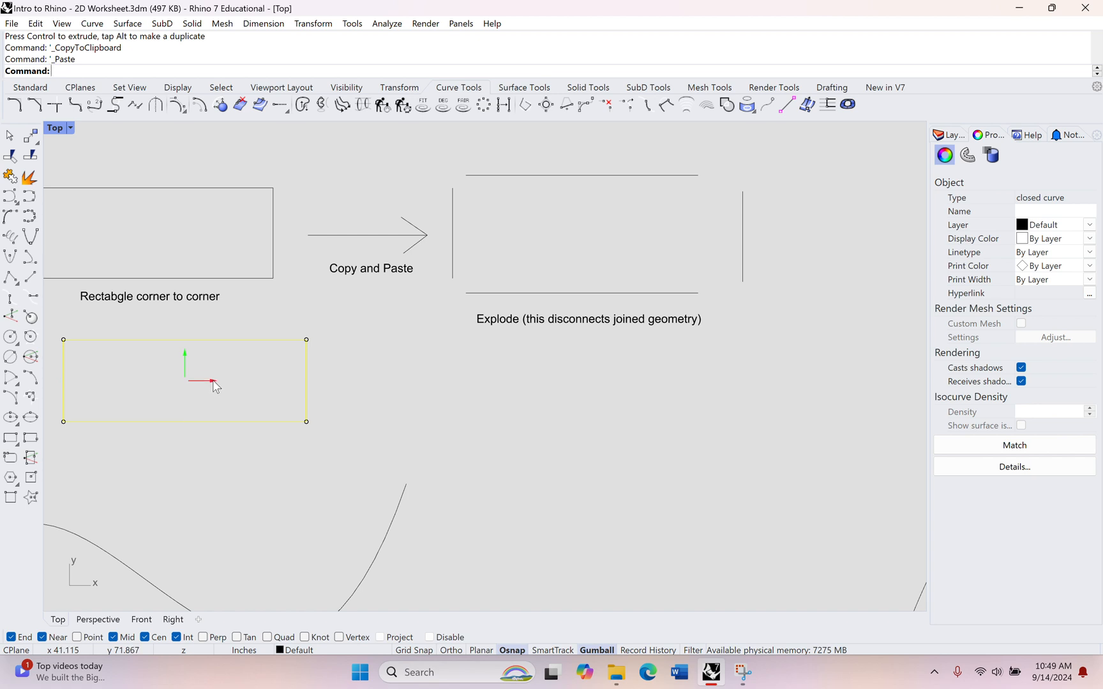
{"action": "left_click_drag", "start_coordinate": [212, 381], "coordinate": [565, 386]}
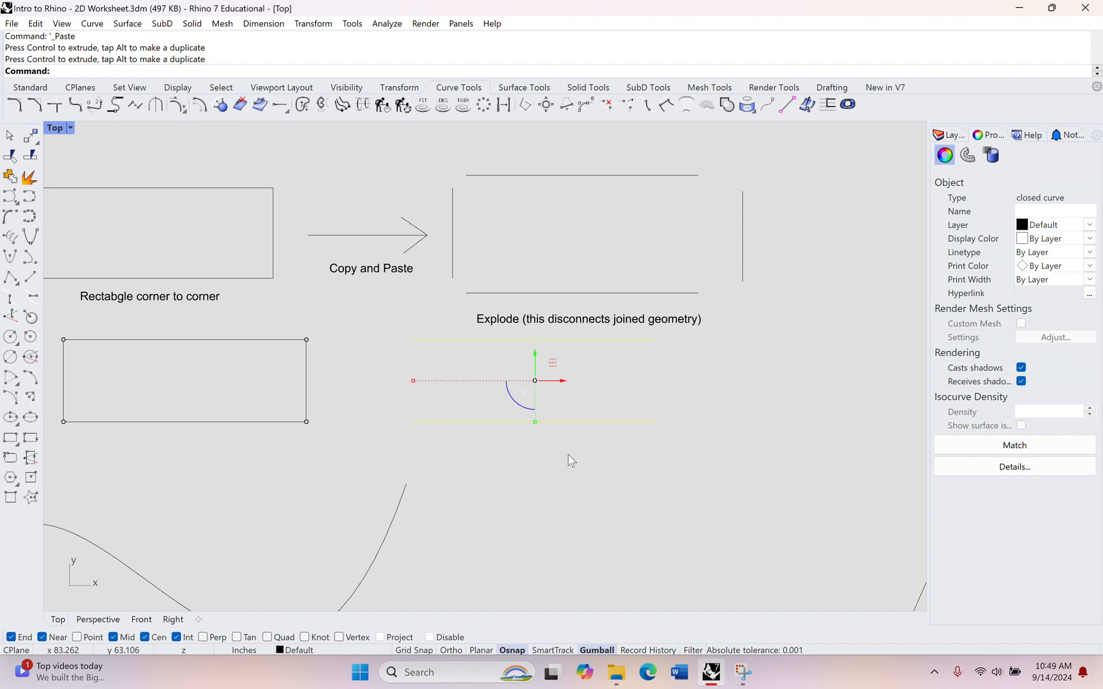
Explode the copied rectangle and move its right, bottom and left sides outward with the gumball
{"action": "left_click", "coordinate": [29, 179]}
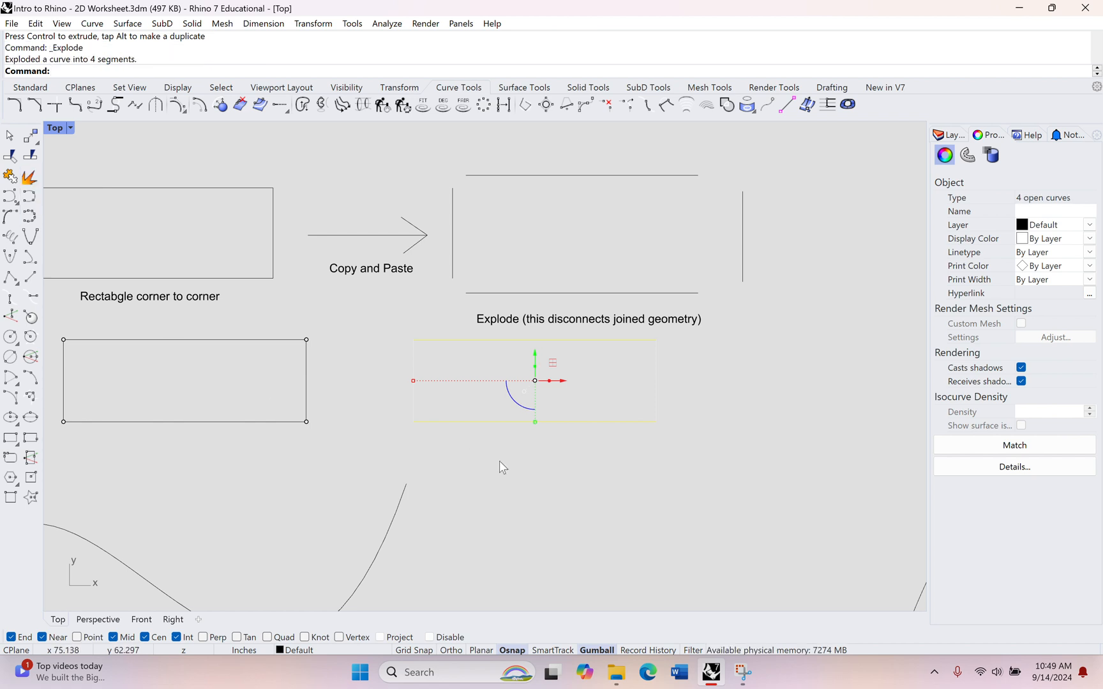
{"action": "left_click", "coordinate": [651, 458]}
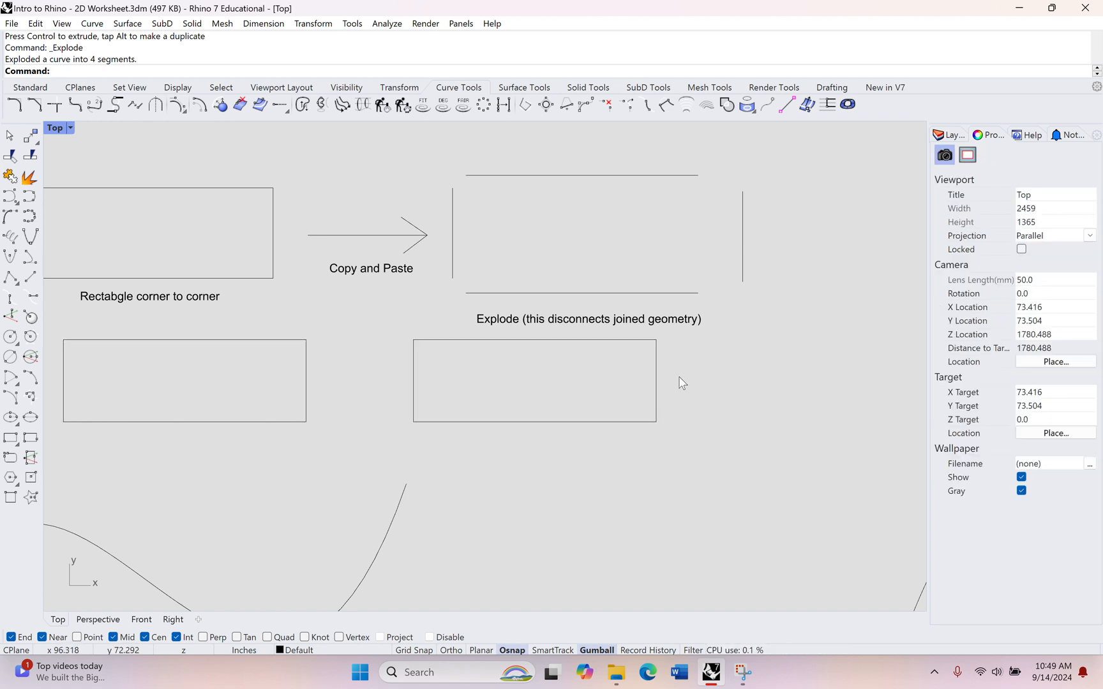
{"action": "left_click", "coordinate": [656, 381]}
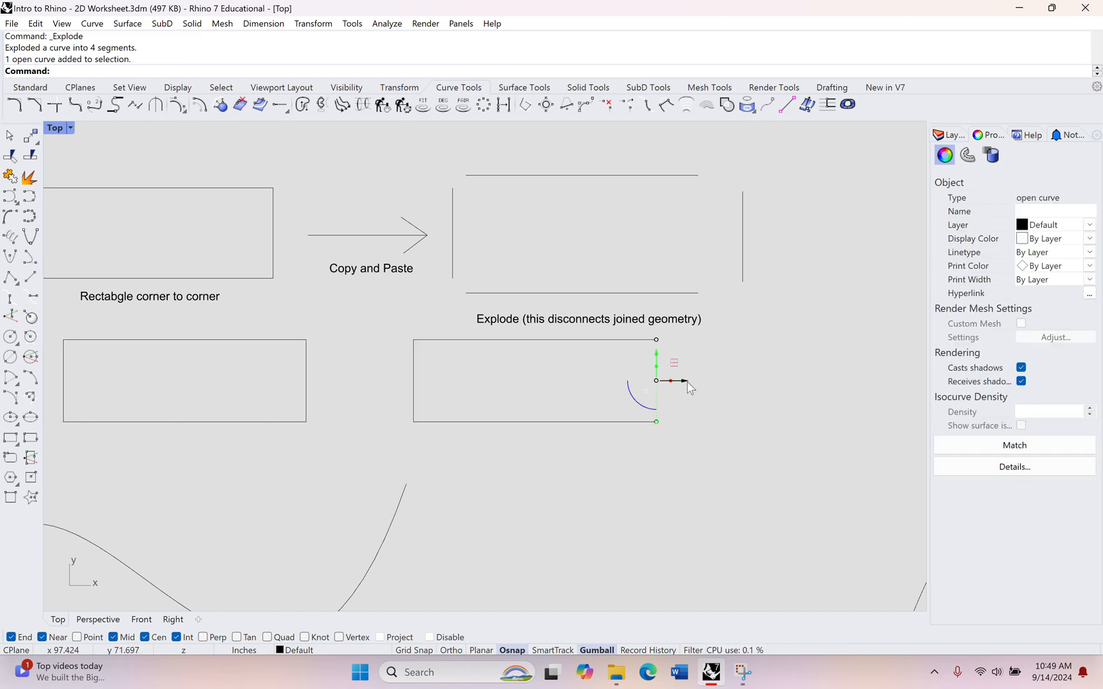
{"action": "left_click_drag", "start_coordinate": [686, 381], "coordinate": [716, 381]}
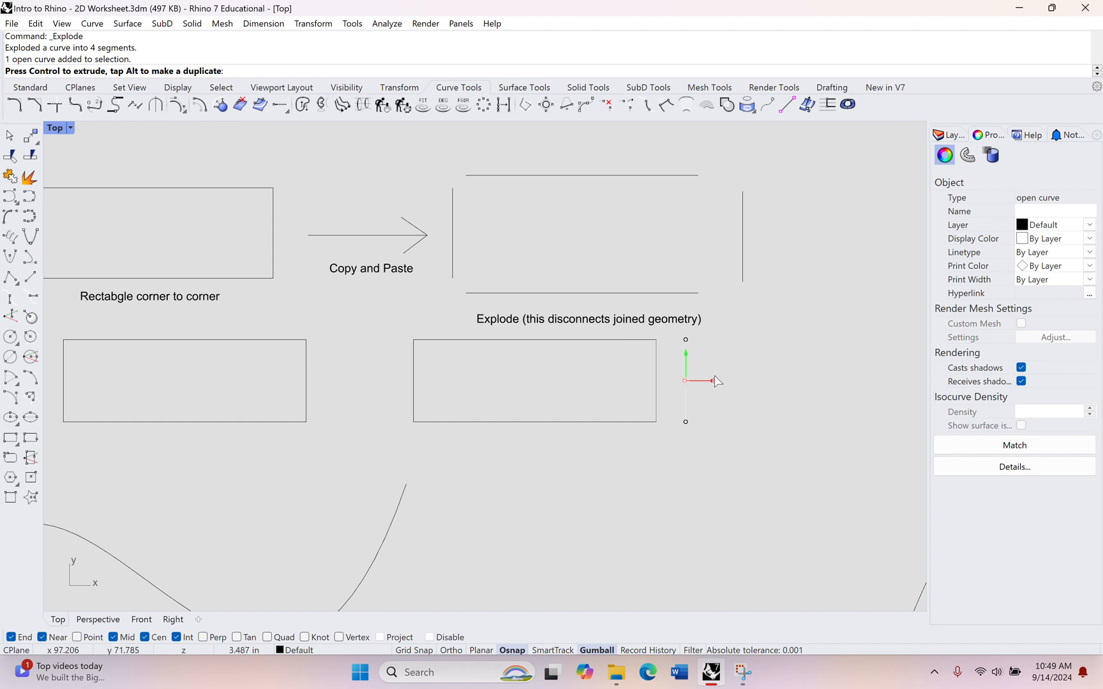
{"action": "left_click", "coordinate": [523, 422]}
{"action": "left_click_drag", "start_coordinate": [536, 403], "coordinate": [536, 412]}
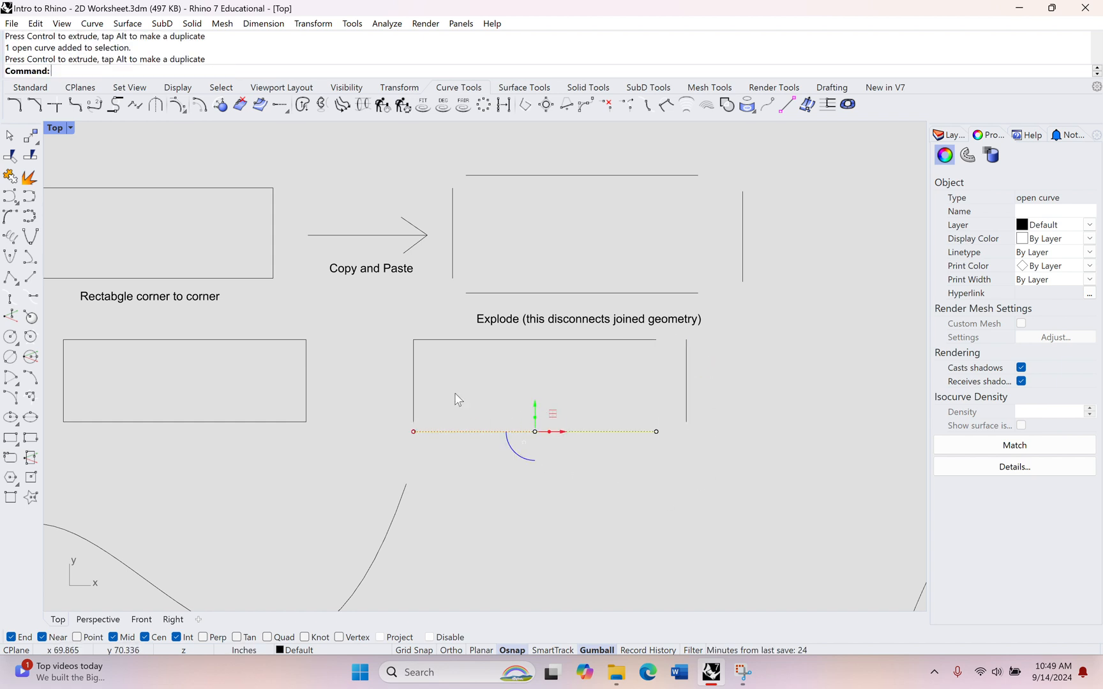
{"action": "left_click", "coordinate": [414, 382]}
{"action": "left_click_drag", "start_coordinate": [440, 381], "coordinate": [427, 381]}
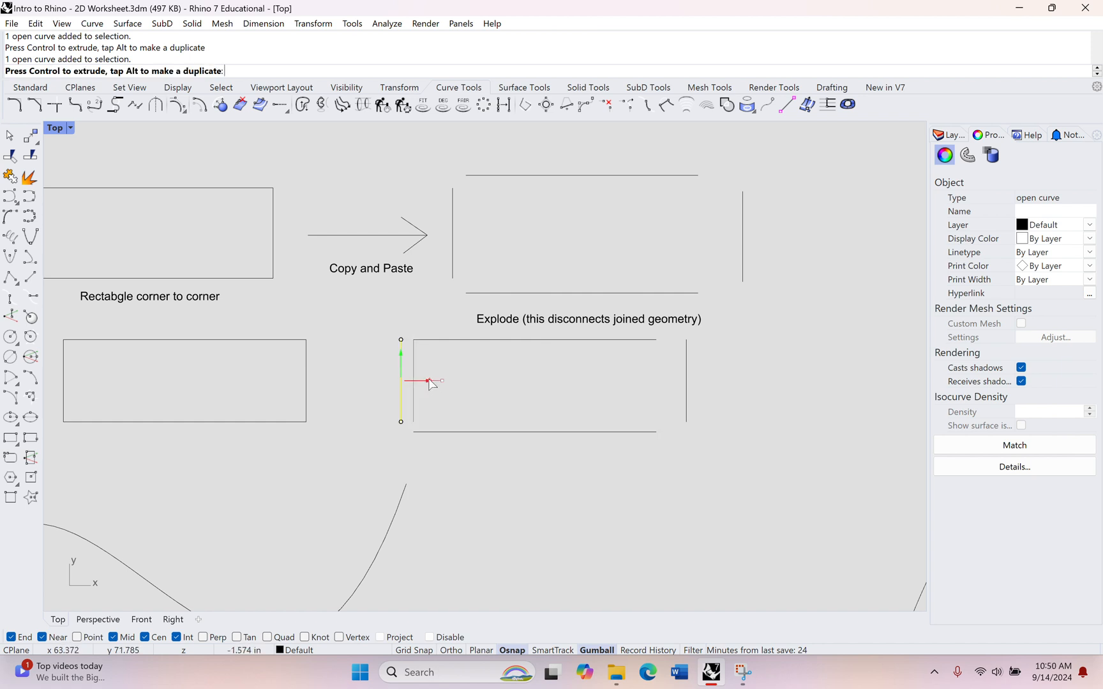
{"action": "left_click", "coordinate": [611, 579]}
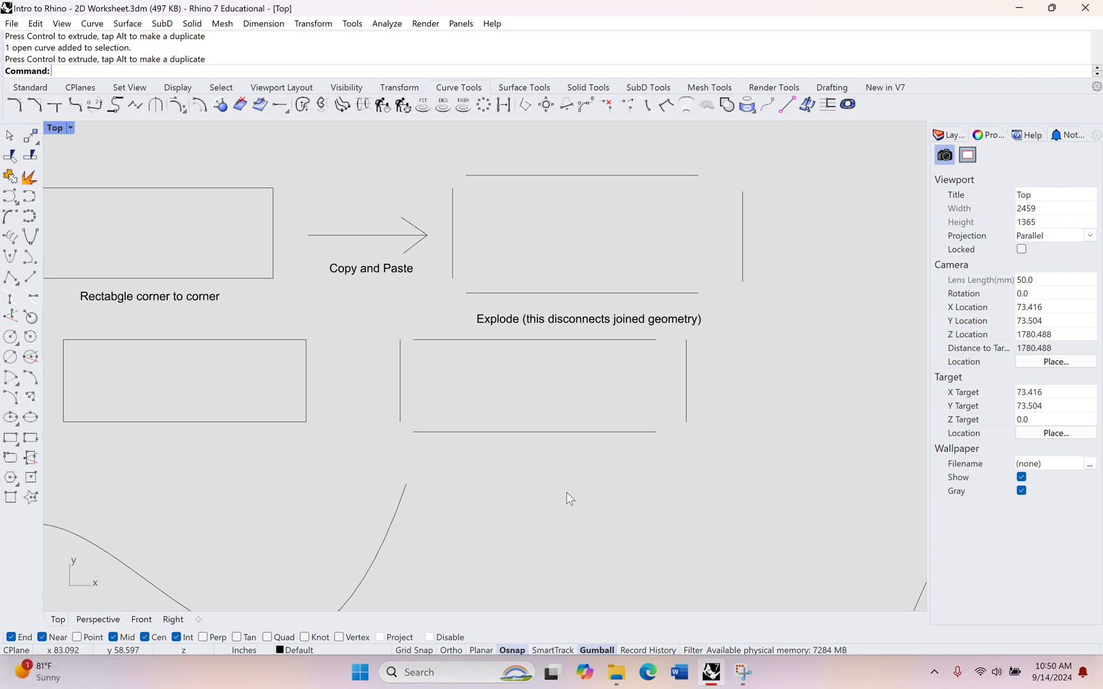
Undo the three side moves and the Explode on the copied rectangle
{"action": "key", "text": "ctrl+z"}
{"action": "key", "text": "ctrl+z"}
{"action": "key", "text": "ctrl+z"}
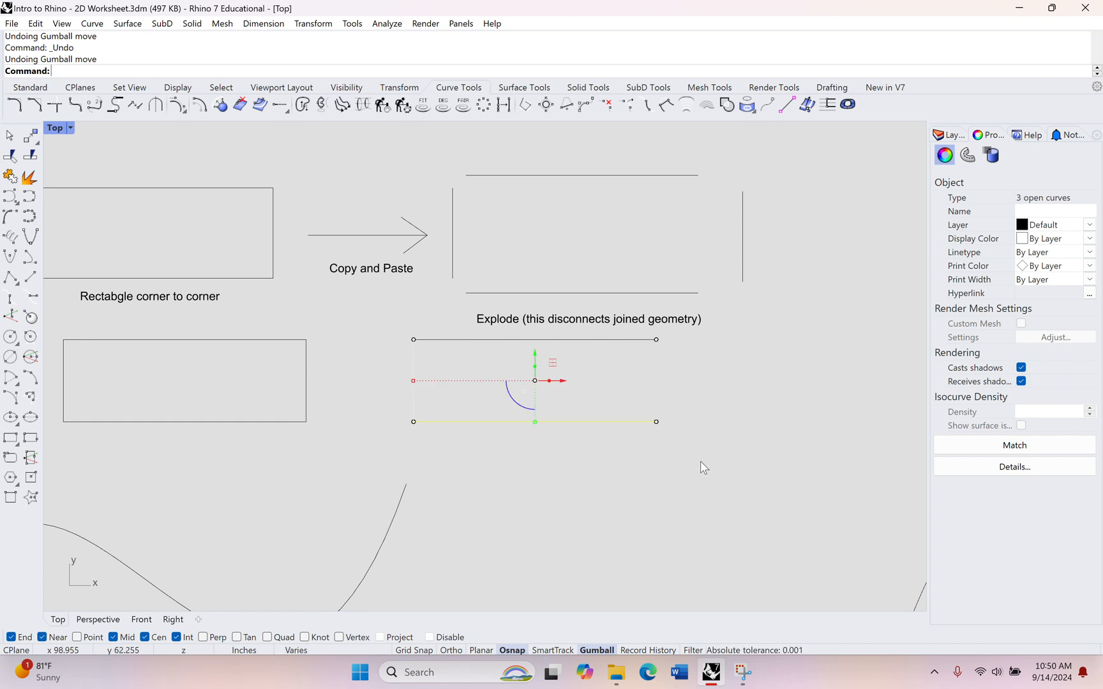
{"action": "key", "text": "ctrl+z"}
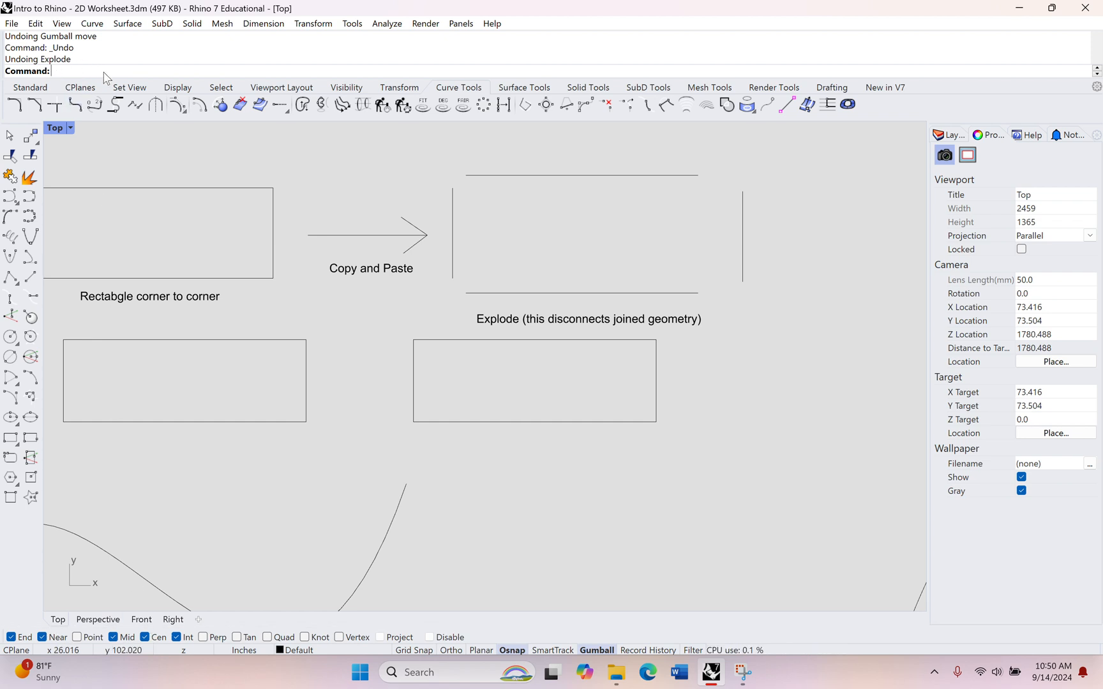
Enlarge the command history area and explode the copied rectangle by entering the Explode command
{"action": "left_click_drag", "start_coordinate": [106, 78], "coordinate": [109, 52]}
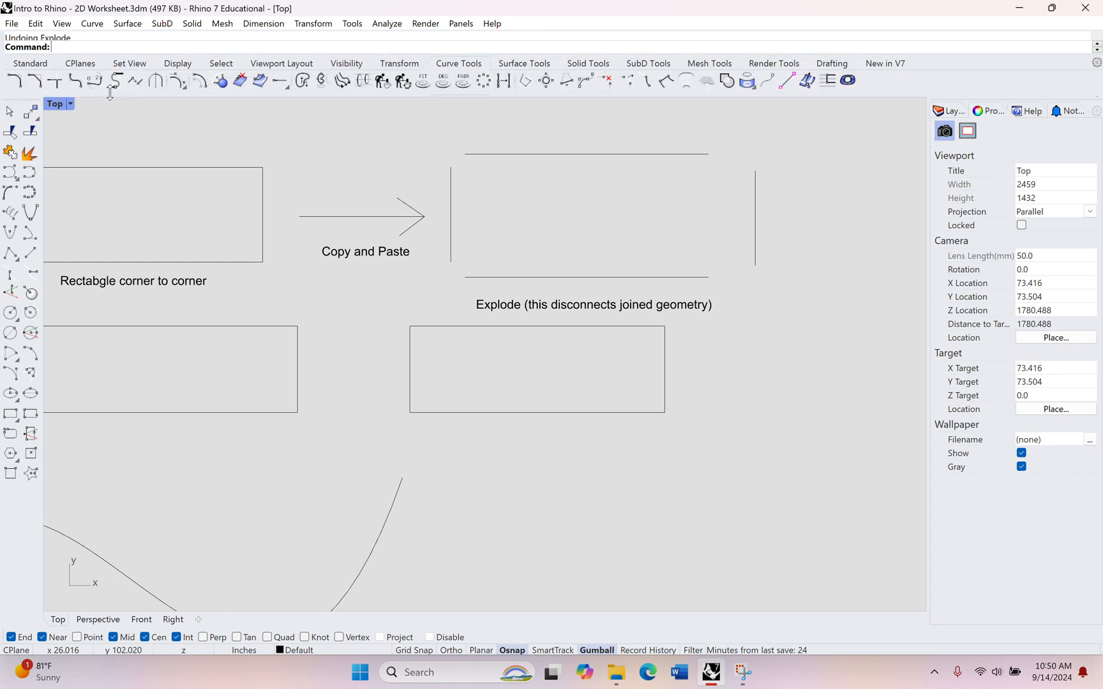
{"action": "left_click_drag", "start_coordinate": [110, 94], "coordinate": [108, 89]}
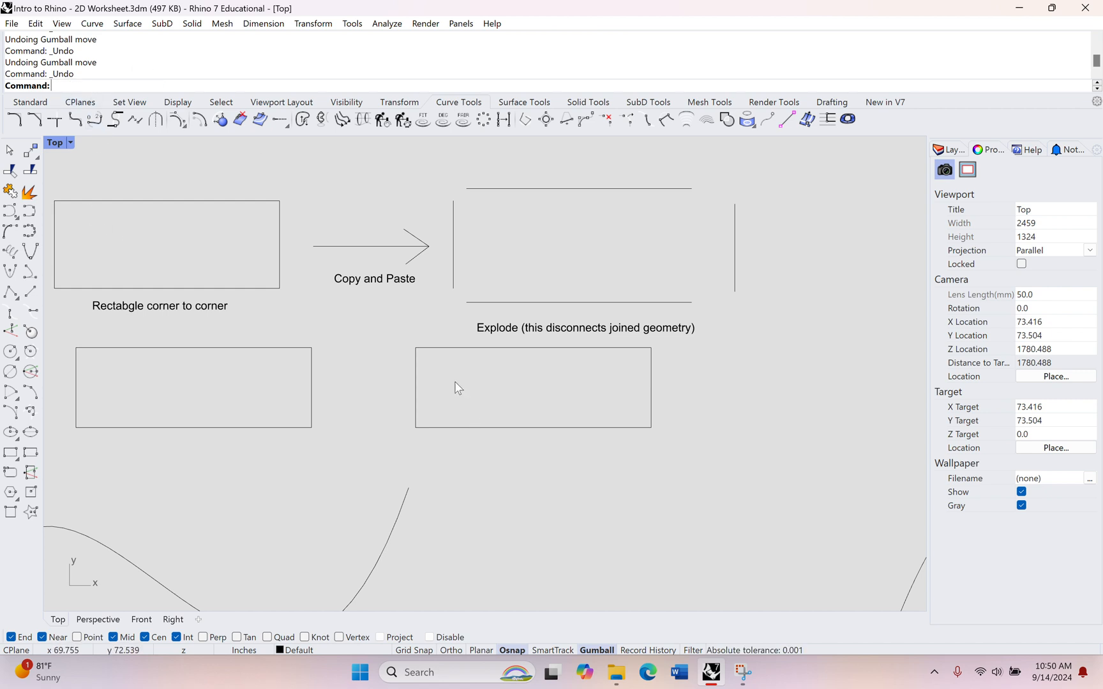
{"action": "left_click", "coordinate": [415, 383]}
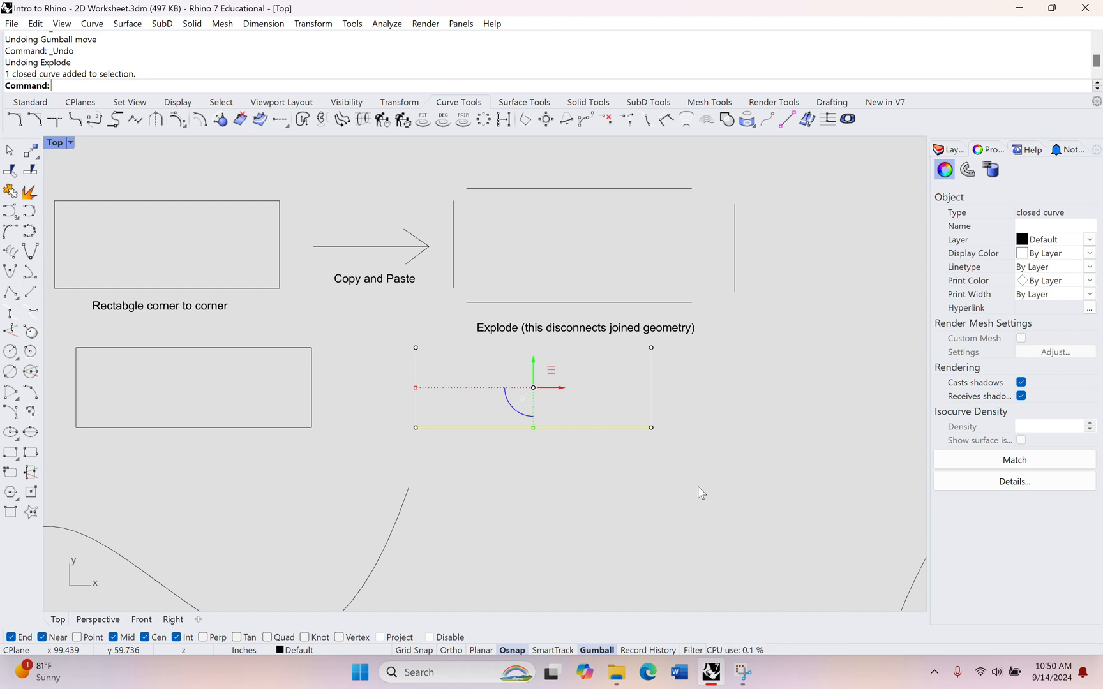
{"action": "type", "text": "Explode"}
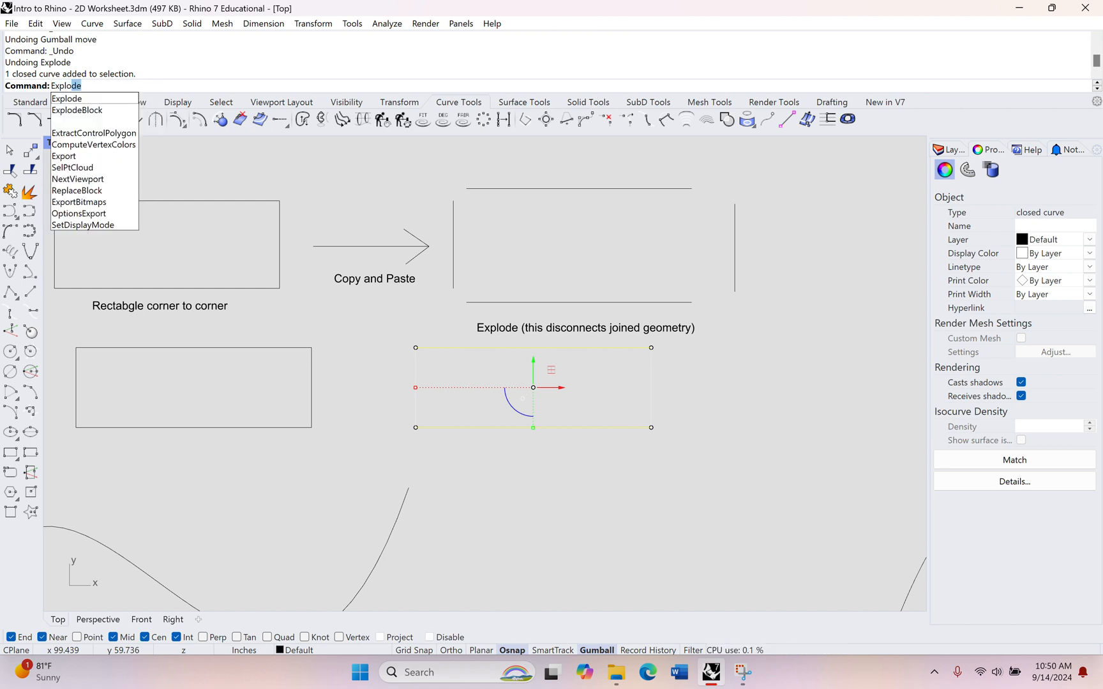
{"action": "key", "text": "Return"}
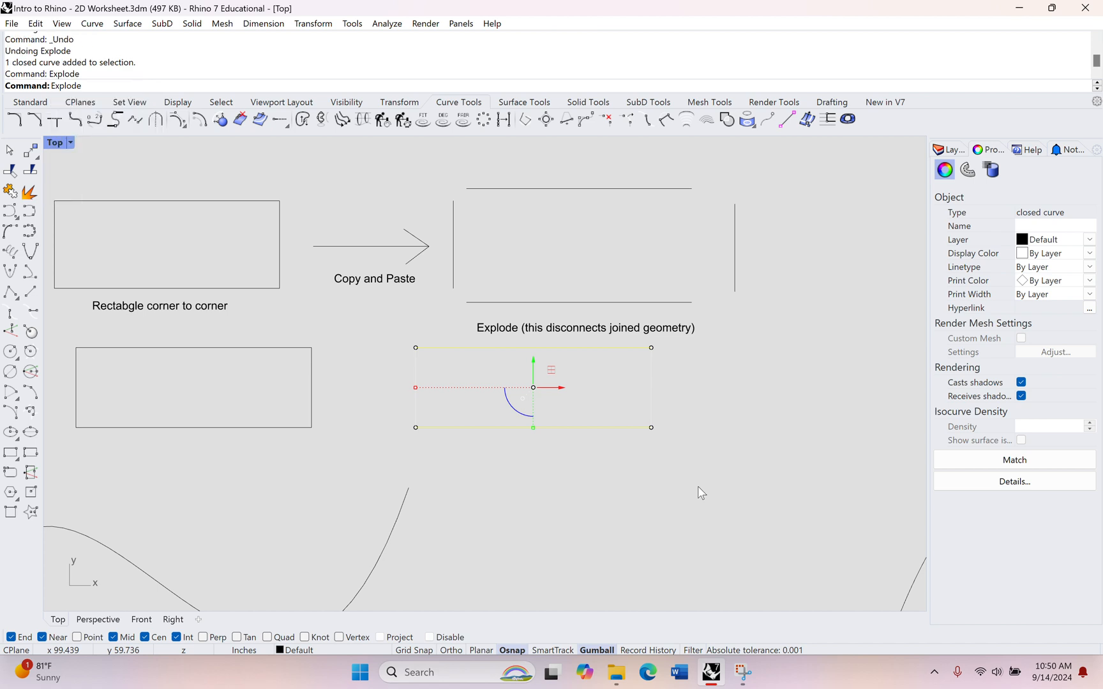
{"action": "left_click", "coordinate": [593, 445]}
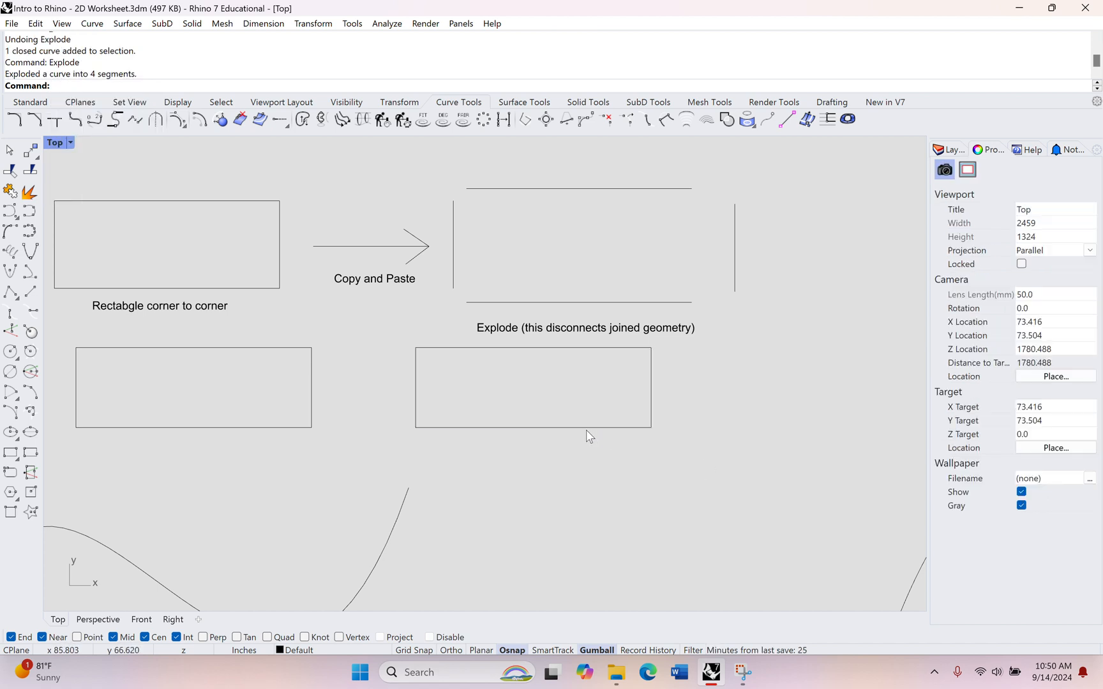
Move the exploded rectangle's bottom side downward and its left and right sides outward with the gumball to separate them
{"action": "left_click", "coordinate": [586, 428]}
{"action": "left_click_drag", "start_coordinate": [534, 397], "coordinate": [533, 415]}
{"action": "left_click", "coordinate": [416, 400]}
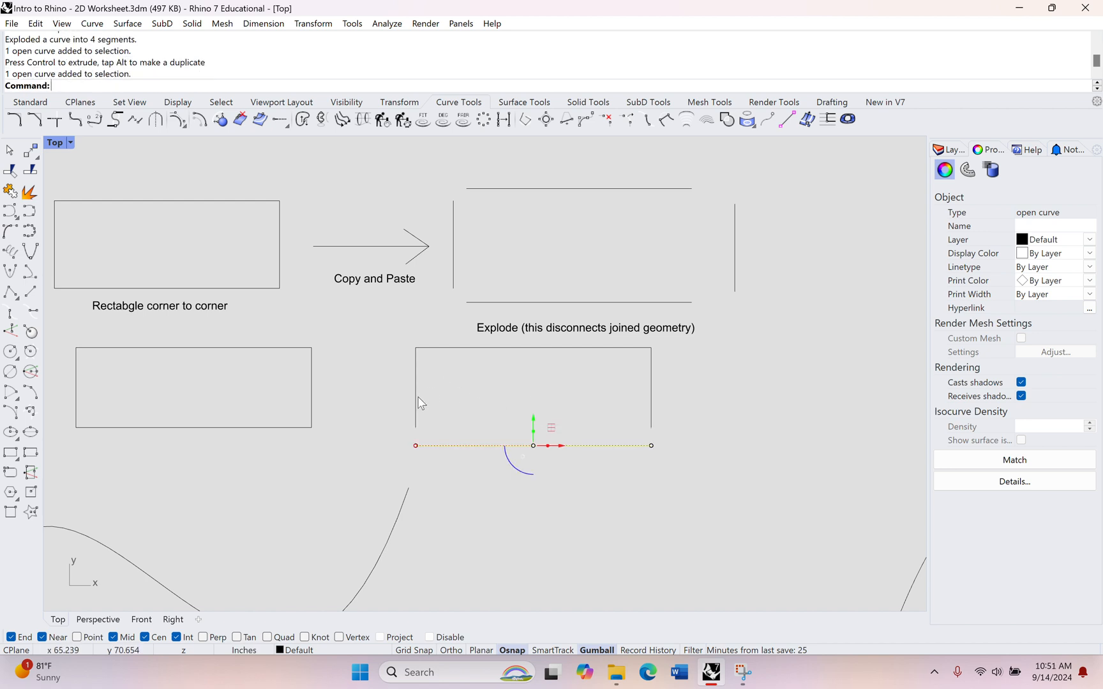
{"action": "left_click_drag", "start_coordinate": [441, 389], "coordinate": [421, 390]}
{"action": "left_click", "coordinate": [634, 391]}
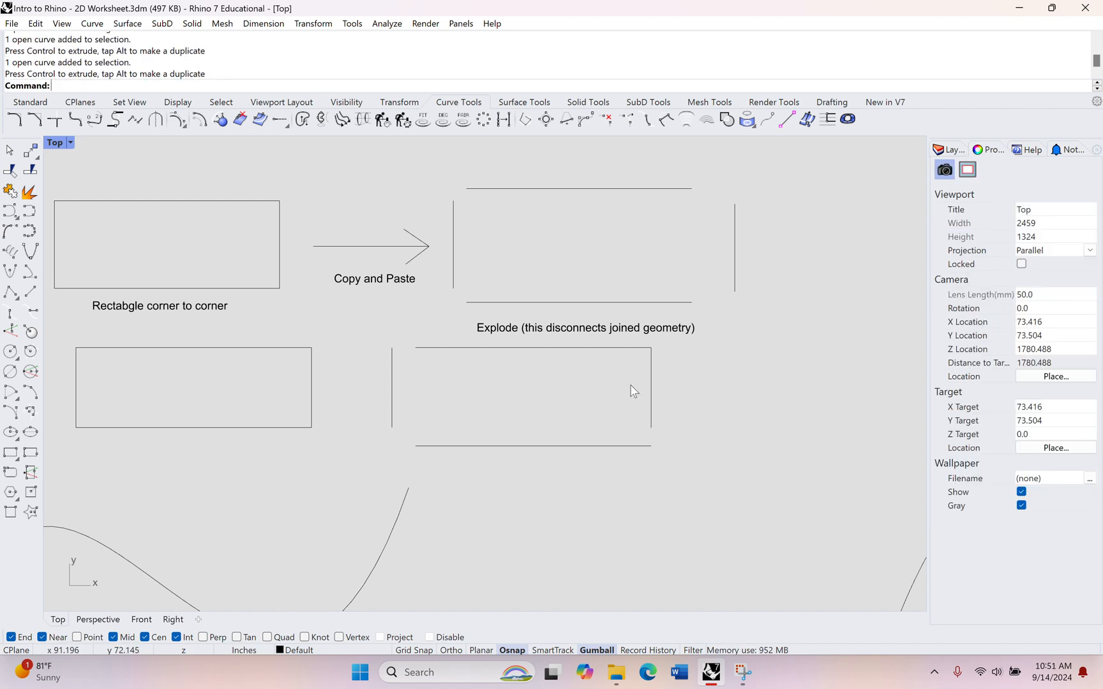
{"action": "left_click", "coordinate": [651, 392]}
{"action": "left_click_drag", "start_coordinate": [680, 391], "coordinate": [725, 391]}
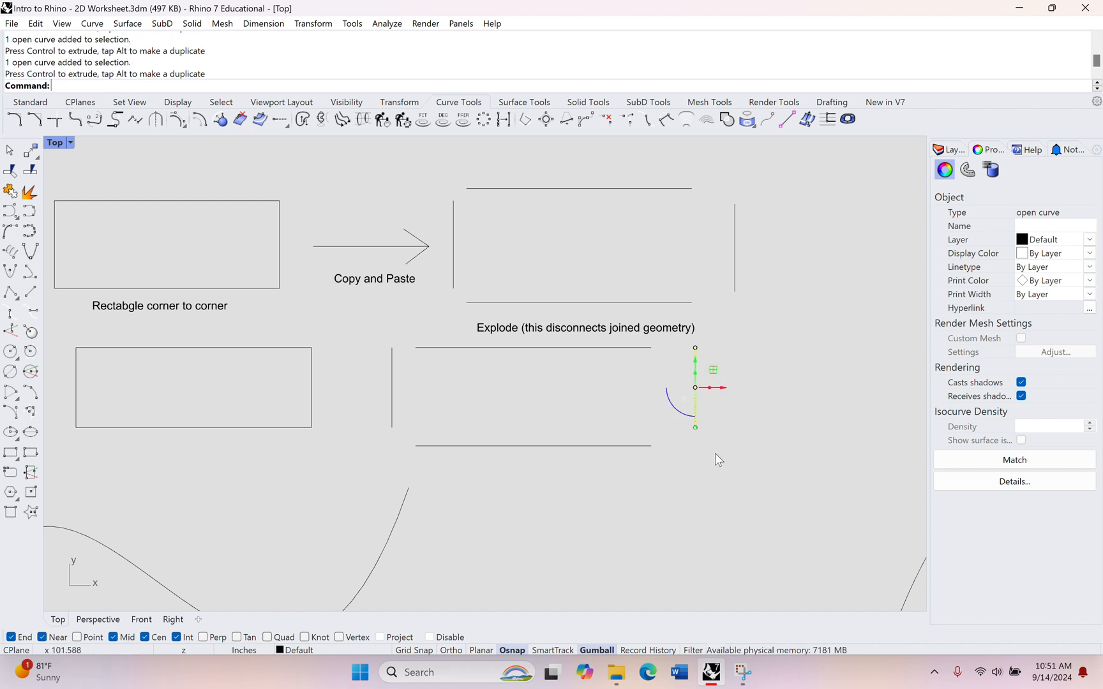
{"action": "left_click", "coordinate": [644, 498]}
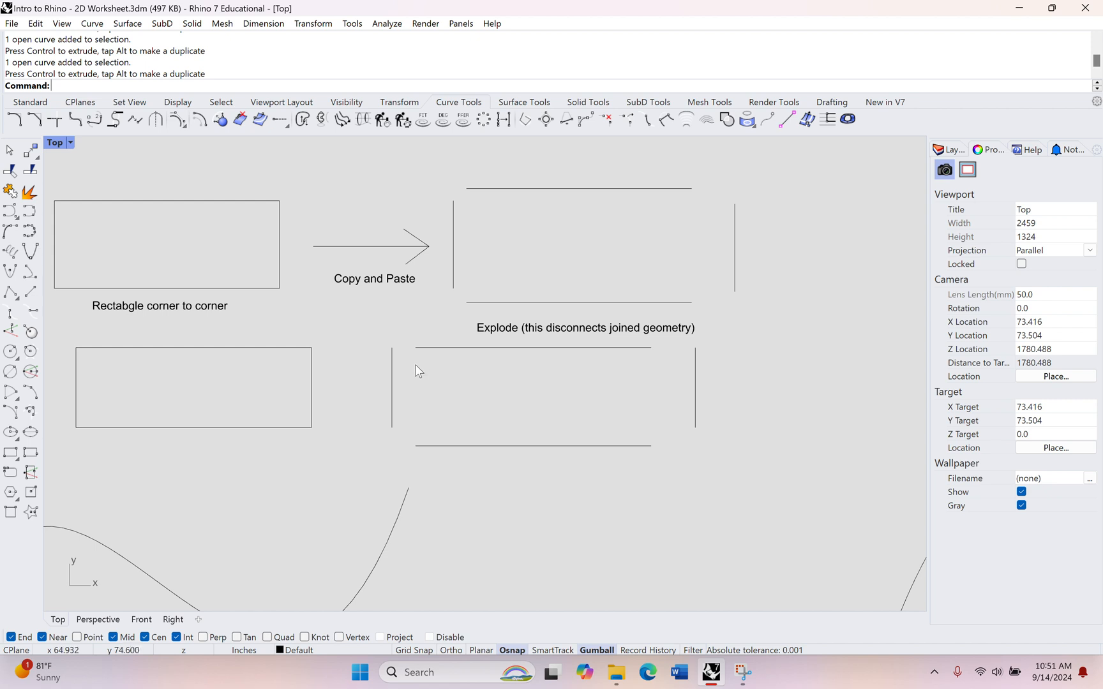
Move the separated left side by its upper endpoint onto the left endpoint of the top side, using the Move command with End snaps
{"action": "scroll", "coordinate": [485, 383], "scroll_direction": "up", "scroll_amount": 4}
{"action": "right_click_drag", "start_coordinate": [501, 397], "coordinate": [419, 381]}
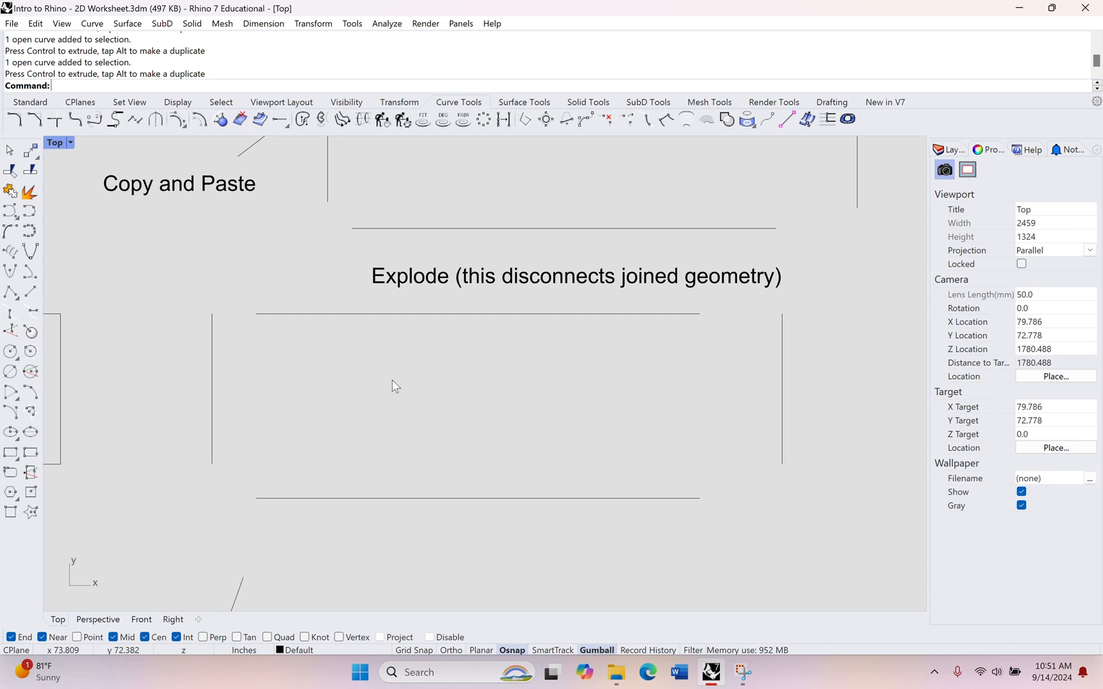
{"action": "left_click", "coordinate": [215, 383]}
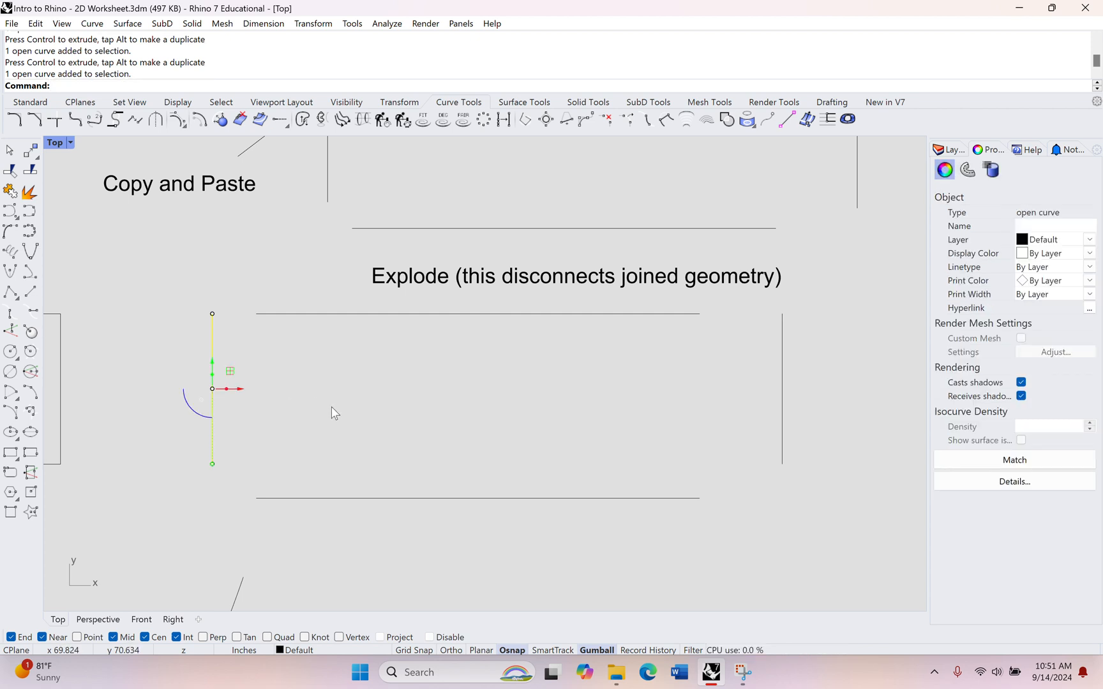
{"action": "type", "text": "Move"}
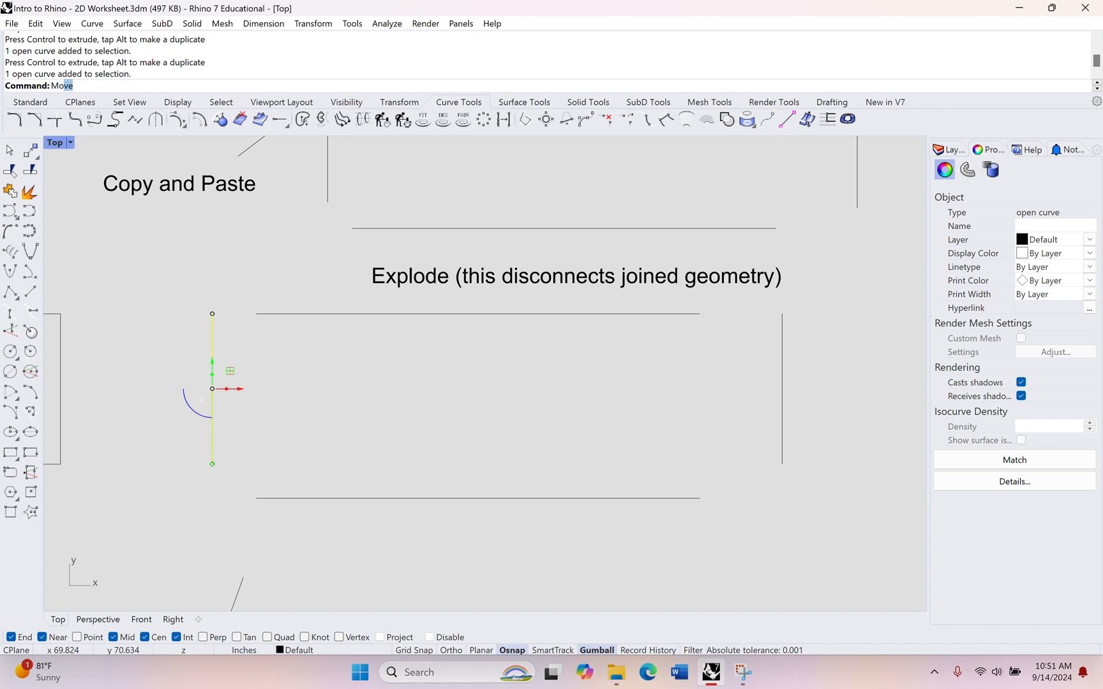
{"action": "key", "text": "Return"}
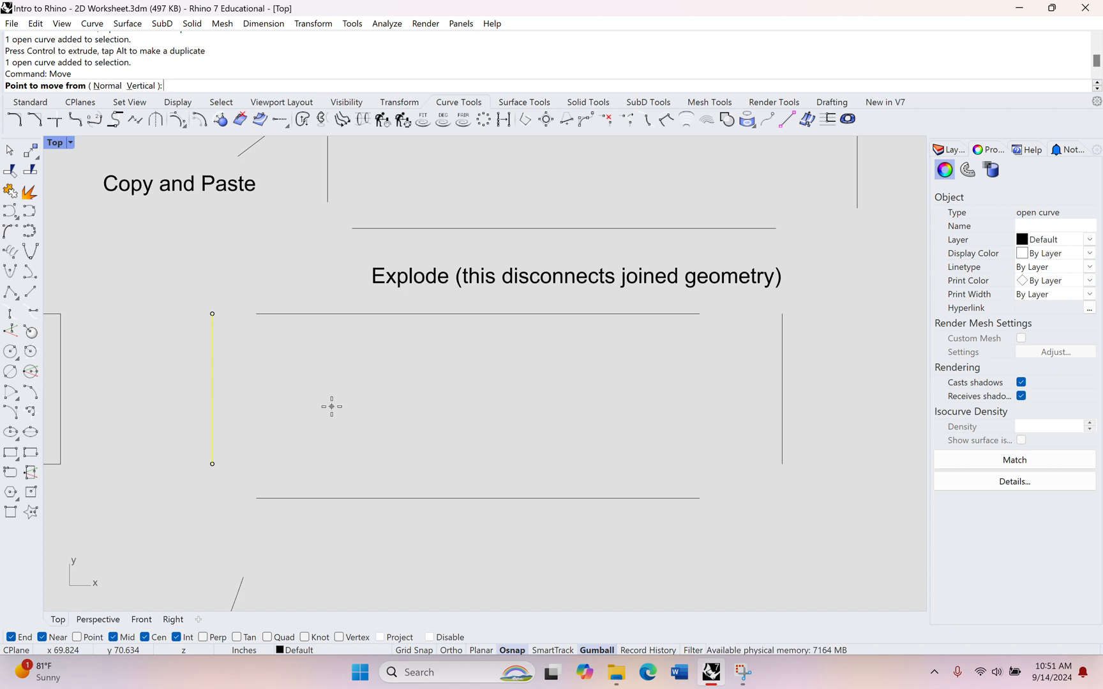
{"action": "left_click", "coordinate": [212, 313]}
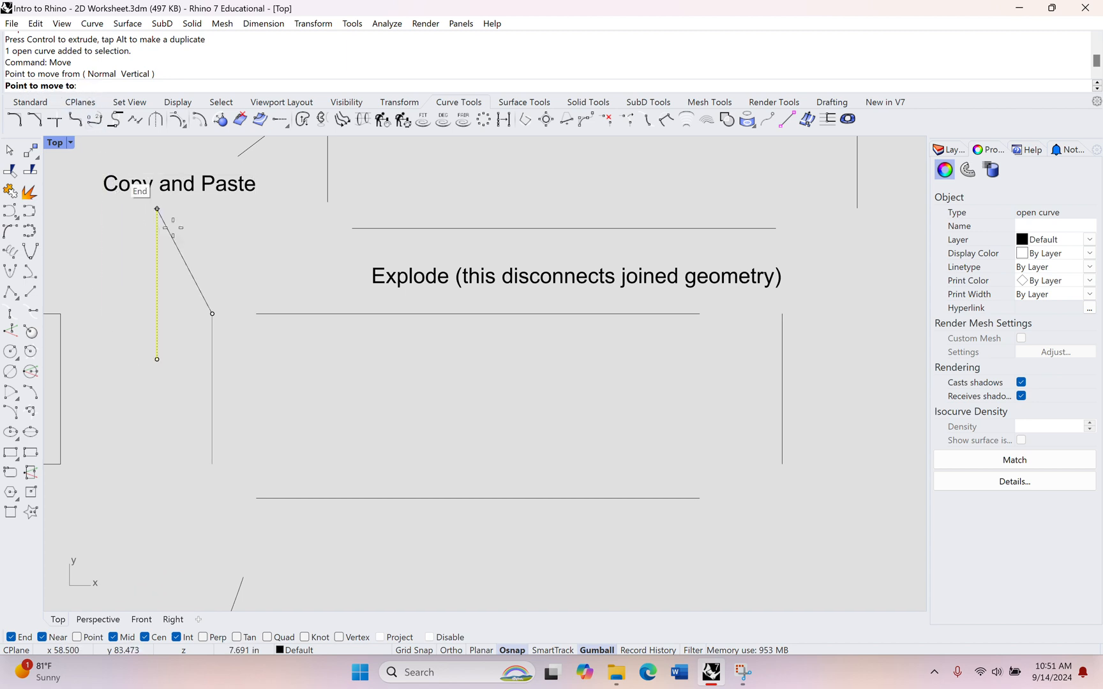
{"action": "left_click", "coordinate": [256, 313]}
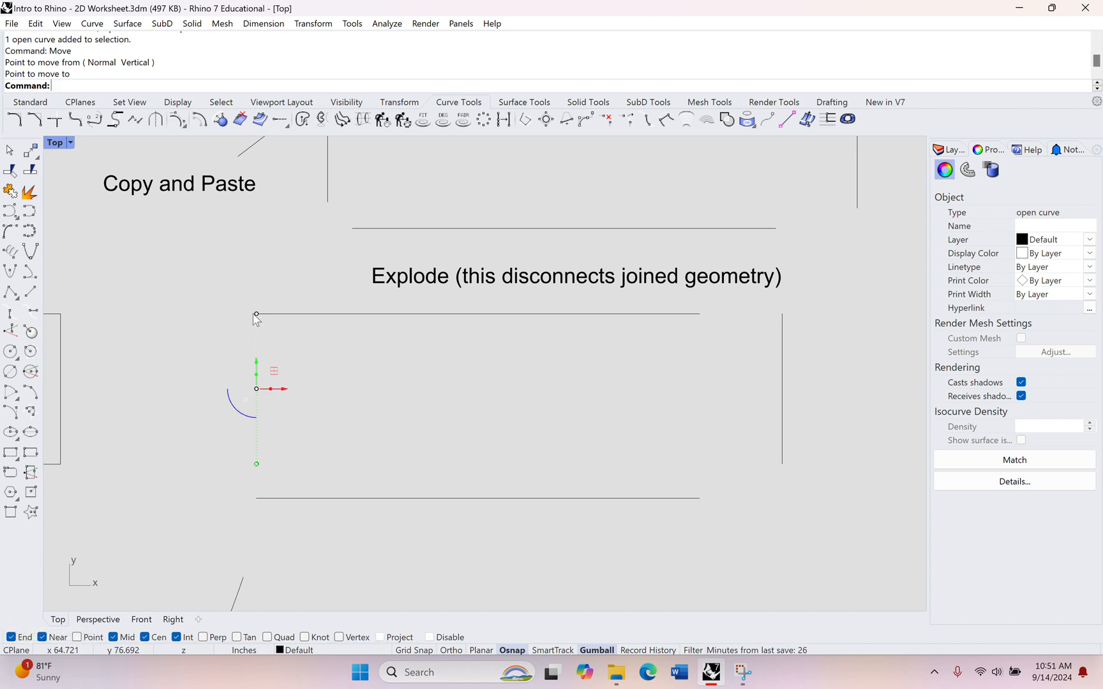
{"action": "scroll", "coordinate": [256, 315], "scroll_direction": "up", "scroll_amount": 4}
{"action": "left_click", "coordinate": [306, 352]}
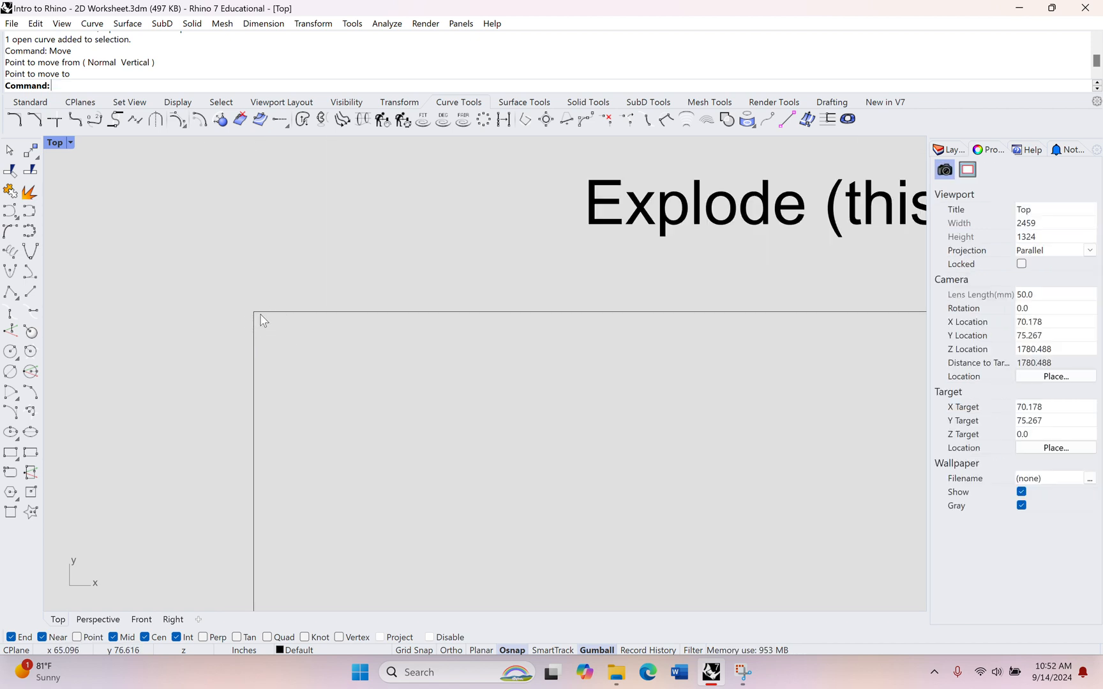
Move the separated right side by its upper endpoint onto the right endpoint of the top side with the Move command
{"action": "scroll", "coordinate": [379, 395], "scroll_direction": "down", "scroll_amount": 2}
{"action": "scroll", "coordinate": [379, 395], "scroll_direction": "down", "scroll_amount": 3}
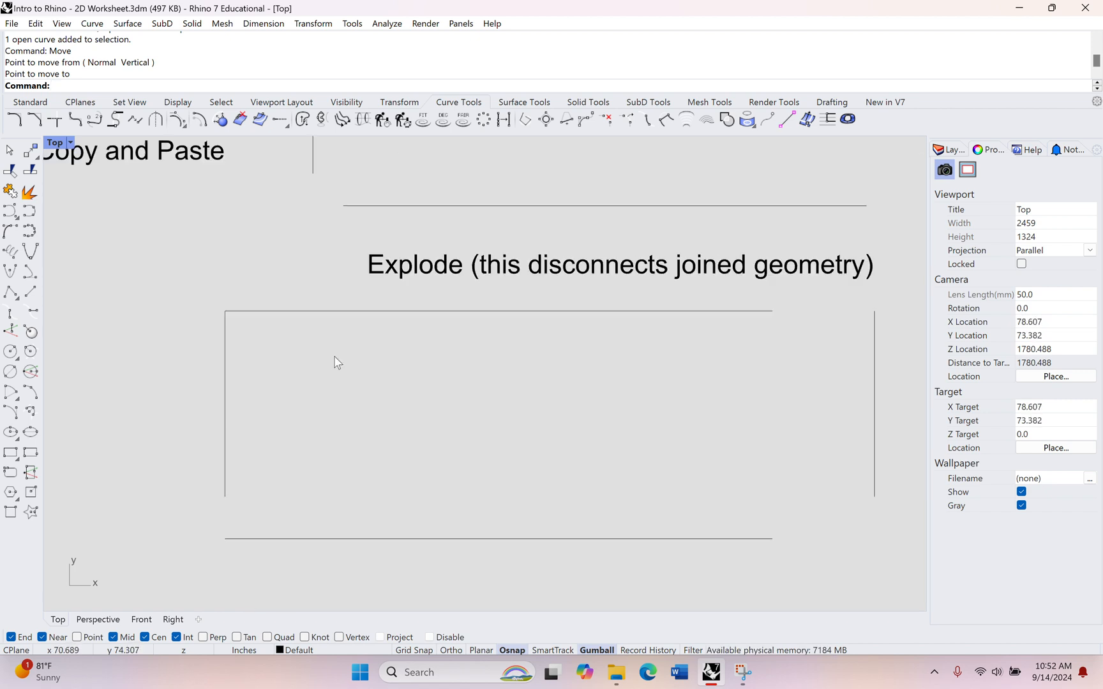
{"action": "scroll", "coordinate": [335, 362], "scroll_direction": "up", "scroll_amount": 2}
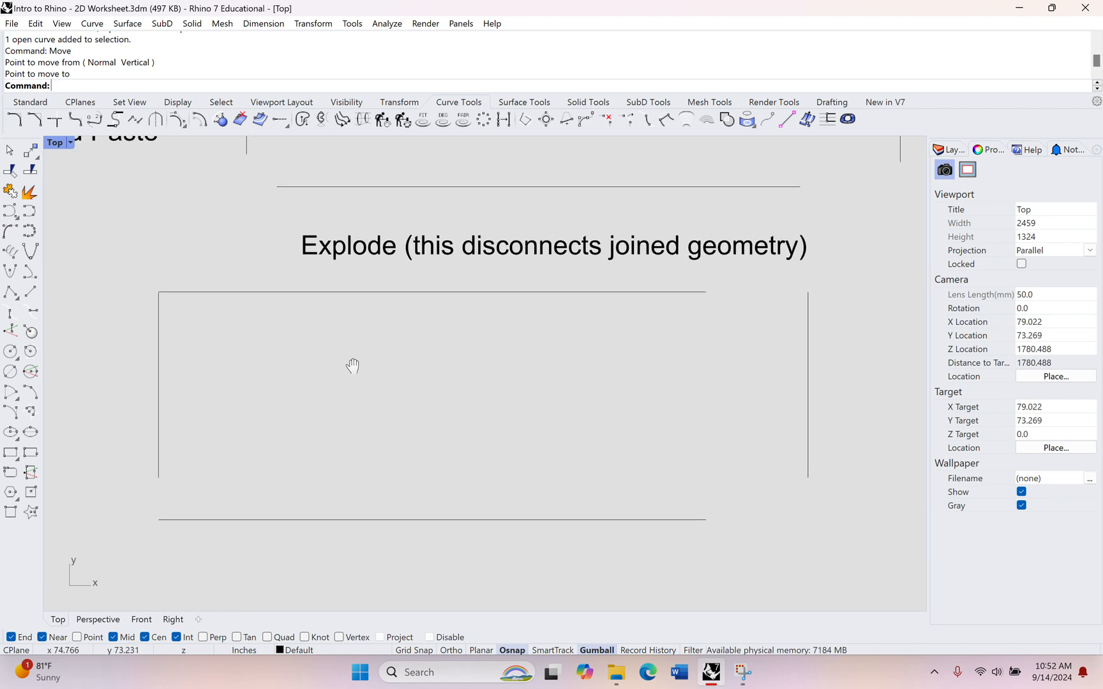
{"action": "left_click", "coordinate": [808, 386]}
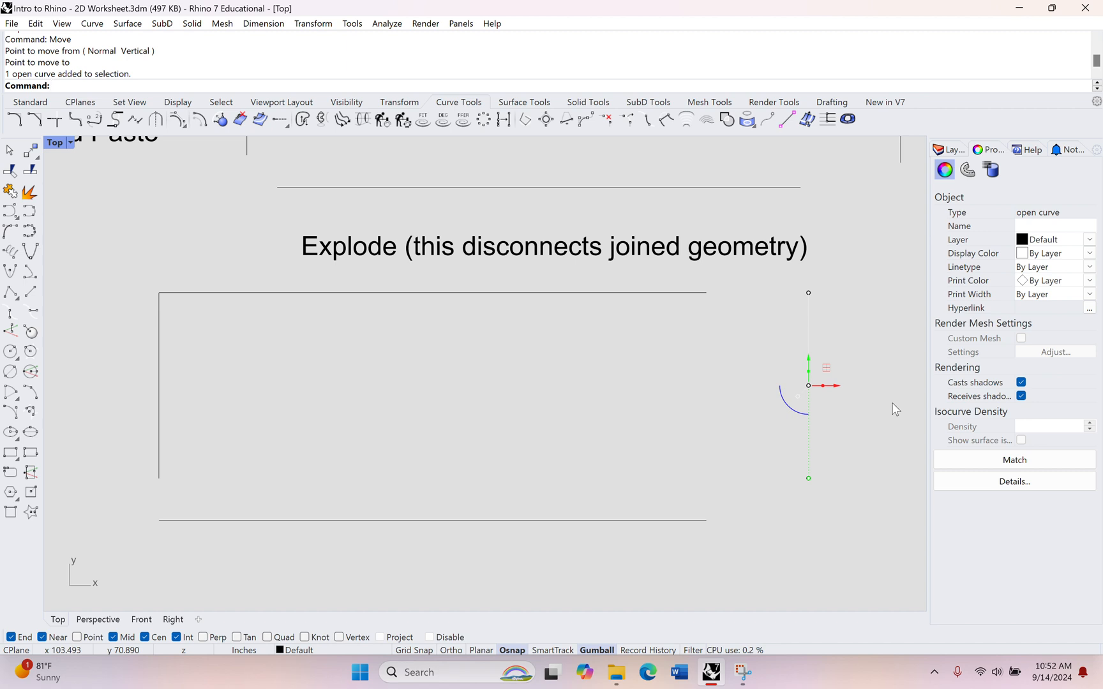
{"action": "type", "text": "move"}
{"action": "key", "text": "Return"}
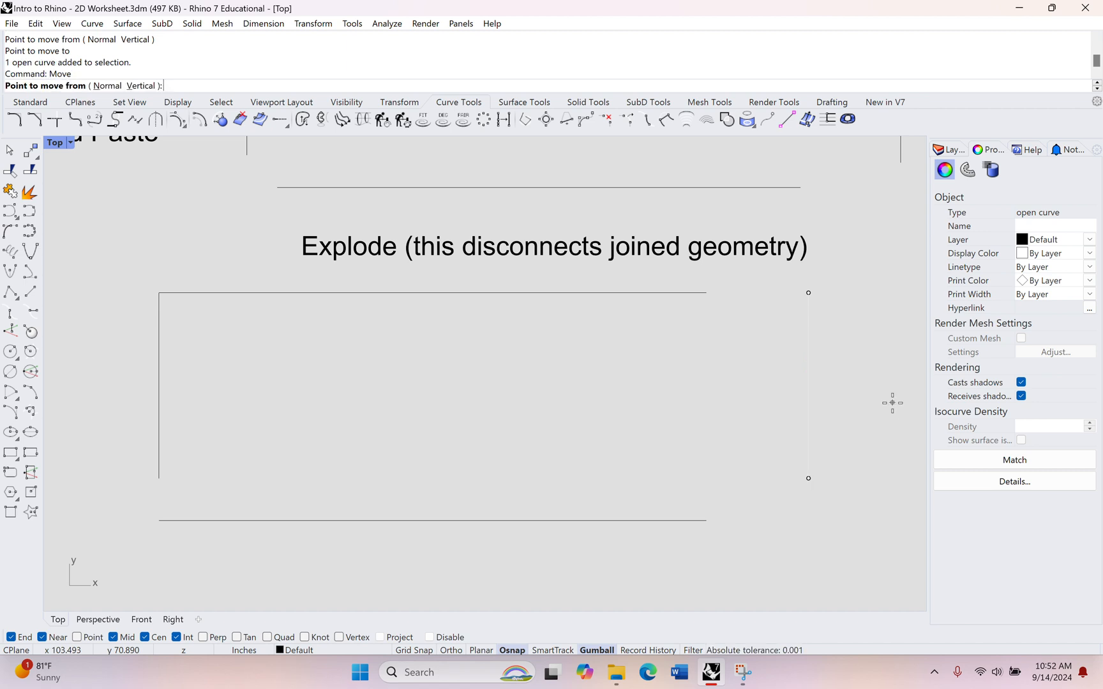
{"action": "left_click", "coordinate": [808, 293]}
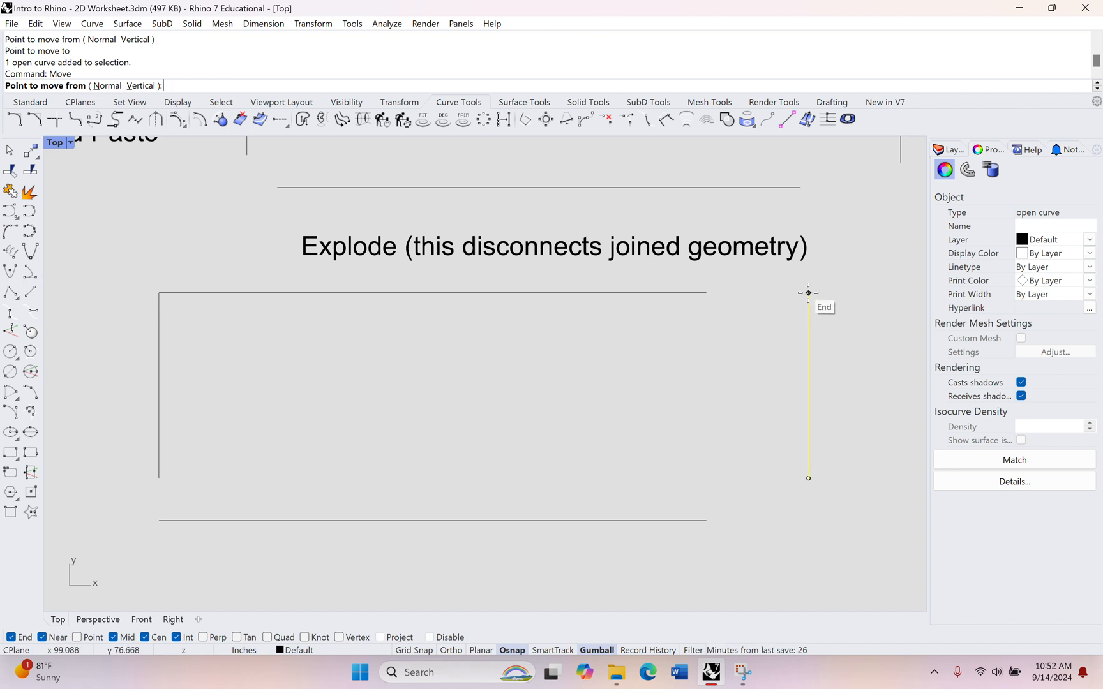
{"action": "left_click", "coordinate": [707, 293]}
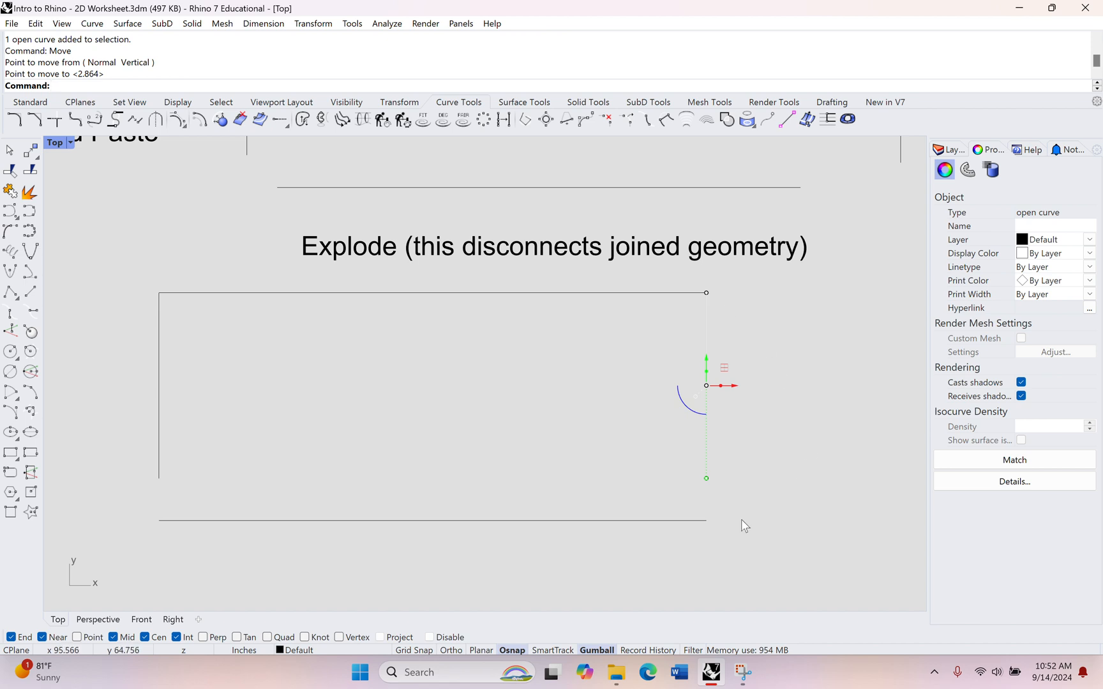
{"action": "key", "text": "Escape"}
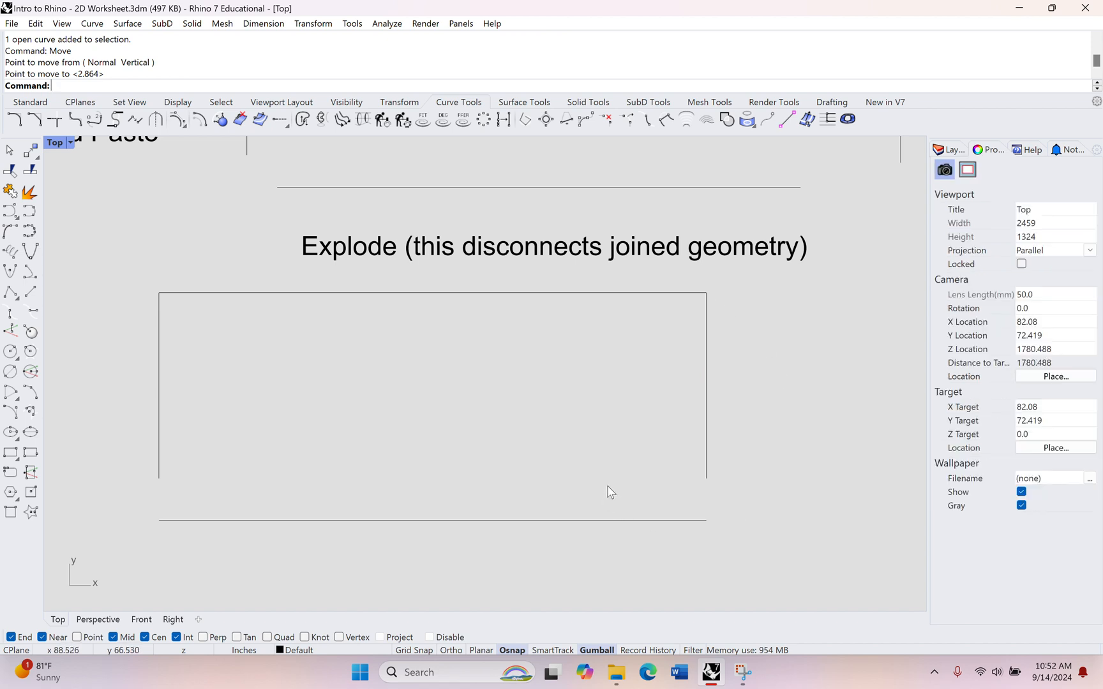
Move the bottom side by its right endpoint onto the lower endpoint of the right side with the Move command
{"action": "left_click", "coordinate": [578, 521]}
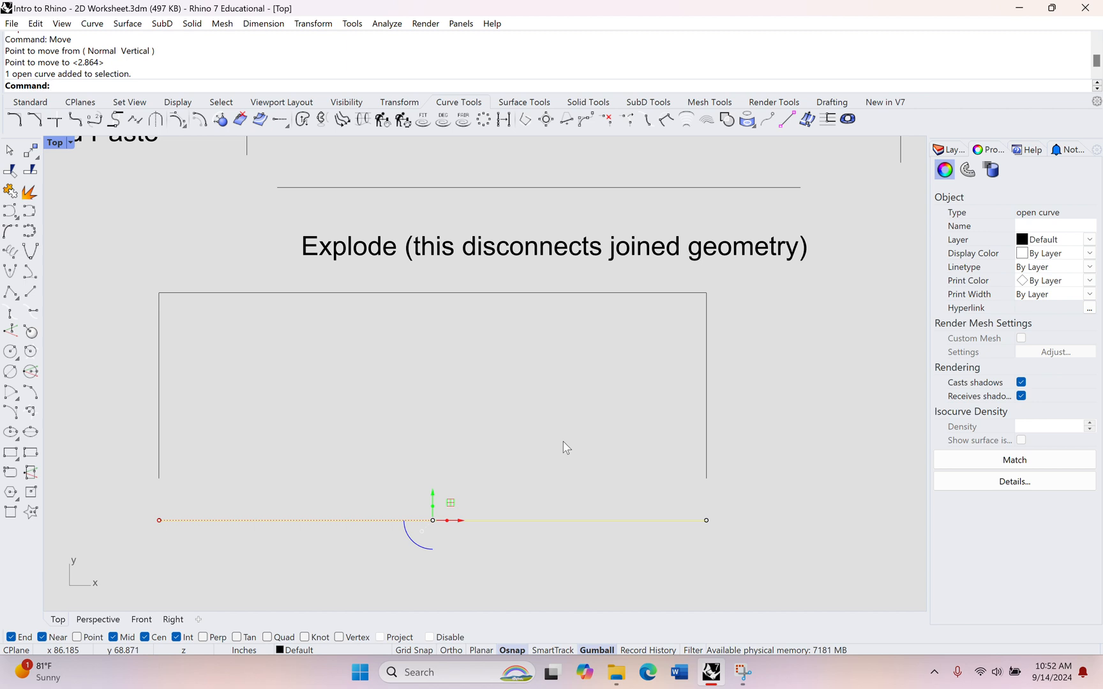
{"action": "type", "text": "Move"}
{"action": "key", "text": "Return"}
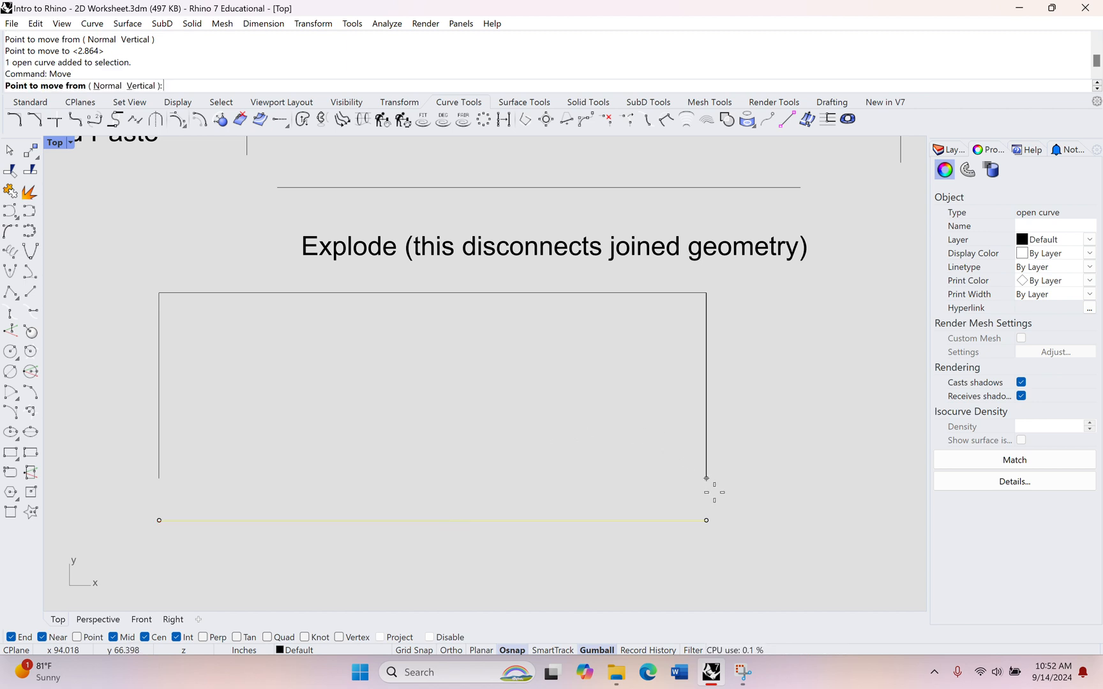
{"action": "left_click", "coordinate": [707, 520]}
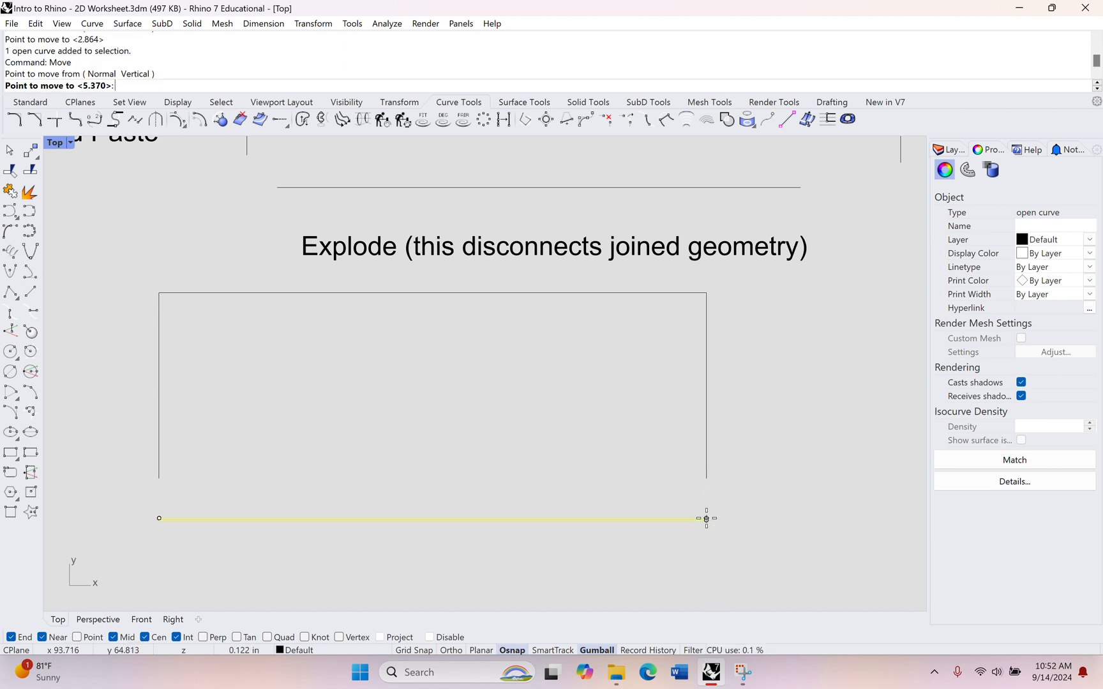
{"action": "left_click", "coordinate": [706, 478]}
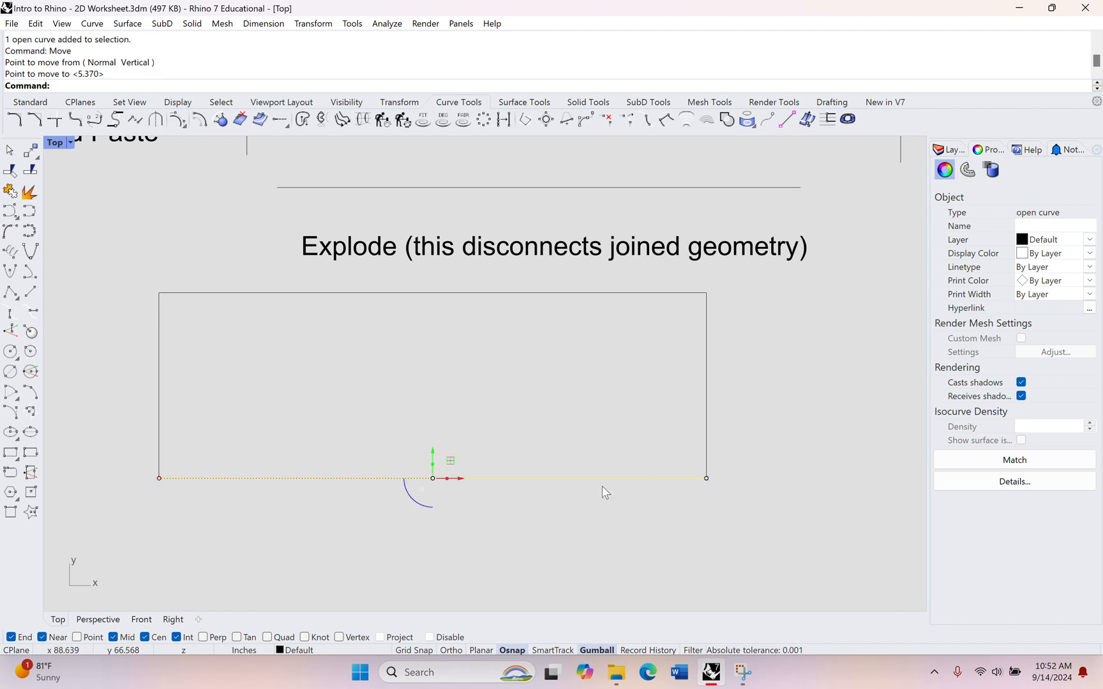
{"action": "left_click", "coordinate": [540, 519]}
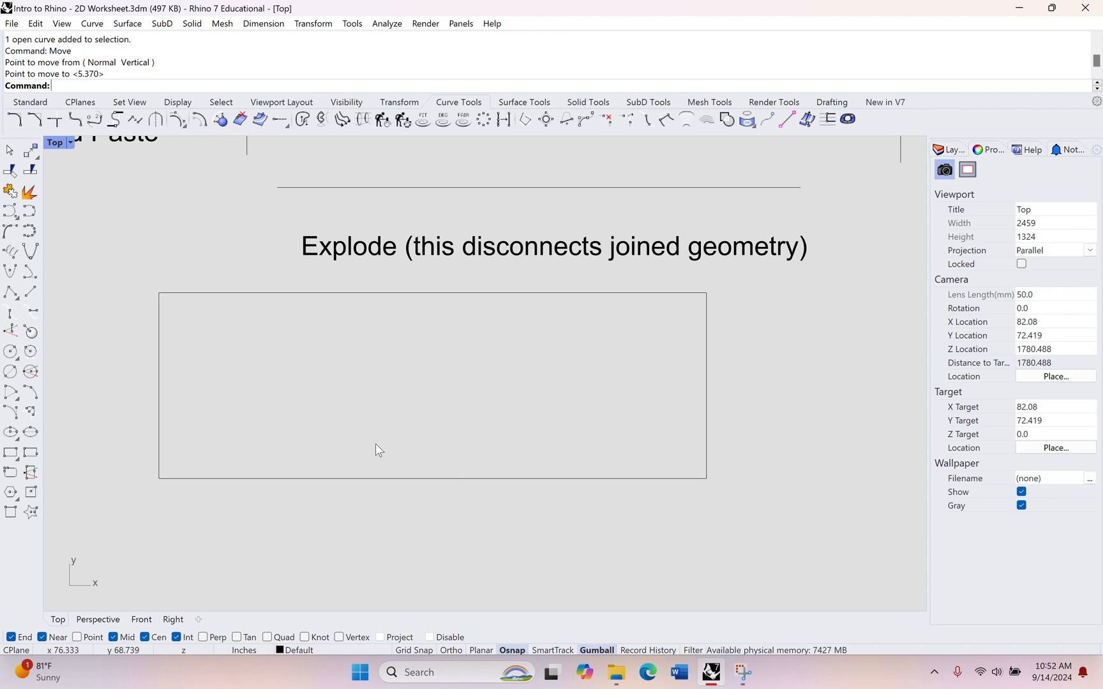
Join the four sides of the reassembled rectangle with the Join command and select the result to check that it is one curve
{"action": "left_click_drag", "start_coordinate": [110, 270], "coordinate": [752, 518]}
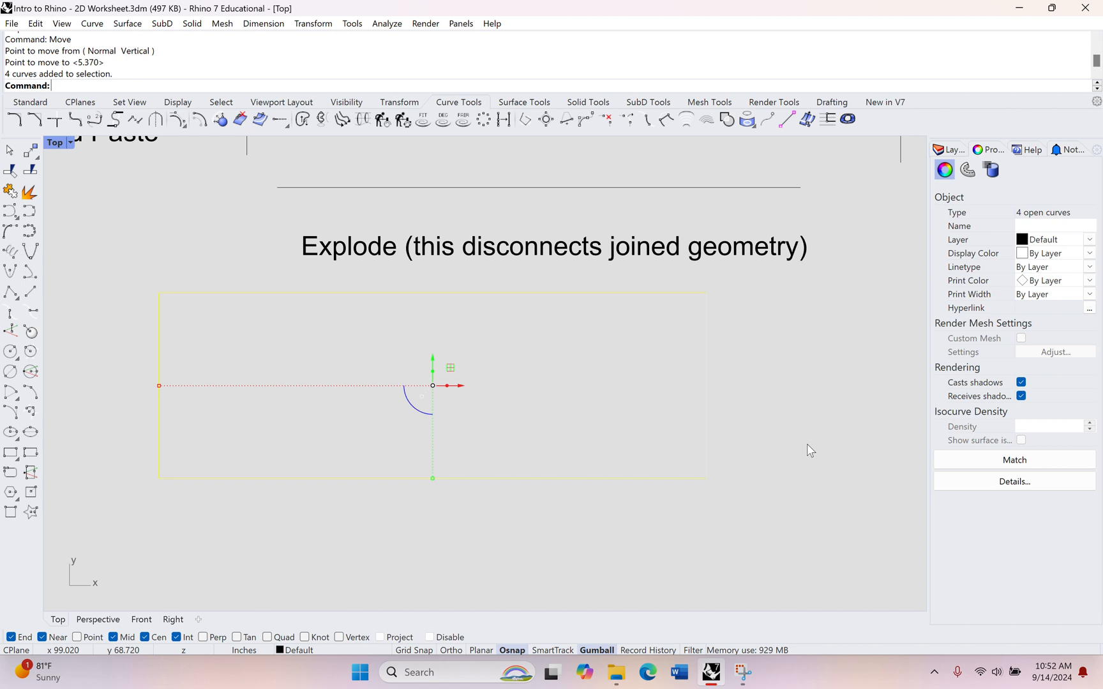
{"action": "type", "text": "Join"}
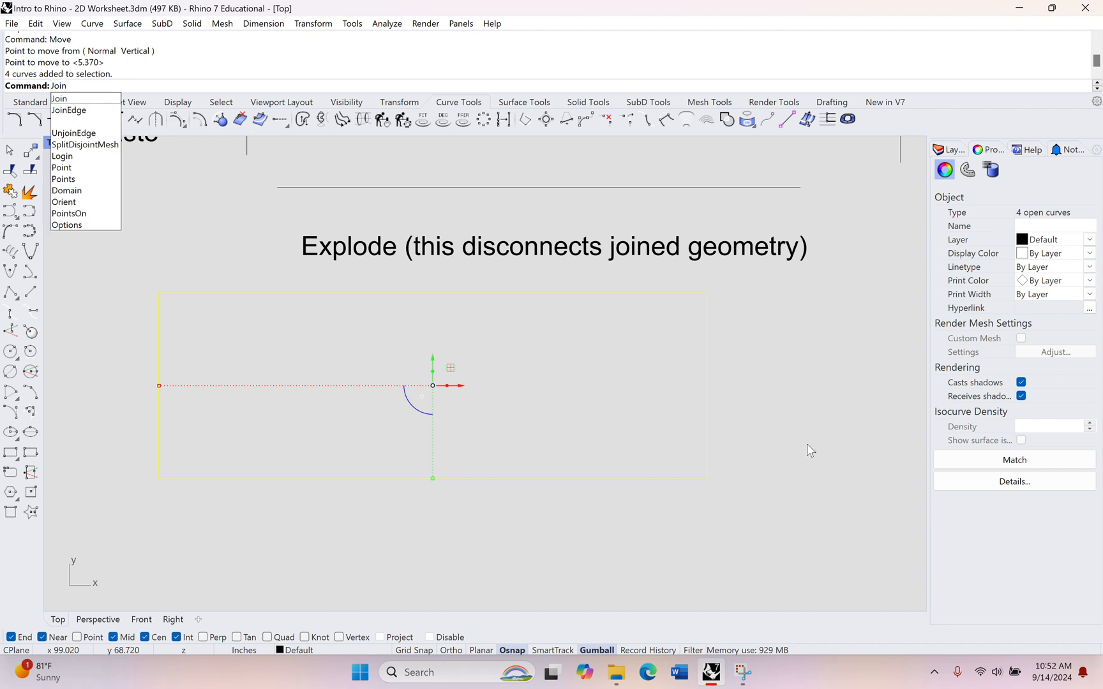
{"action": "key", "text": "Return"}
{"action": "left_click", "coordinate": [807, 450]}
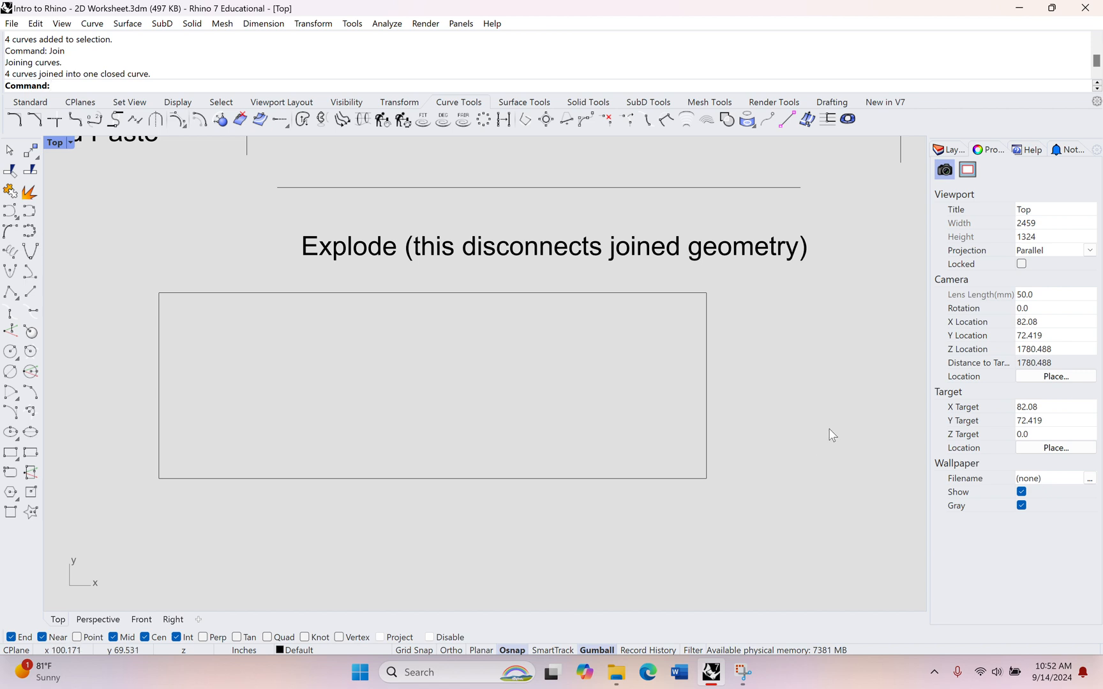
{"action": "left_click", "coordinate": [218, 293]}
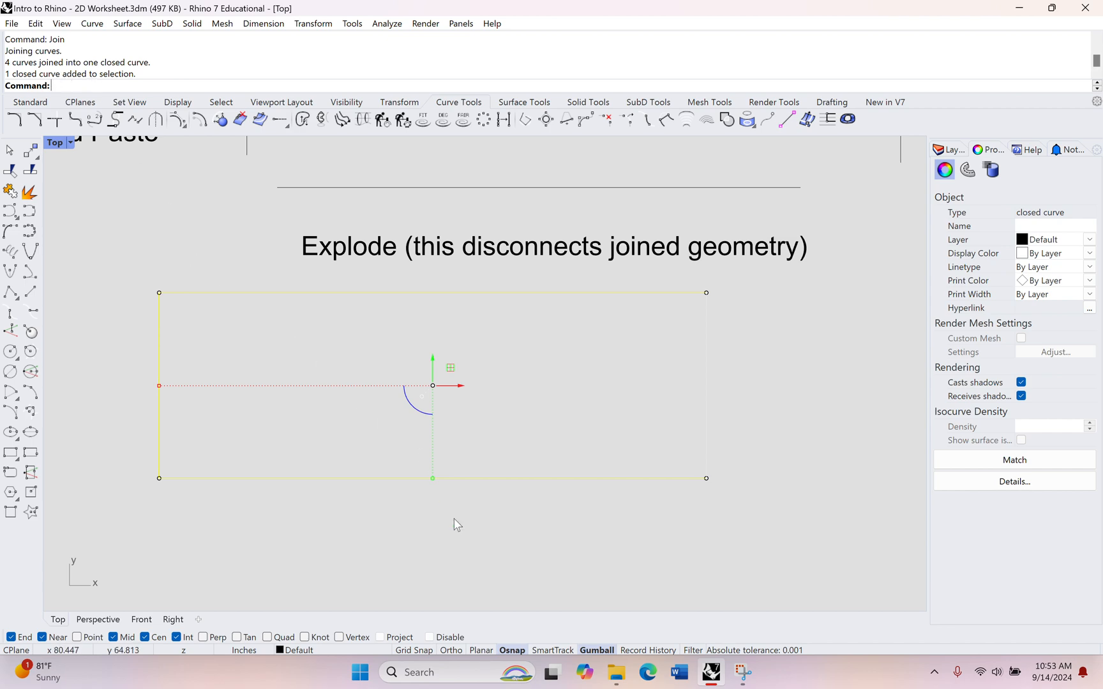
{"action": "left_click", "coordinate": [469, 543]}
Examine the worksheet's rectangle example and its instructions on moving curve ends together and joining them
{"action": "scroll", "coordinate": [477, 436], "scroll_direction": "down", "scroll_amount": 4}
{"action": "right_click_drag", "start_coordinate": [471, 420], "coordinate": [443, 300]}
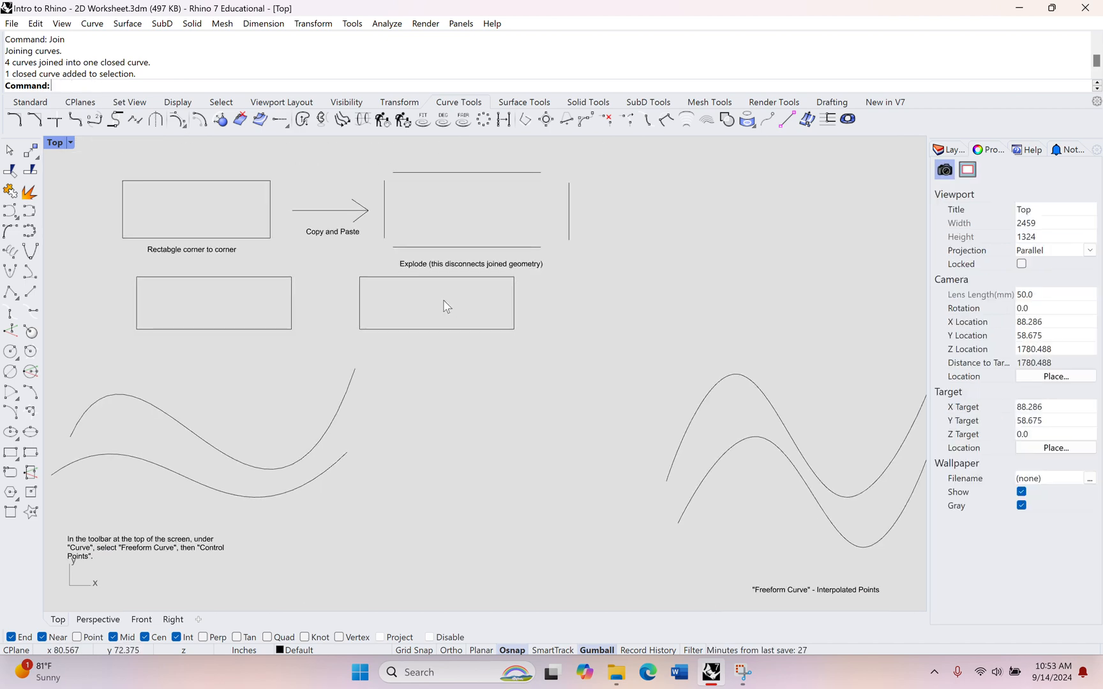
{"action": "scroll", "coordinate": [445, 303], "scroll_direction": "down", "scroll_amount": 4}
{"action": "right_click_drag", "start_coordinate": [569, 333], "coordinate": [281, 386]}
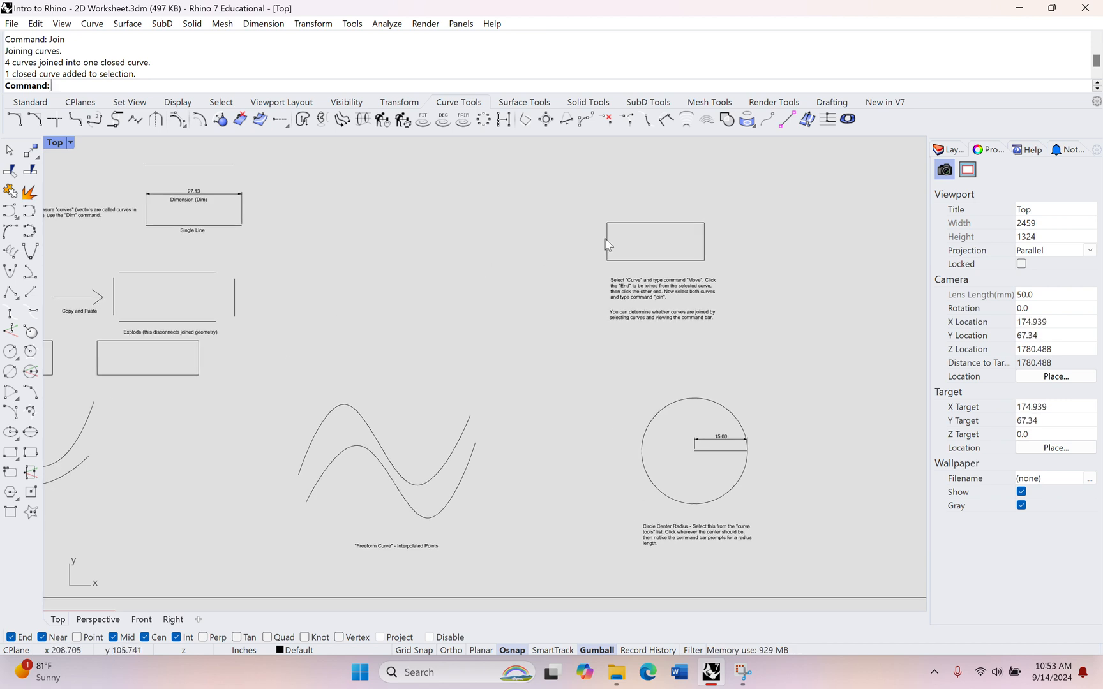
{"action": "scroll", "coordinate": [625, 249], "scroll_direction": "up", "scroll_amount": 4}
{"action": "right_click_drag", "start_coordinate": [728, 300], "coordinate": [495, 337]}
{"action": "scroll", "coordinate": [389, 348], "scroll_direction": "up", "scroll_amount": 2}
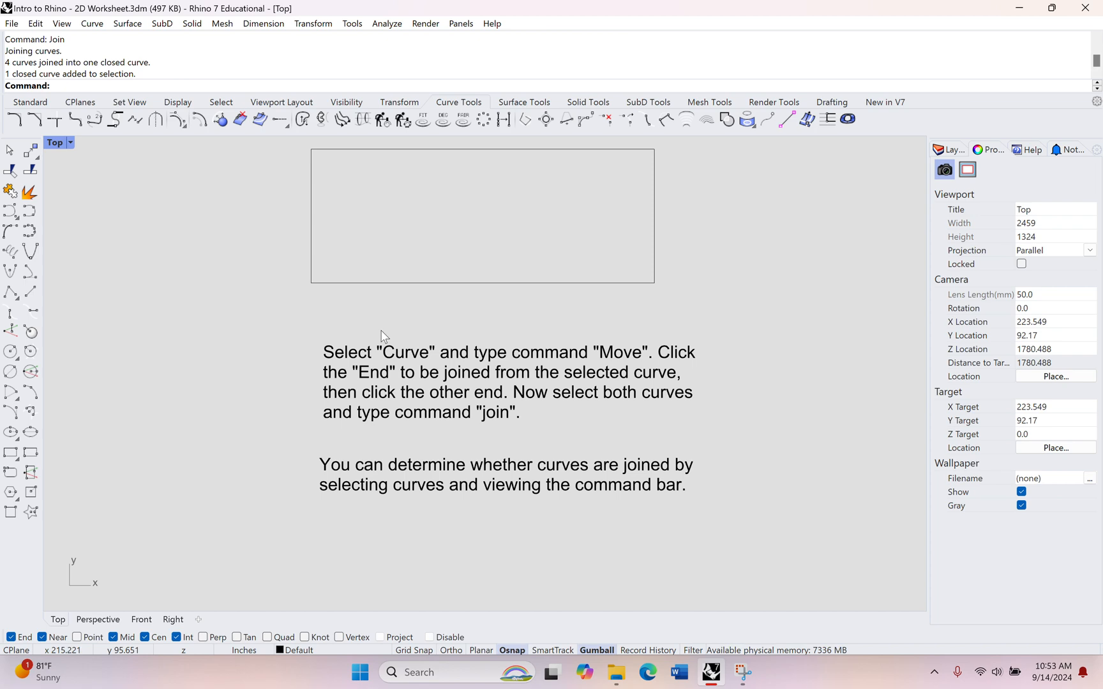
{"action": "scroll", "coordinate": [383, 337], "scroll_direction": "down", "scroll_amount": 8}
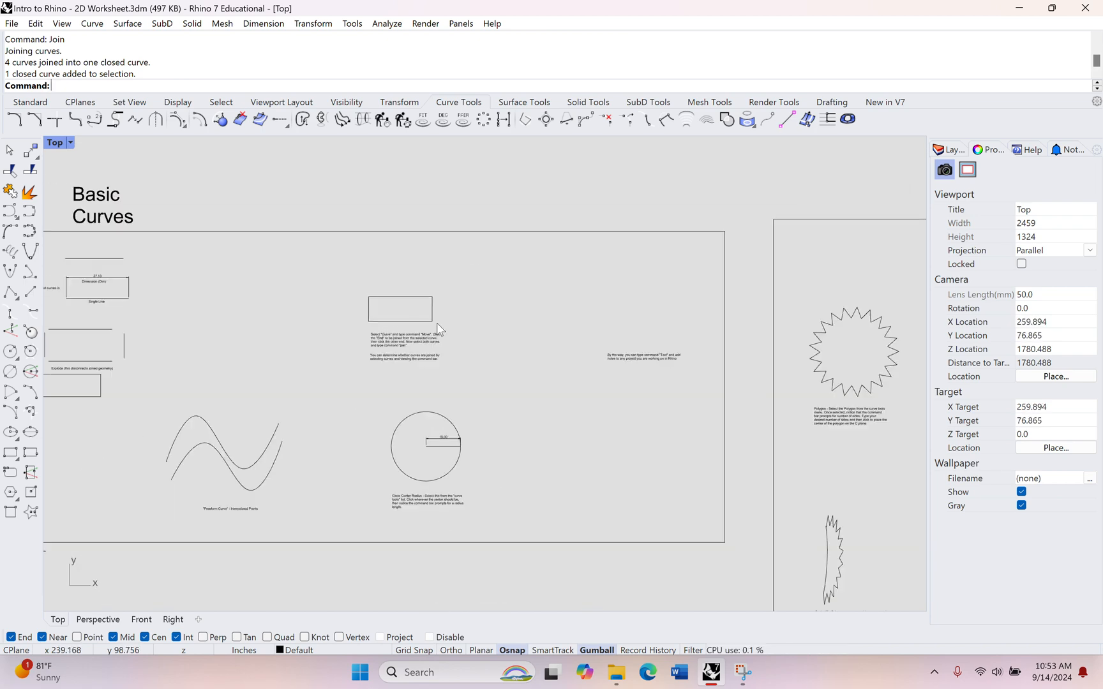
Examine the freeform curve example and its Control Points instruction below the two practice rectangles
{"action": "right_click_drag", "start_coordinate": [437, 322], "coordinate": [623, 321]}
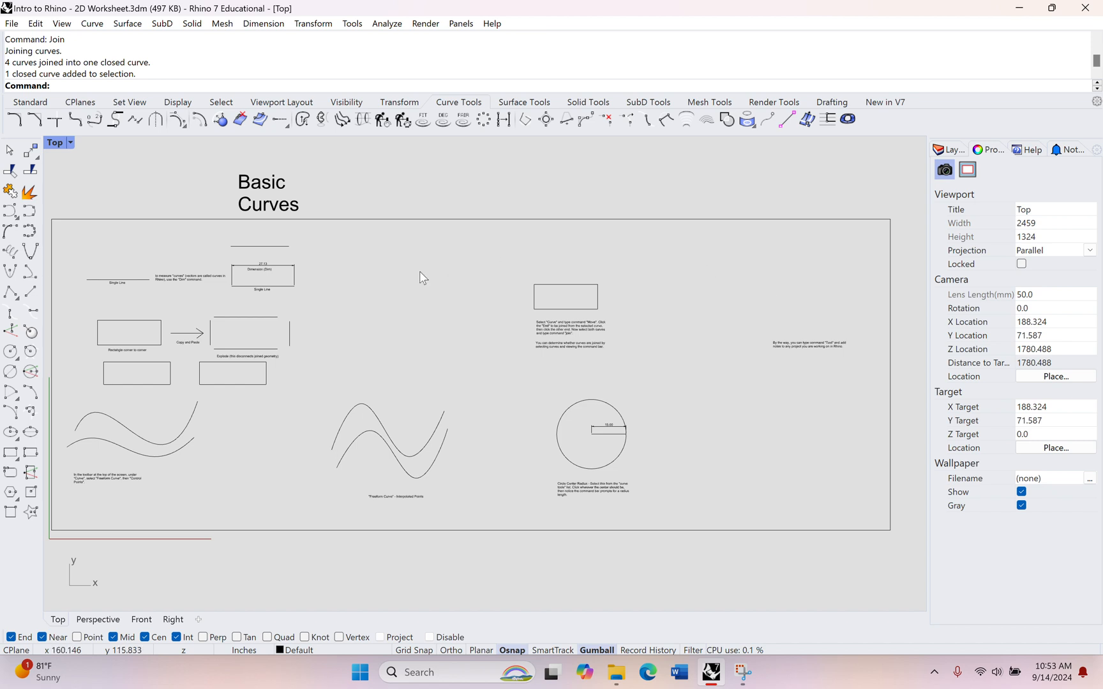
{"action": "right_click_drag", "start_coordinate": [313, 370], "coordinate": [493, 320]}
{"action": "right_click_drag", "start_coordinate": [367, 425], "coordinate": [393, 383]}
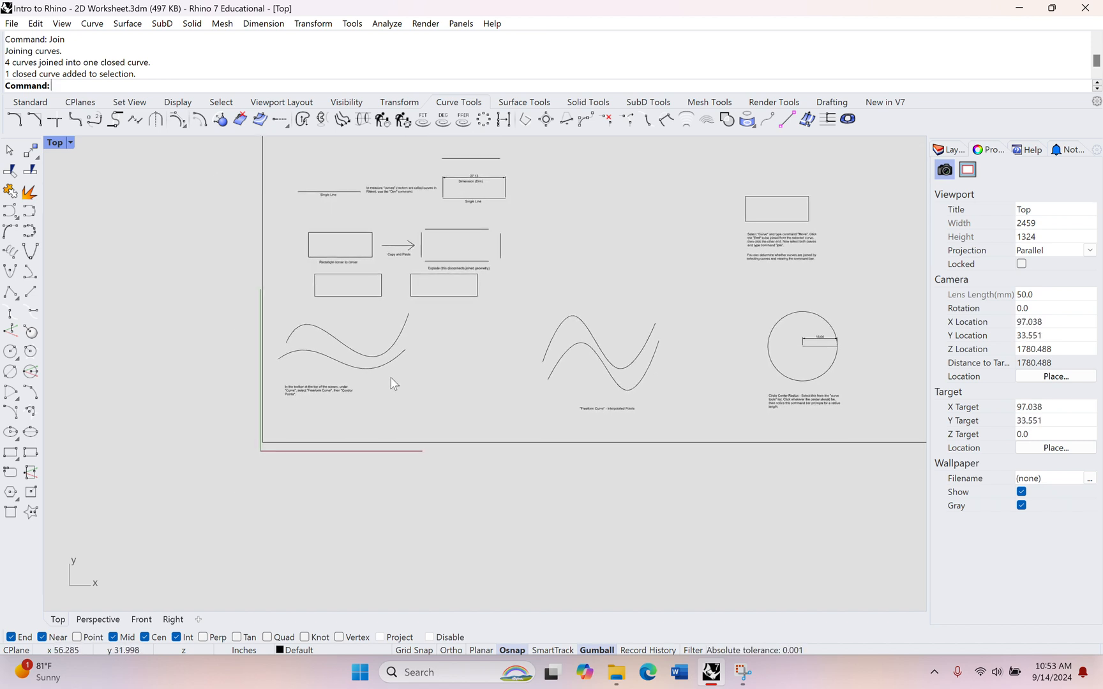
{"action": "scroll", "coordinate": [394, 383], "scroll_direction": "up", "scroll_amount": 5}
{"action": "right_click_drag", "start_coordinate": [481, 367], "coordinate": [503, 418]}
{"action": "scroll", "coordinate": [507, 421], "scroll_direction": "up", "scroll_amount": 2}
{"action": "scroll", "coordinate": [504, 414], "scroll_direction": "up", "scroll_amount": 2}
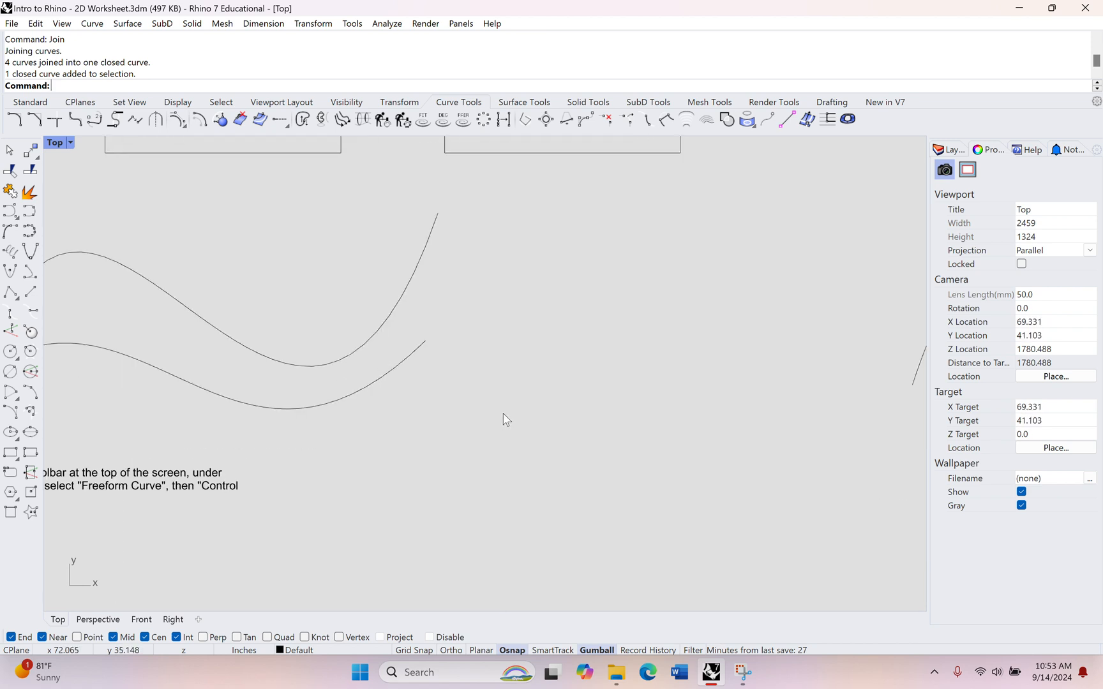
{"action": "scroll", "coordinate": [504, 414], "scroll_direction": "down", "scroll_amount": 2}
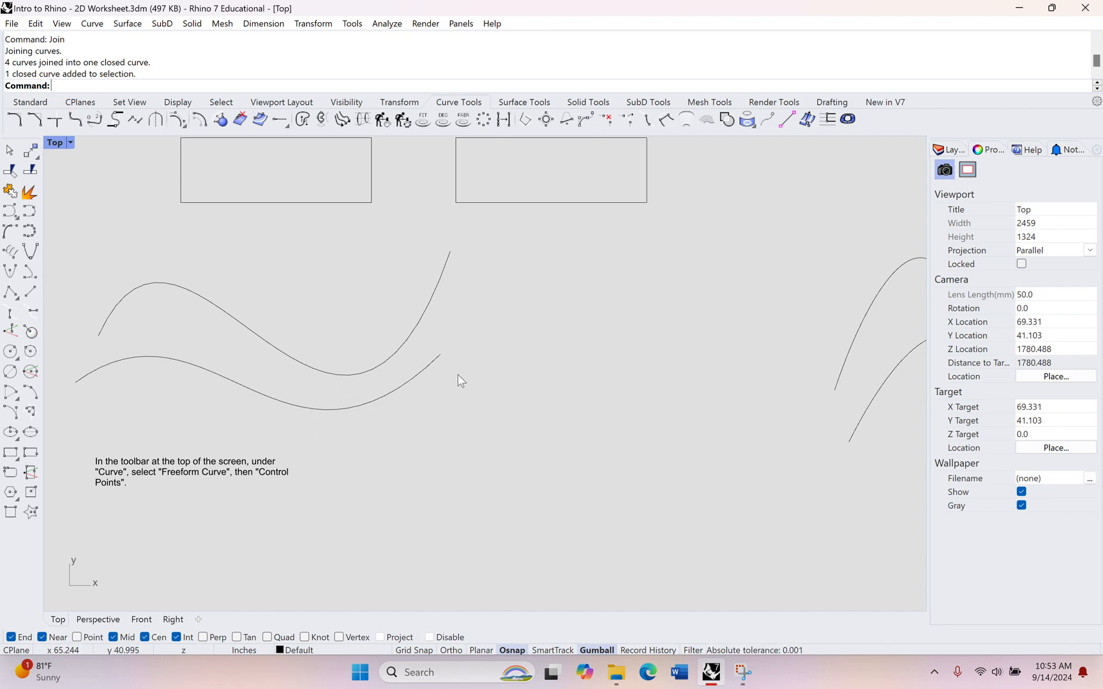
Draw a freeform curve with six zigzag control points beside the Control Points example, using the Control Points curve command
{"action": "left_click", "coordinate": [93, 24]}
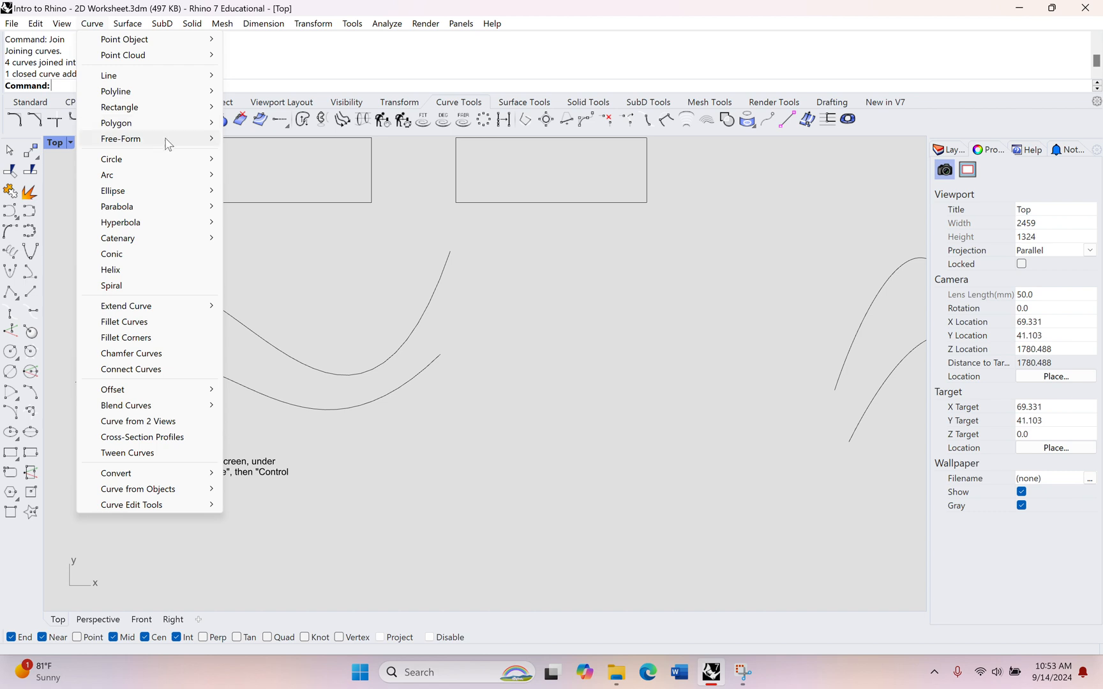
{"action": "mouse_move", "coordinate": [167, 143]}
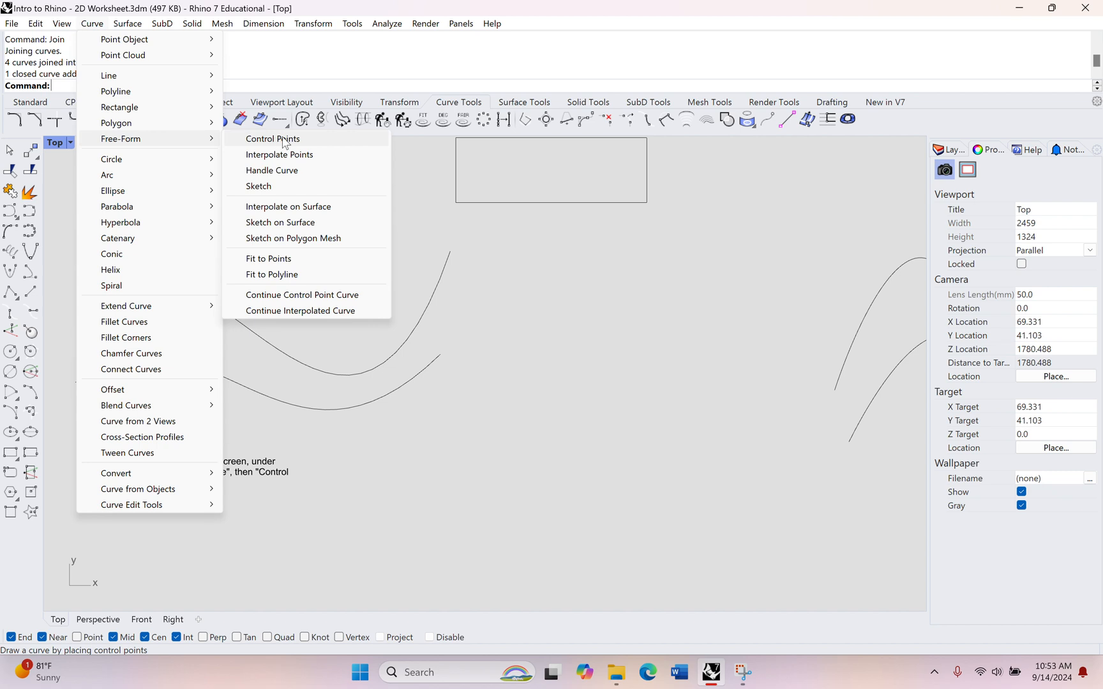
{"action": "left_click", "coordinate": [311, 141]}
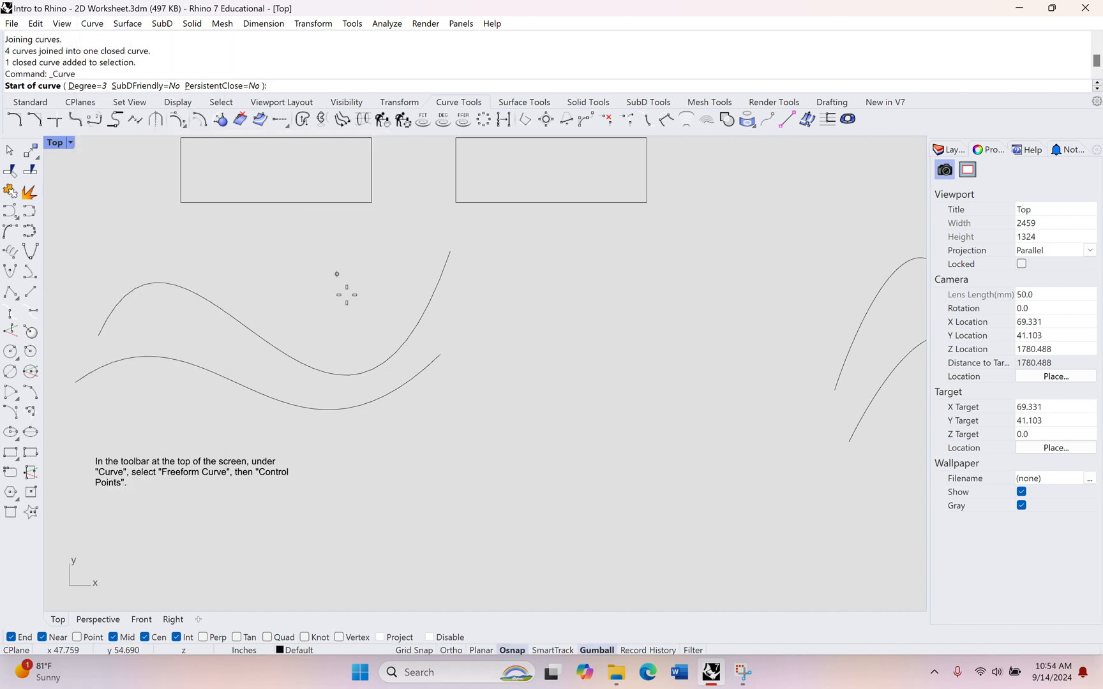
{"action": "right_click_drag", "start_coordinate": [409, 408], "coordinate": [402, 335]}
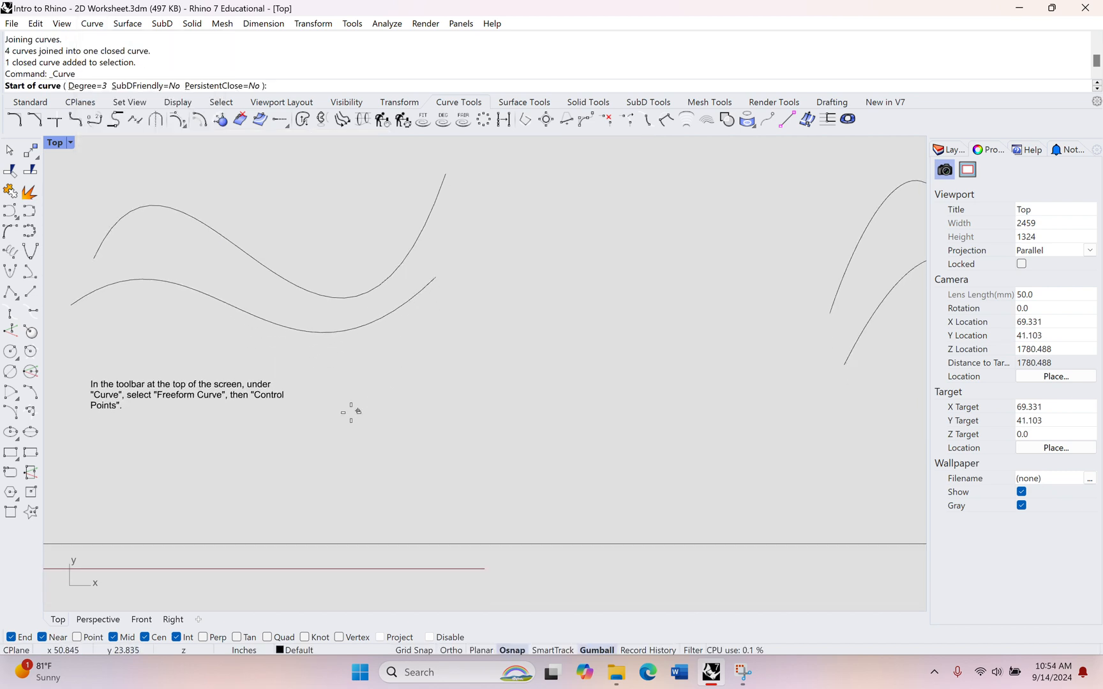
{"action": "left_click", "coordinate": [382, 469]}
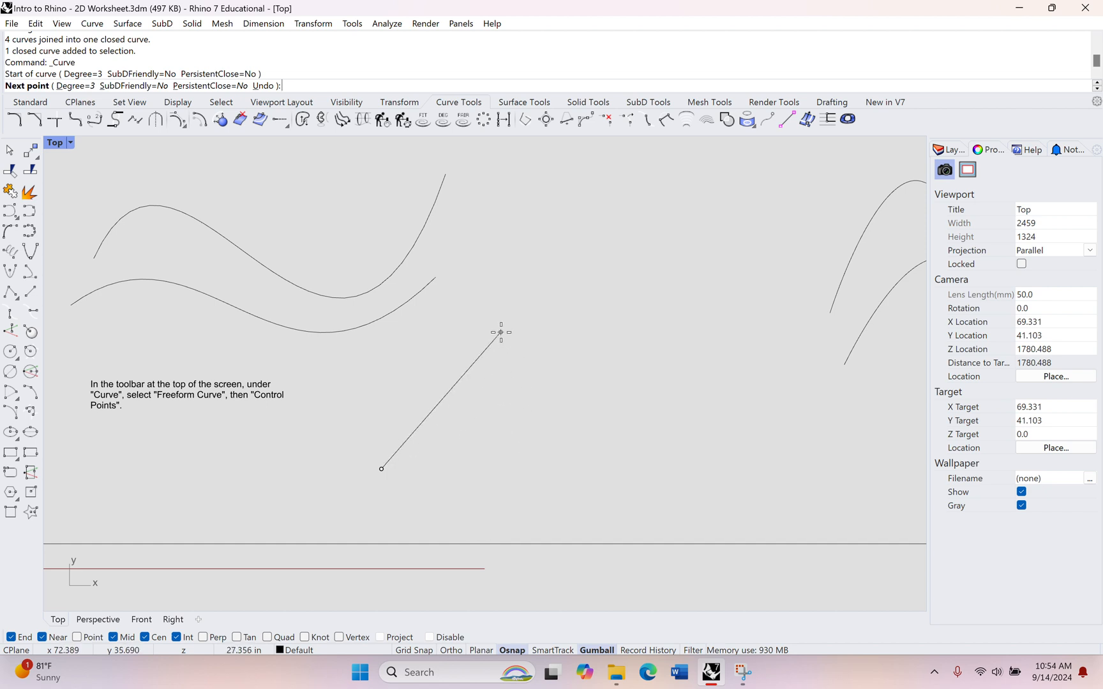
{"action": "left_click", "coordinate": [491, 322]}
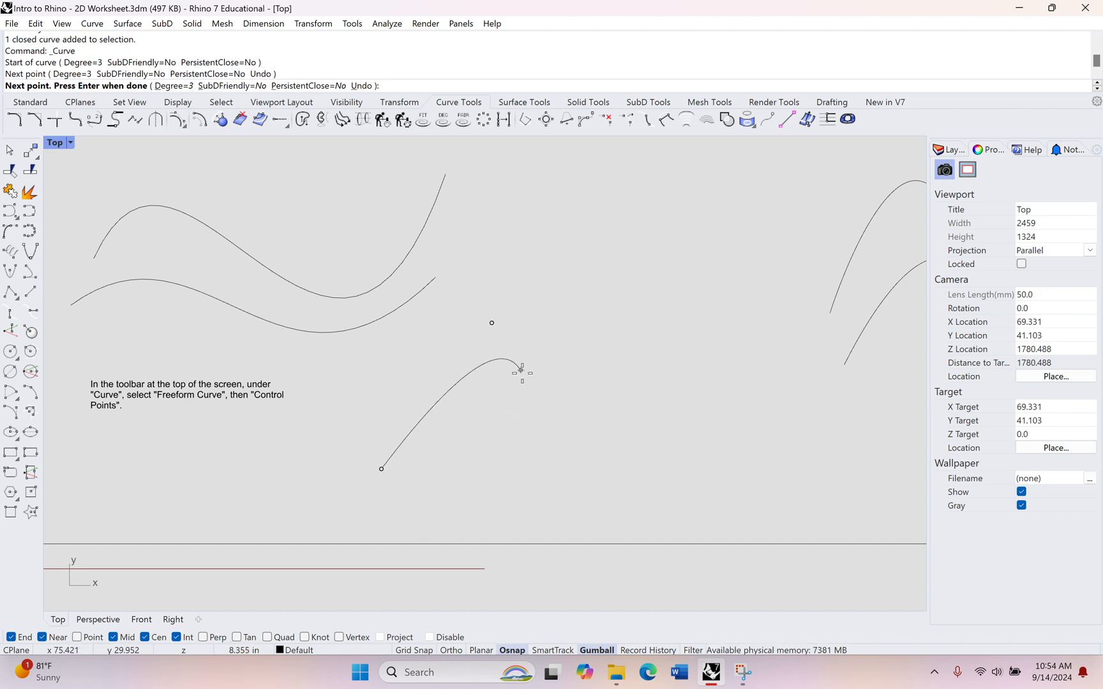
{"action": "left_click", "coordinate": [570, 483]}
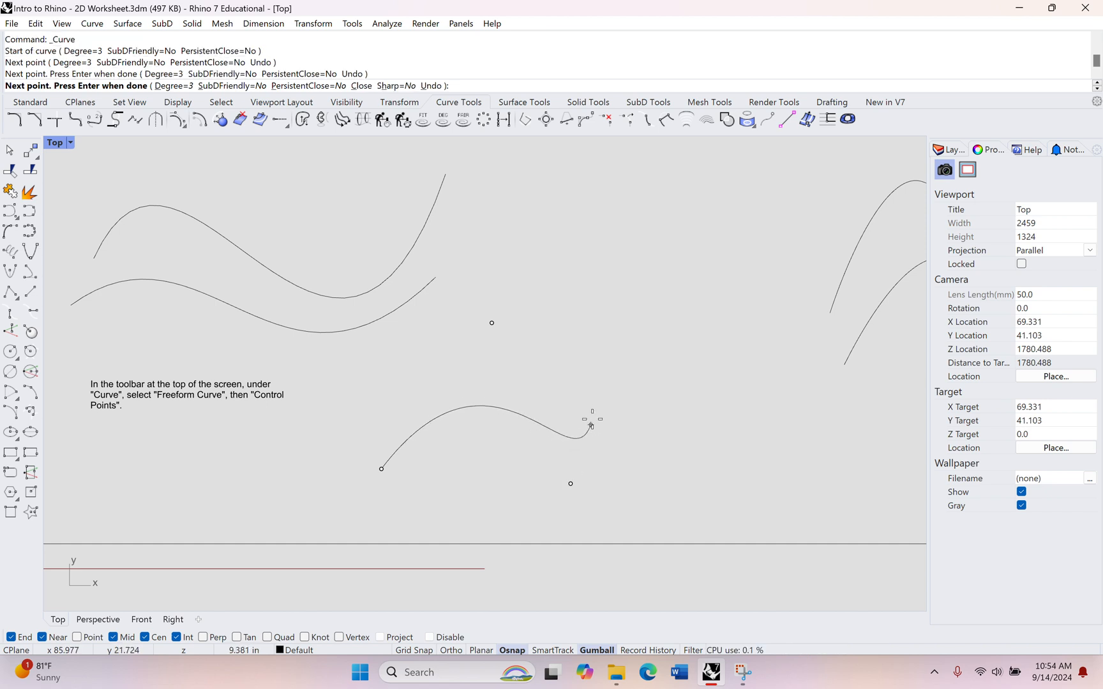
{"action": "left_click", "coordinate": [644, 289]}
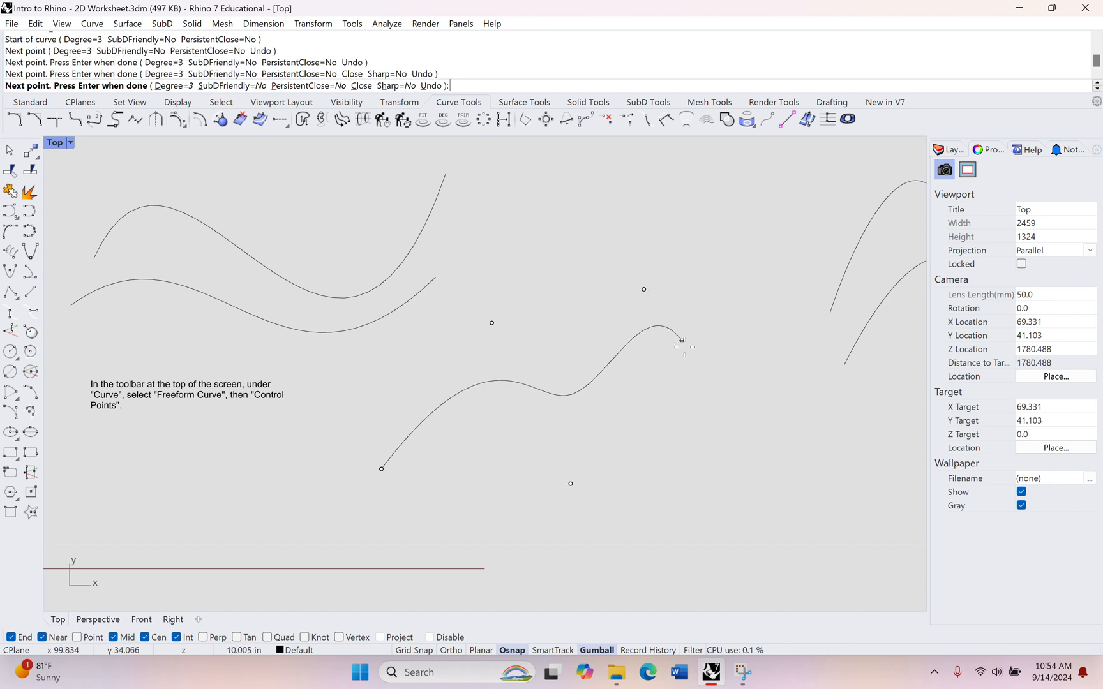
{"action": "left_click", "coordinate": [740, 471]}
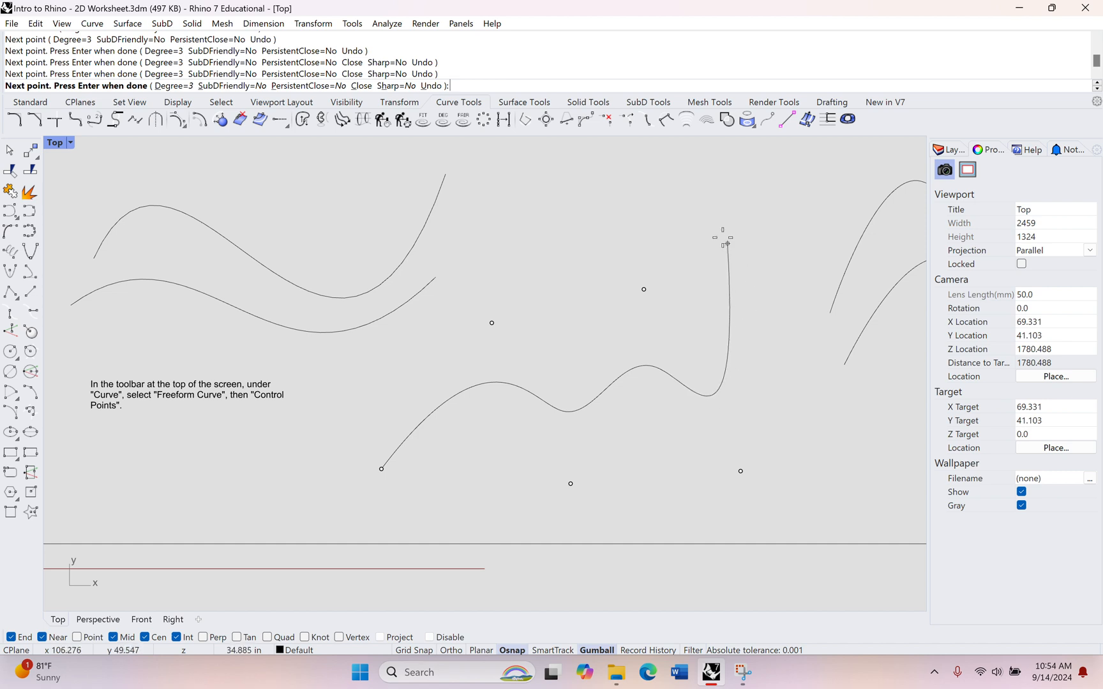
{"action": "left_click", "coordinate": [695, 195]}
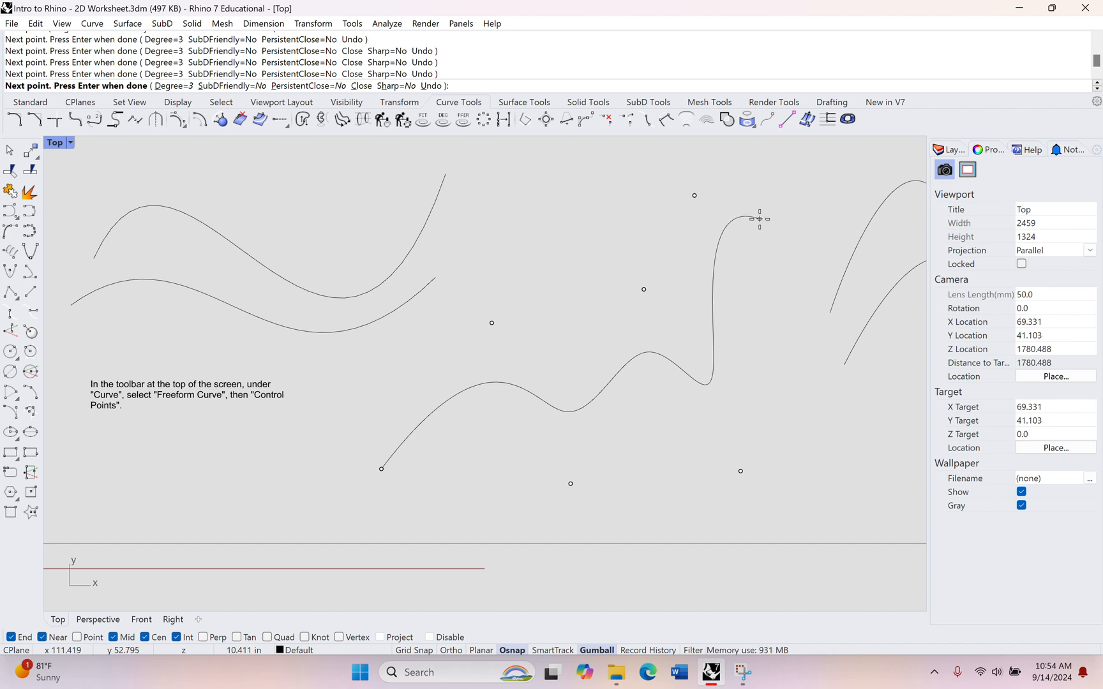
{"action": "key", "text": "Return"}
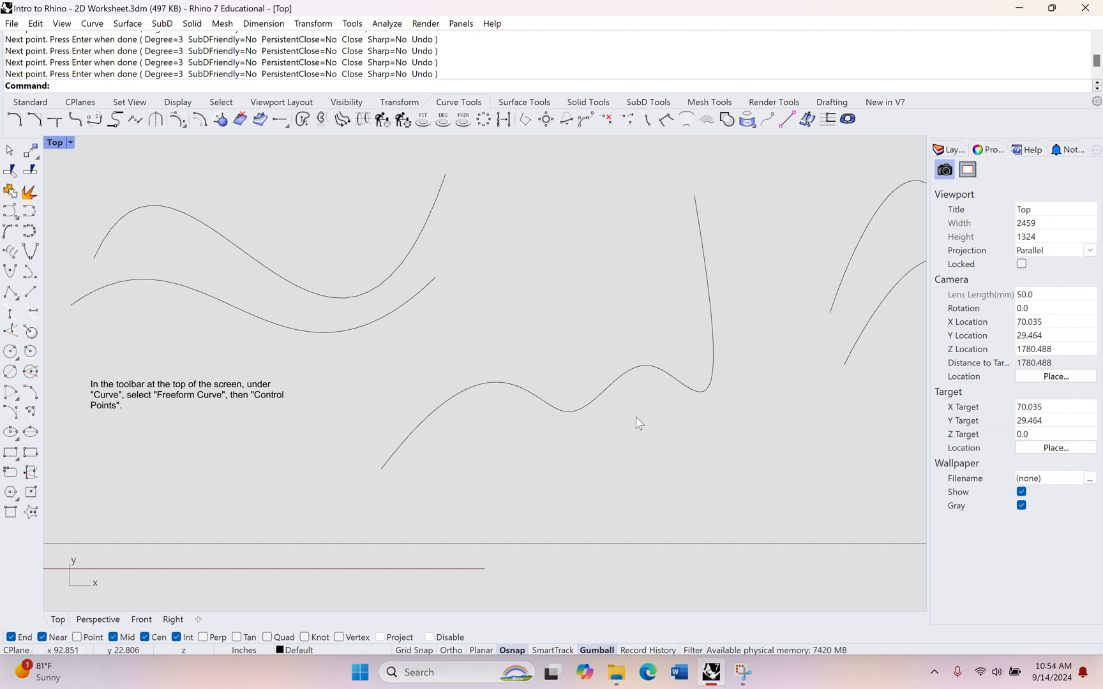
Shift the new control point curve slightly to the left and raise its second control point to make the first crest taller
{"action": "left_click", "coordinate": [588, 407]}
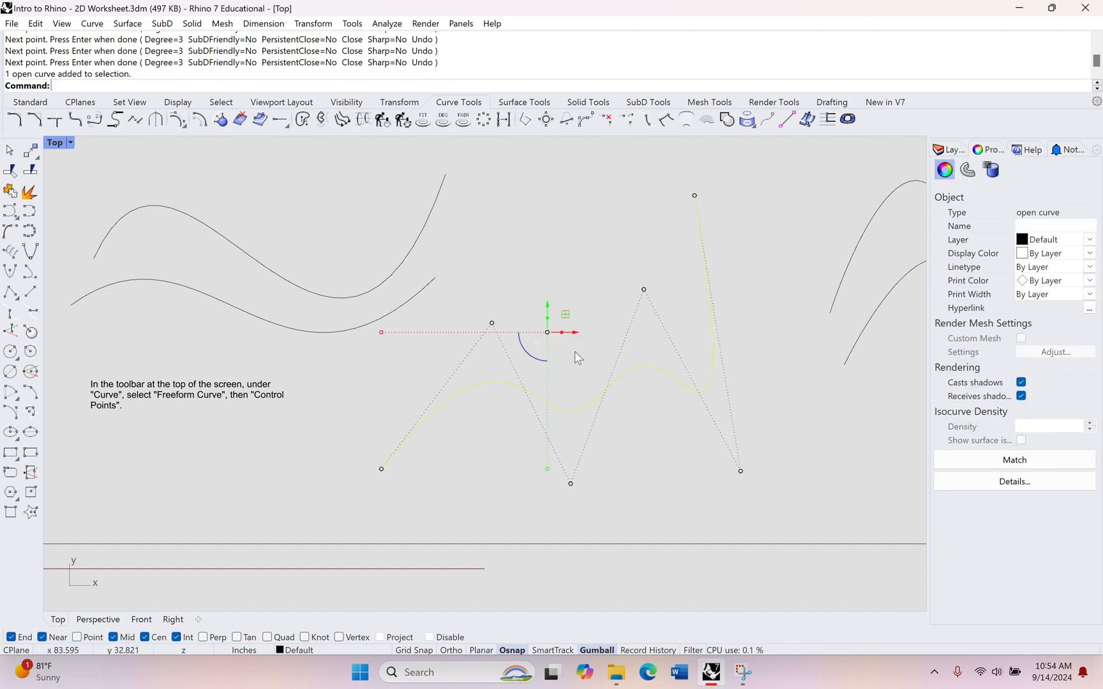
{"action": "left_click_drag", "start_coordinate": [574, 332], "coordinate": [526, 332]}
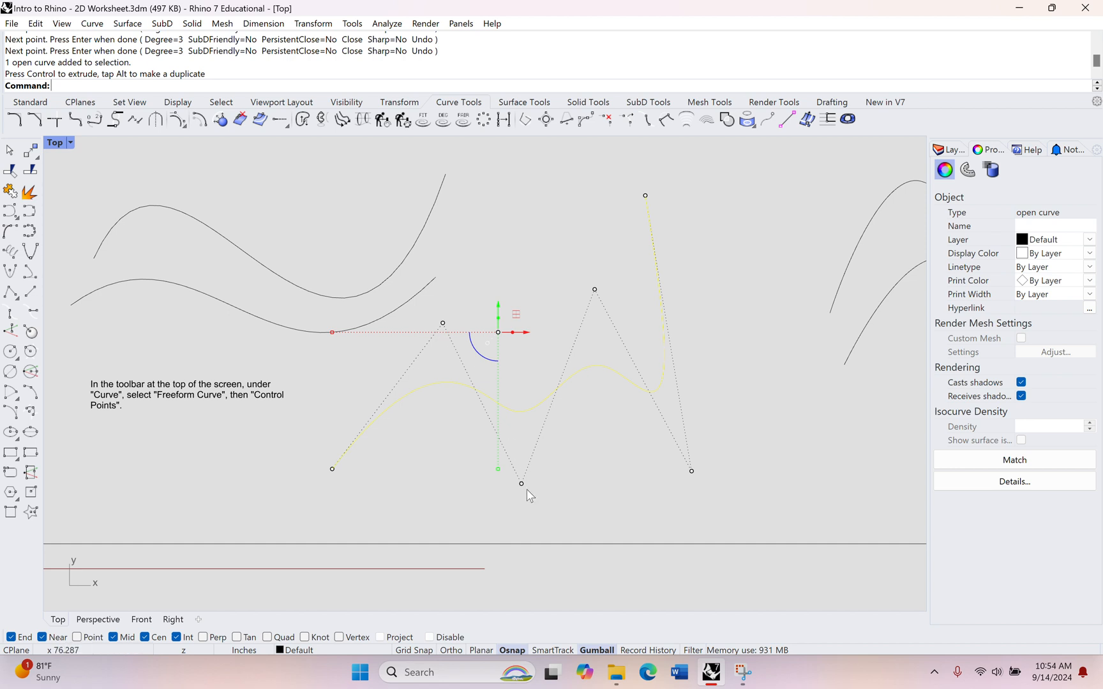
{"action": "scroll", "coordinate": [571, 357], "scroll_direction": "up", "scroll_amount": 2}
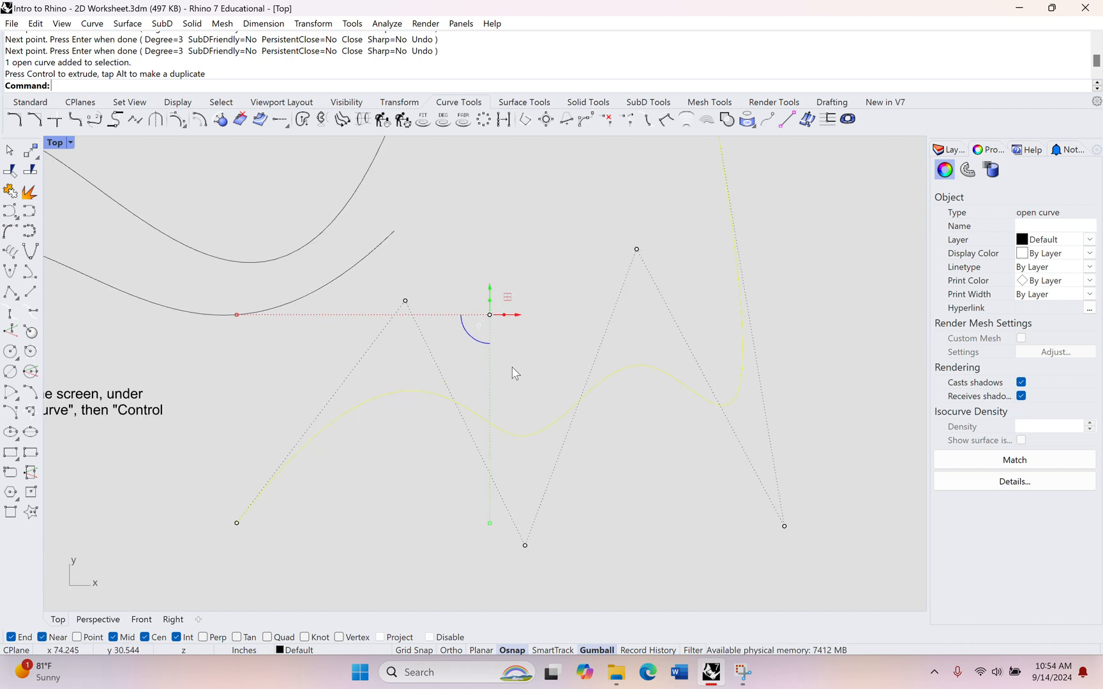
{"action": "left_click", "coordinate": [405, 301]}
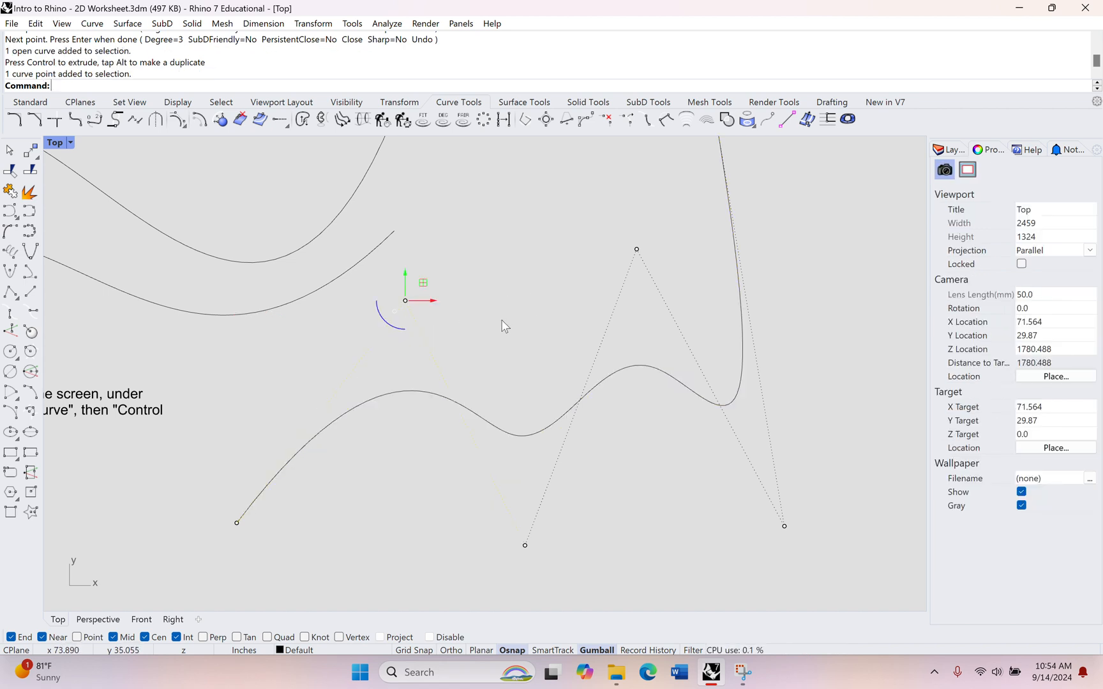
{"action": "left_click_drag", "start_coordinate": [407, 277], "coordinate": [411, 211]}
Lower the third control point of the new curve to deepen its first valley
{"action": "right_click_drag", "start_coordinate": [538, 481], "coordinate": [509, 364]}
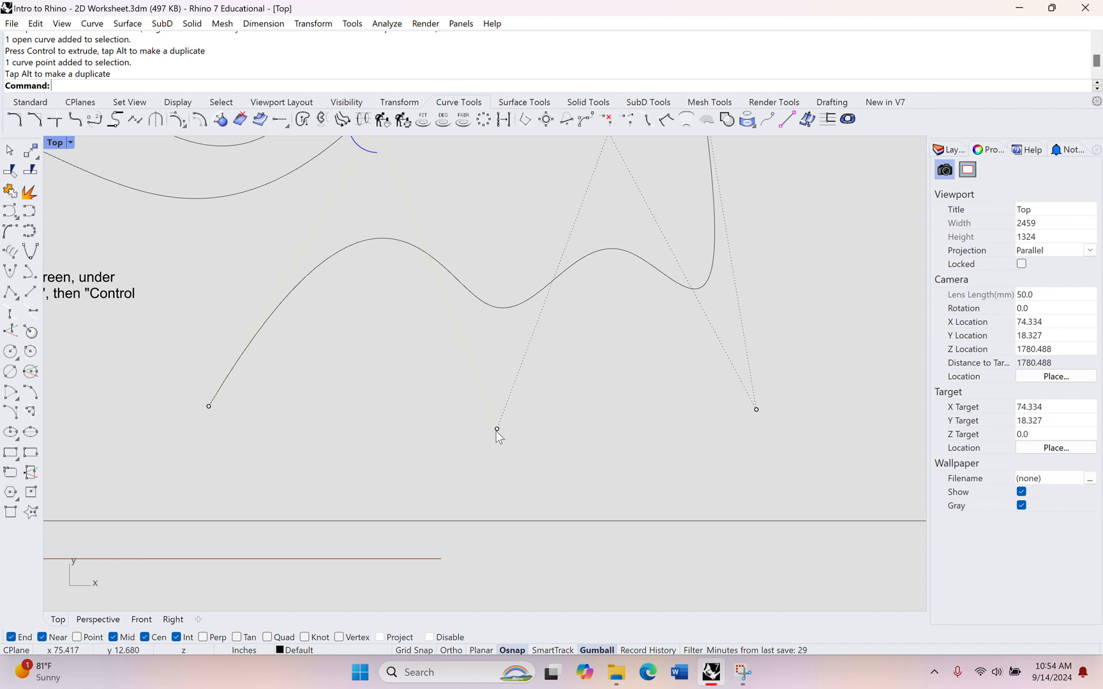
{"action": "left_click", "coordinate": [496, 430]}
{"action": "left_click_drag", "start_coordinate": [499, 406], "coordinate": [499, 459]}
{"action": "right_click_drag", "start_coordinate": [687, 370], "coordinate": [578, 505]}
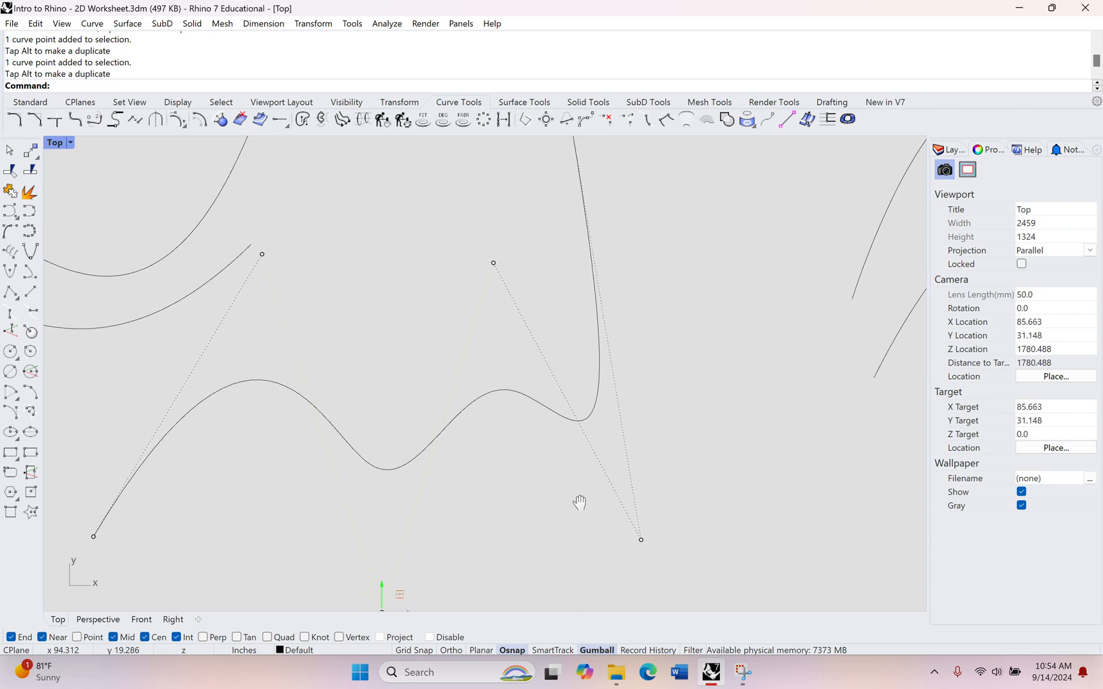
{"action": "scroll", "coordinate": [562, 477], "scroll_direction": "down", "scroll_amount": 6}
{"action": "right_click_drag", "start_coordinate": [618, 394], "coordinate": [290, 333]}
{"action": "right_click_drag", "start_coordinate": [589, 378], "coordinate": [342, 401]}
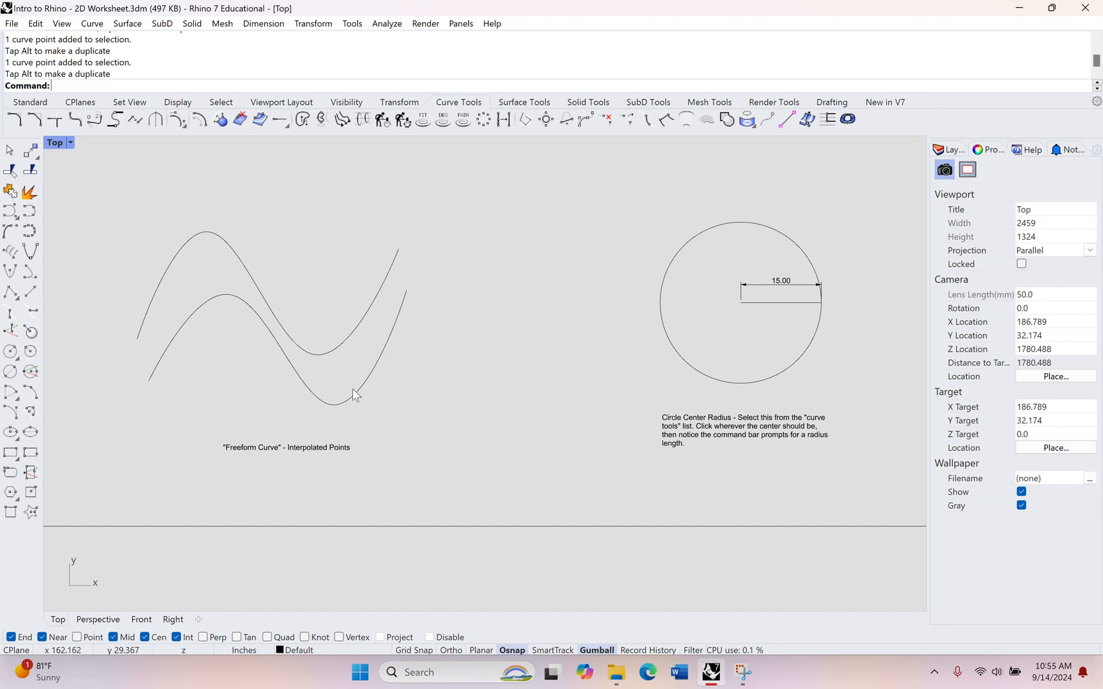
{"action": "left_click", "coordinate": [96, 26]}
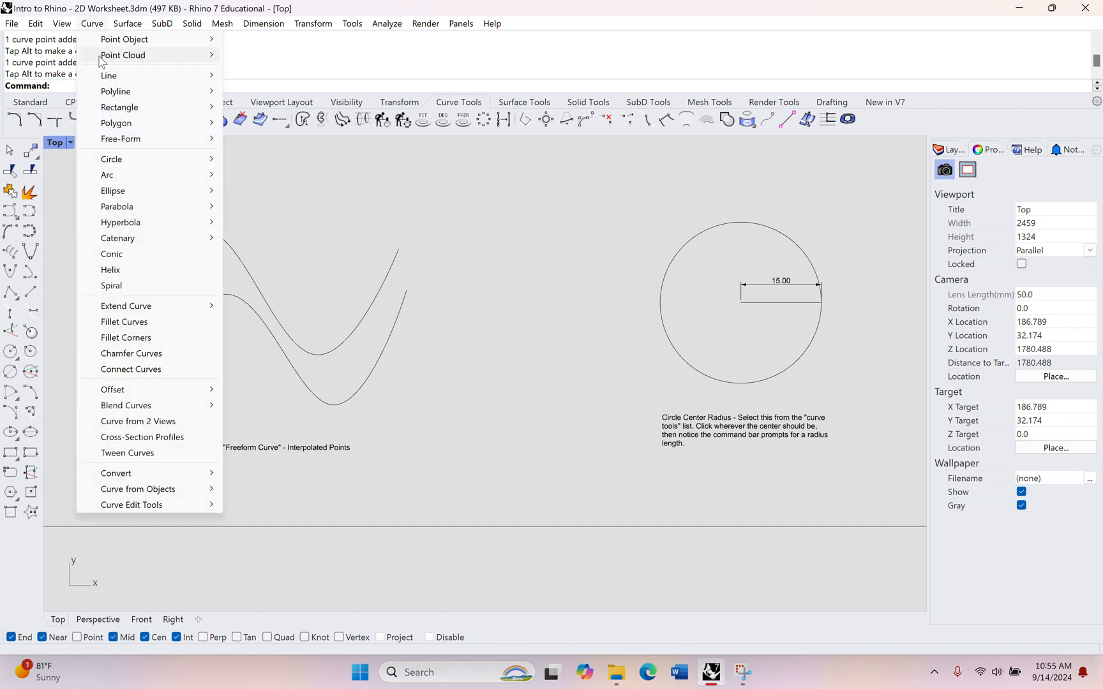
{"action": "mouse_move", "coordinate": [187, 139]}
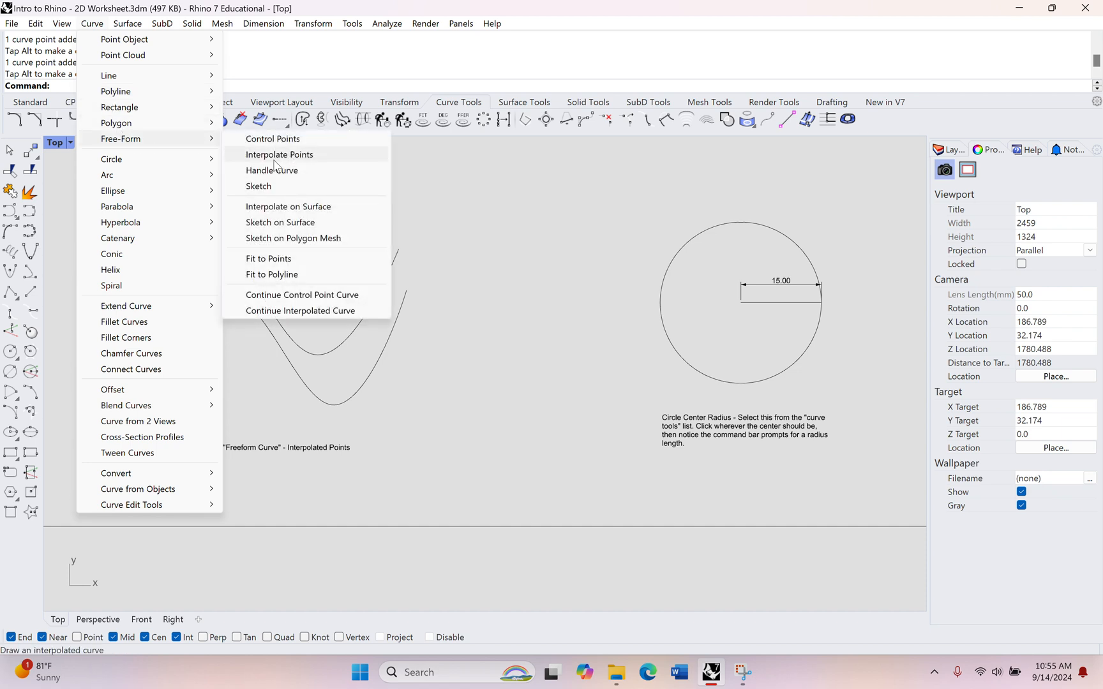
{"action": "left_click", "coordinate": [326, 161]}
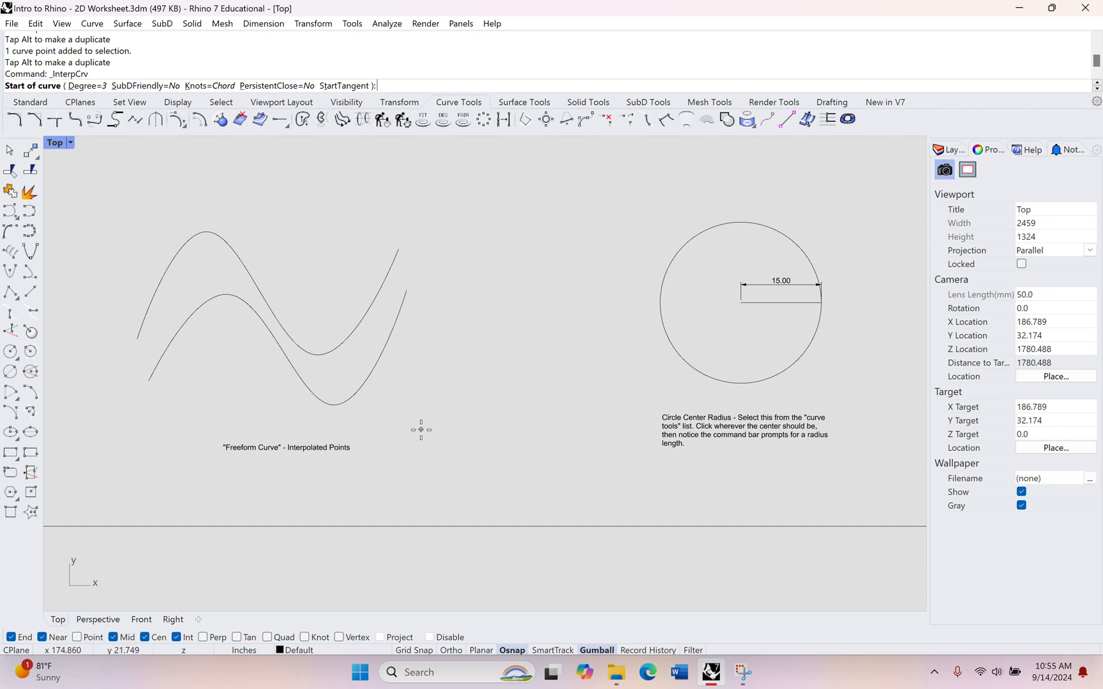
{"action": "right_click_drag", "start_coordinate": [416, 438], "coordinate": [790, 414]}
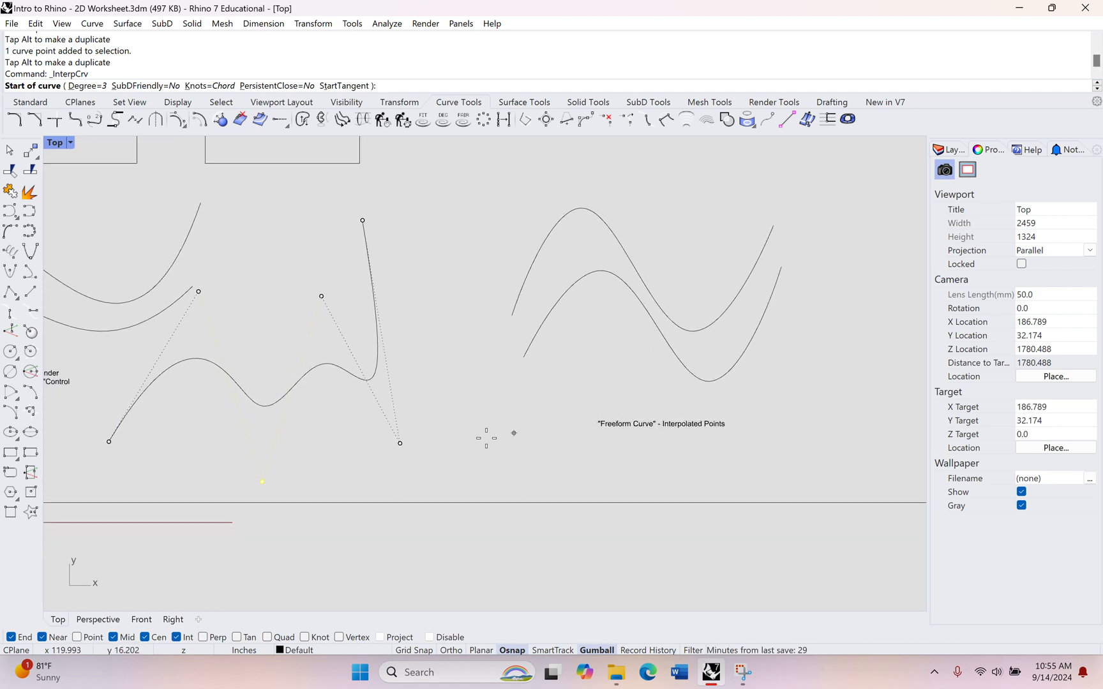
{"action": "scroll", "coordinate": [391, 450], "scroll_direction": "up", "scroll_amount": 3}
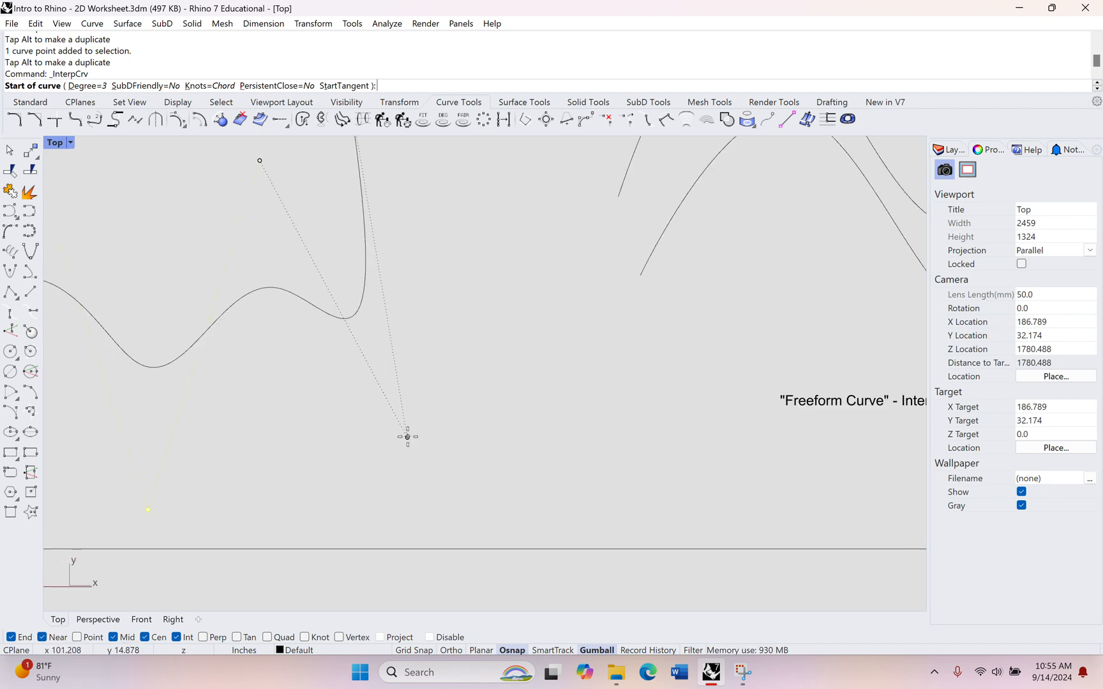
{"action": "key", "text": "Escape"}
Lower the fifth control point of the freeform curve slightly
{"action": "left_click", "coordinate": [407, 437]}
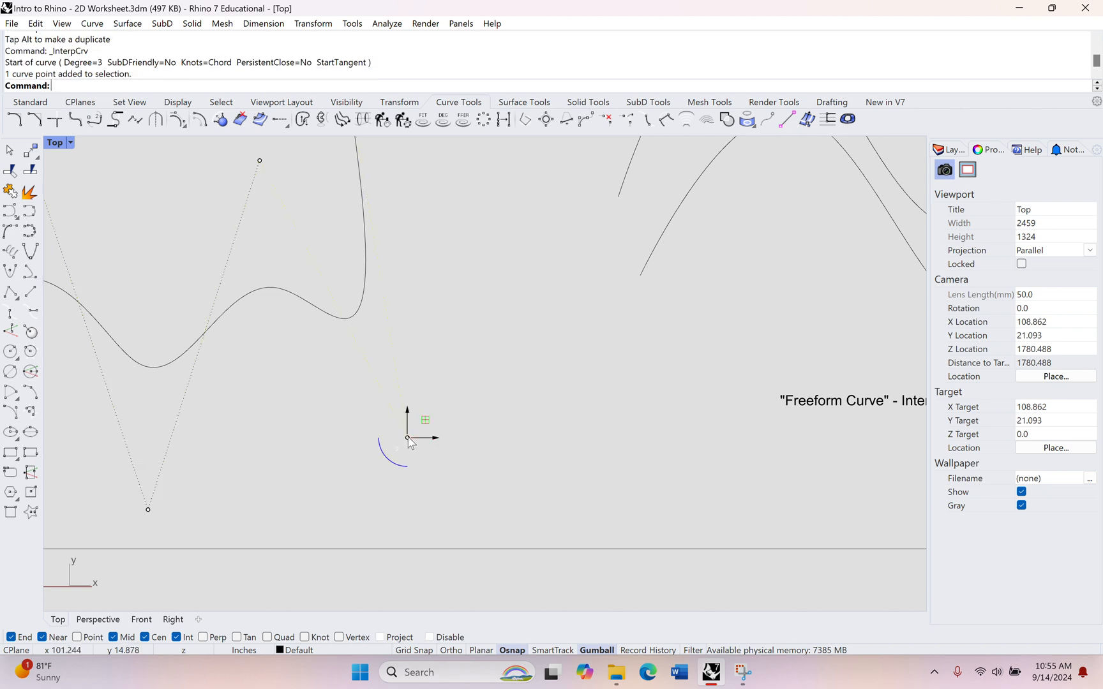
{"action": "left_click_drag", "start_coordinate": [407, 414], "coordinate": [407, 448]}
Draw a wavy freeform curve through five alternating high and low points beside the Interpolated Points example, using the Interpolate Points command
{"action": "right_click_drag", "start_coordinate": [688, 409], "coordinate": [110, 453]}
{"action": "right_click_drag", "start_coordinate": [519, 363], "coordinate": [447, 406]}
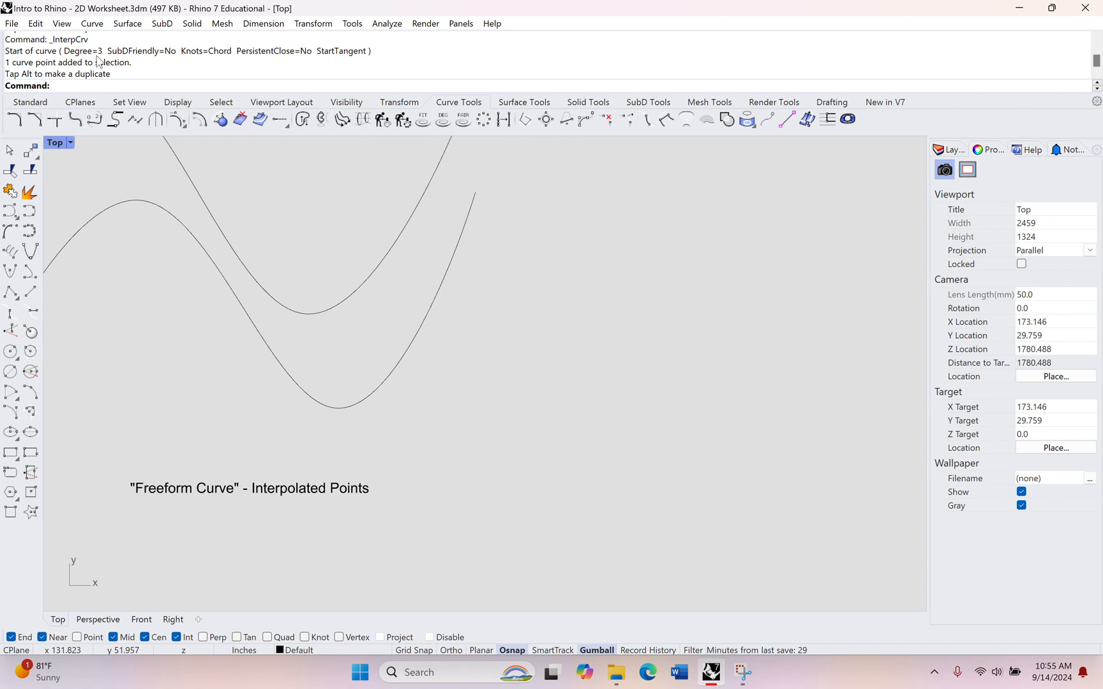
{"action": "left_click", "coordinate": [92, 24]}
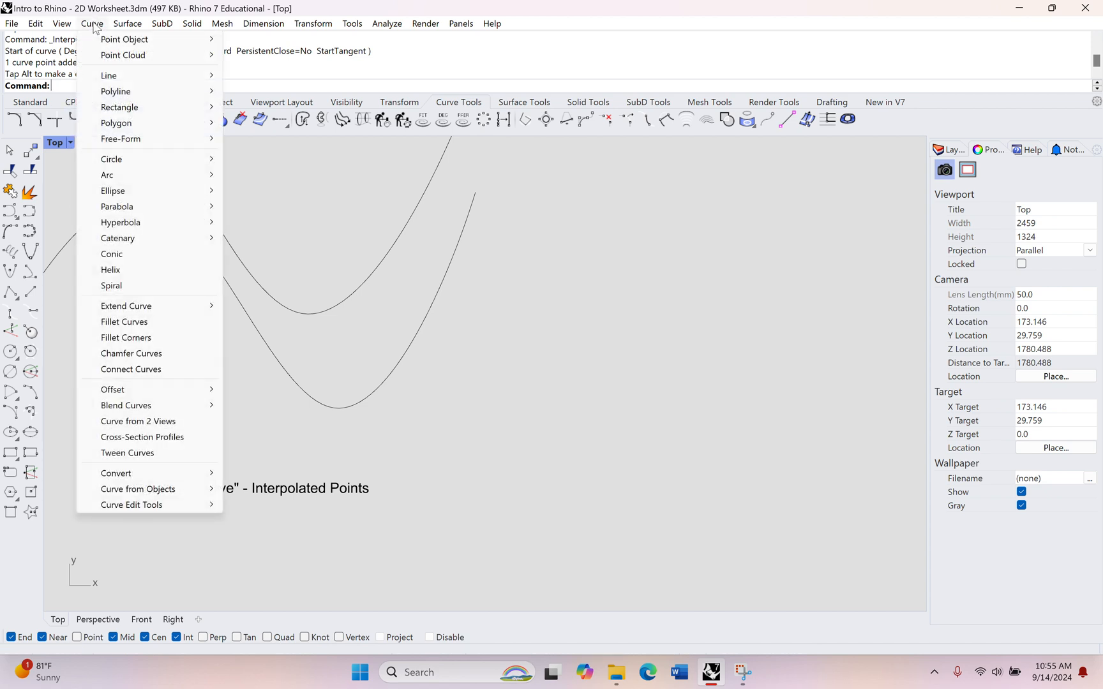
{"action": "left_click", "coordinate": [92, 24]}
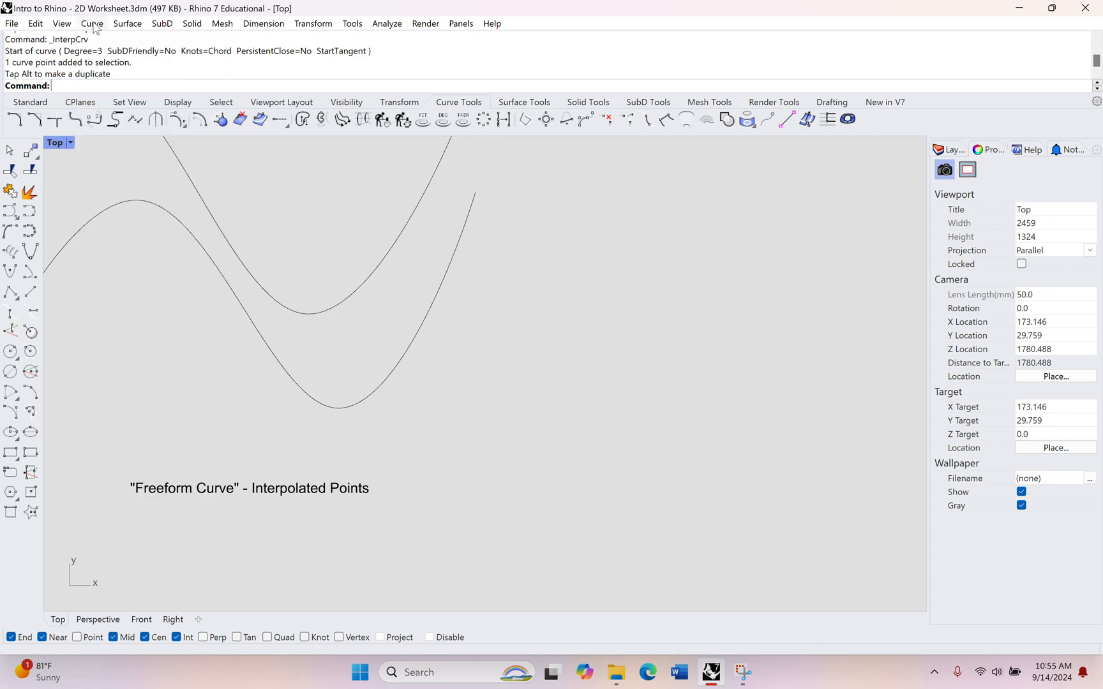
{"action": "left_click", "coordinate": [30, 212]}
{"action": "right_click_drag", "start_coordinate": [463, 389], "coordinate": [335, 352]}
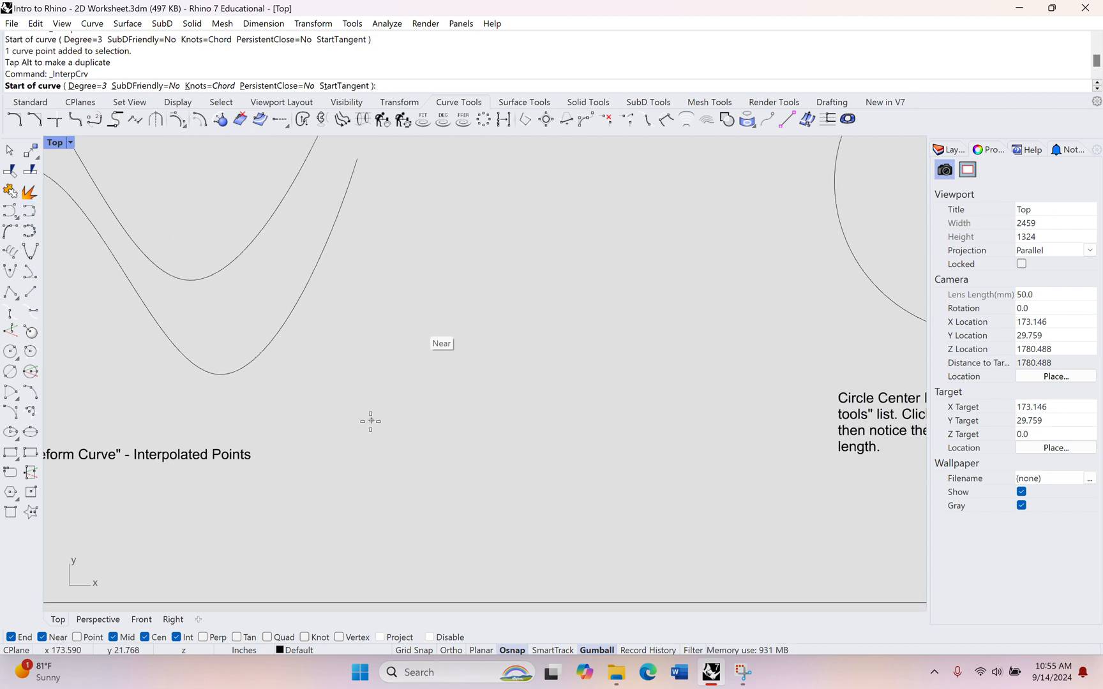
{"action": "left_click", "coordinate": [379, 444]}
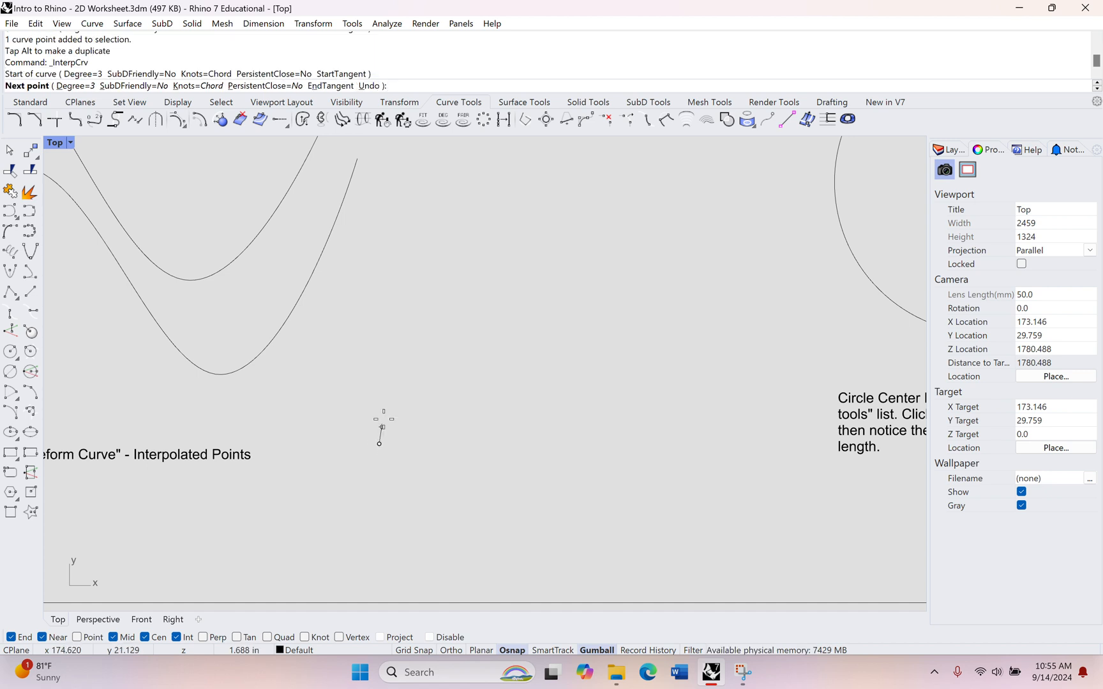
{"action": "left_click", "coordinate": [436, 281]}
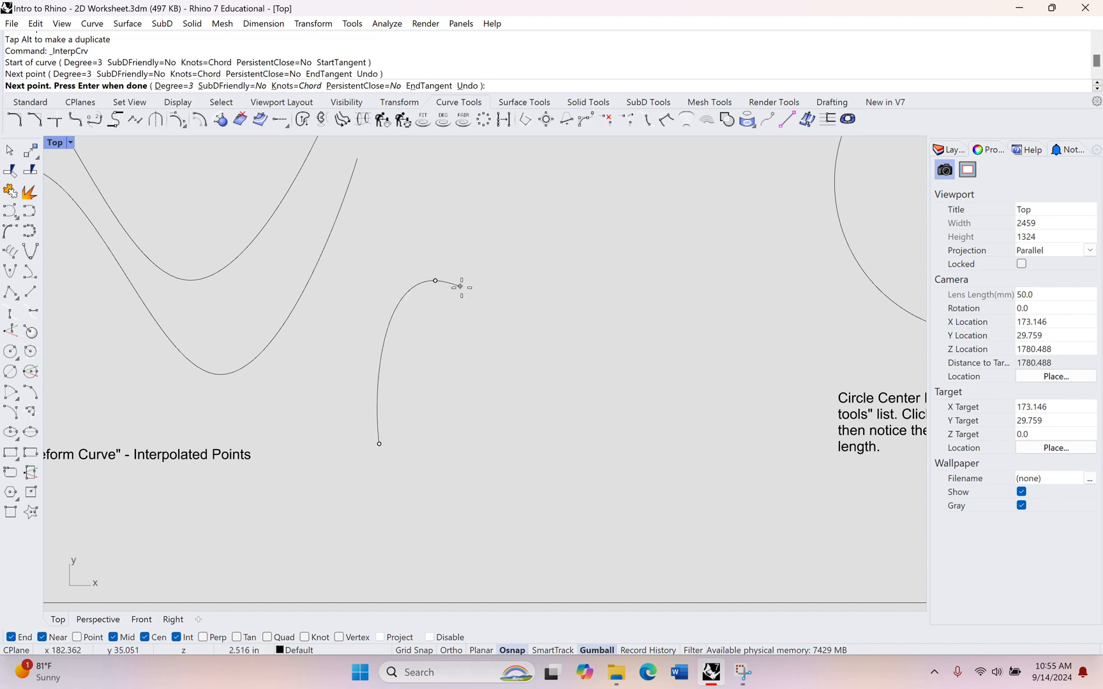
{"action": "left_click", "coordinate": [547, 366]}
{"action": "left_click", "coordinate": [638, 256]}
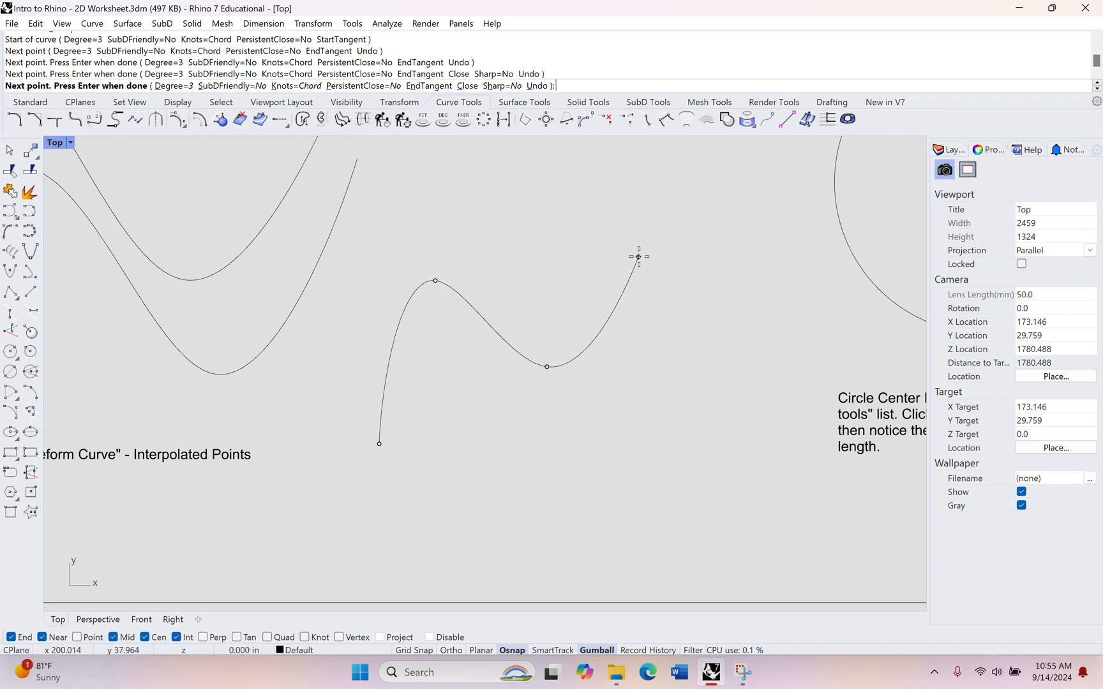
{"action": "left_click", "coordinate": [728, 393]}
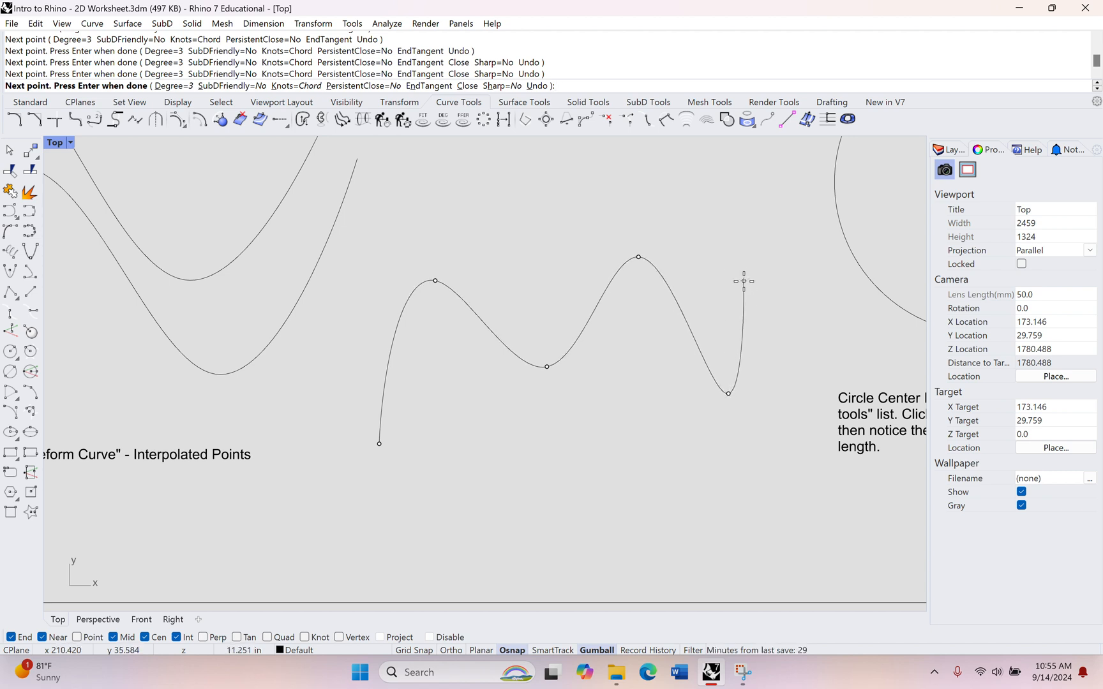
{"action": "key", "text": "Return"}
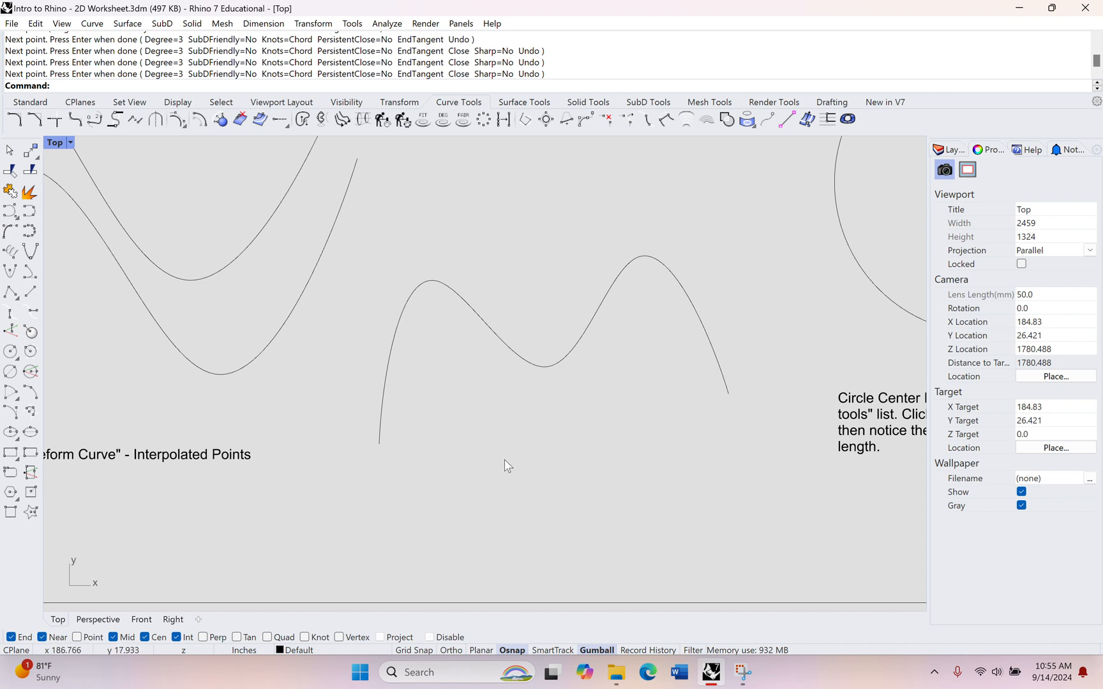
Lower the middle control point of the new interpolated curve to deepen its valley, and raise the control point above its second crest
{"action": "left_click", "coordinate": [510, 352]}
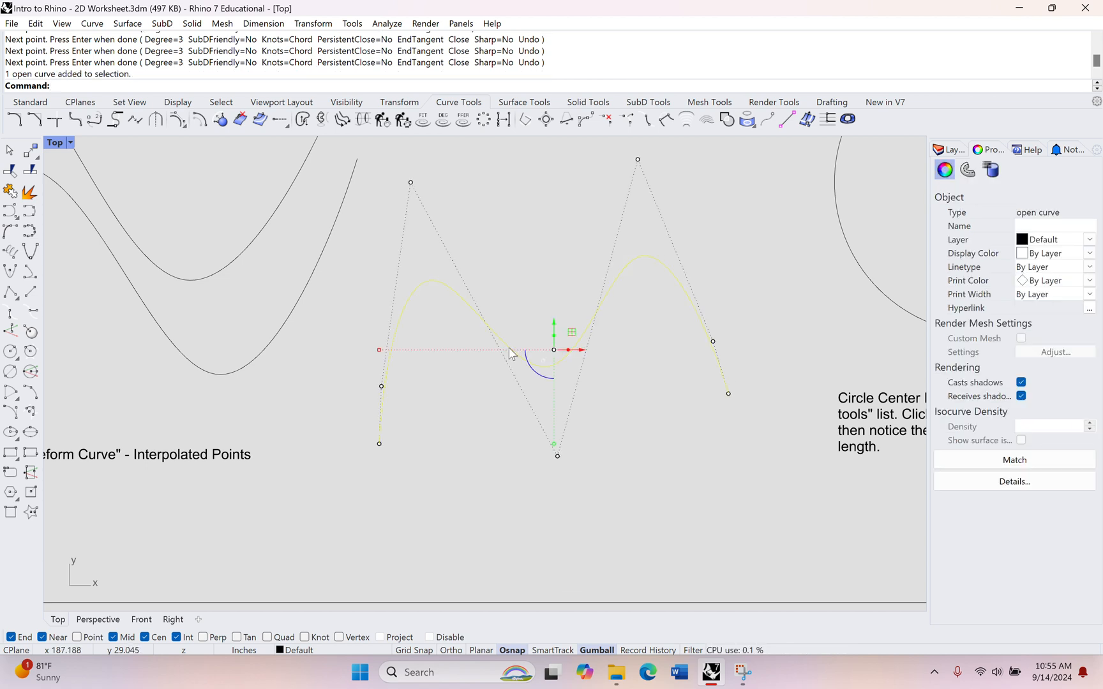
{"action": "right_click_drag", "start_coordinate": [580, 512], "coordinate": [569, 478]}
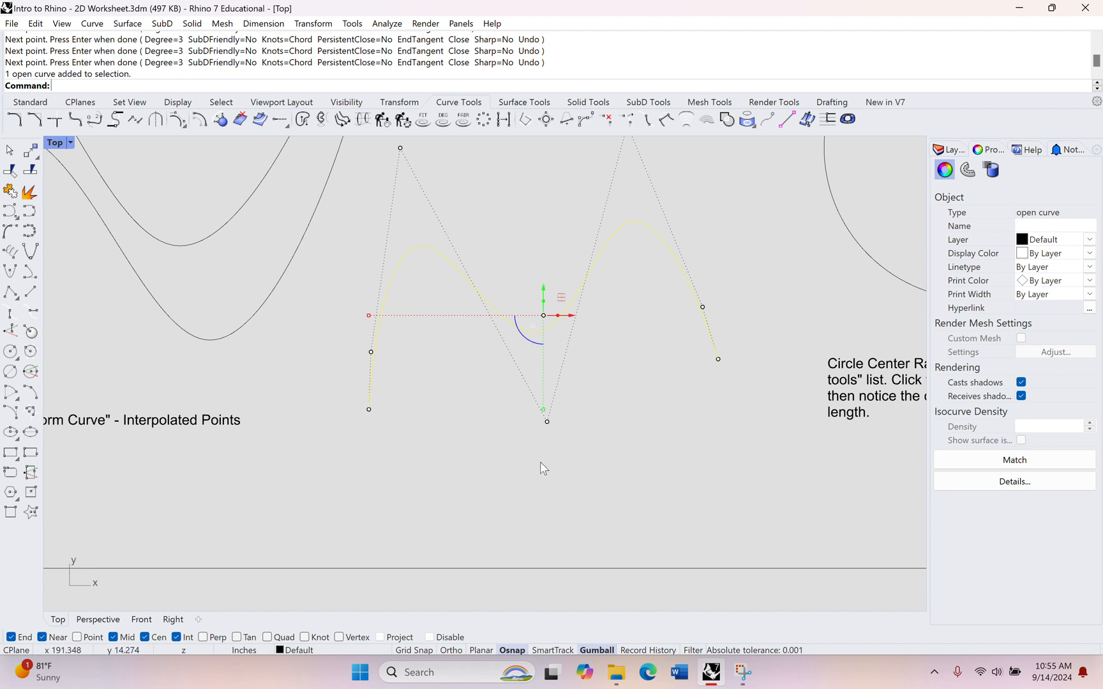
{"action": "left_click", "coordinate": [547, 422]}
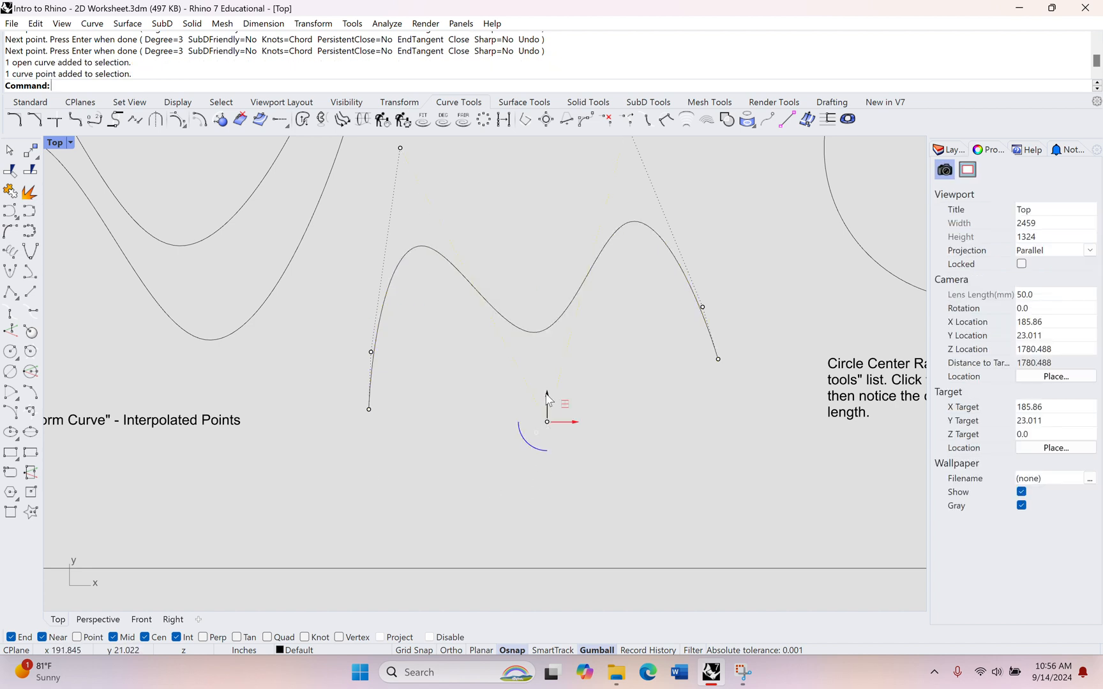
{"action": "left_click_drag", "start_coordinate": [549, 399], "coordinate": [551, 475]}
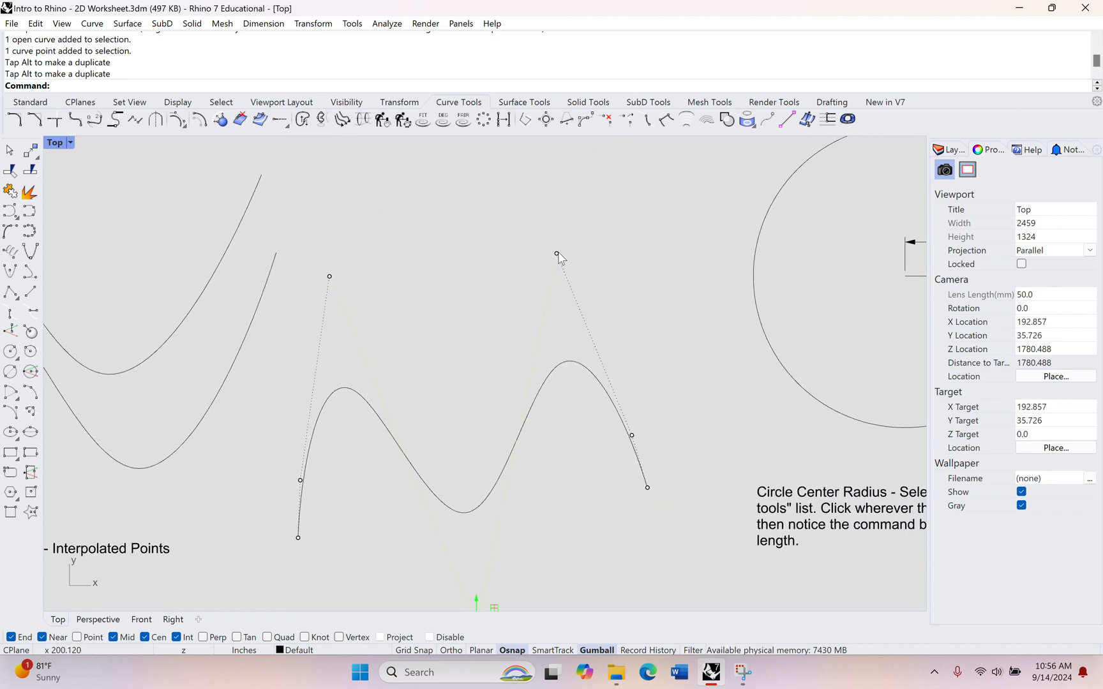
{"action": "left_click", "coordinate": [558, 256]}
{"action": "left_click_drag", "start_coordinate": [593, 254], "coordinate": [566, 211]}
Move the interpolated curve by its left endpoint onto the right end of the lower neighbouring curve
{"action": "right_click_drag", "start_coordinate": [566, 502], "coordinate": [563, 370]}
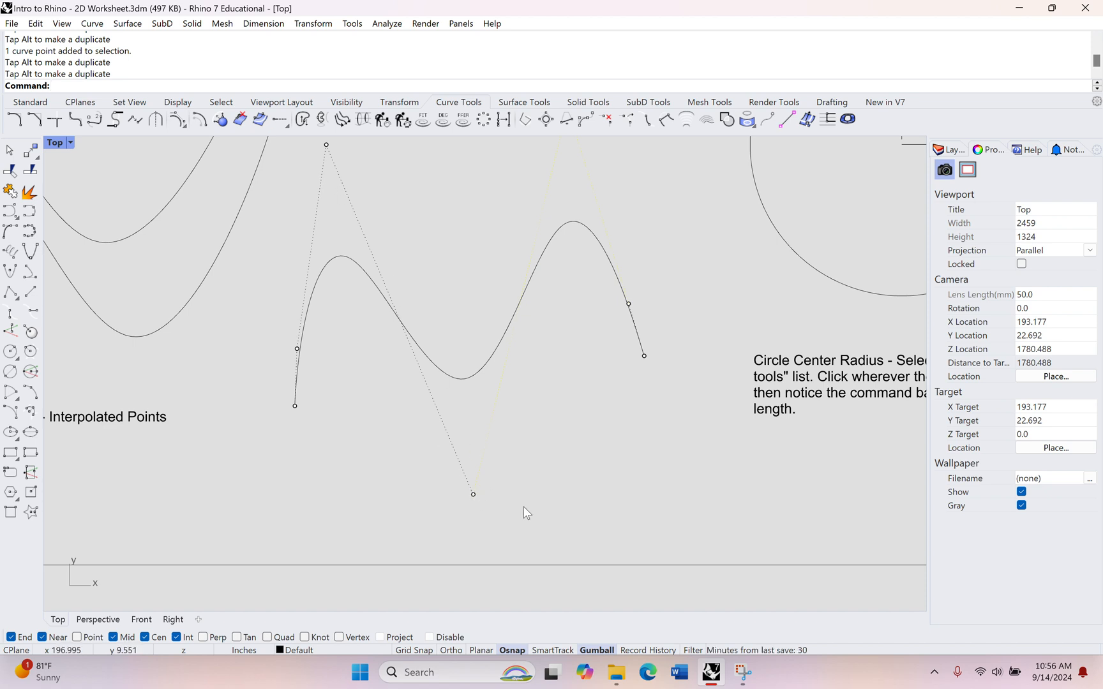
{"action": "scroll", "coordinate": [540, 472], "scroll_direction": "down", "scroll_amount": 3}
{"action": "right_click_drag", "start_coordinate": [546, 477], "coordinate": [452, 446]}
{"action": "scroll", "coordinate": [330, 412], "scroll_direction": "up", "scroll_amount": 5}
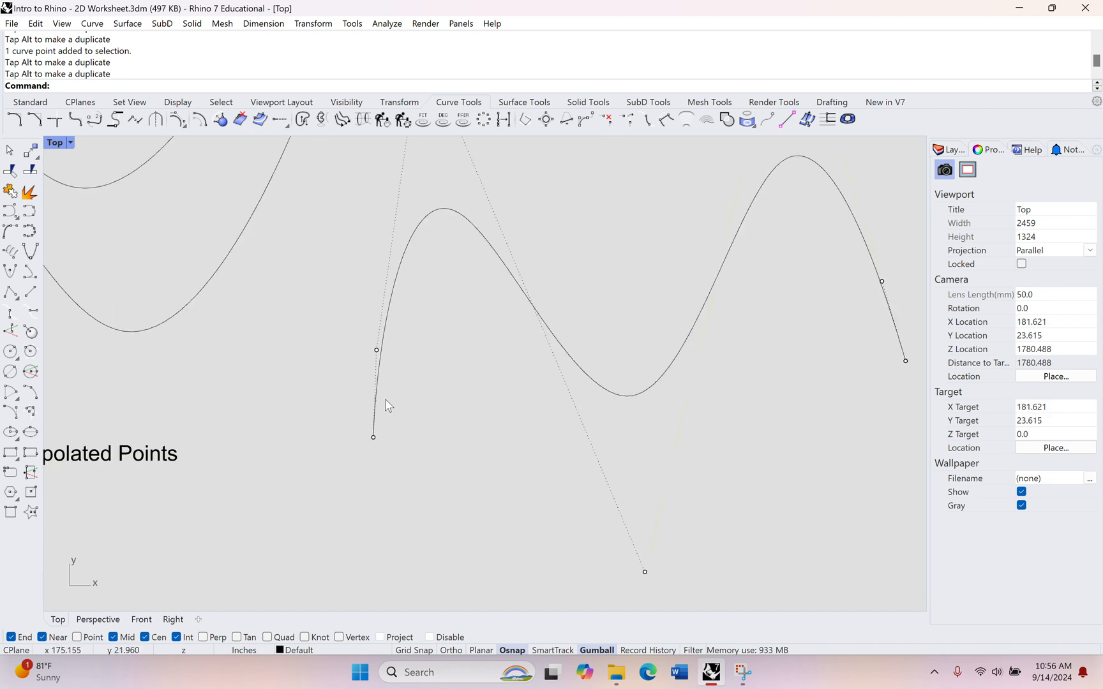
{"action": "right_click_drag", "start_coordinate": [512, 313], "coordinate": [527, 394]}
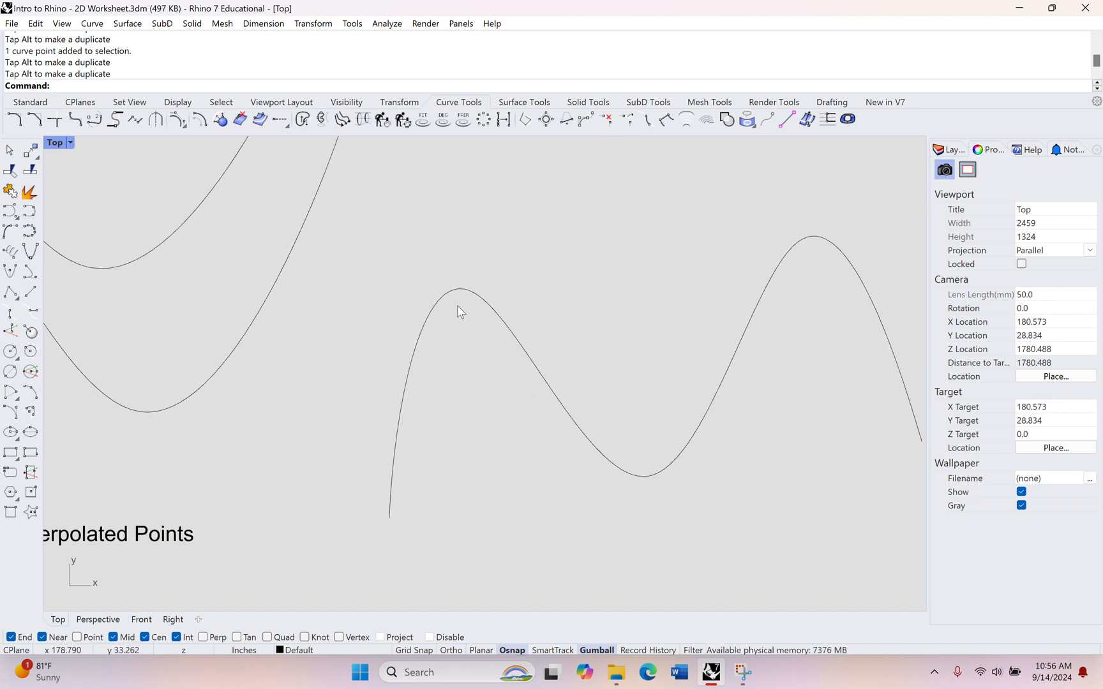
{"action": "left_click", "coordinate": [492, 308]}
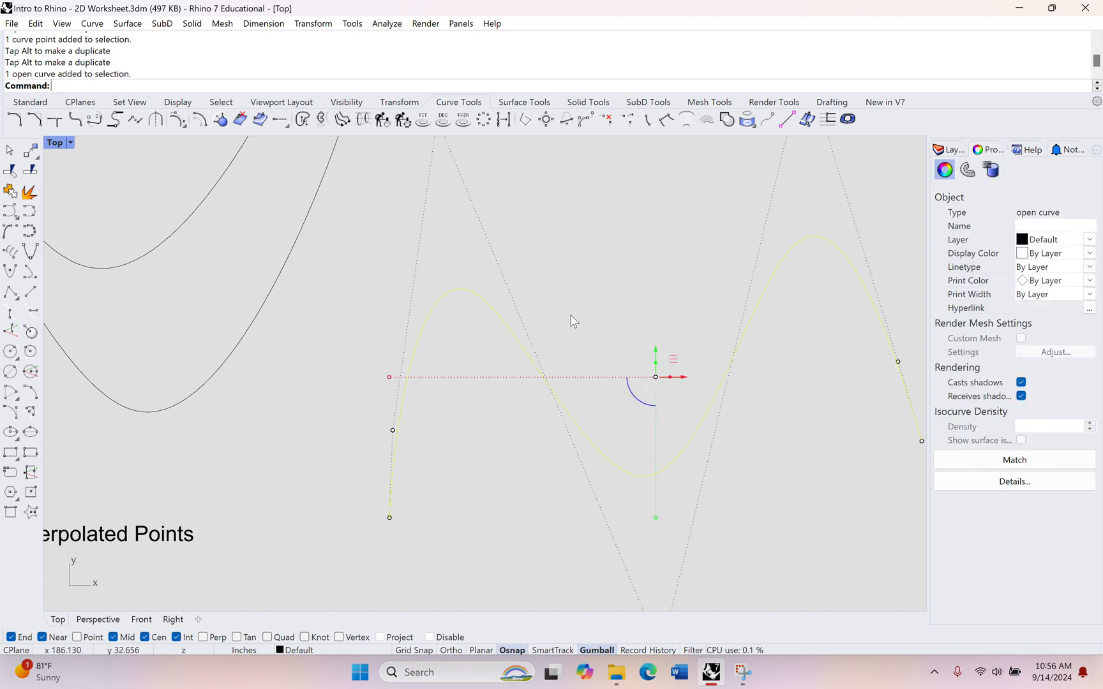
{"action": "type", "text": "Mov"}
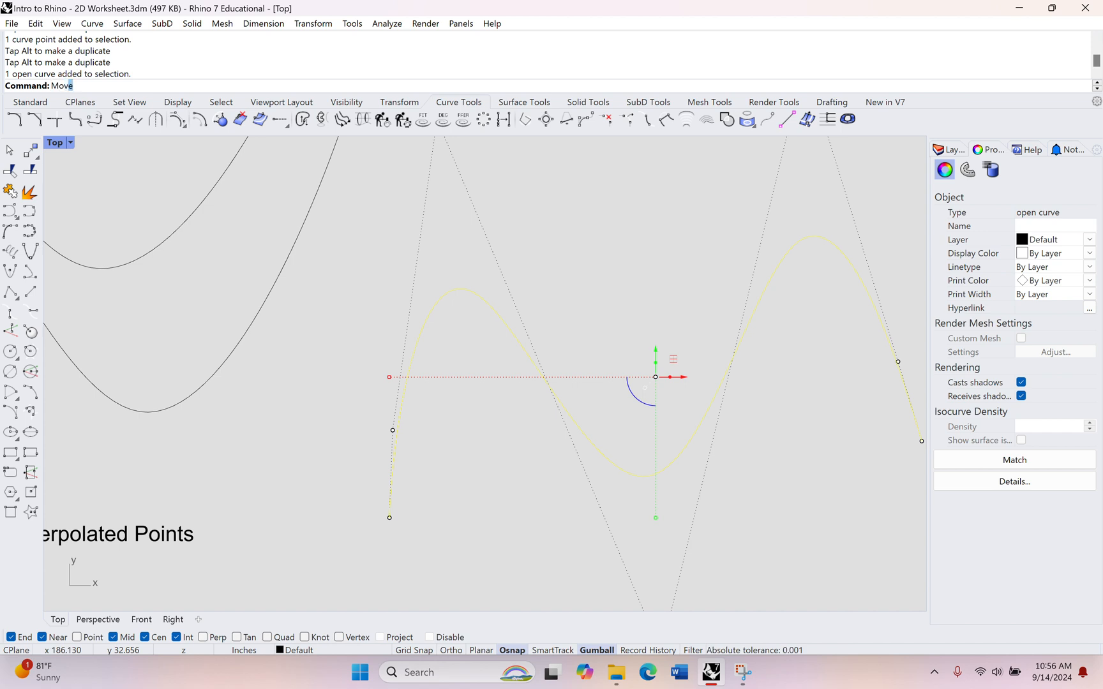
{"action": "type", "text": "e"}
{"action": "key", "text": "Return"}
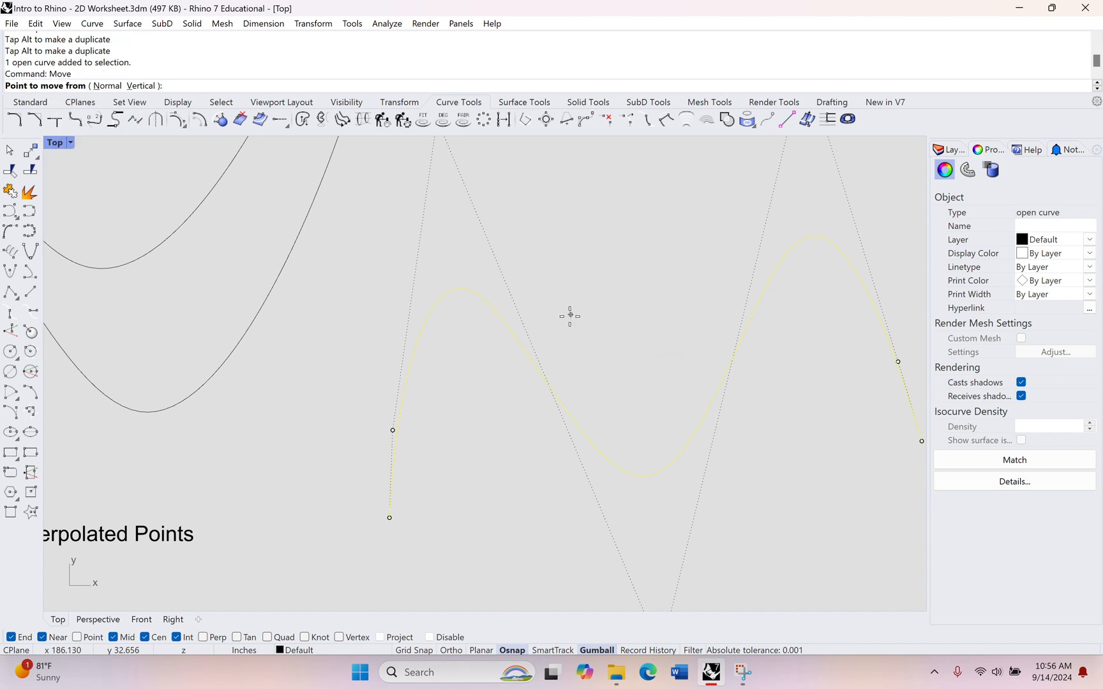
{"action": "left_click", "coordinate": [389, 518]}
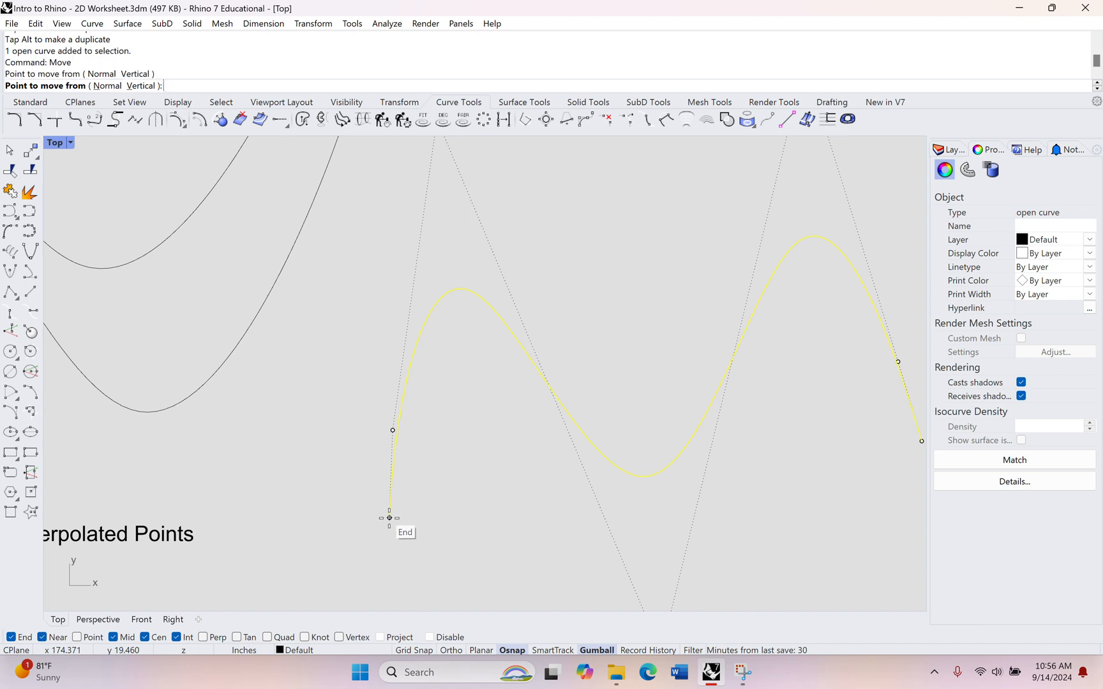
{"action": "right_click_drag", "start_coordinate": [362, 340], "coordinate": [504, 552]}
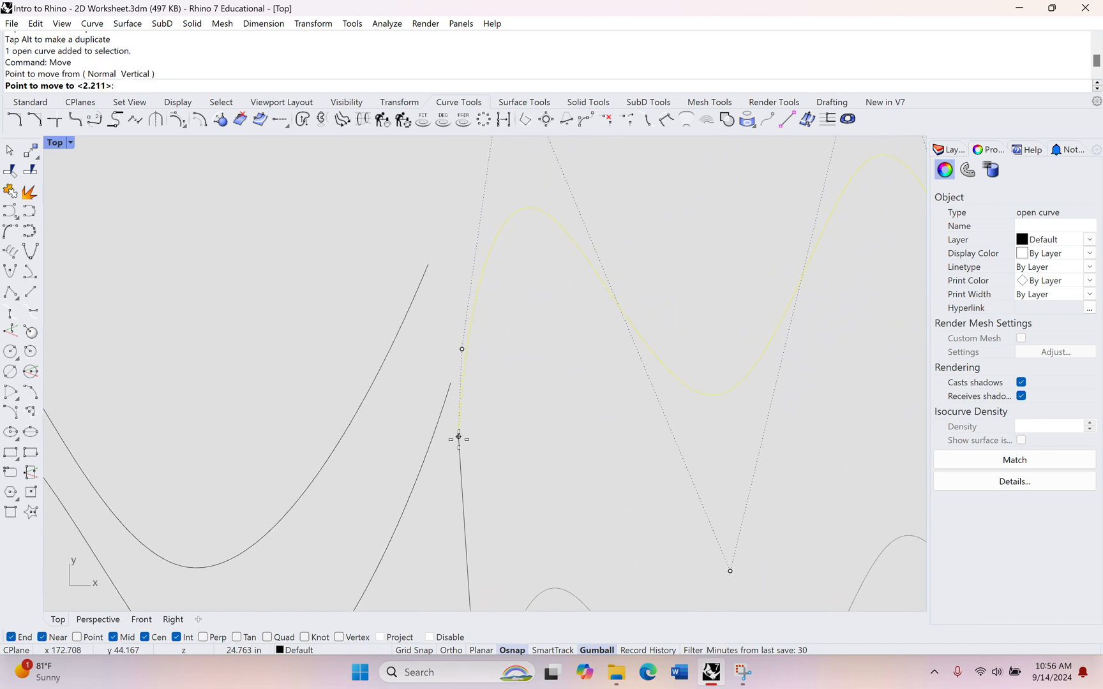
{"action": "left_click", "coordinate": [451, 381]}
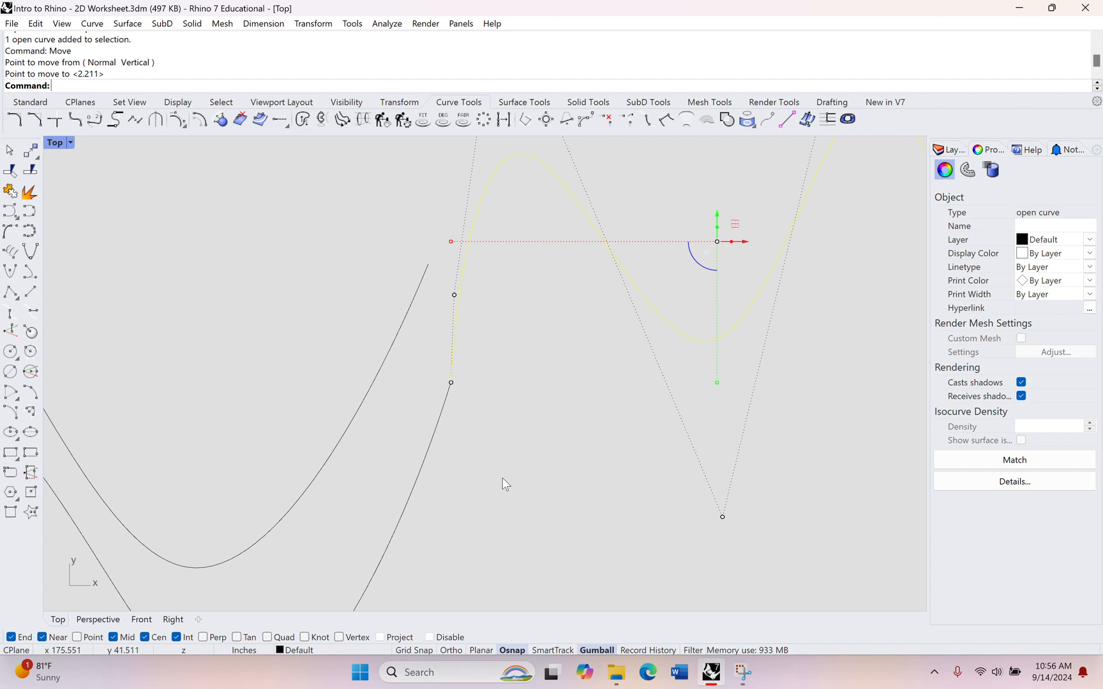
{"action": "left_click", "coordinate": [504, 484]}
Draw a center-radius circle with a freely picked radius of about 14.5 inches beside the Circle Center Radius example
{"action": "scroll", "coordinate": [509, 482], "scroll_direction": "down", "scroll_amount": 9}
{"action": "right_click_drag", "start_coordinate": [578, 494], "coordinate": [231, 327]}
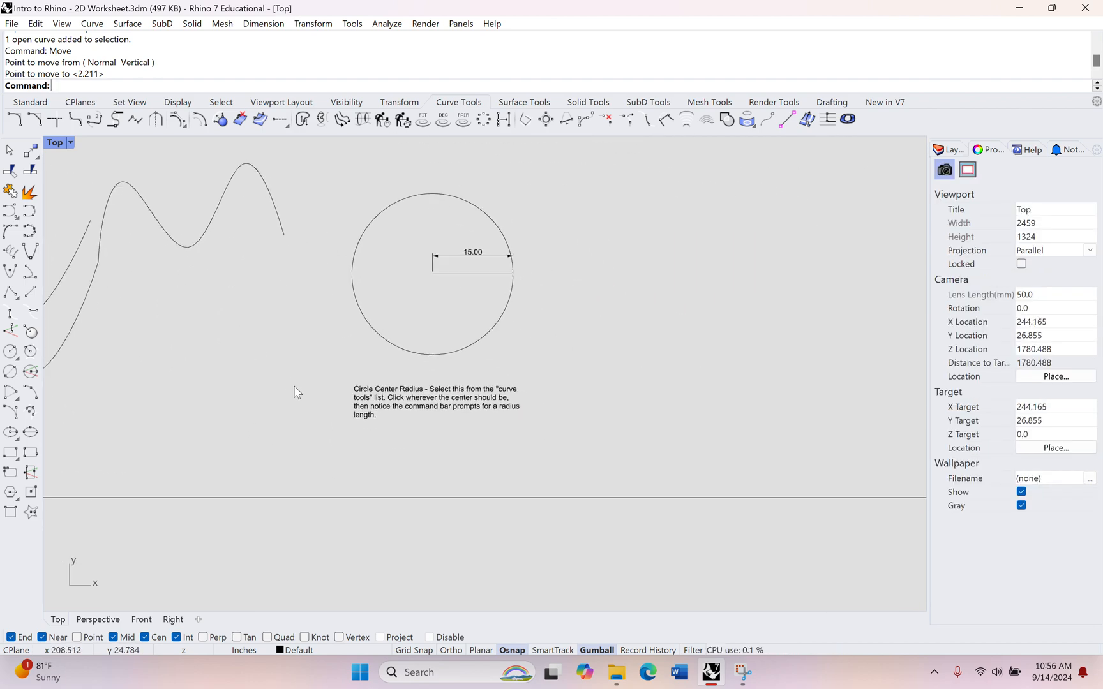
{"action": "scroll", "coordinate": [295, 385], "scroll_direction": "up", "scroll_amount": 4}
{"action": "right_click_drag", "start_coordinate": [311, 395], "coordinate": [165, 491]}
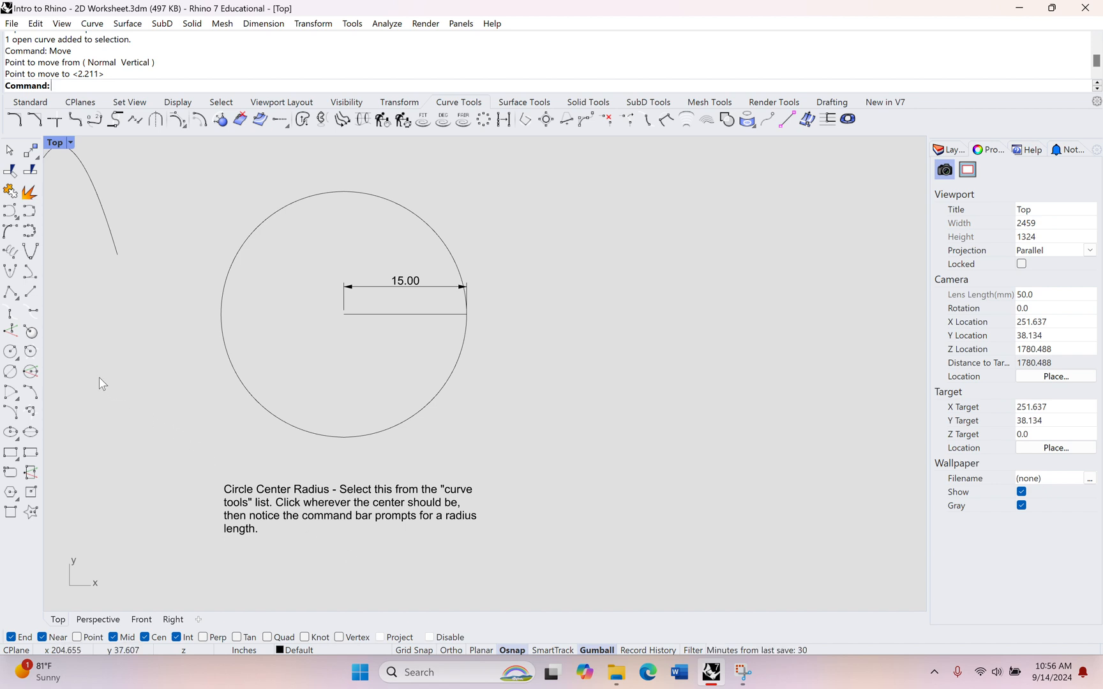
{"action": "left_click", "coordinate": [11, 353]}
{"action": "right_click_drag", "start_coordinate": [559, 436], "coordinate": [428, 432]}
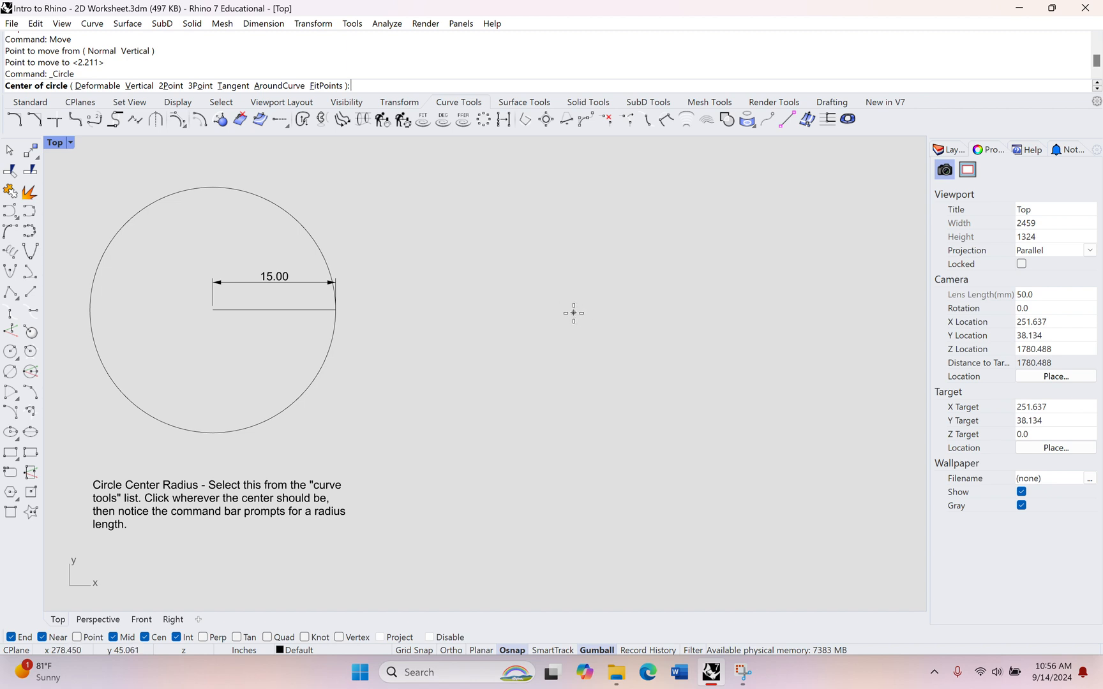
{"action": "left_click", "coordinate": [575, 314]}
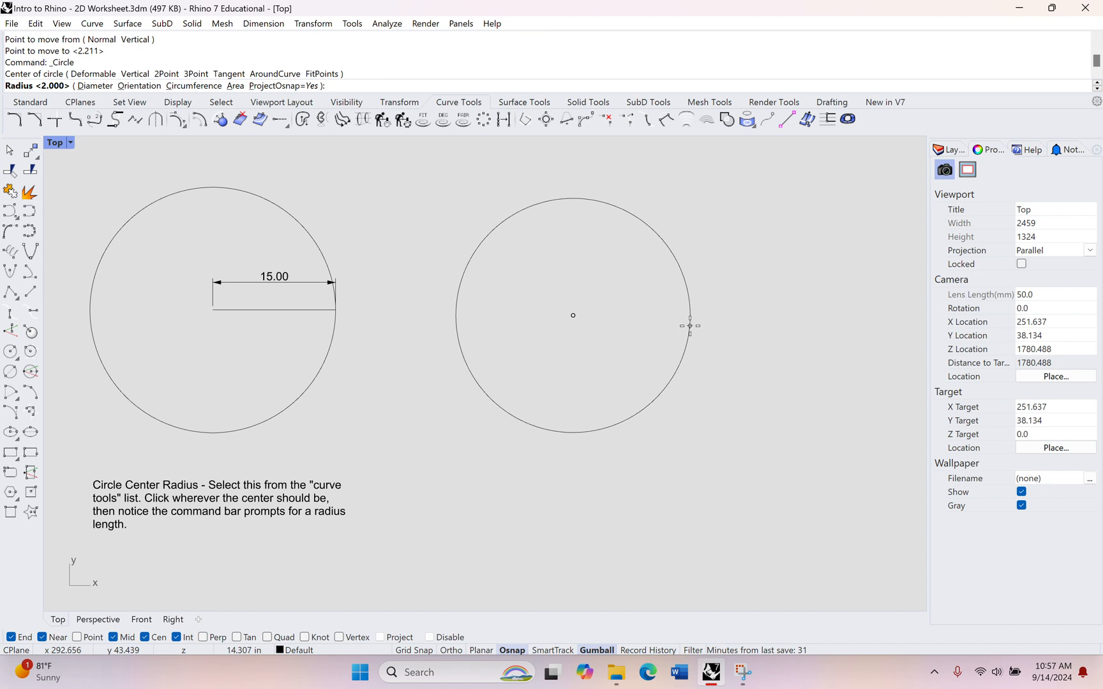
{"action": "left_click", "coordinate": [692, 314]}
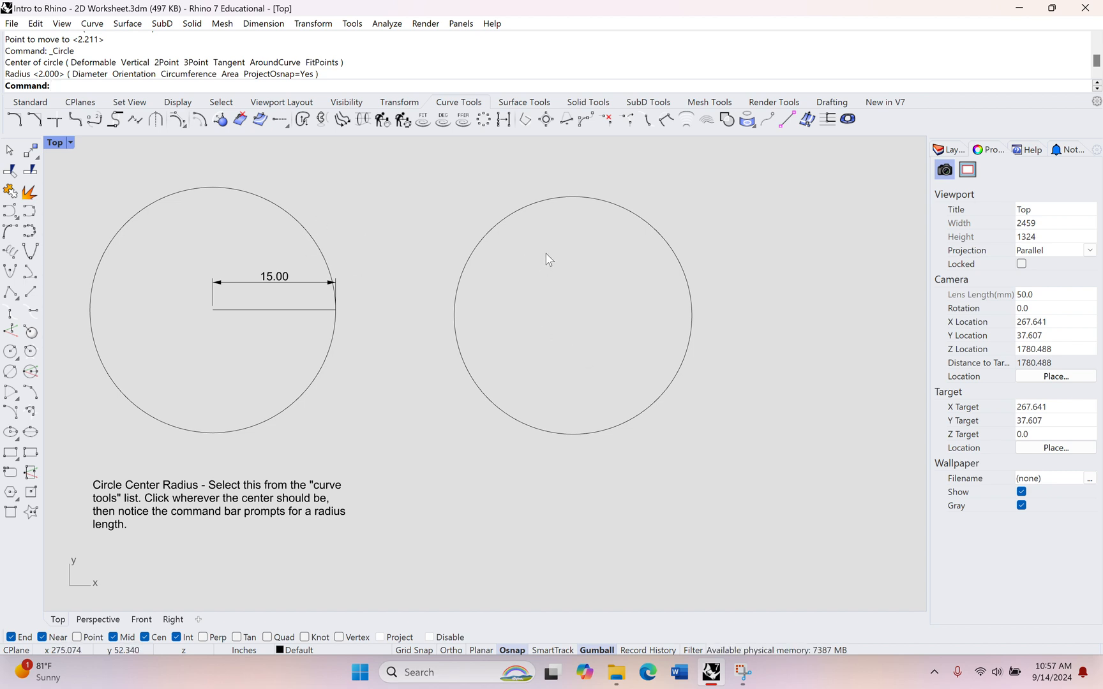
Dimension the new circle's radius horizontally from its center to its right edge, placing the dimension line below the circle
{"action": "right_click_drag", "start_coordinate": [600, 245], "coordinate": [454, 293]}
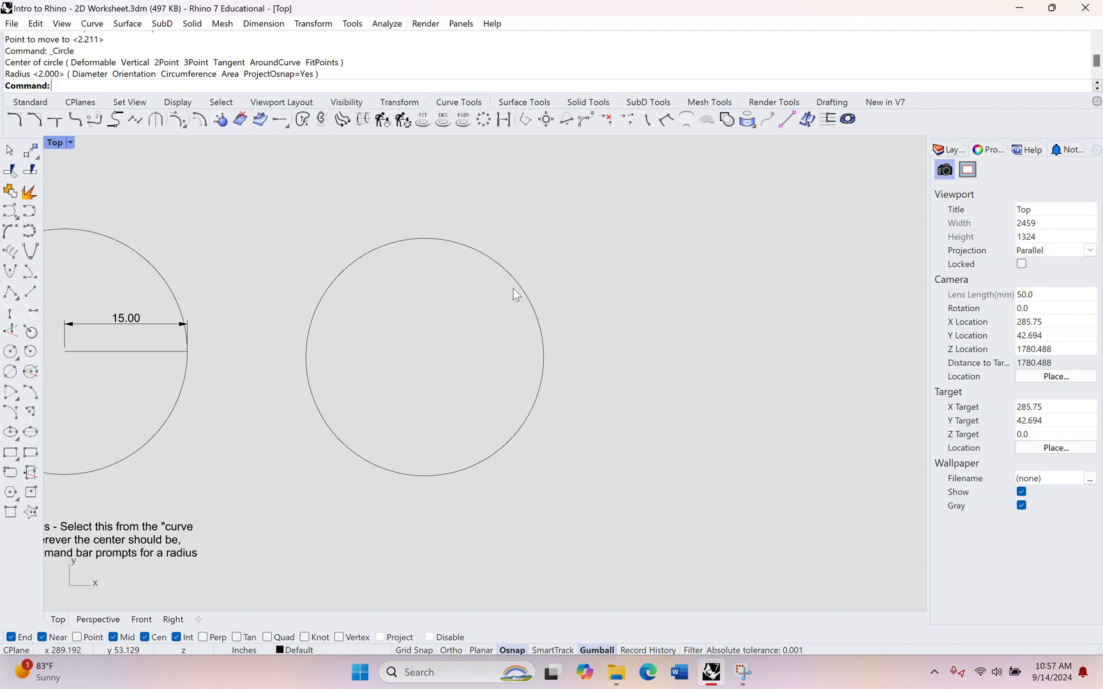
{"action": "type", "text": "Dim"}
{"action": "key", "text": "Return"}
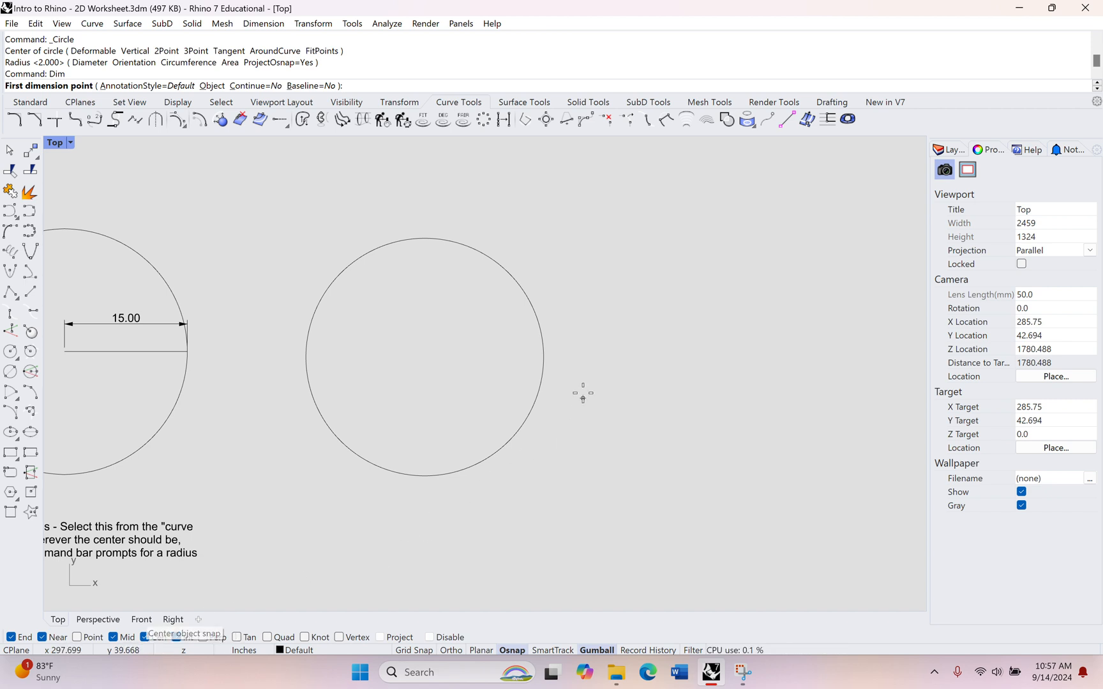
{"action": "left_click", "coordinate": [526, 298]}
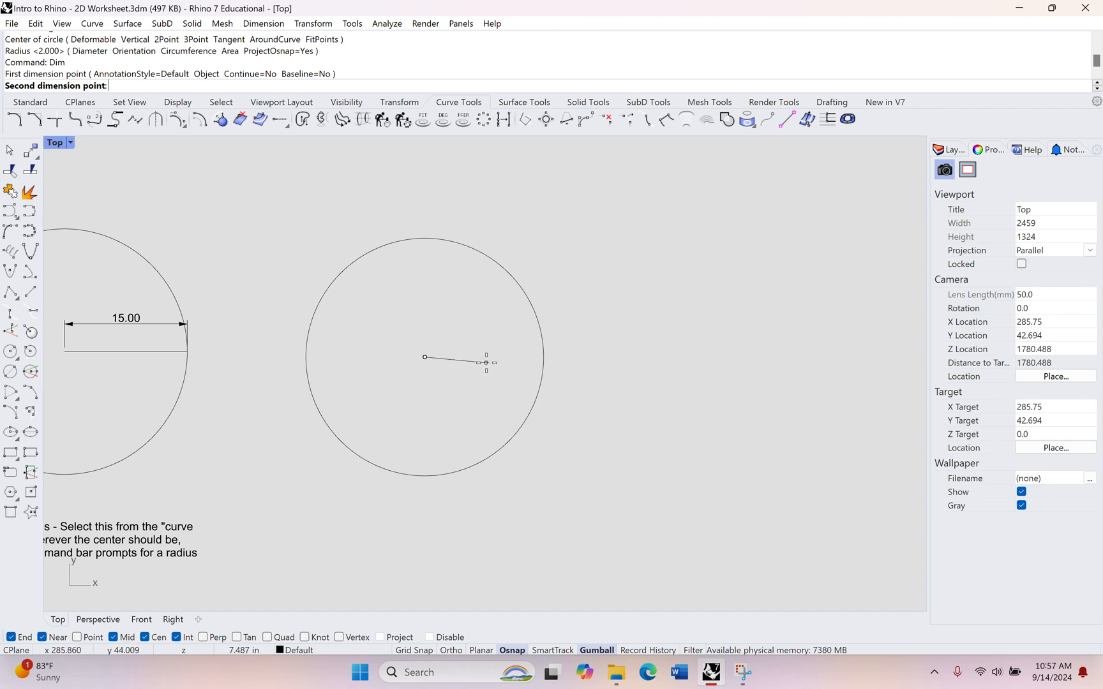
{"action": "key", "text": "F8"}
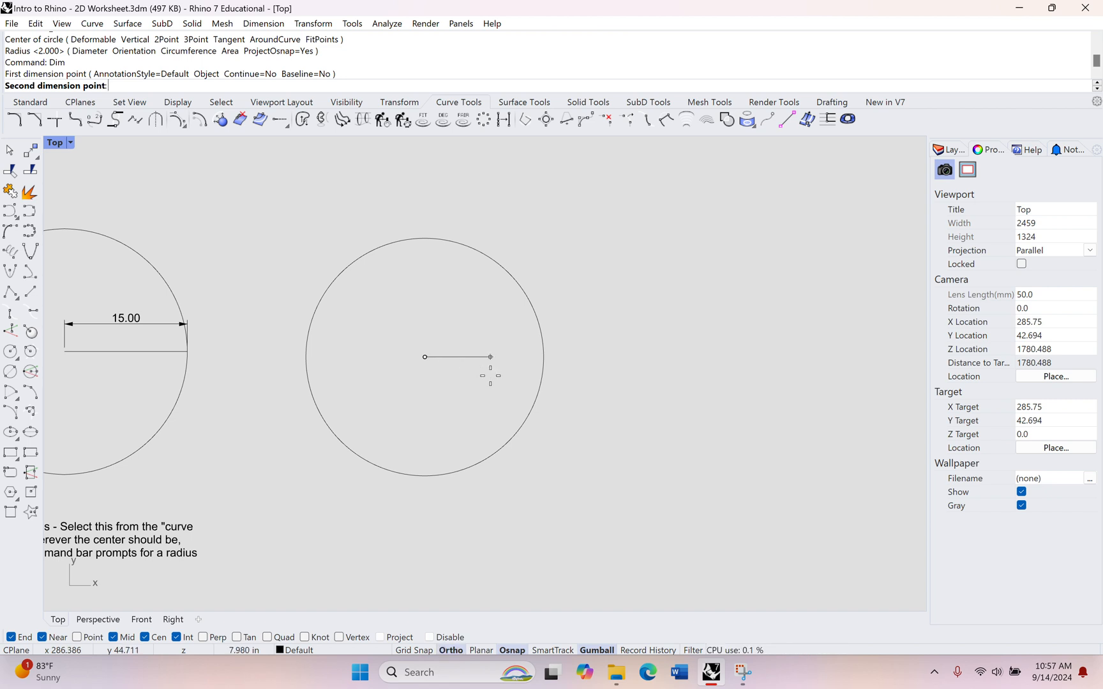
{"action": "left_click", "coordinate": [543, 357]}
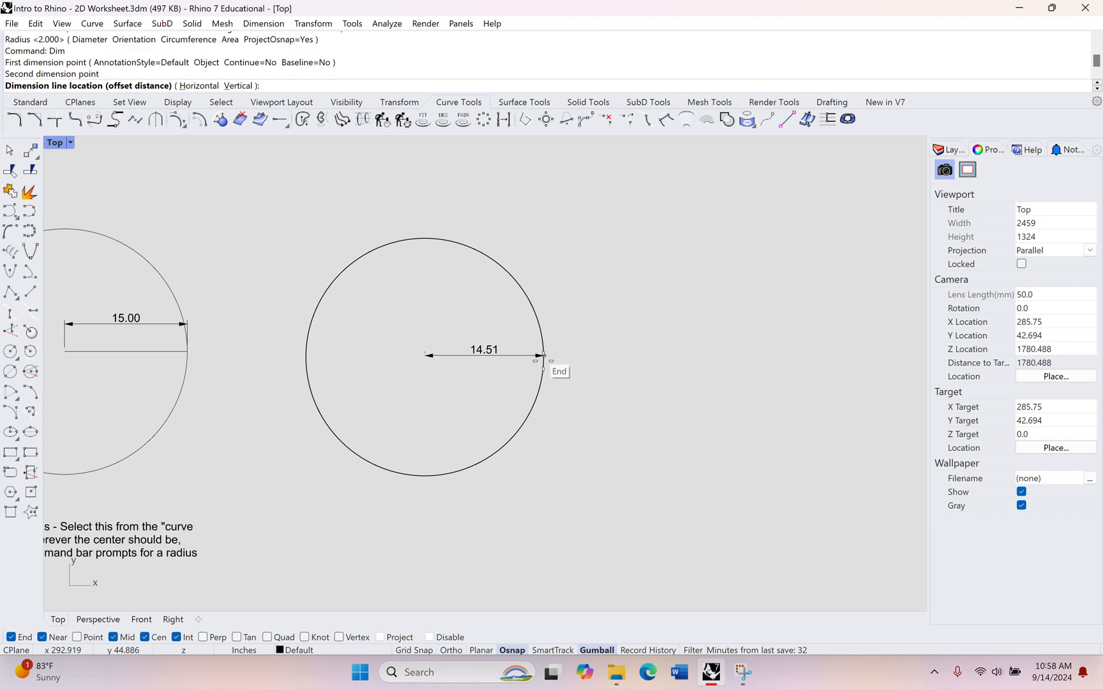
{"action": "right_click_drag", "start_coordinate": [557, 519], "coordinate": [543, 437]}
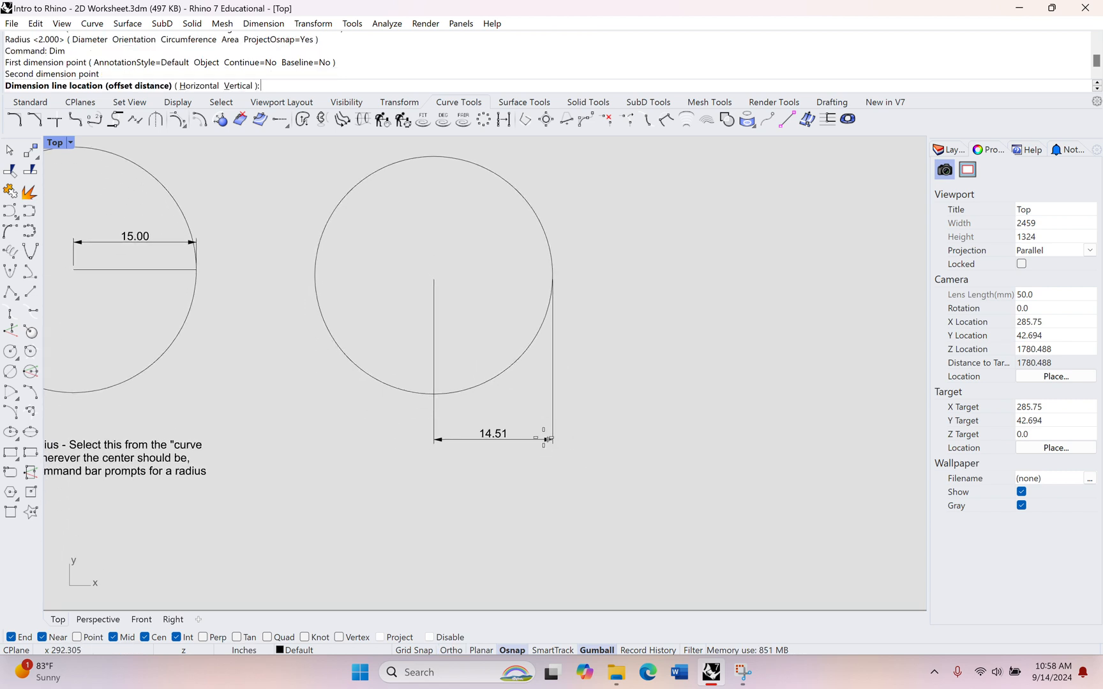
{"action": "left_click", "coordinate": [539, 435]}
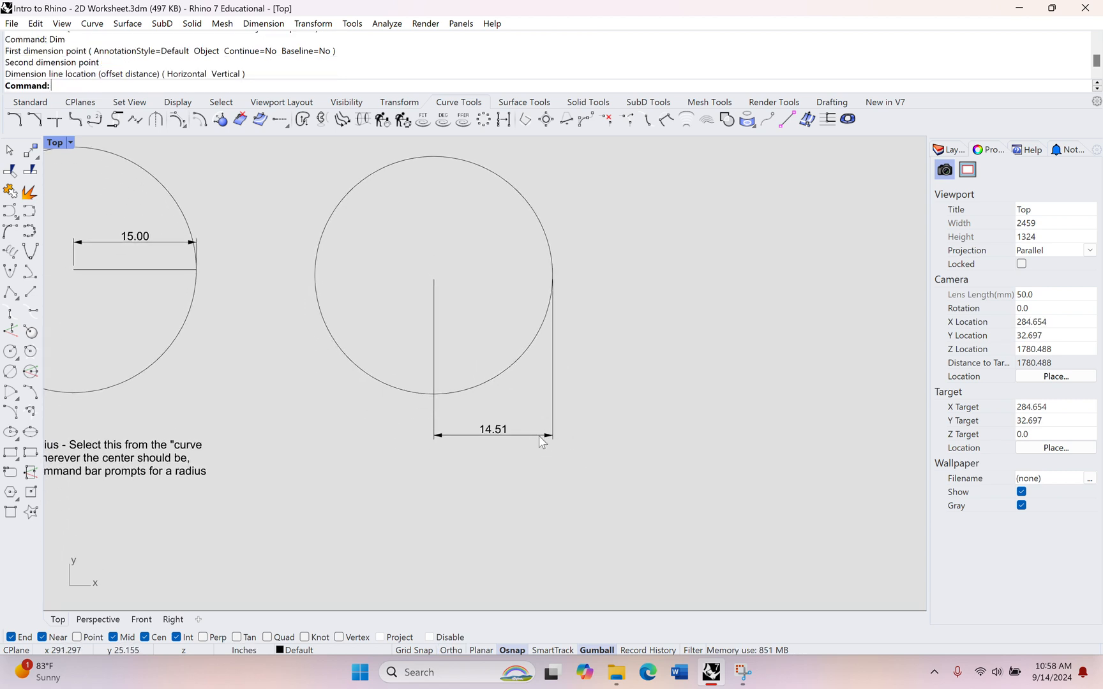
Delete the radius dimension and the freehand-sized circle
{"action": "left_click", "coordinate": [493, 436]}
{"action": "key", "text": "Delete"}
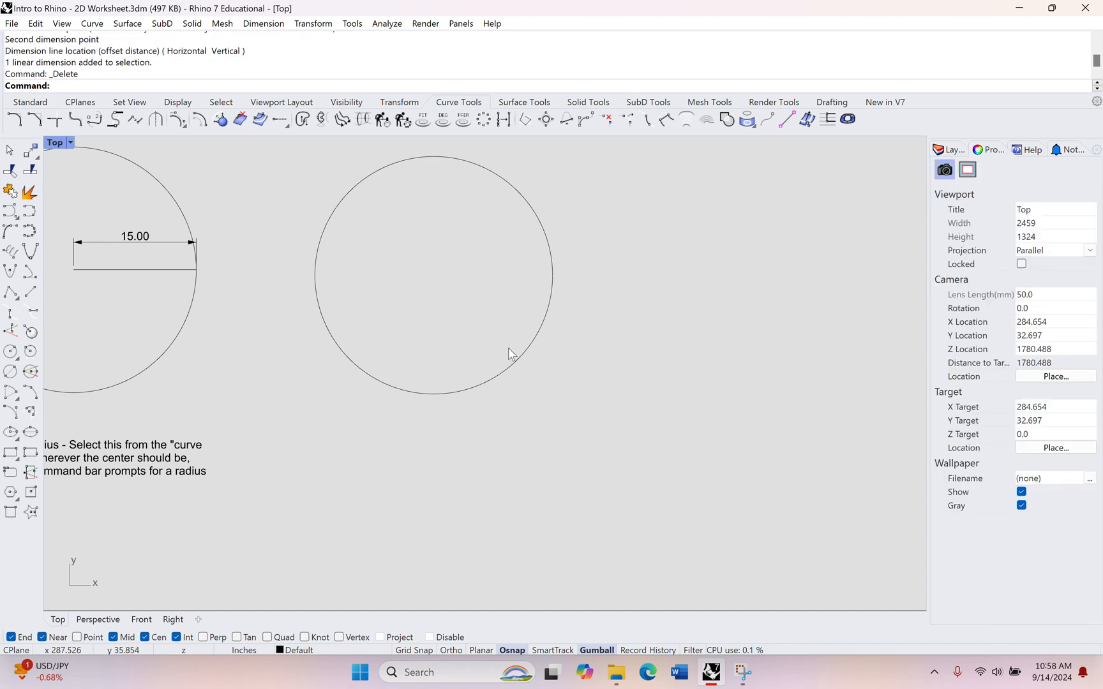
{"action": "left_click", "coordinate": [505, 376]}
{"action": "key", "text": "Delete"}
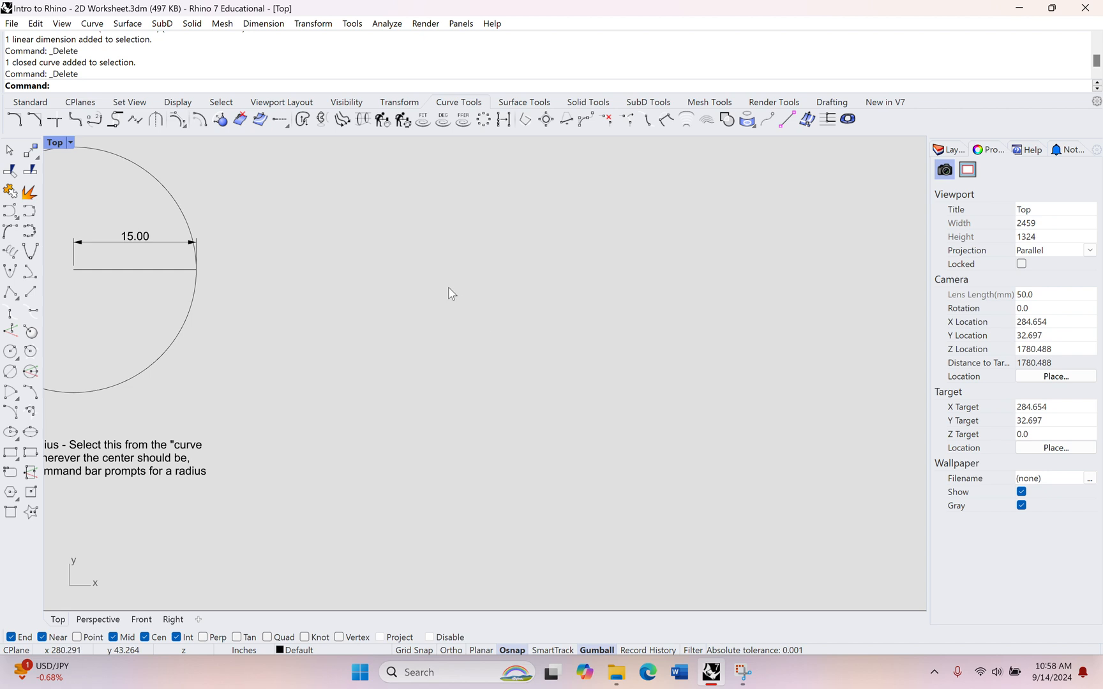
Draw a center-radius circle with an exact radius of 16 inches beside the Circle Center Radius example
{"action": "mouse_move", "coordinate": [448, 290]}
{"action": "right_mouse_down"}
{"action": "mouse_move", "coordinate": [465, 345]}
{"action": "mouse_move", "coordinate": [391, 331]}
{"action": "right_mouse_up"}
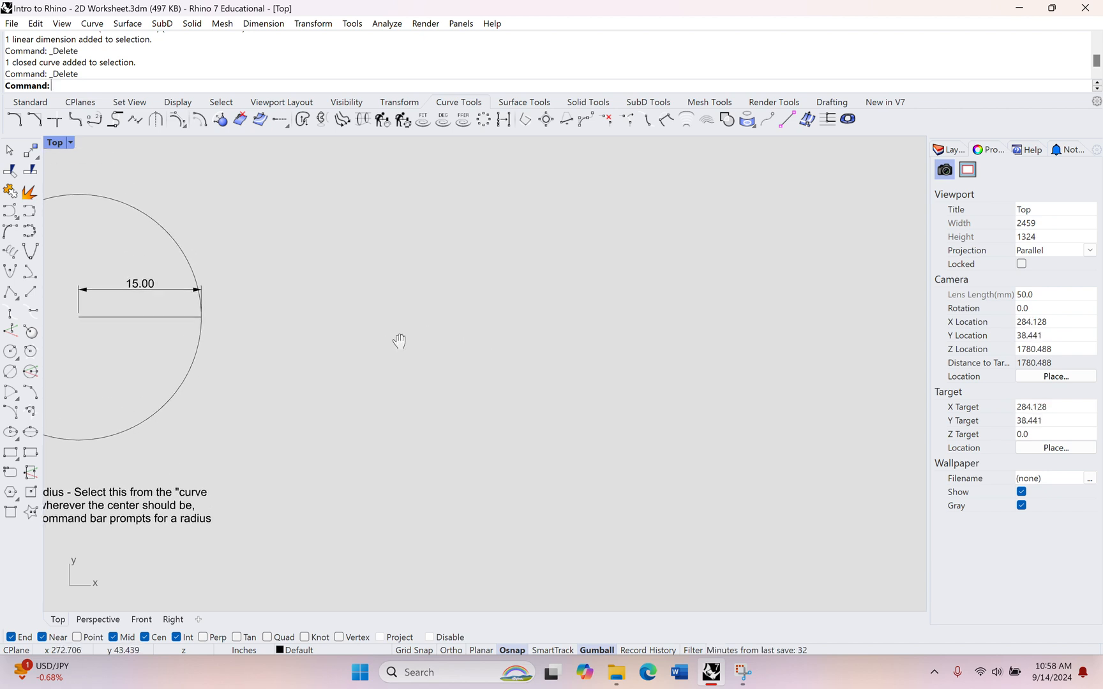
{"action": "left_click", "coordinate": [10, 351]}
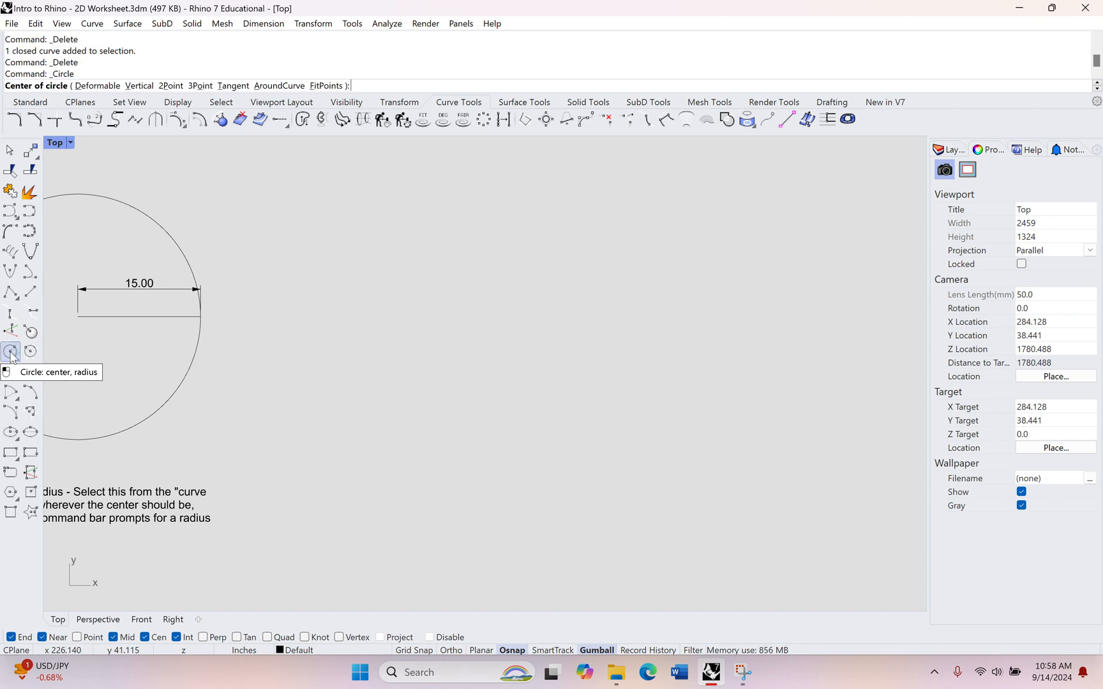
{"action": "left_click", "coordinate": [470, 293]}
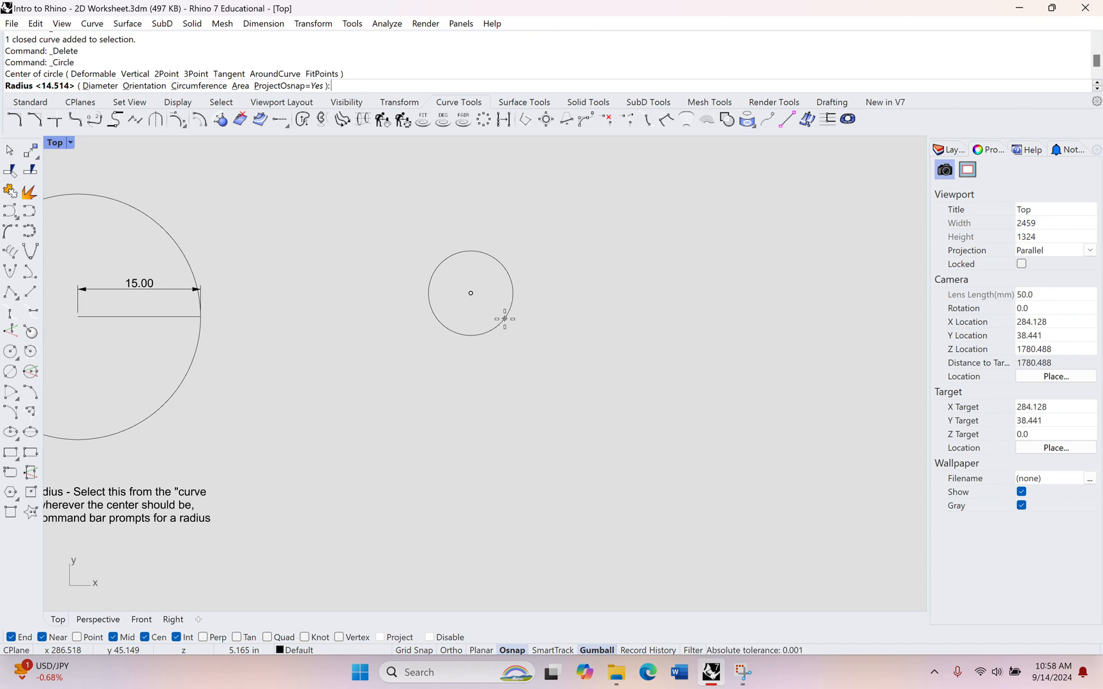
{"action": "type", "text": "16"}
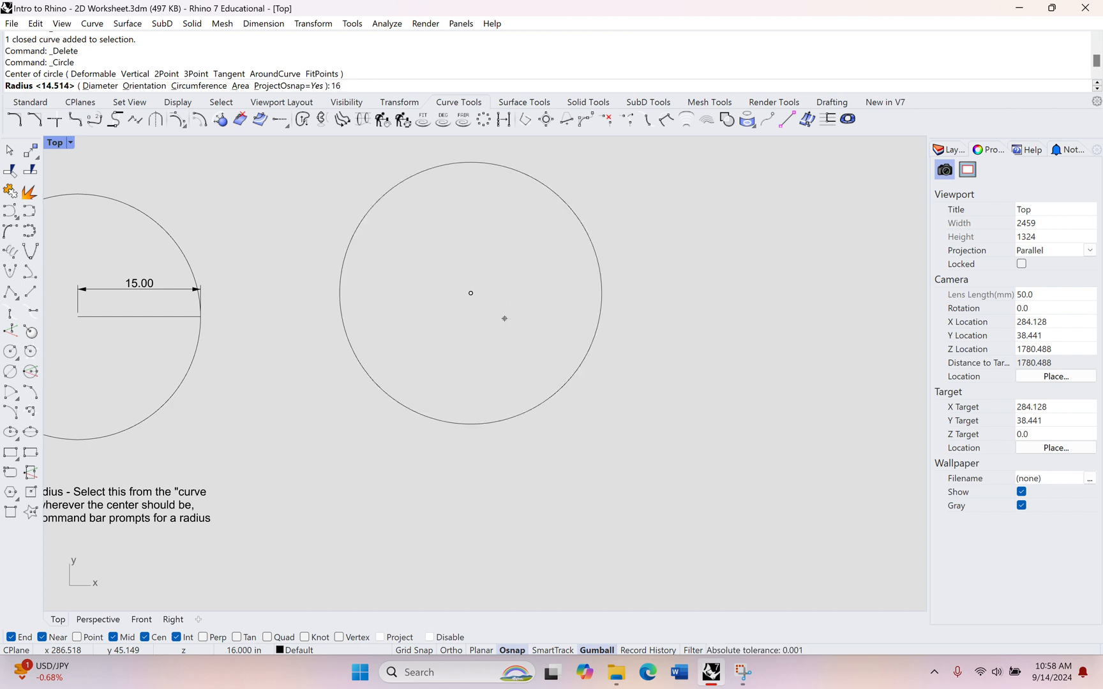
{"action": "key", "text": "BackSpace"}
{"action": "key", "text": "BackSpace"}
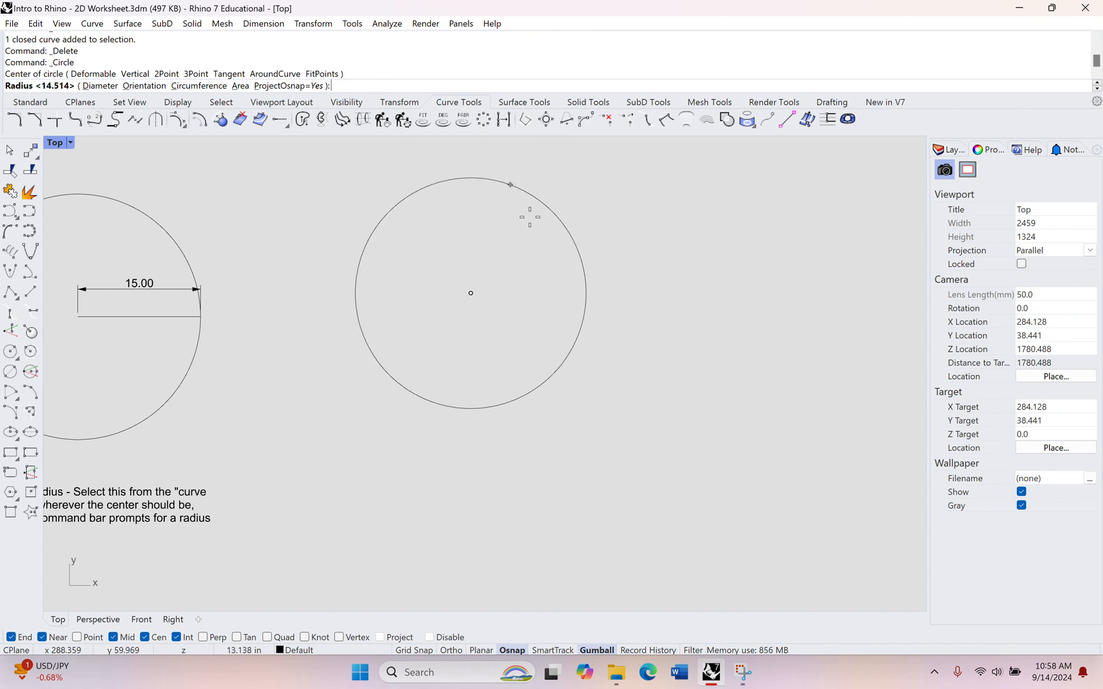
{"action": "type", "text": "16"}
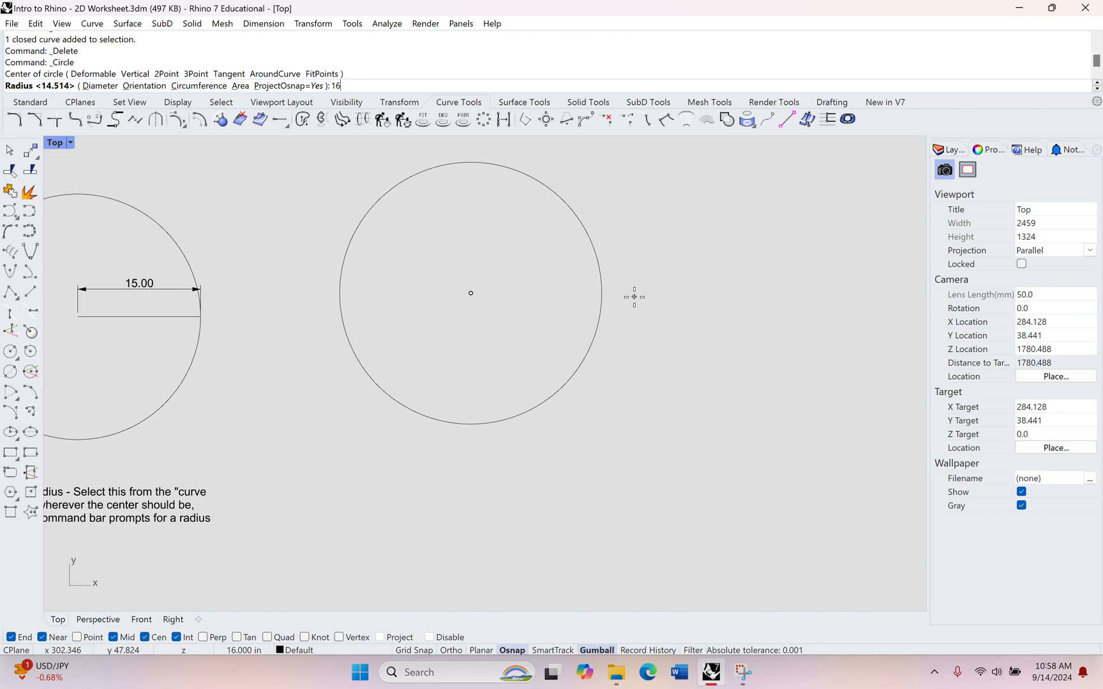
{"action": "key", "text": "Return"}
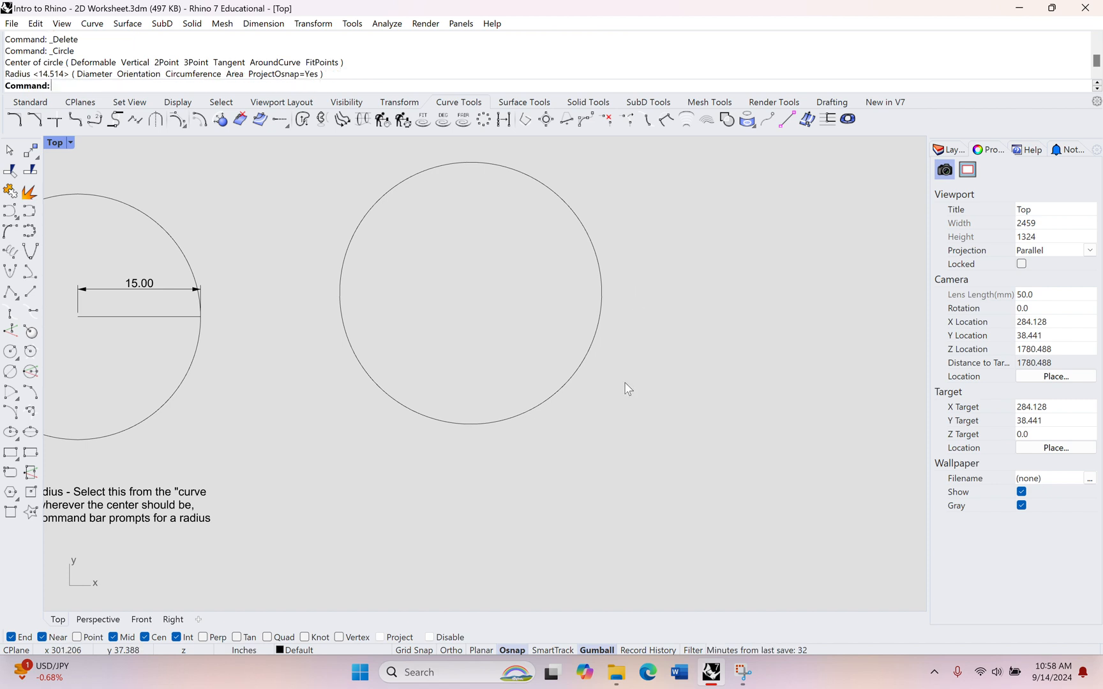
Dimension the new circle's radius horizontally from its center to its right edge, placing the dimension line inside the circle just above the center
{"action": "type", "text": "Dim"}
{"action": "key", "text": "Return"}
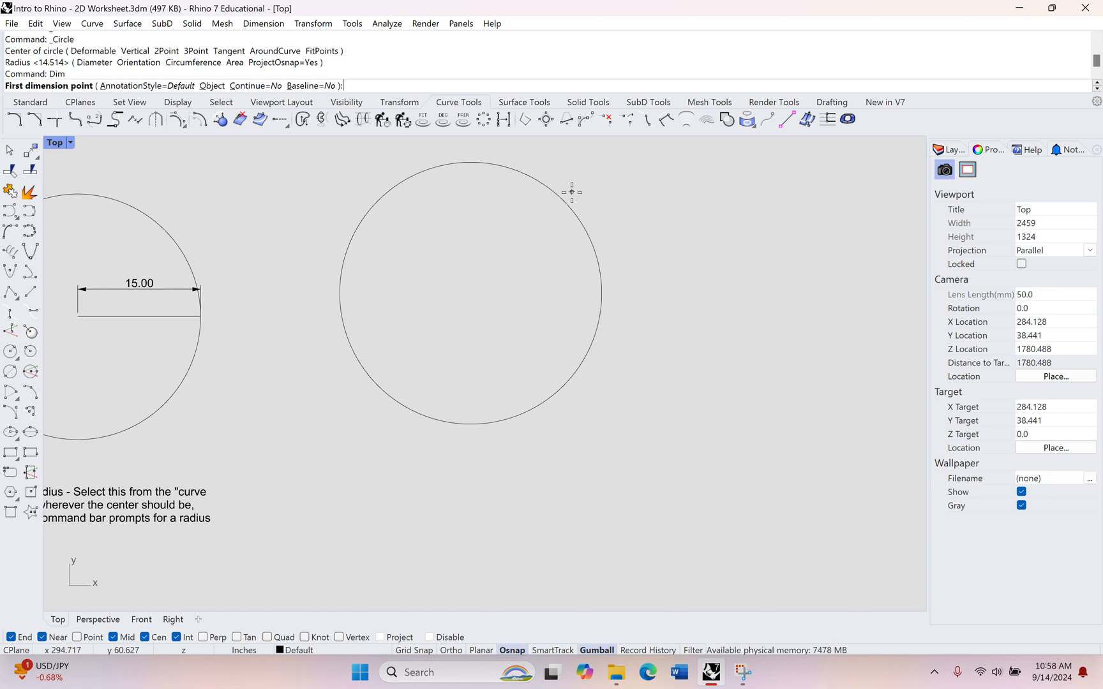
{"action": "left_click", "coordinate": [578, 217]}
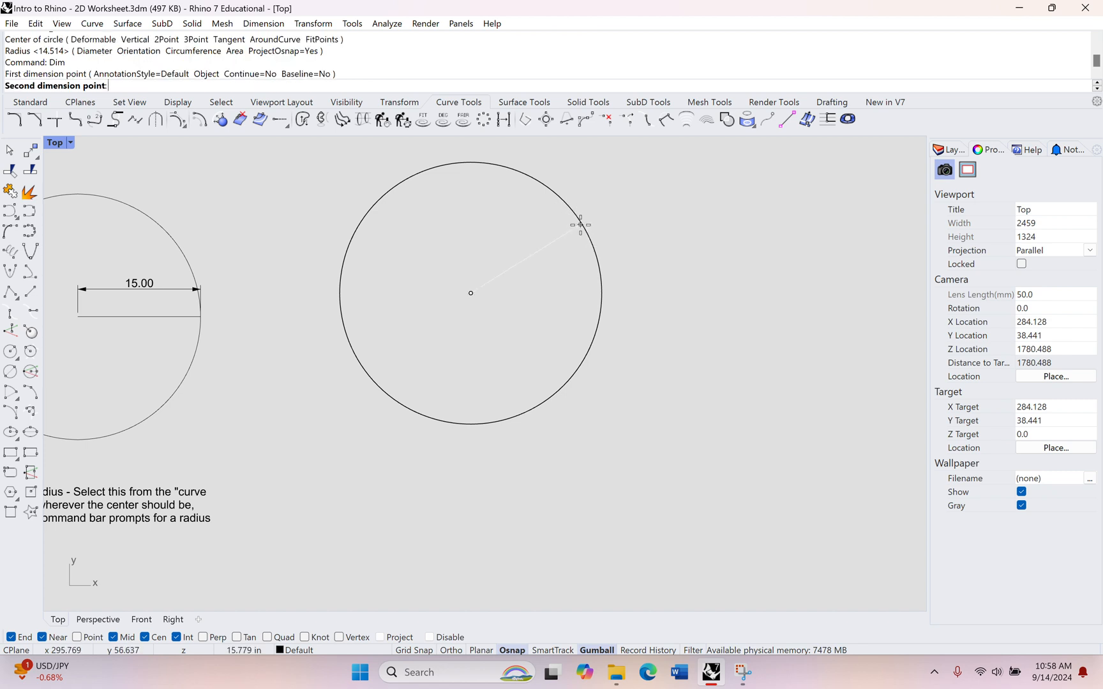
{"action": "left_click", "coordinate": [601, 293]}
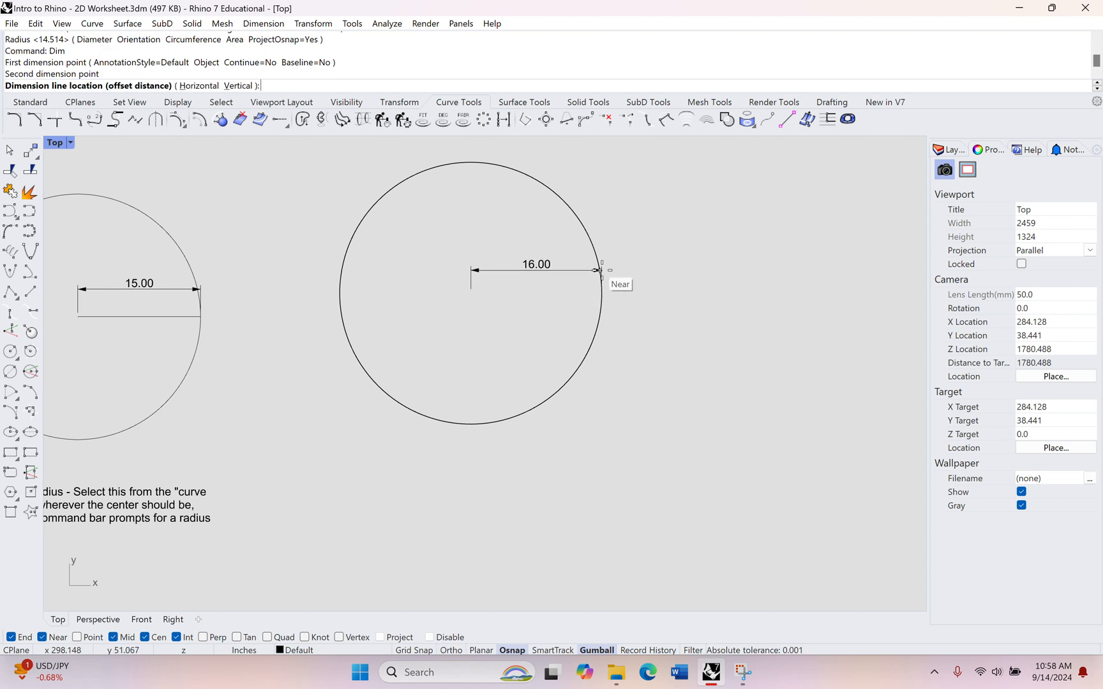
{"action": "left_click", "coordinate": [605, 271]}
Delete the radius dimension and the 16-inch circle beside the Circle Center Radius example
{"action": "left_click", "coordinate": [546, 267]}
{"action": "key", "text": "Delete"}
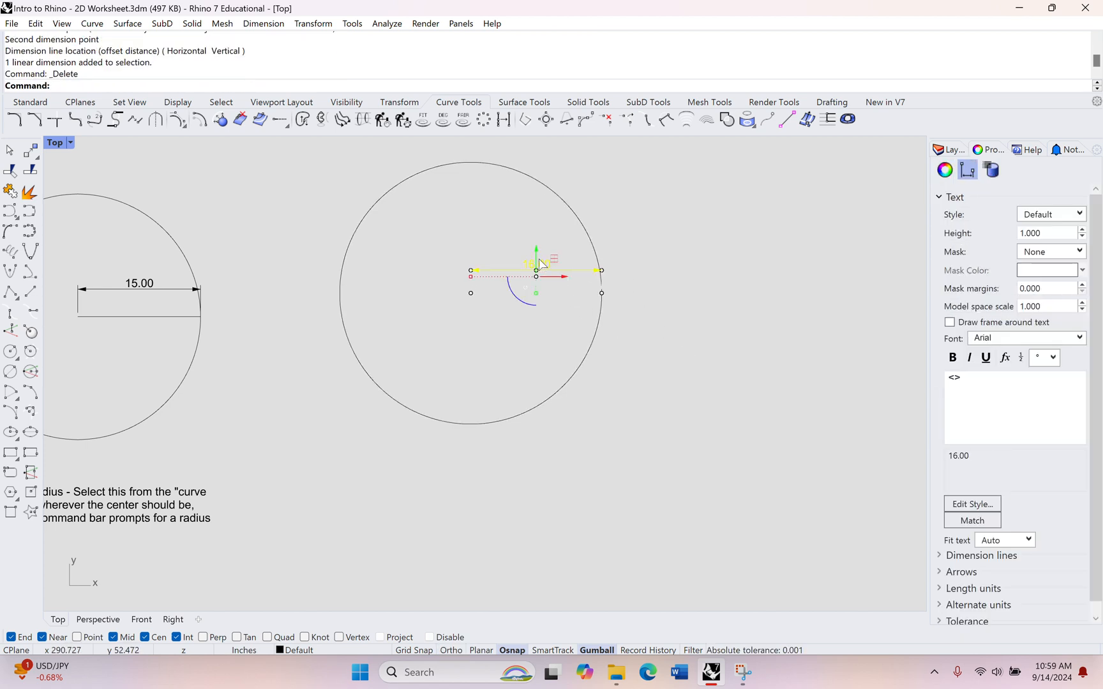
{"action": "left_click", "coordinate": [551, 193]}
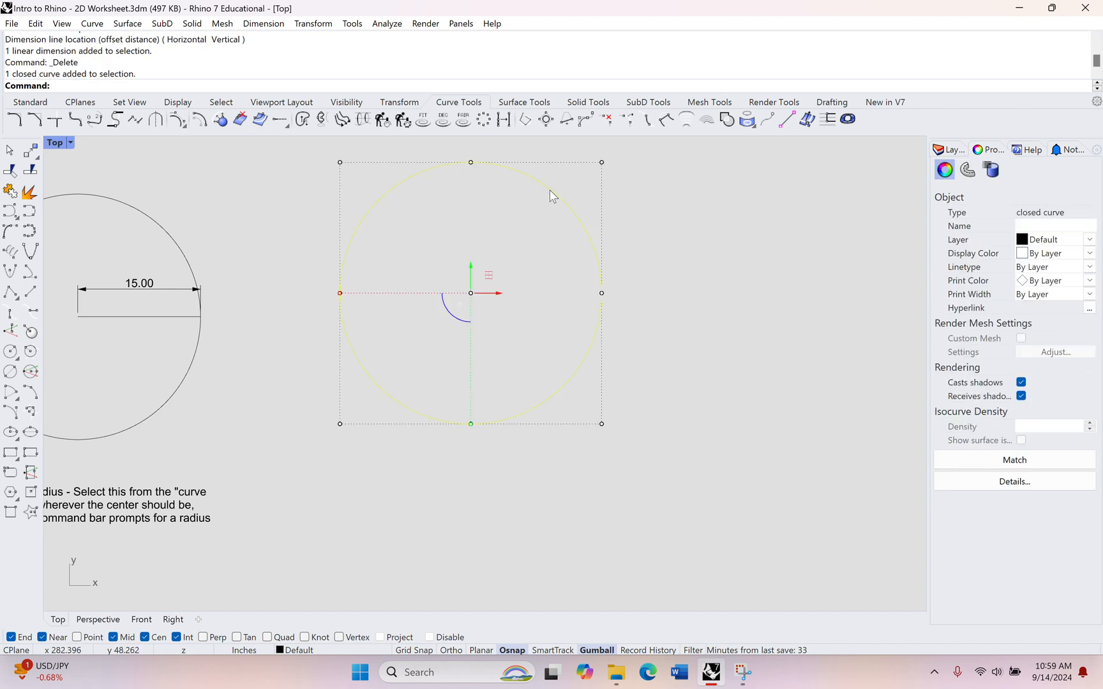
{"action": "key", "text": "Delete"}
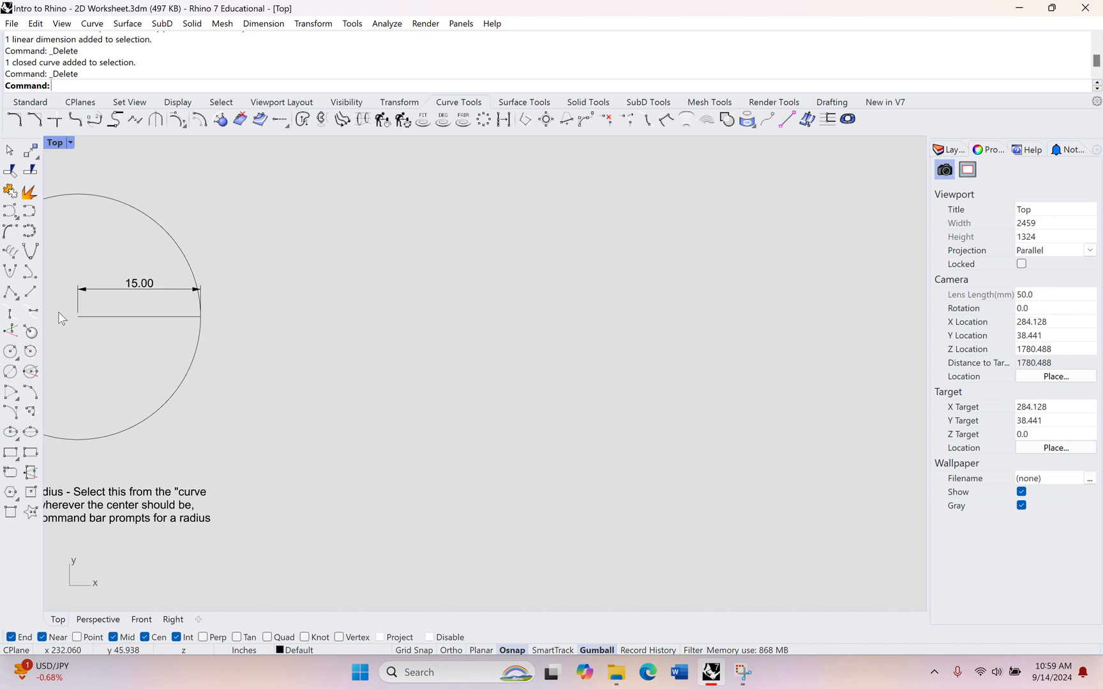
Draw a horizontal line 20 inches long in the empty area beside the Circle Center Radius example, with Ortho turned on
{"action": "left_click", "coordinate": [30, 291]}
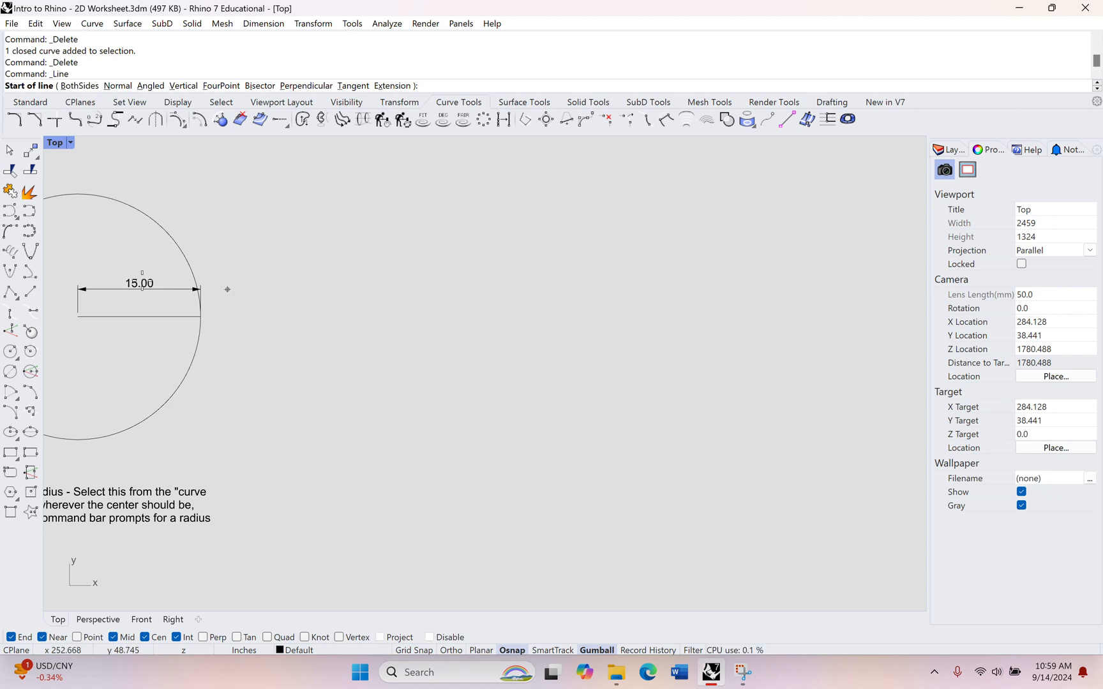
{"action": "left_click", "coordinate": [398, 304]}
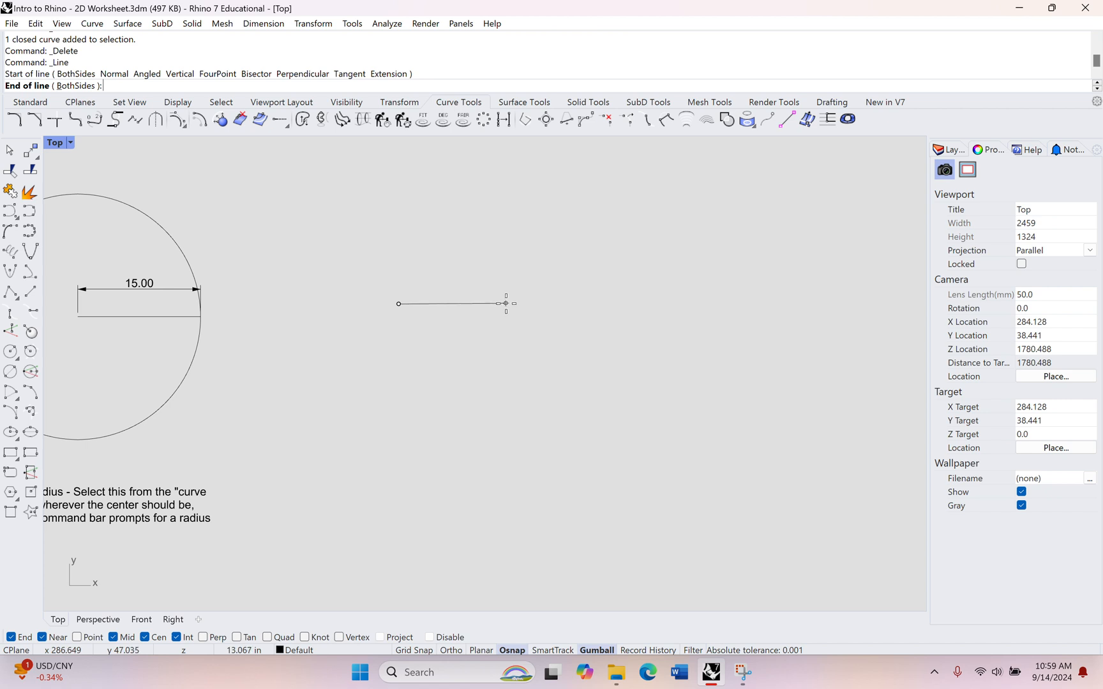
{"action": "type", "text": "20"}
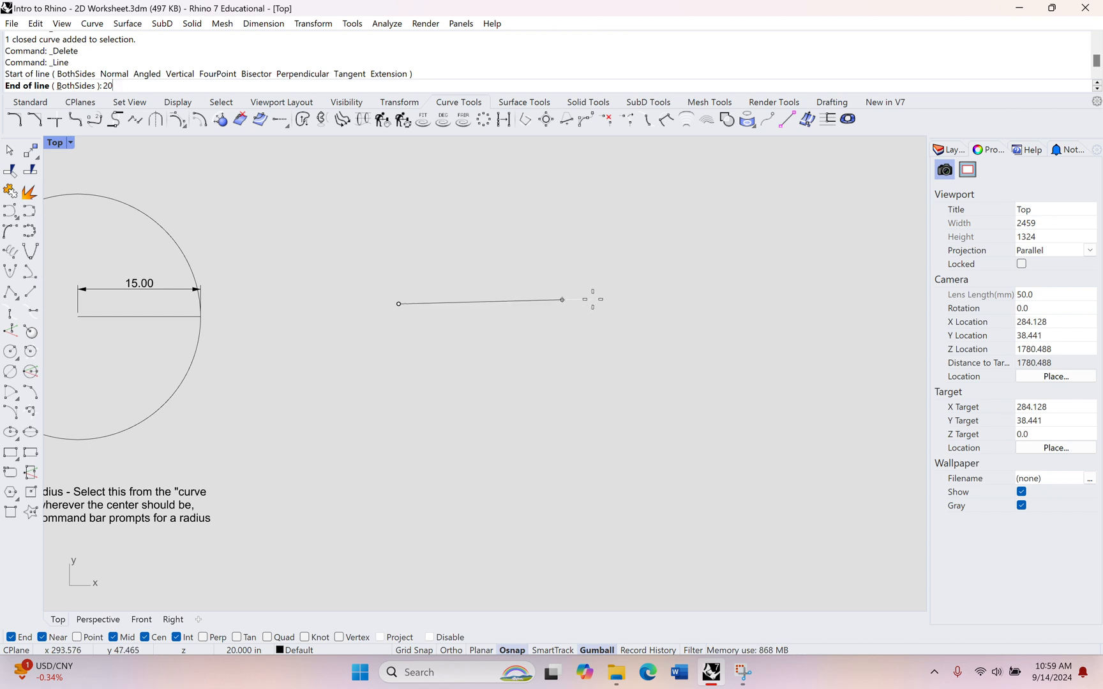
{"action": "key", "text": "F8"}
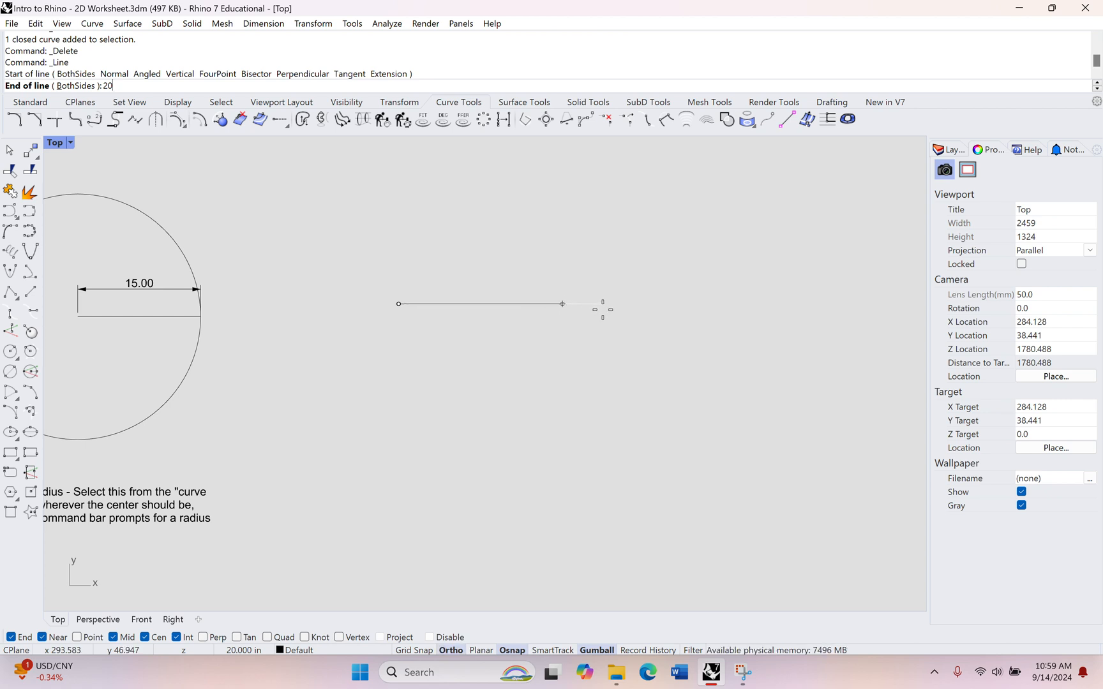
Finish the 20-inch horizontal line to the right of the circle and add a linear dimension above it
{"action": "left_click", "coordinate": [596, 304]}
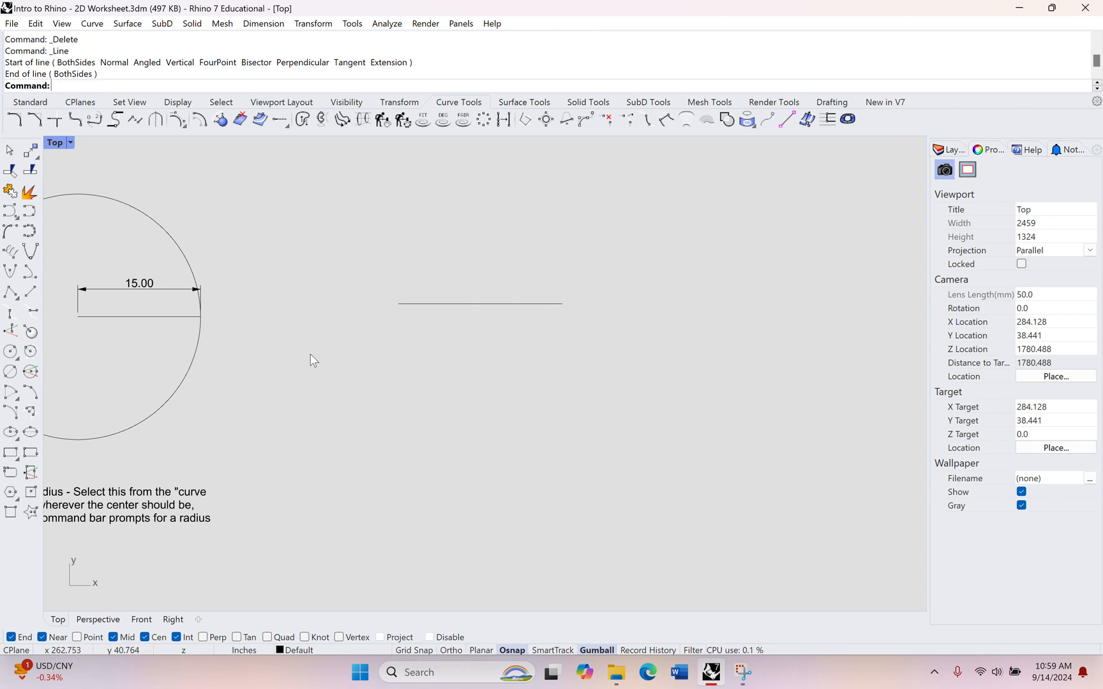
{"action": "key", "text": "Return"}
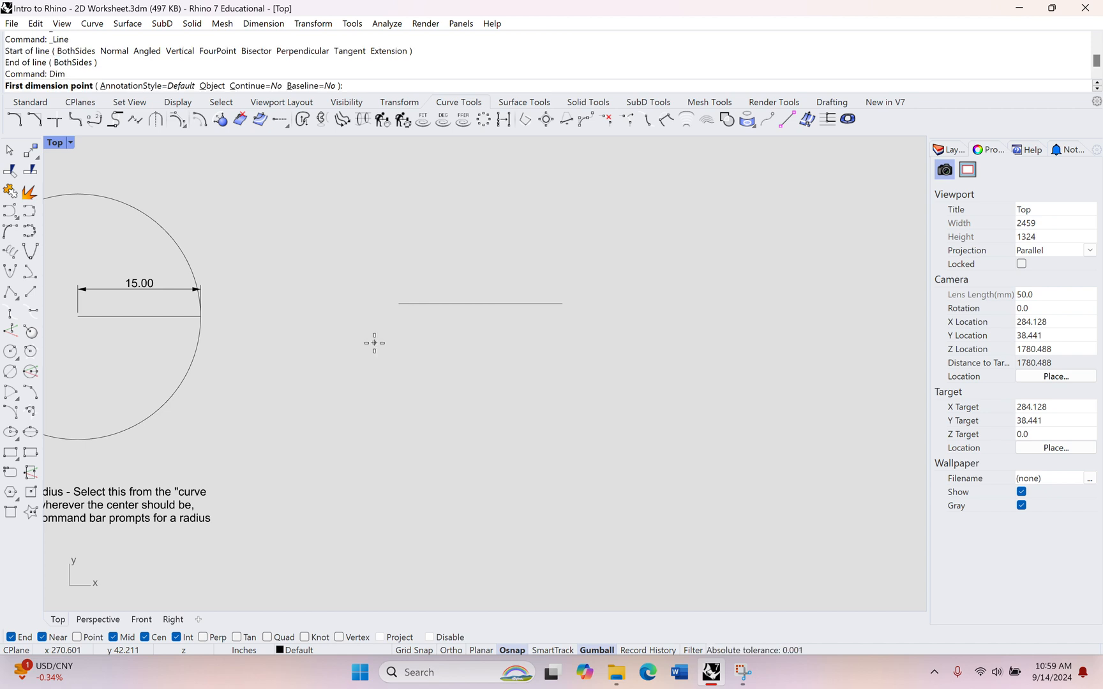
{"action": "left_click", "coordinate": [398, 304]}
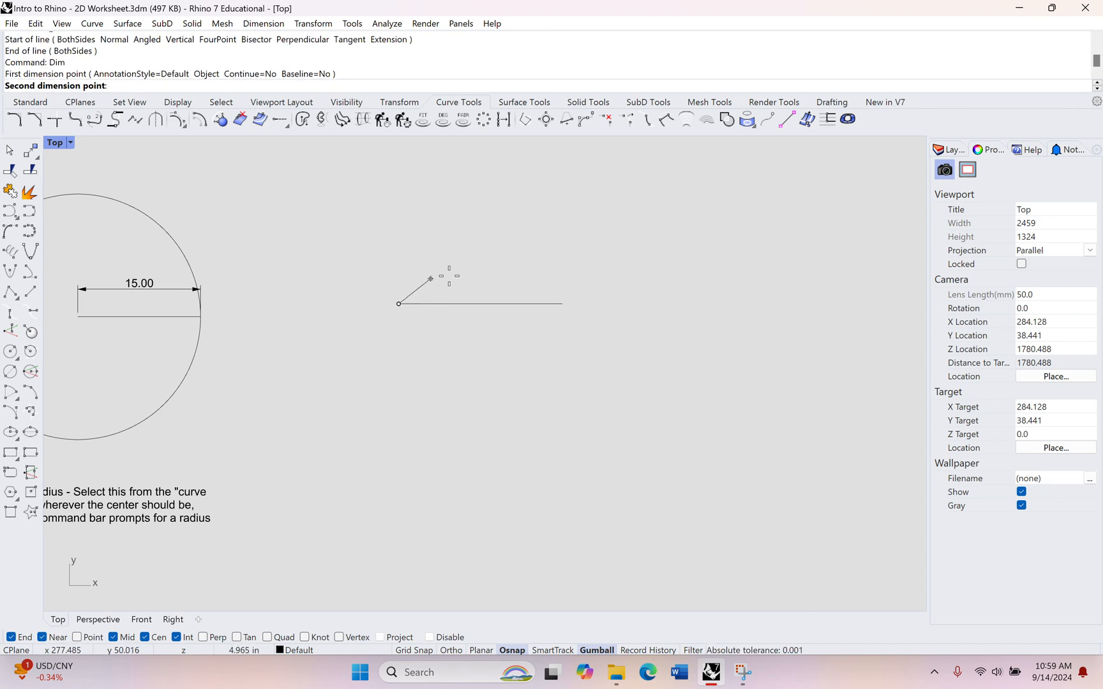
{"action": "left_click", "coordinate": [562, 303]}
{"action": "left_click", "coordinate": [520, 263]}
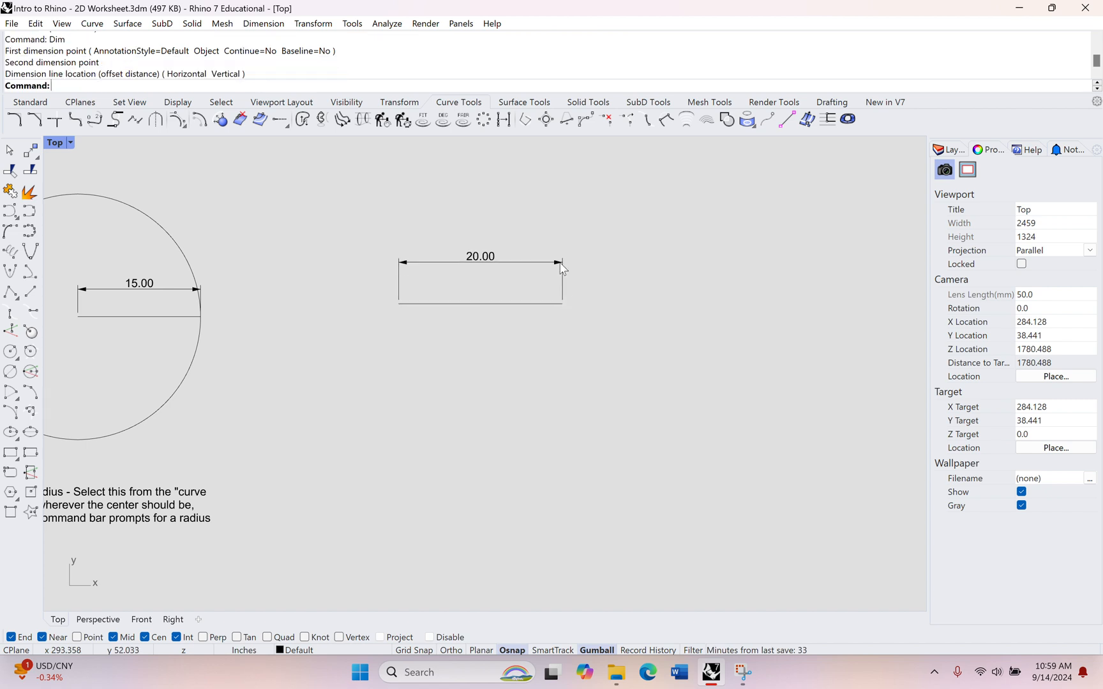
Delete the practice line beside the circle together with its dimension
{"action": "scroll", "coordinate": [494, 269], "scroll_direction": "up", "scroll_amount": 3}
{"action": "left_click", "coordinate": [467, 252]}
{"action": "key", "text": "Delete"}
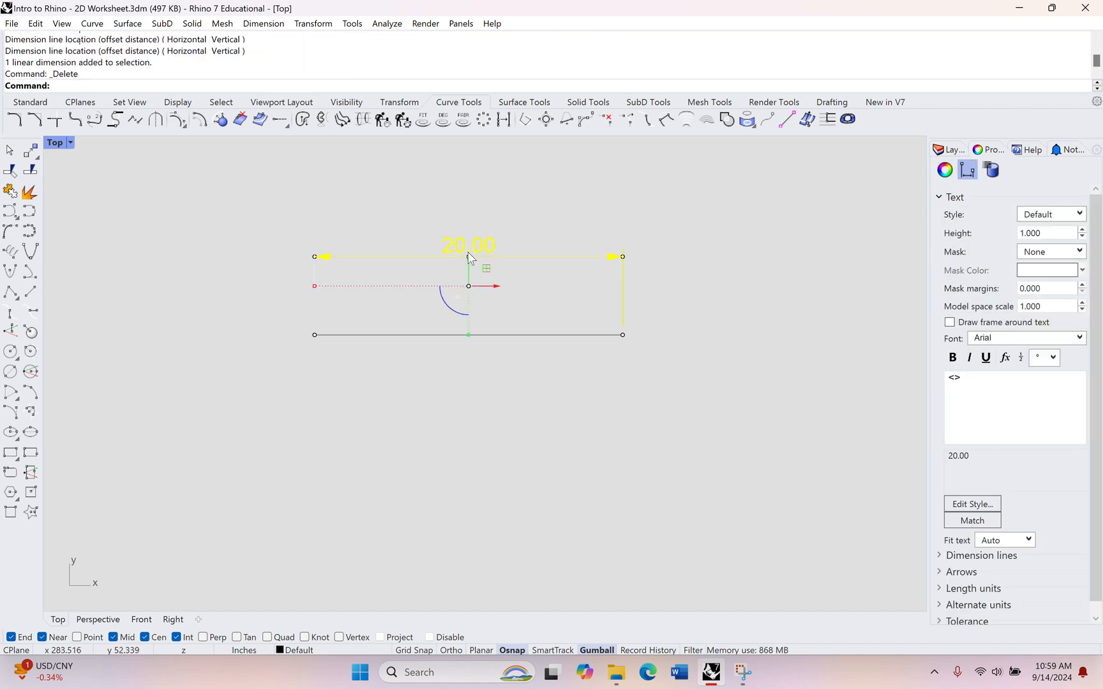
{"action": "left_click_drag", "start_coordinate": [468, 302], "coordinate": [305, 453]}
{"action": "key", "text": "Delete"}
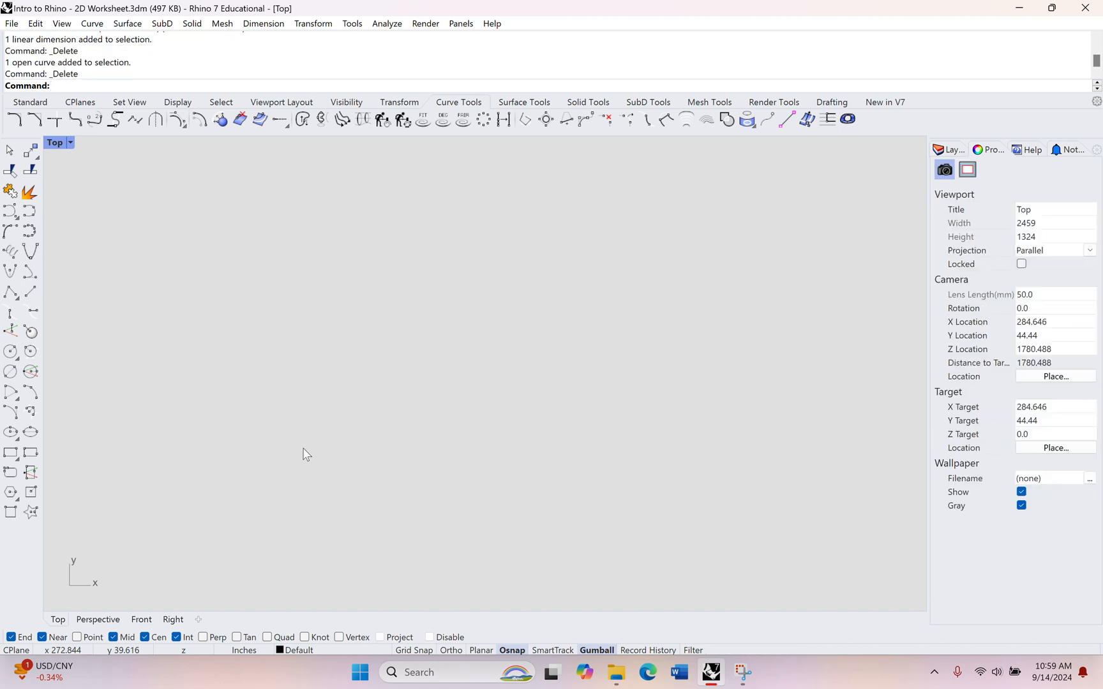
Draw a corner-to-corner rectangle with length 16 and width 30 inches in the empty area beside the circle
{"action": "left_click", "coordinate": [10, 454]}
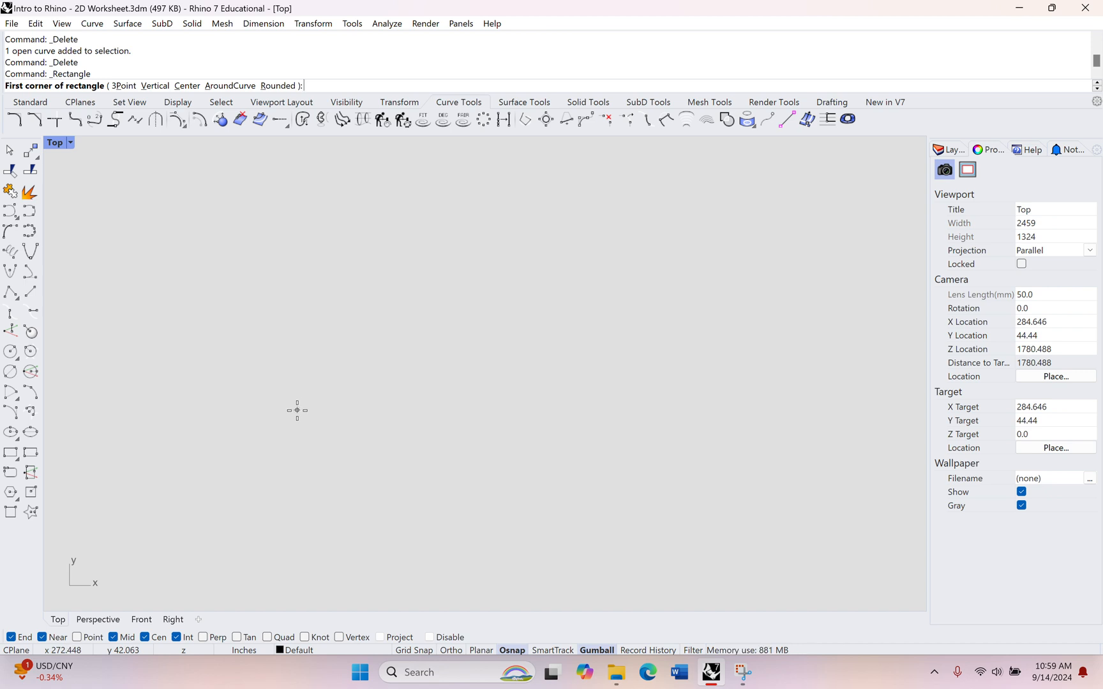
{"action": "left_click", "coordinate": [297, 404]}
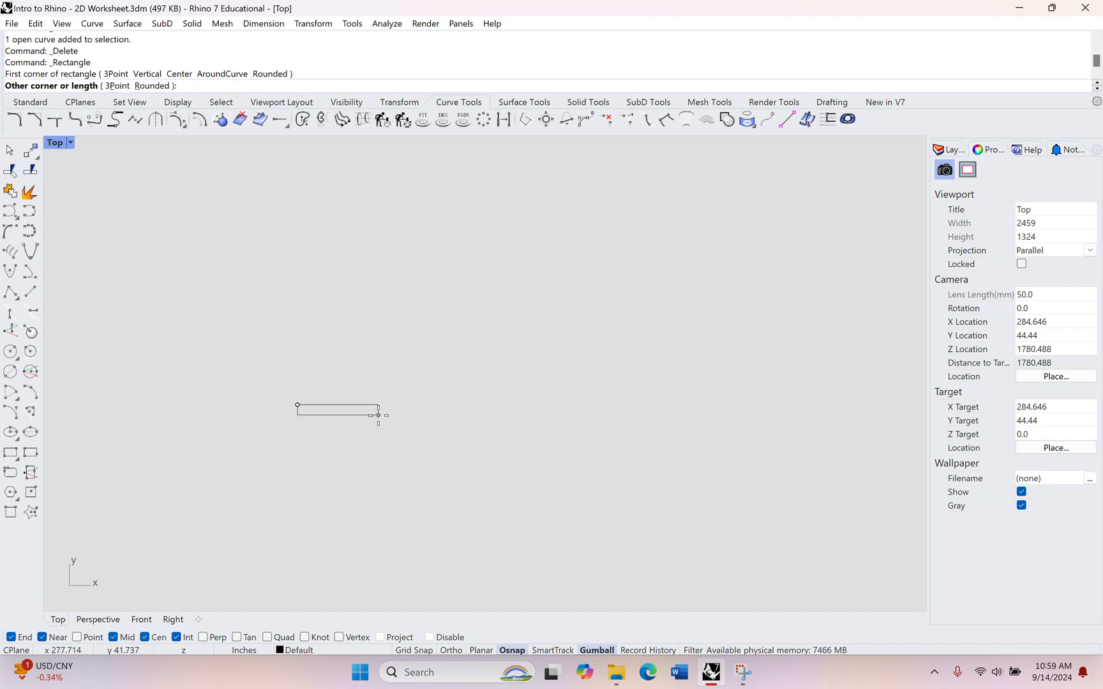
{"action": "type", "text": "16"}
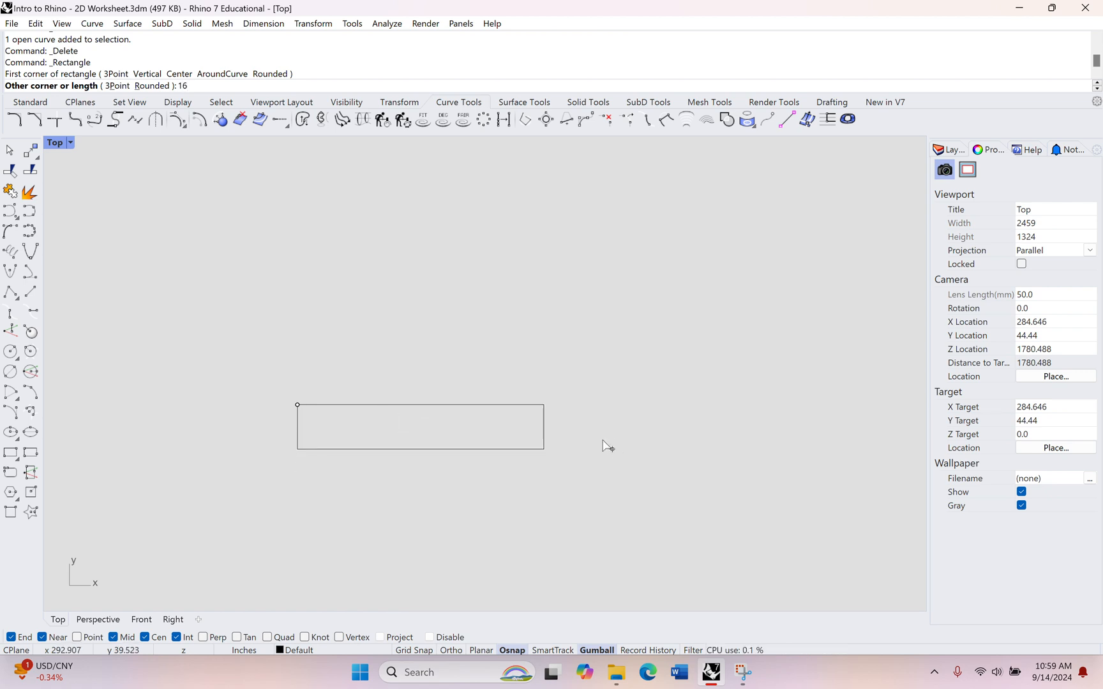
{"action": "key", "text": "Return"}
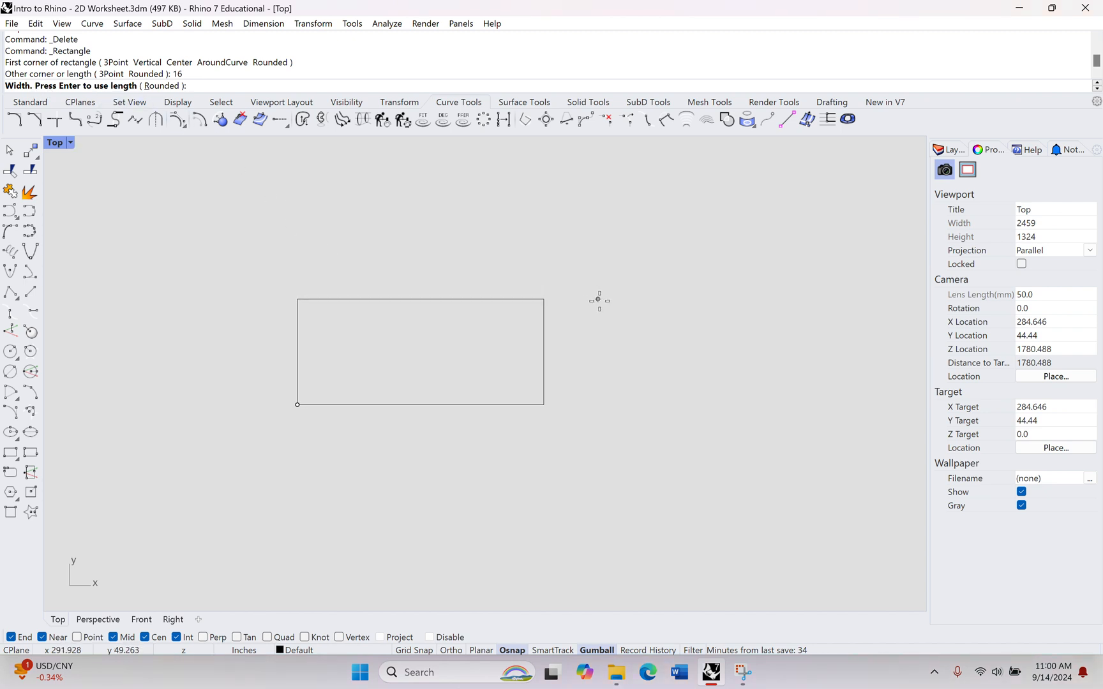
{"action": "right_click_drag", "start_coordinate": [598, 301], "coordinate": [672, 436]}
{"action": "type", "text": "20"}
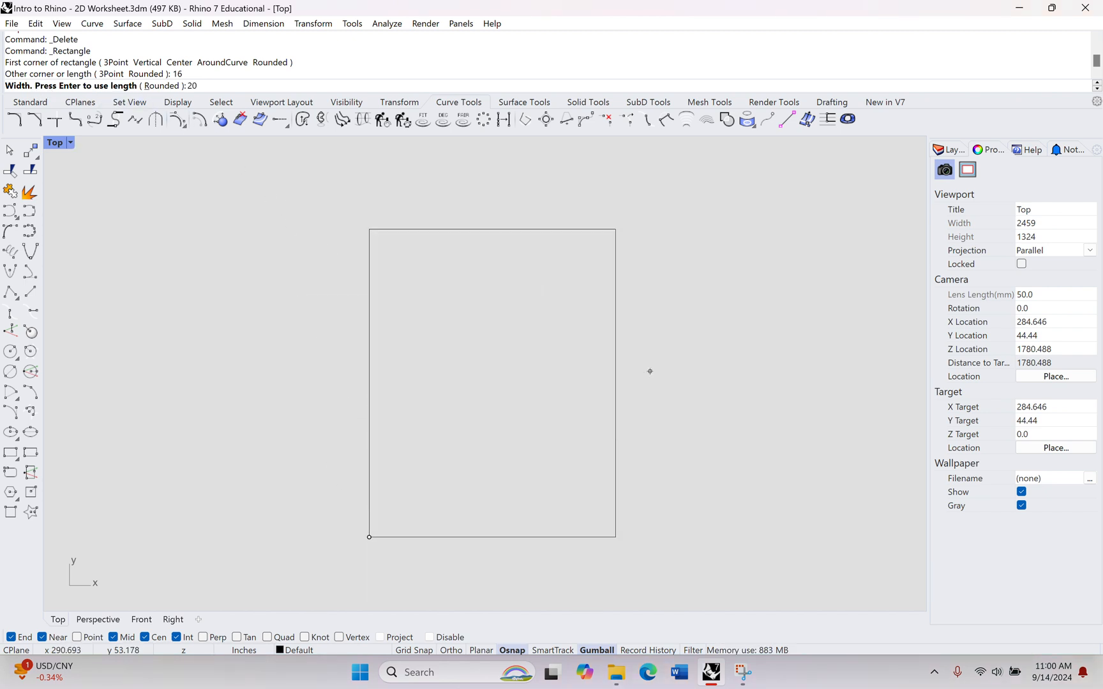
{"action": "key", "text": "BackSpace"}
{"action": "key", "text": "BackSpace"}
{"action": "type", "text": "30"}
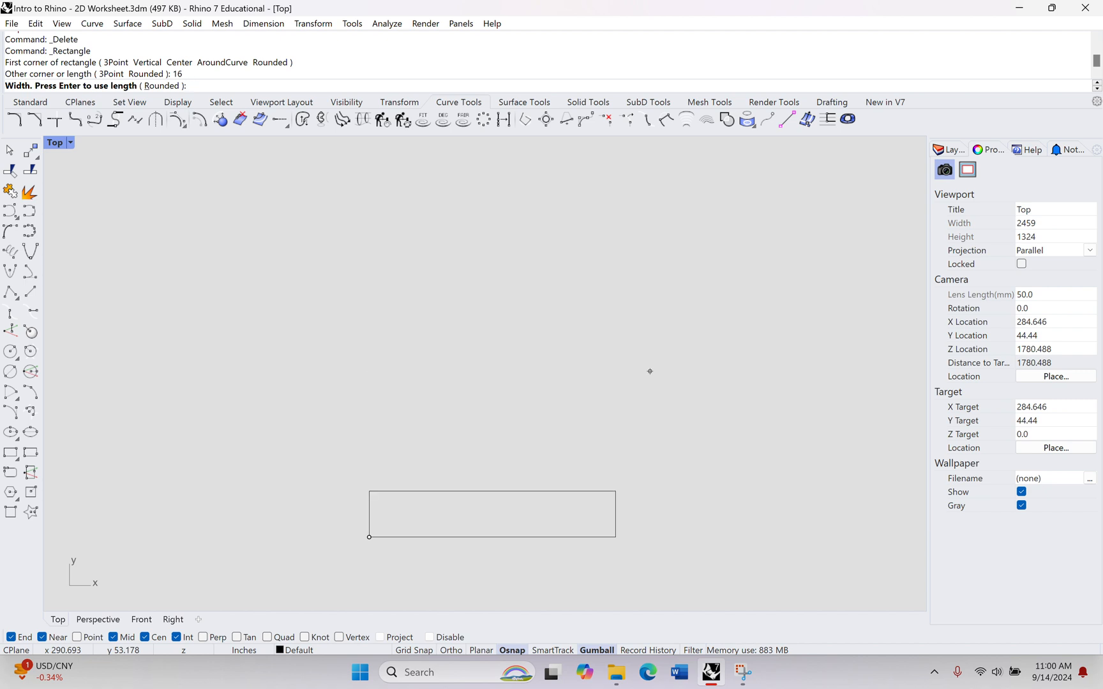
{"action": "scroll", "coordinate": [649, 371], "scroll_direction": "down", "scroll_amount": 2}
{"action": "right_click_drag", "start_coordinate": [649, 371], "coordinate": [567, 426]}
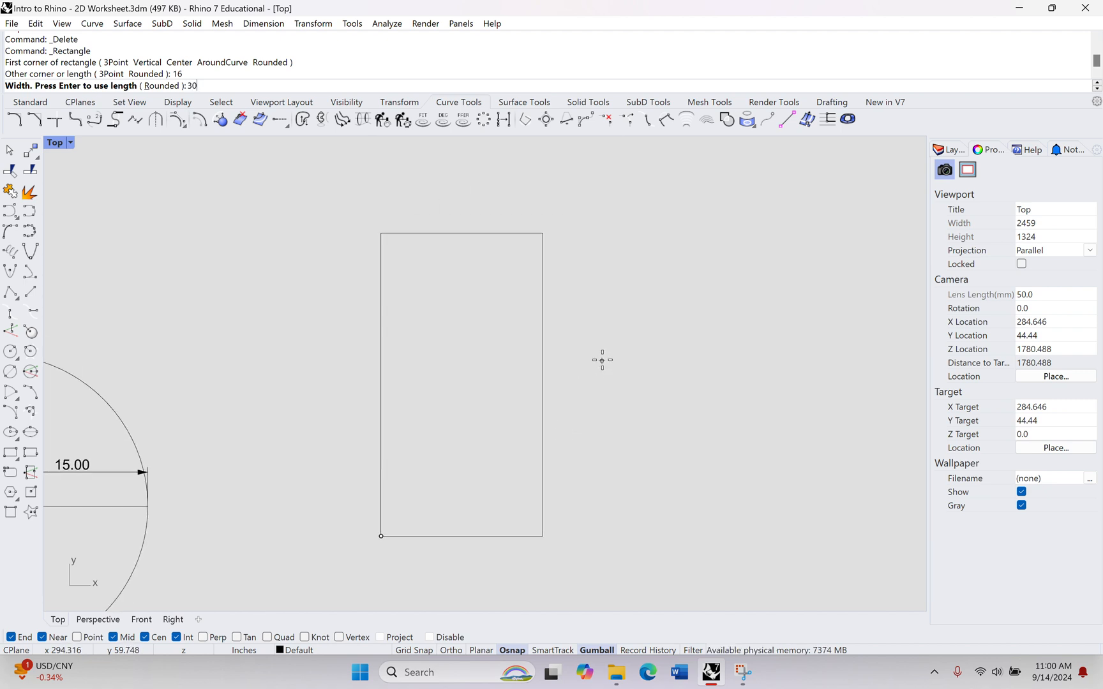
{"action": "key", "text": "Return"}
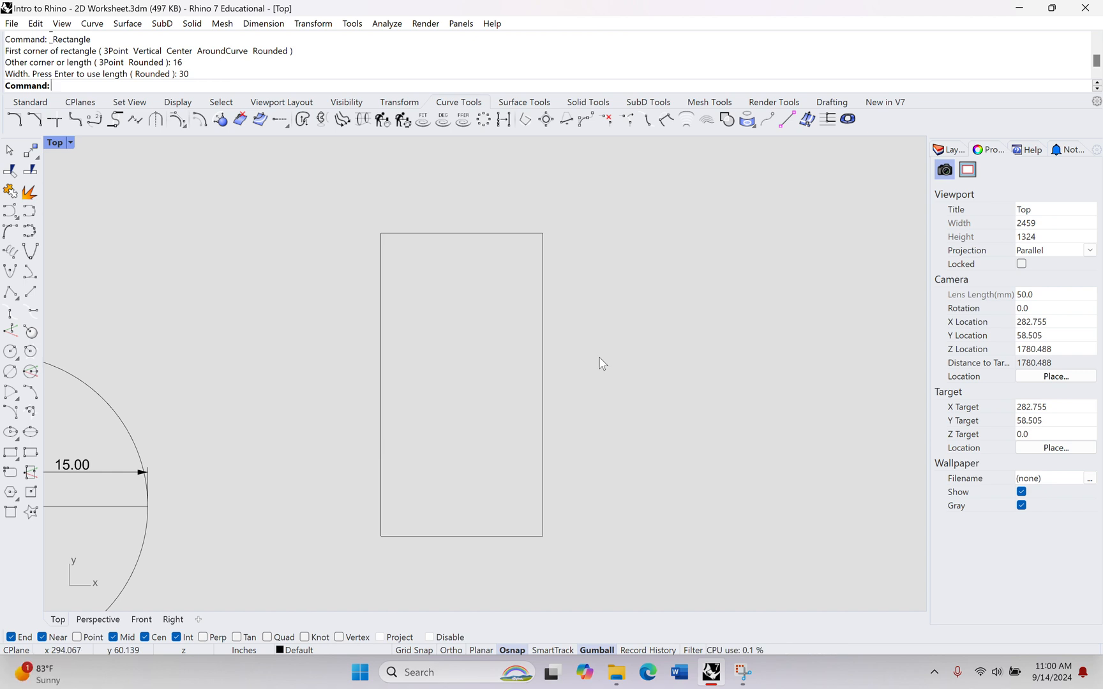
Add linear dimensions to the rectangle's top edge and right edge using Dim
{"action": "type", "text": "Dim"}
{"action": "key", "text": "Return"}
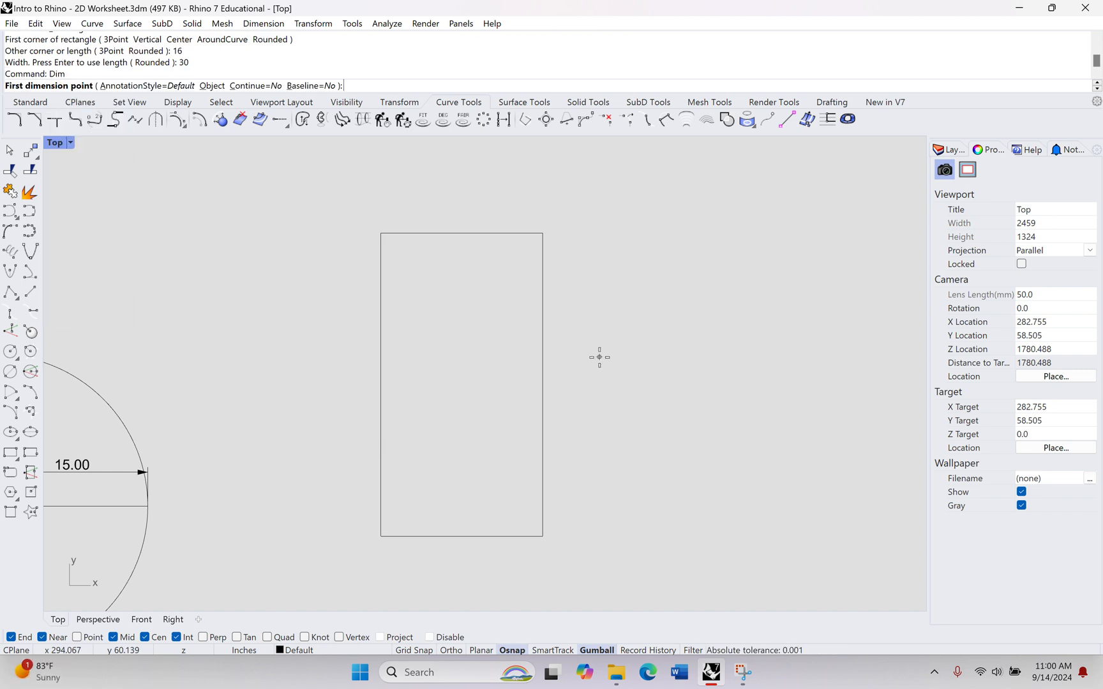
{"action": "left_click", "coordinate": [381, 233]}
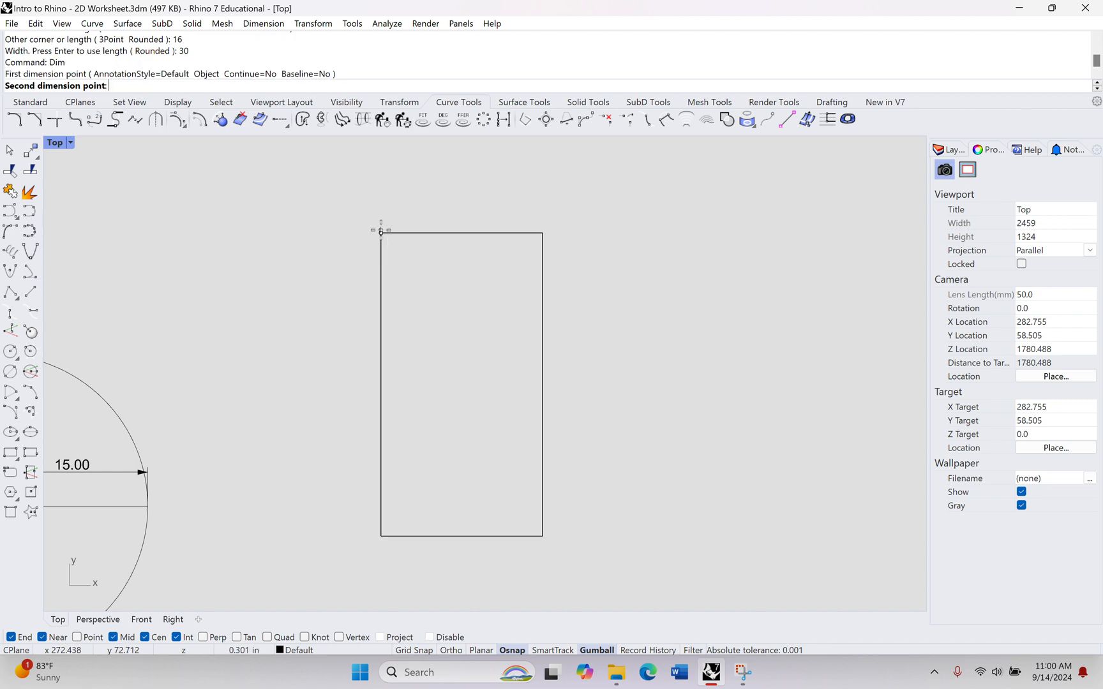
{"action": "left_click", "coordinate": [542, 233]}
{"action": "left_click", "coordinate": [546, 203]}
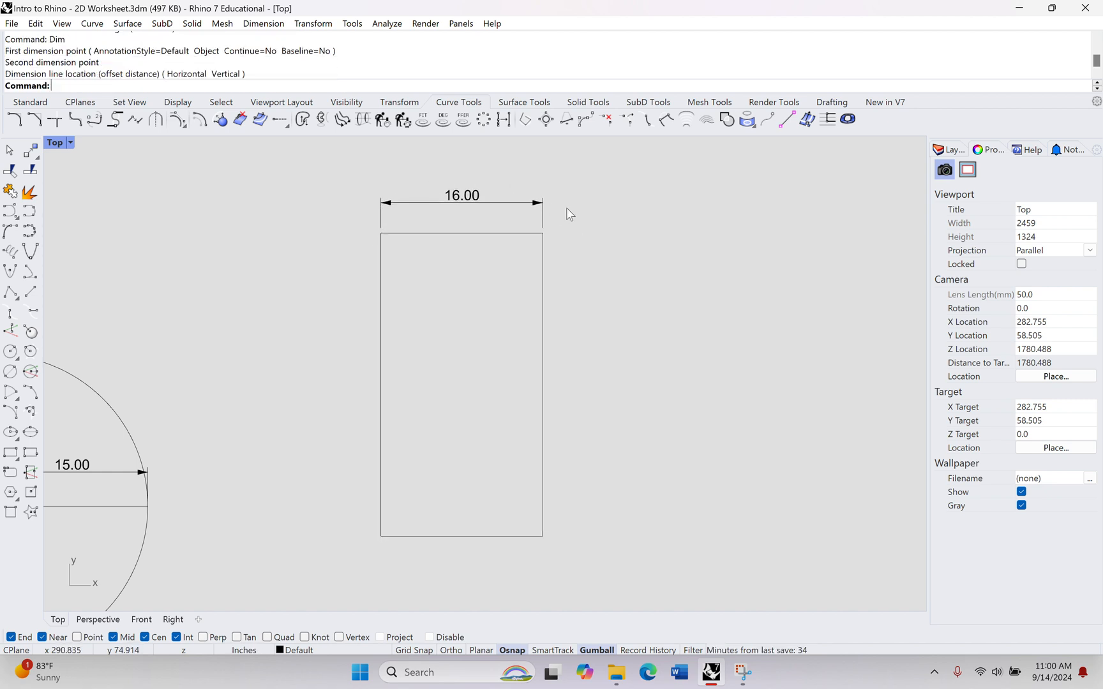
{"action": "key", "text": "Return"}
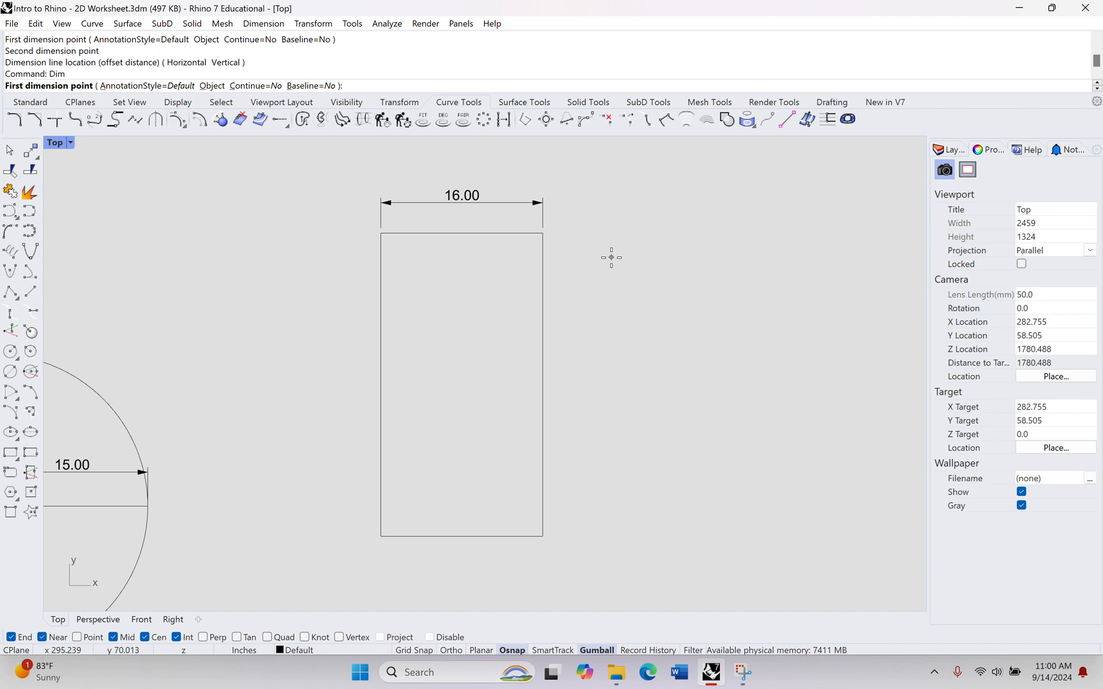
{"action": "left_click", "coordinate": [542, 233]}
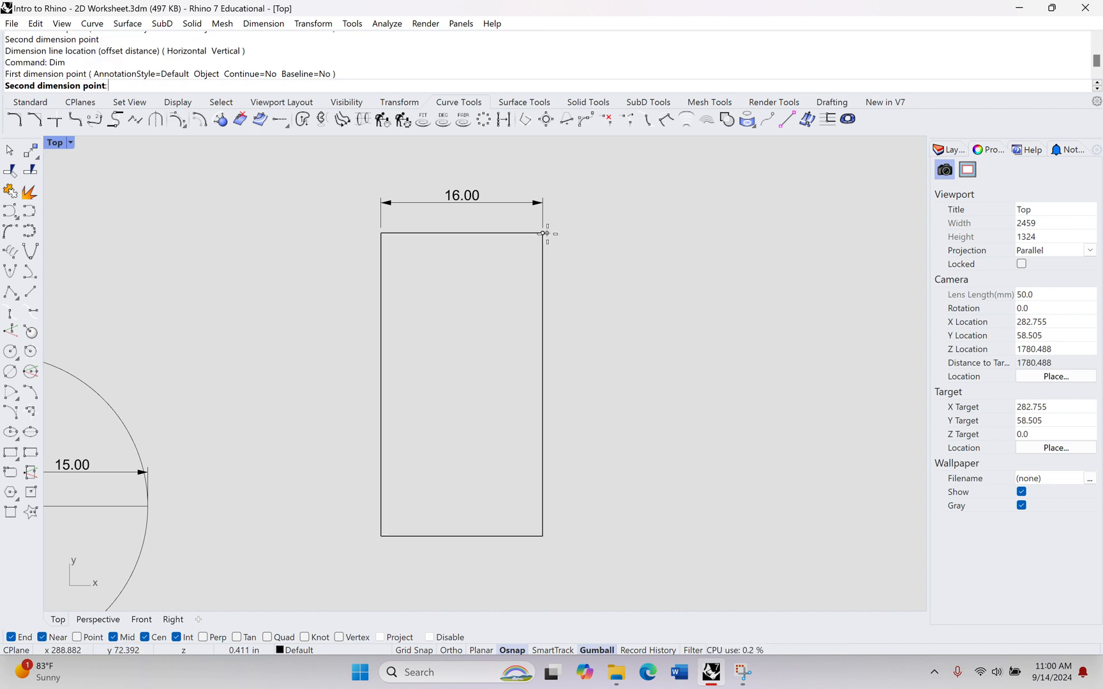
{"action": "left_click", "coordinate": [543, 536]}
{"action": "left_click", "coordinate": [624, 536]}
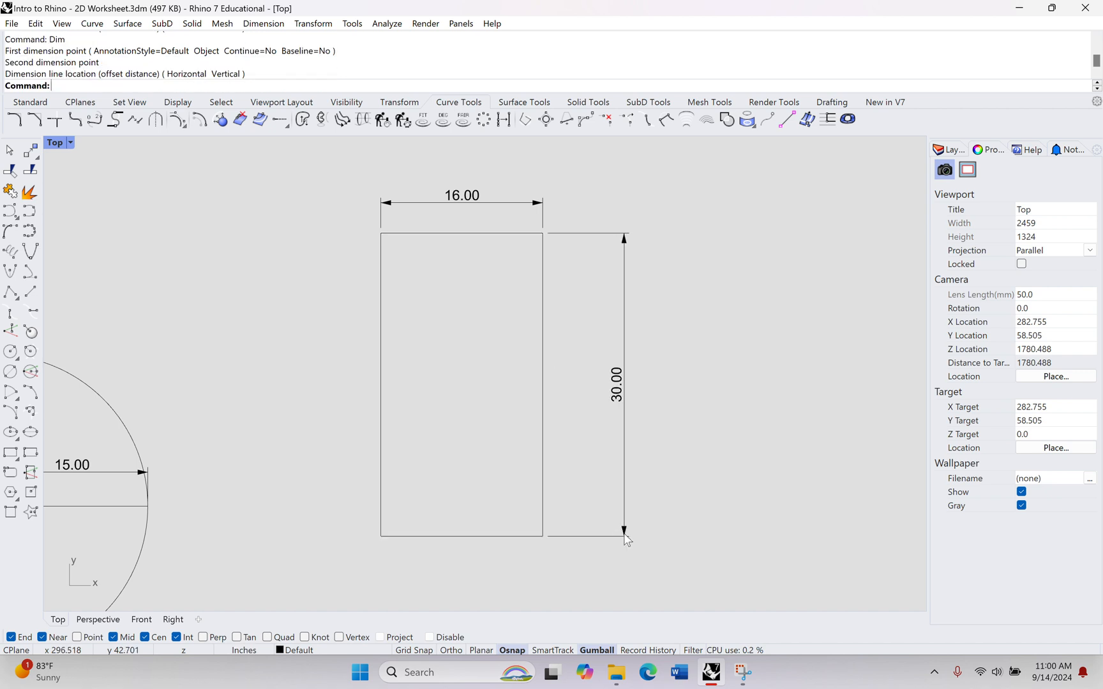
Delete both linear dimensions from the rectangle
{"action": "left_click", "coordinate": [622, 391]}
{"action": "key", "text": "Delete"}
{"action": "left_click", "coordinate": [465, 202]}
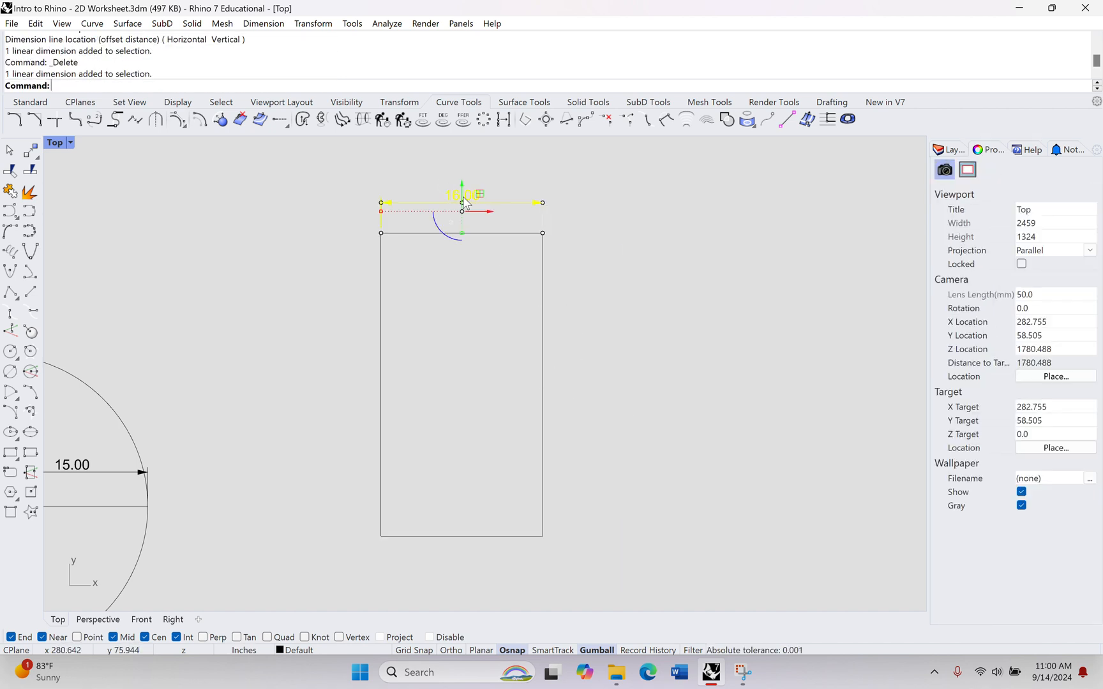
{"action": "key", "text": "Delete"}
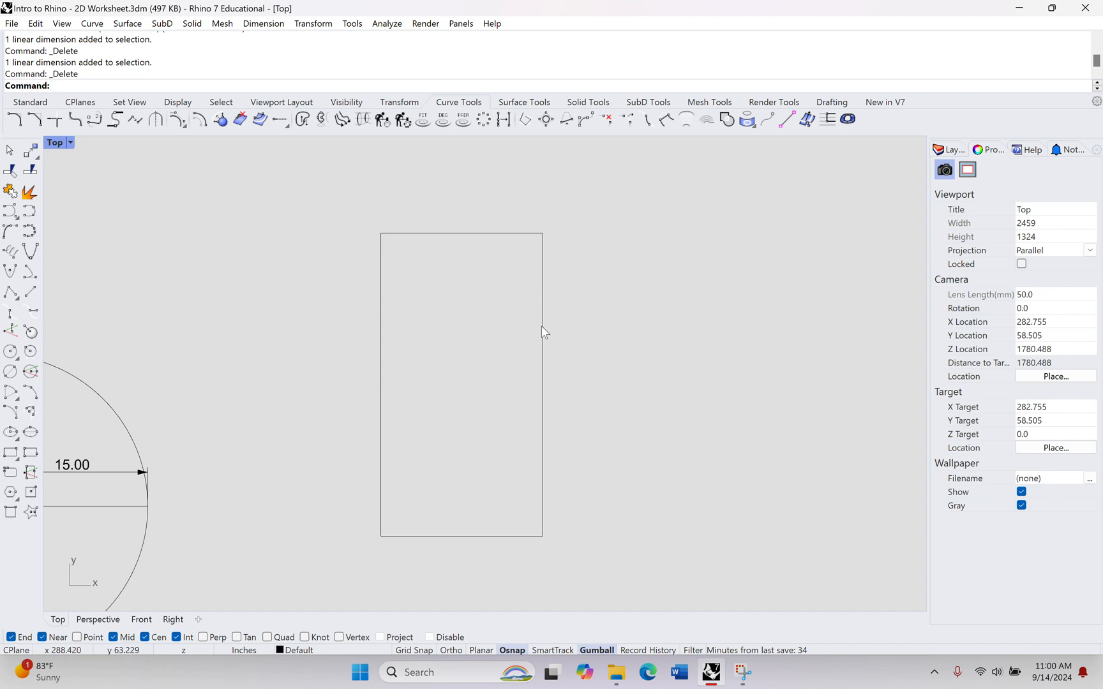
Rotate the rectangle 90 degrees about its center with the gumball and deselect it
{"action": "scroll", "coordinate": [542, 332], "scroll_direction": "up", "scroll_amount": 2}
{"action": "right_click_drag", "start_coordinate": [522, 337], "coordinate": [558, 306]}
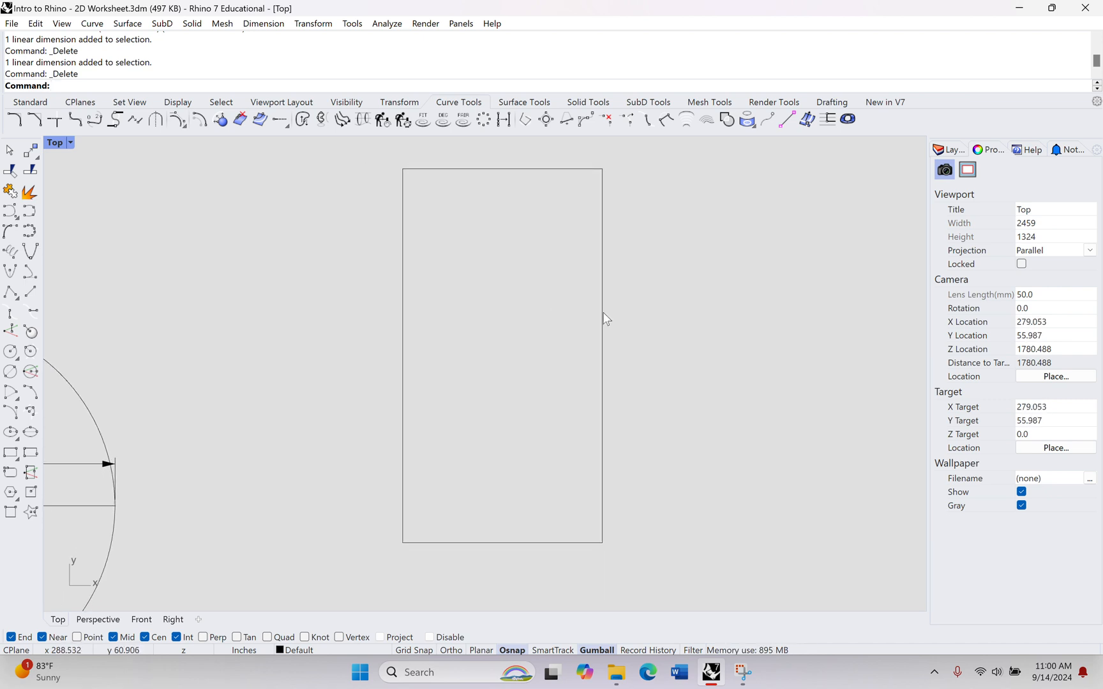
{"action": "left_click", "coordinate": [602, 316]}
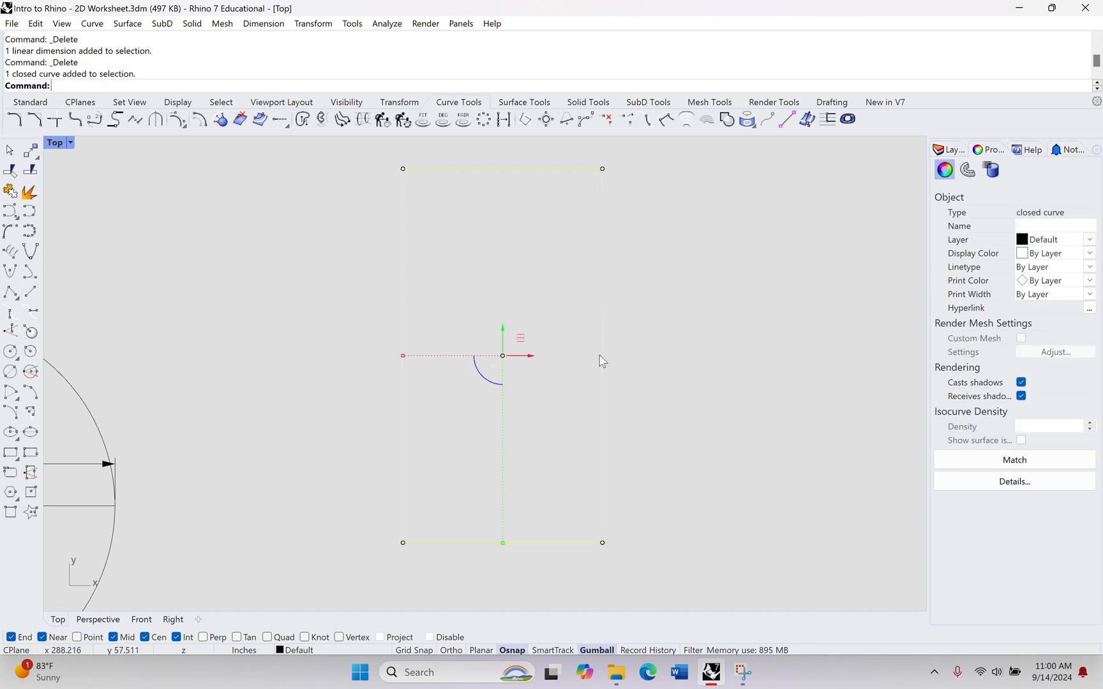
{"action": "left_click", "coordinate": [478, 371]}
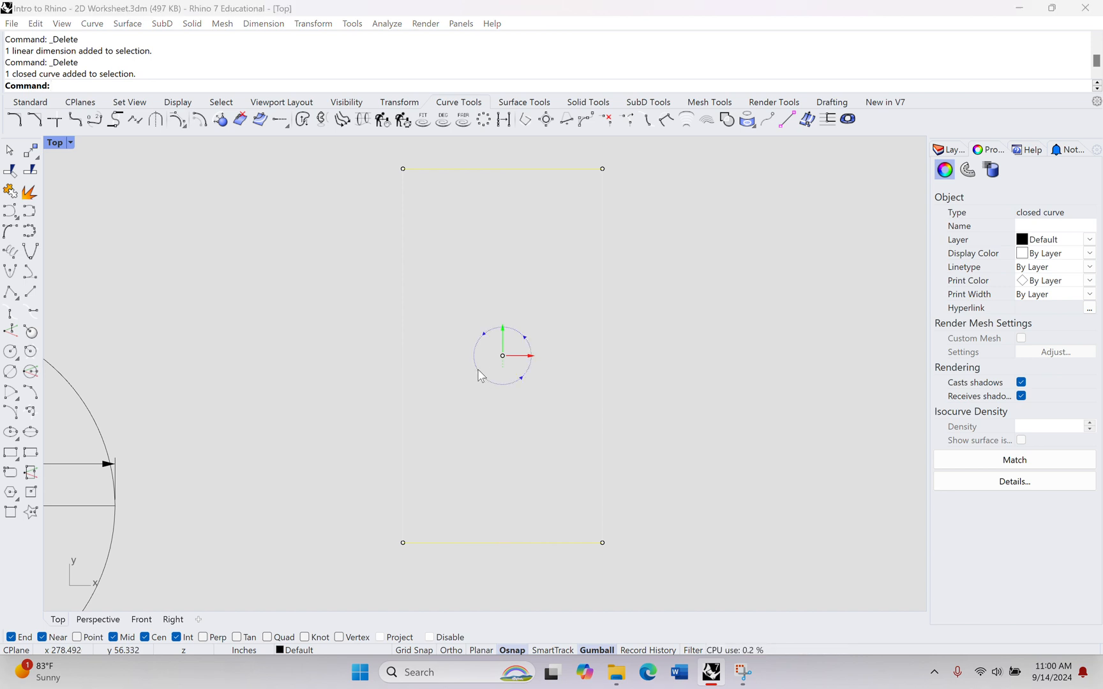
{"action": "type", "text": "90"}
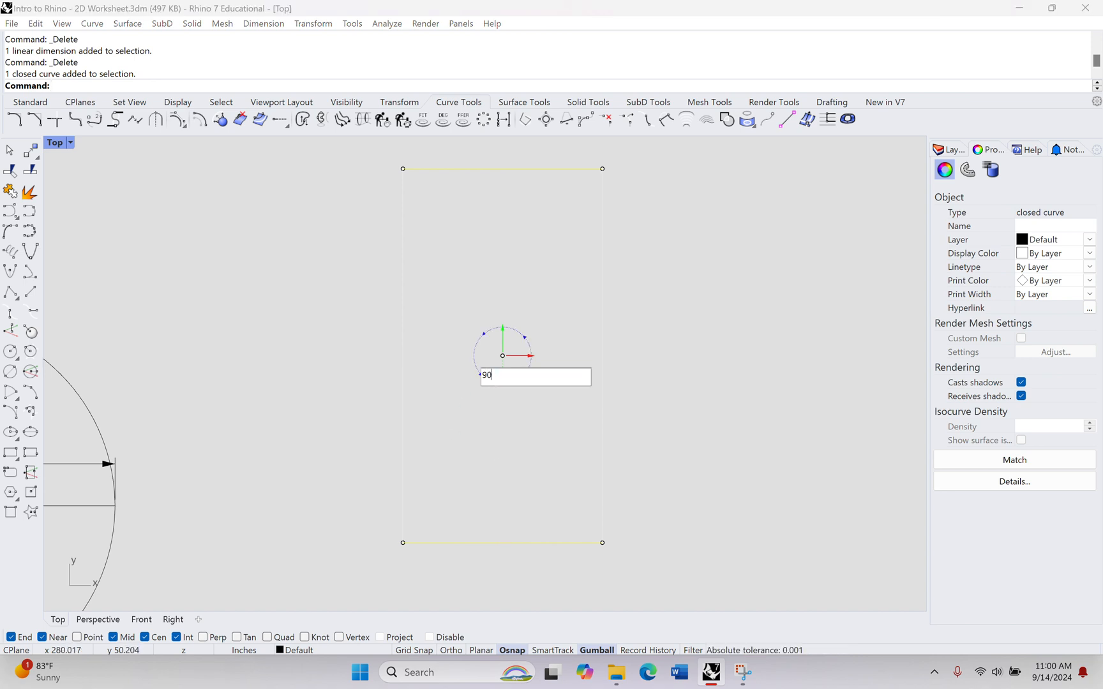
{"action": "key", "text": "Return"}
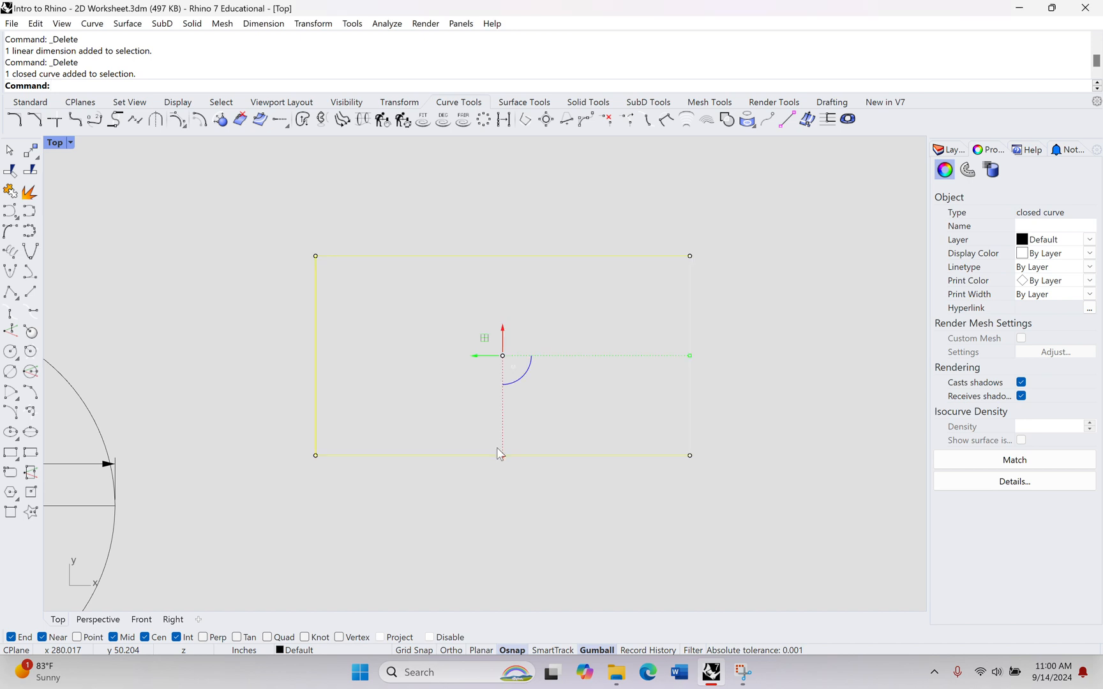
{"action": "left_click", "coordinate": [496, 527]}
Examine the worksheet's Building Shapes section, including the star polygon example and its instruction note
{"action": "scroll", "coordinate": [530, 404], "scroll_direction": "down", "scroll_amount": 6}
{"action": "right_click_drag", "start_coordinate": [553, 384], "coordinate": [385, 377]}
{"action": "scroll", "coordinate": [388, 373], "scroll_direction": "down", "scroll_amount": 10}
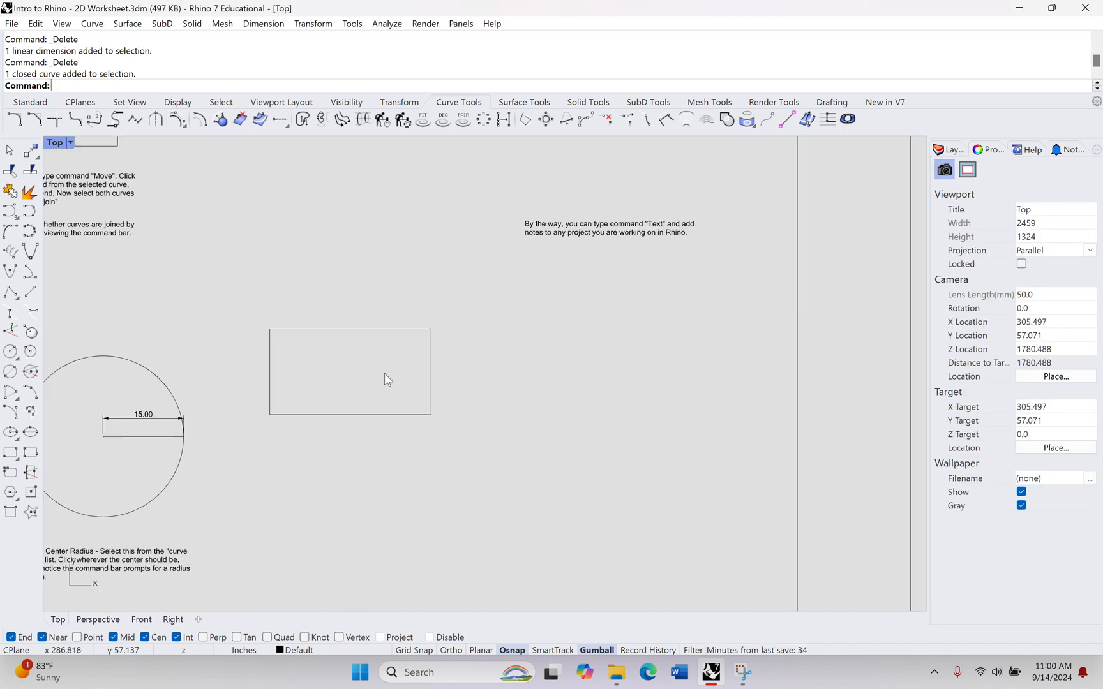
{"action": "right_click_drag", "start_coordinate": [456, 373], "coordinate": [854, 355]}
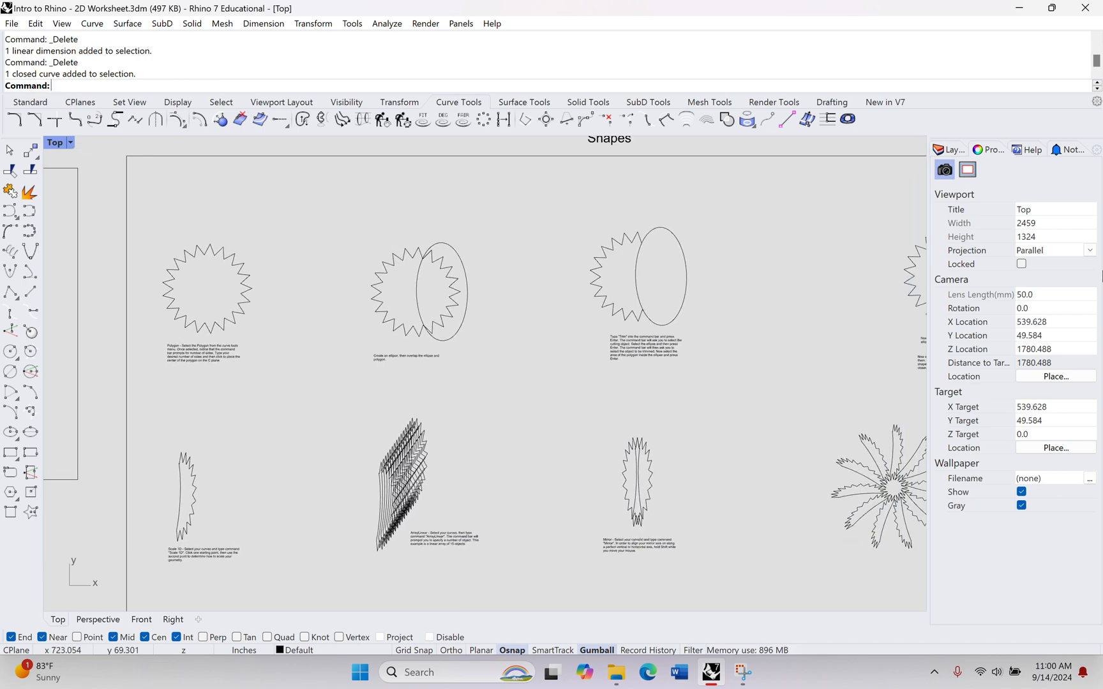
{"action": "scroll", "coordinate": [496, 221], "scroll_direction": "down", "scroll_amount": 3}
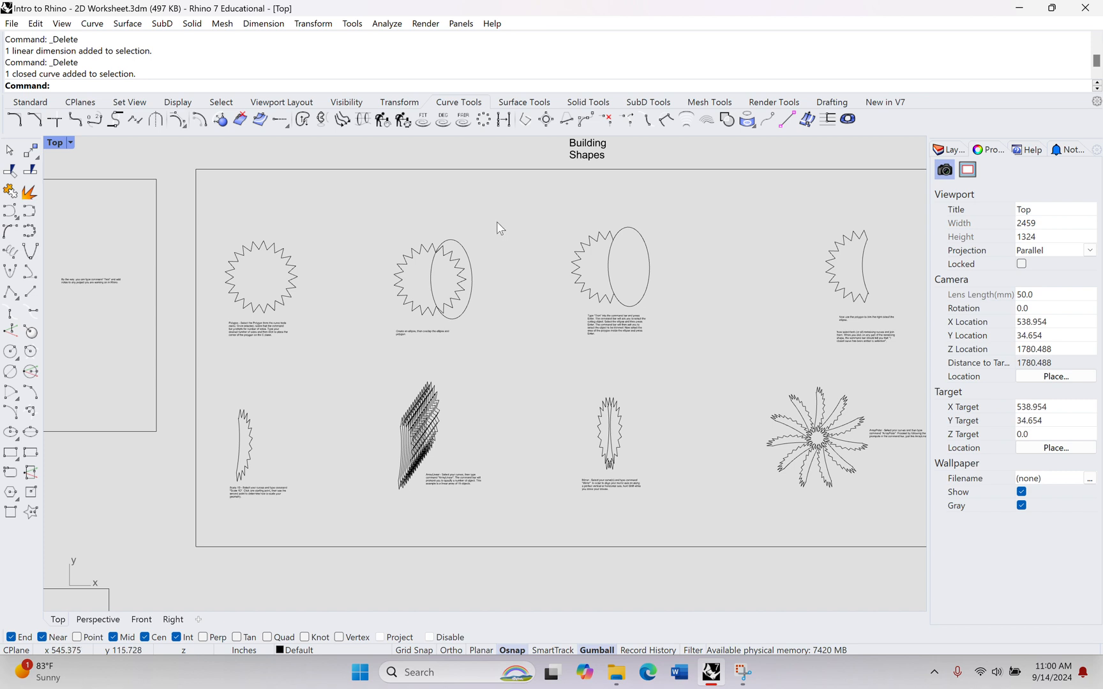
{"action": "scroll", "coordinate": [511, 229], "scroll_direction": "up", "scroll_amount": 2}
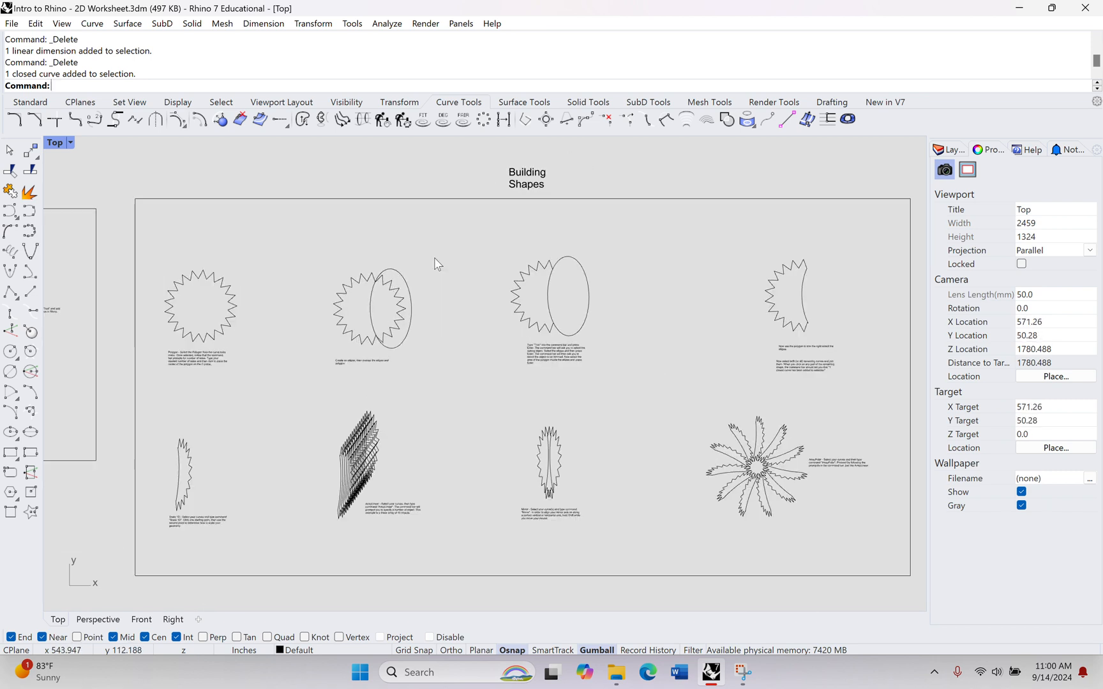
{"action": "right_click_drag", "start_coordinate": [329, 302], "coordinate": [485, 309]}
{"action": "scroll", "coordinate": [393, 305], "scroll_direction": "up", "scroll_amount": 5}
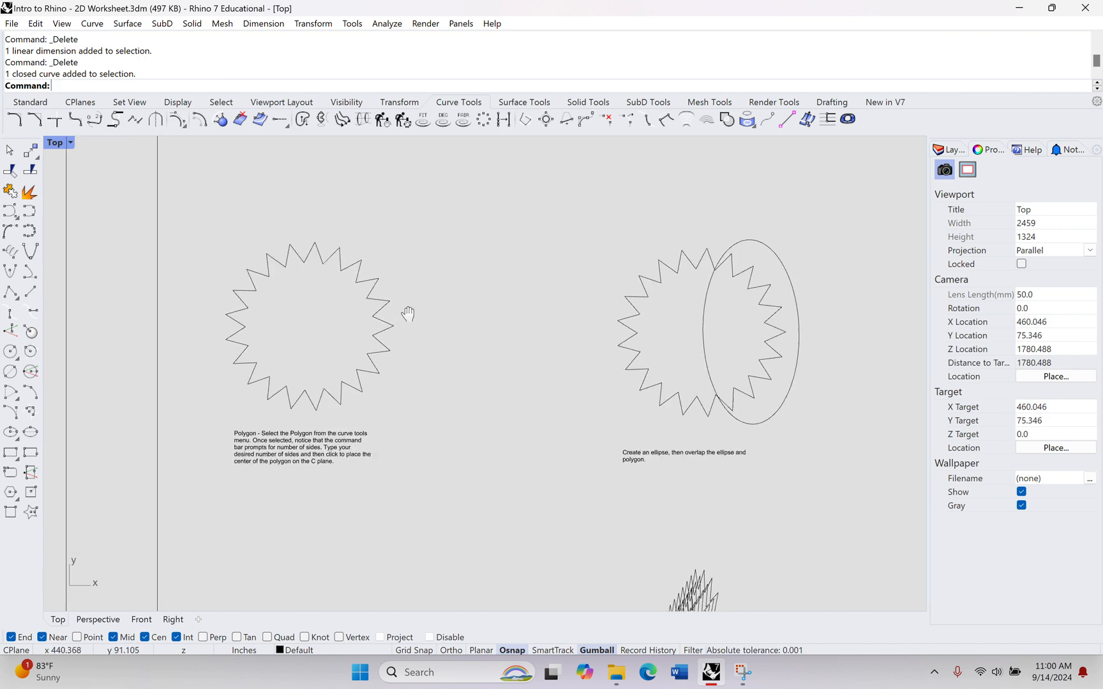
{"action": "scroll", "coordinate": [478, 319], "scroll_direction": "up", "scroll_amount": 4}
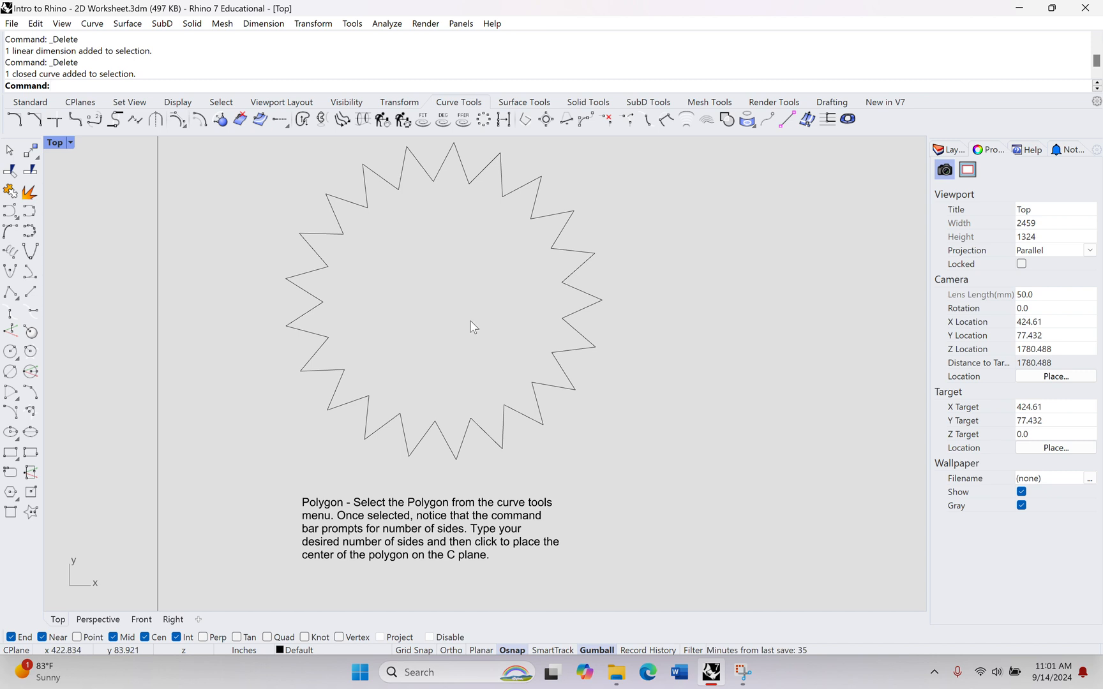
Draw a star polygon with 9 sides in the empty space between the polygon example and the ellipse example
{"action": "left_click", "coordinate": [31, 513]}
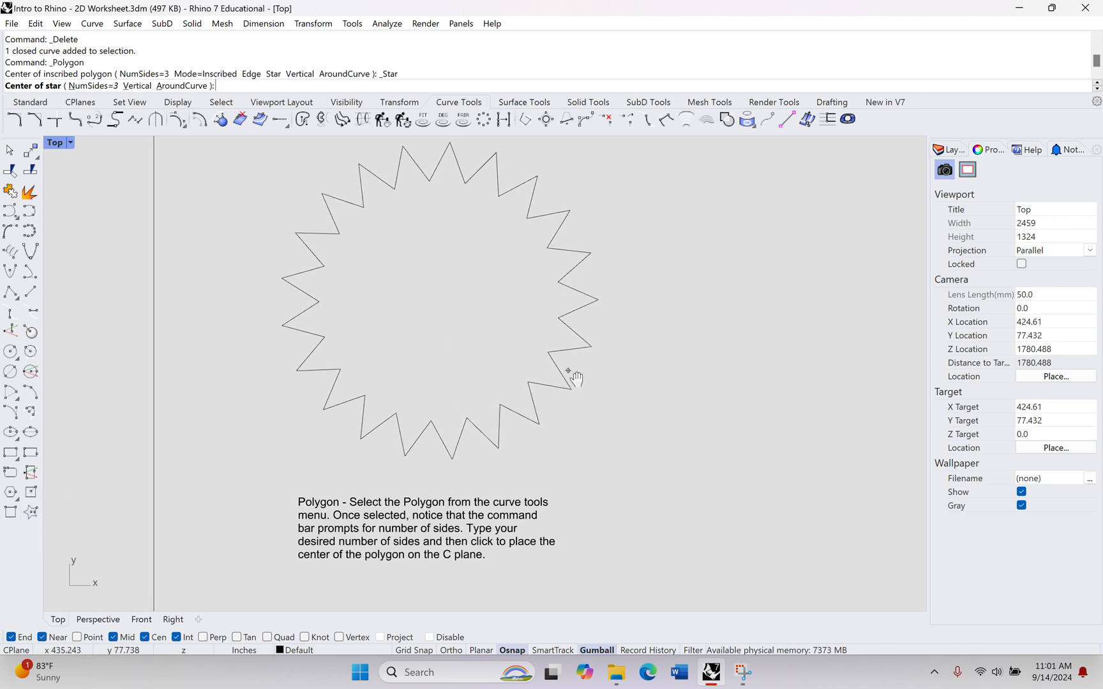
{"action": "right_click_drag", "start_coordinate": [576, 378], "coordinate": [313, 378]}
{"action": "right_click_drag", "start_coordinate": [564, 339], "coordinate": [506, 332]}
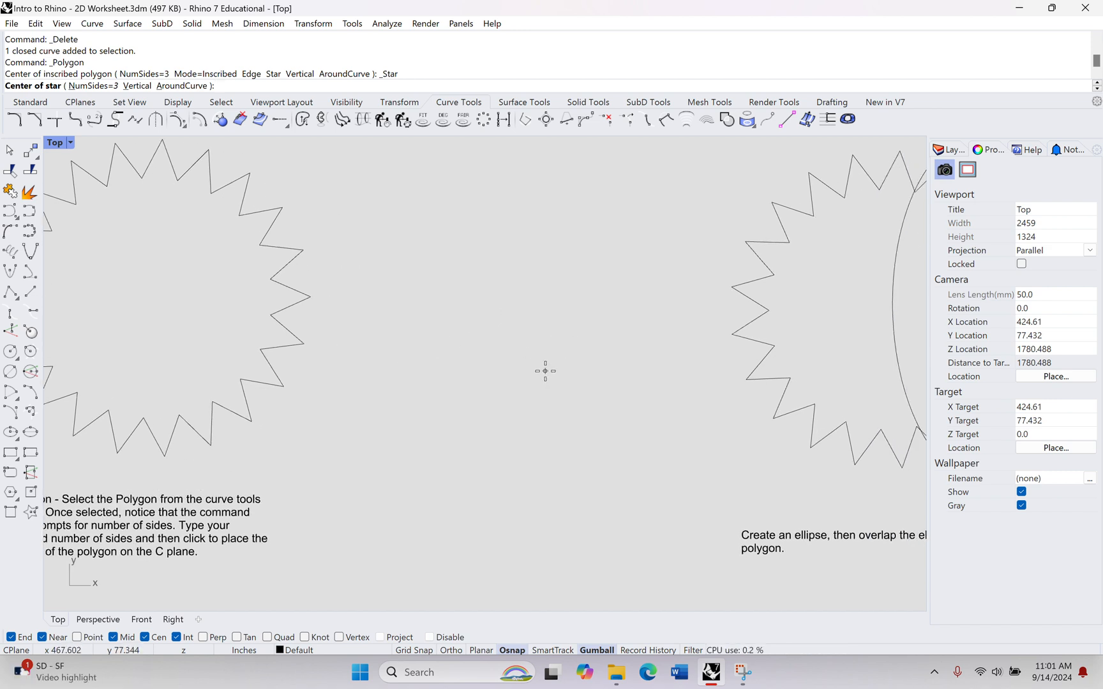
{"action": "left_click", "coordinate": [92, 87]}
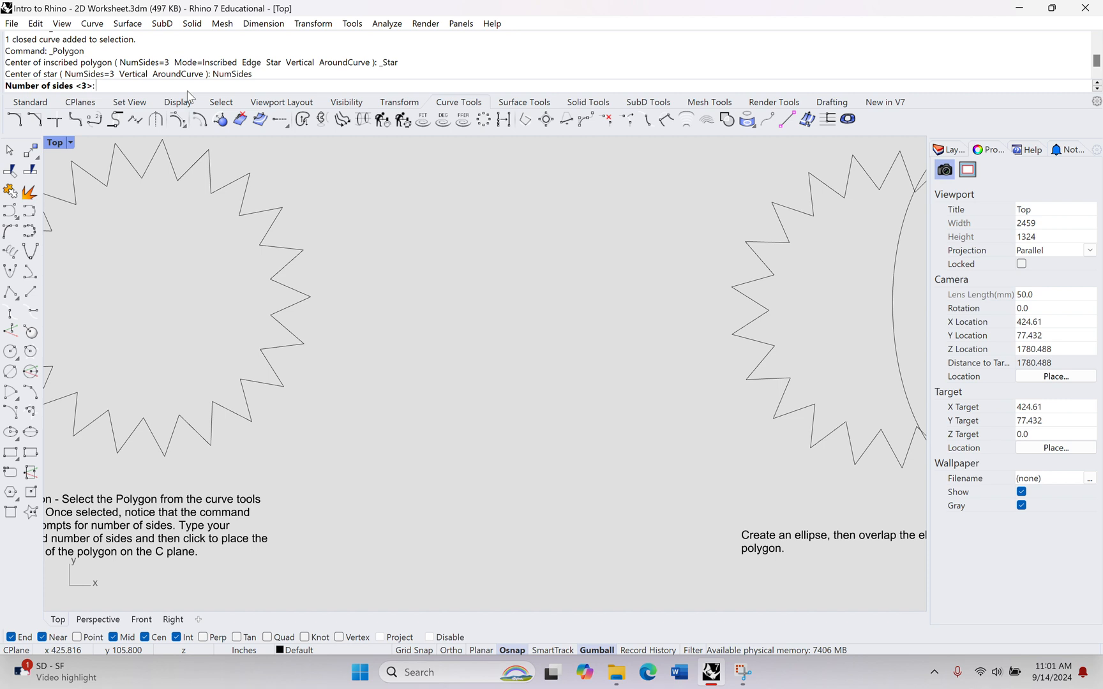
{"action": "type", "text": "9"}
{"action": "key", "text": "Return"}
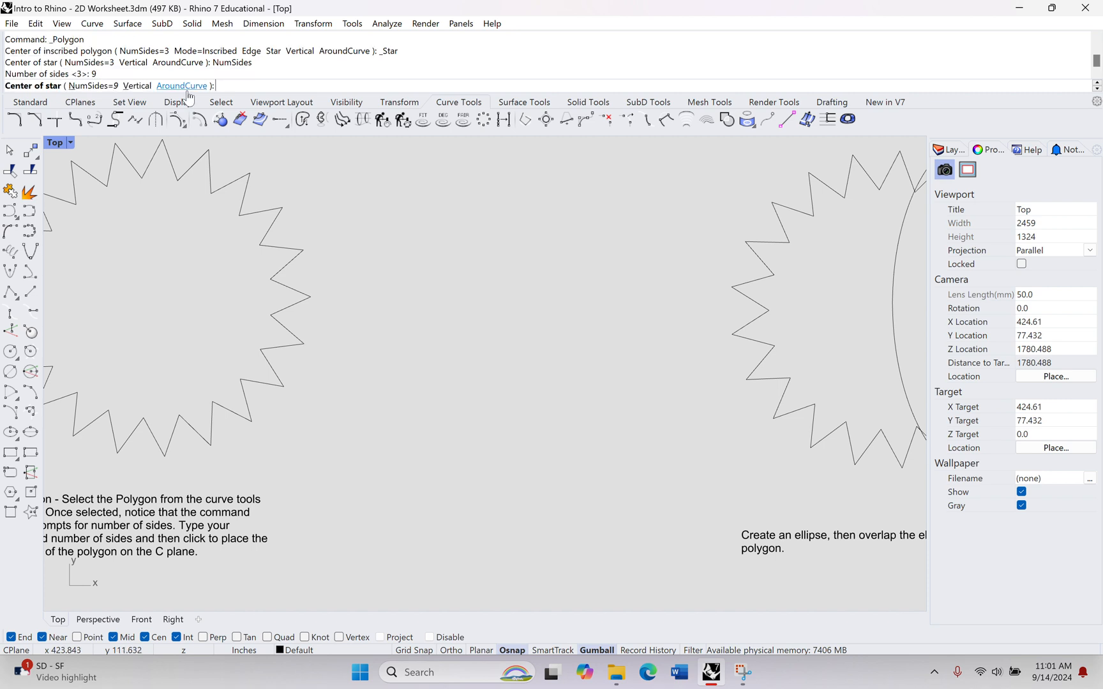
{"action": "left_click", "coordinate": [520, 304]}
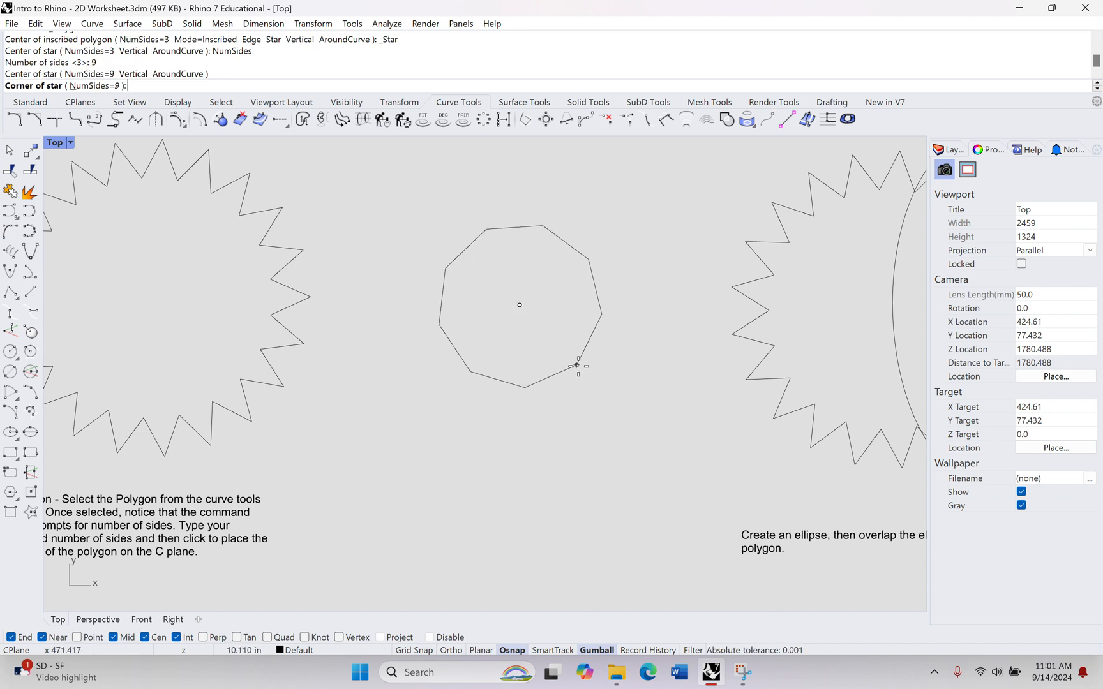
{"action": "left_click", "coordinate": [596, 409]}
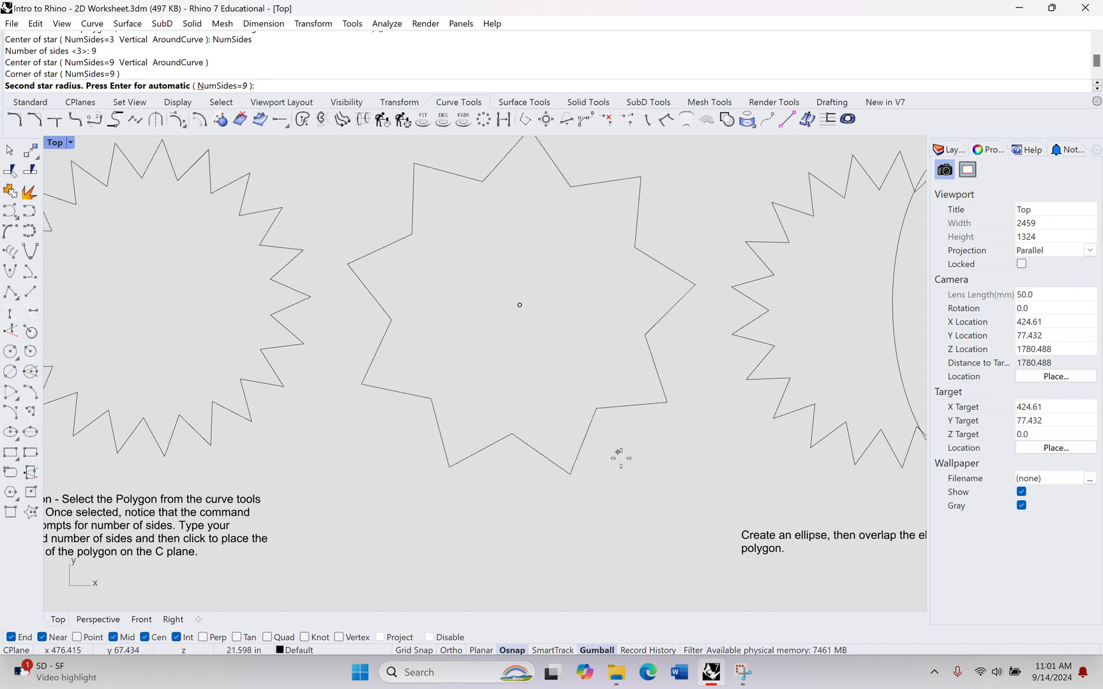
{"action": "left_click", "coordinate": [547, 355]}
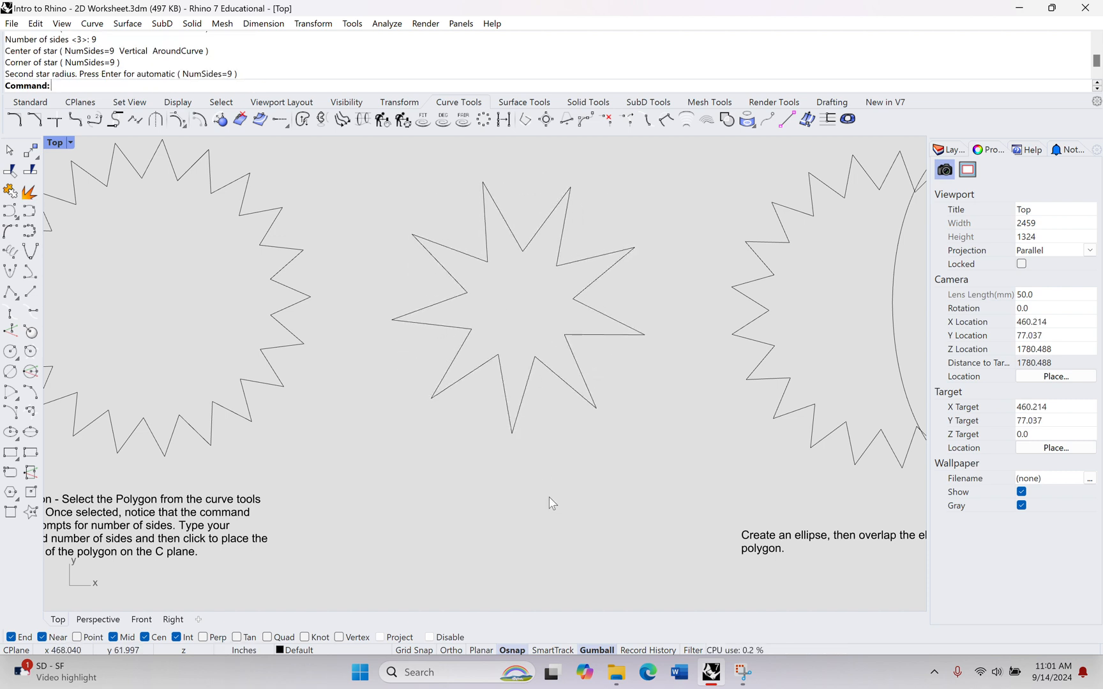
{"action": "right_click_drag", "start_coordinate": [472, 429], "coordinate": [517, 415]}
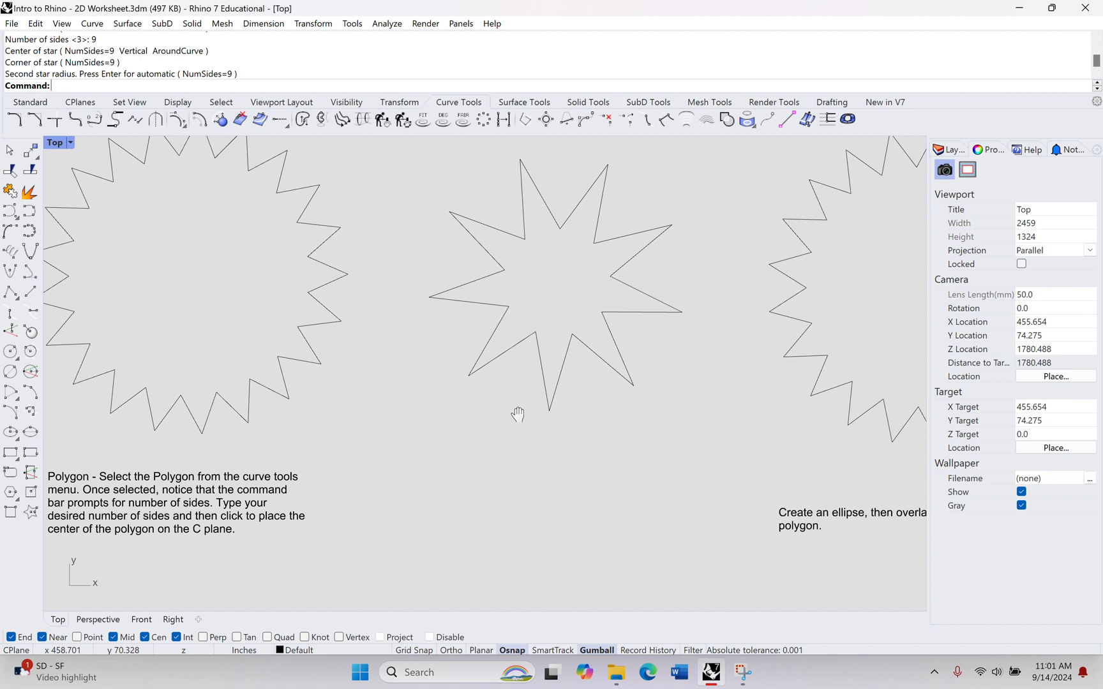
{"action": "left_click", "coordinate": [470, 300]}
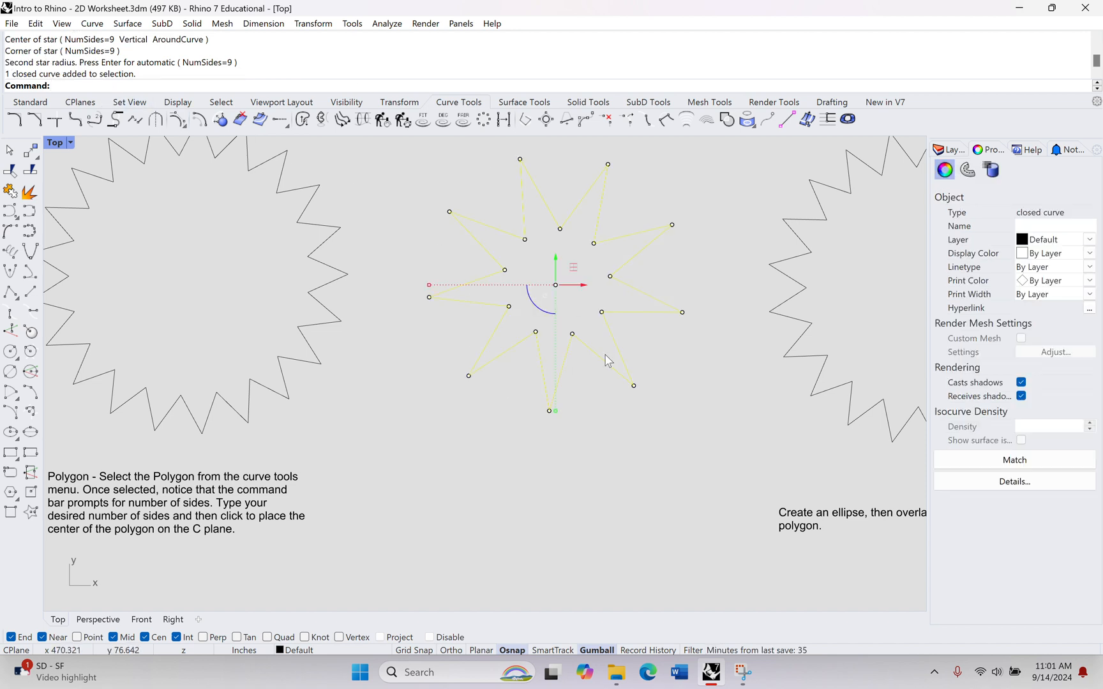
{"action": "left_click", "coordinate": [603, 454]}
{"action": "right_click_drag", "start_coordinate": [603, 454], "coordinate": [685, 421]}
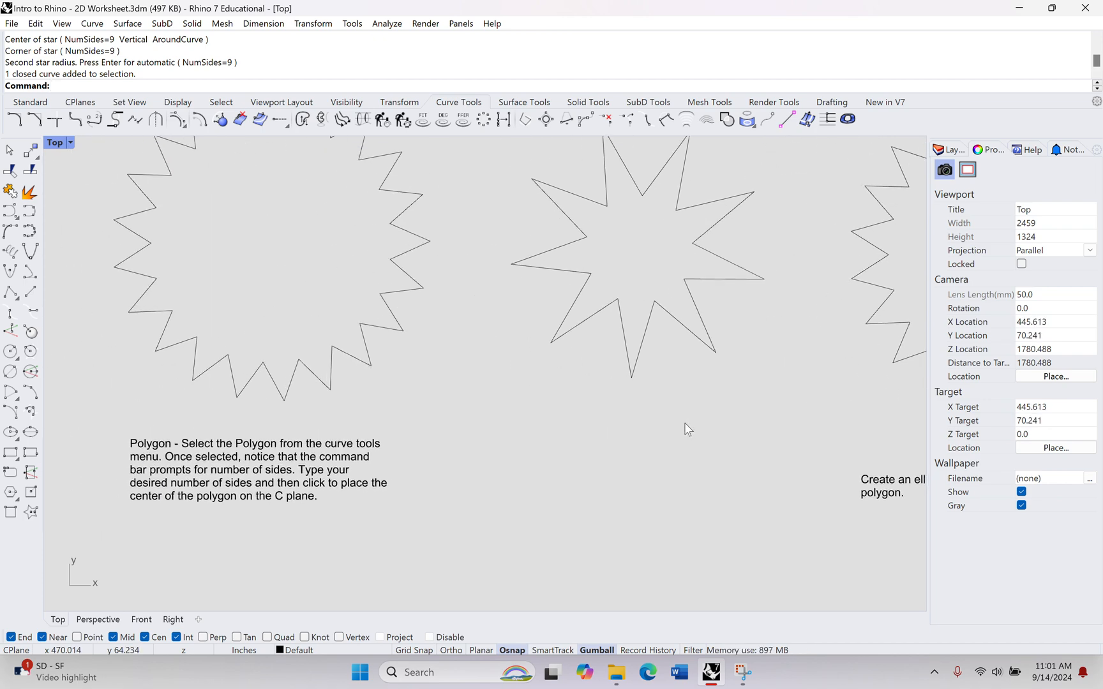
Draw a tall, narrow ellipse with a vertical first axis just below the nine-point star
{"action": "right_click_drag", "start_coordinate": [683, 423], "coordinate": [424, 470]}
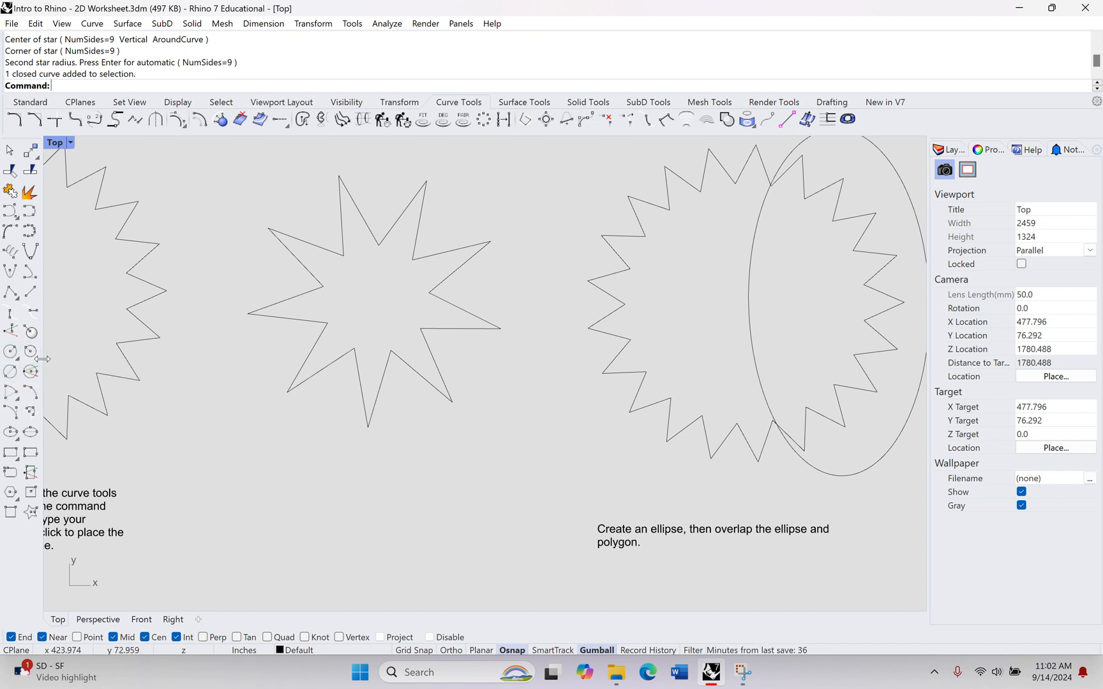
{"action": "left_click", "coordinate": [11, 435]}
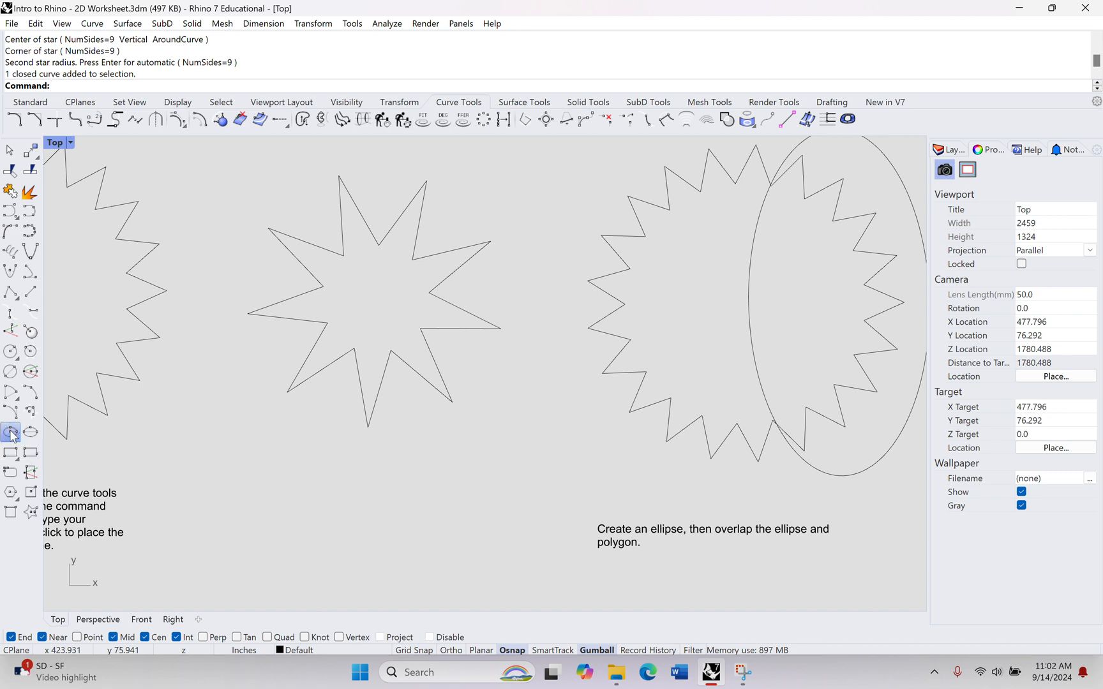
{"action": "right_click_drag", "start_coordinate": [382, 487], "coordinate": [386, 424]}
{"action": "left_click", "coordinate": [399, 488]}
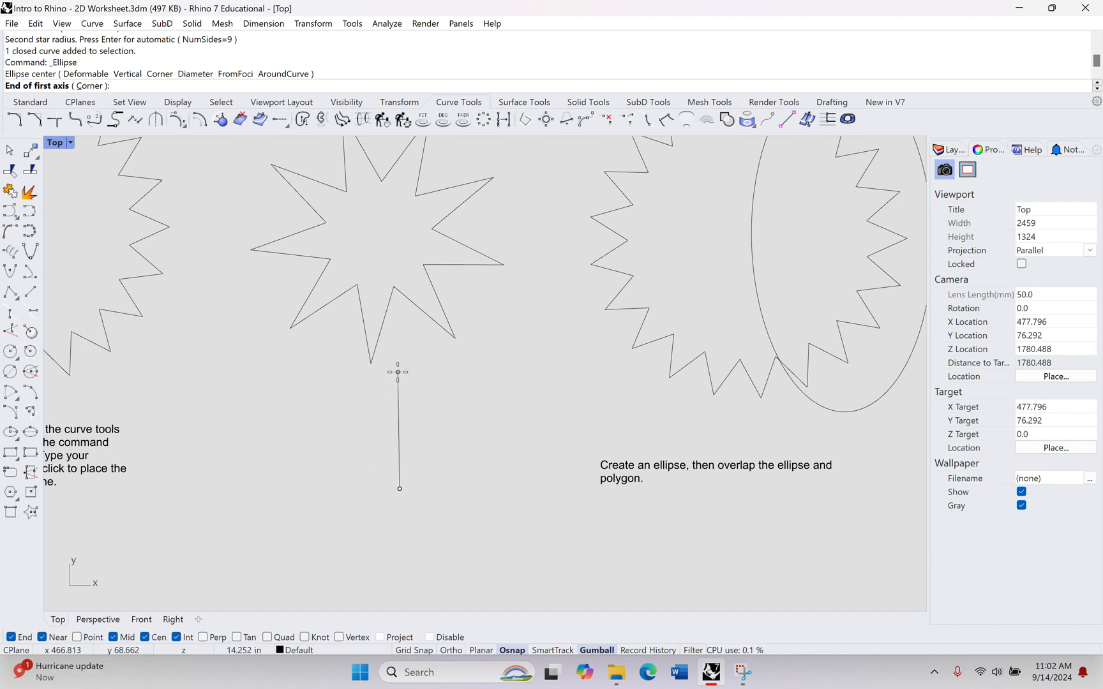
{"action": "key", "text": "F8"}
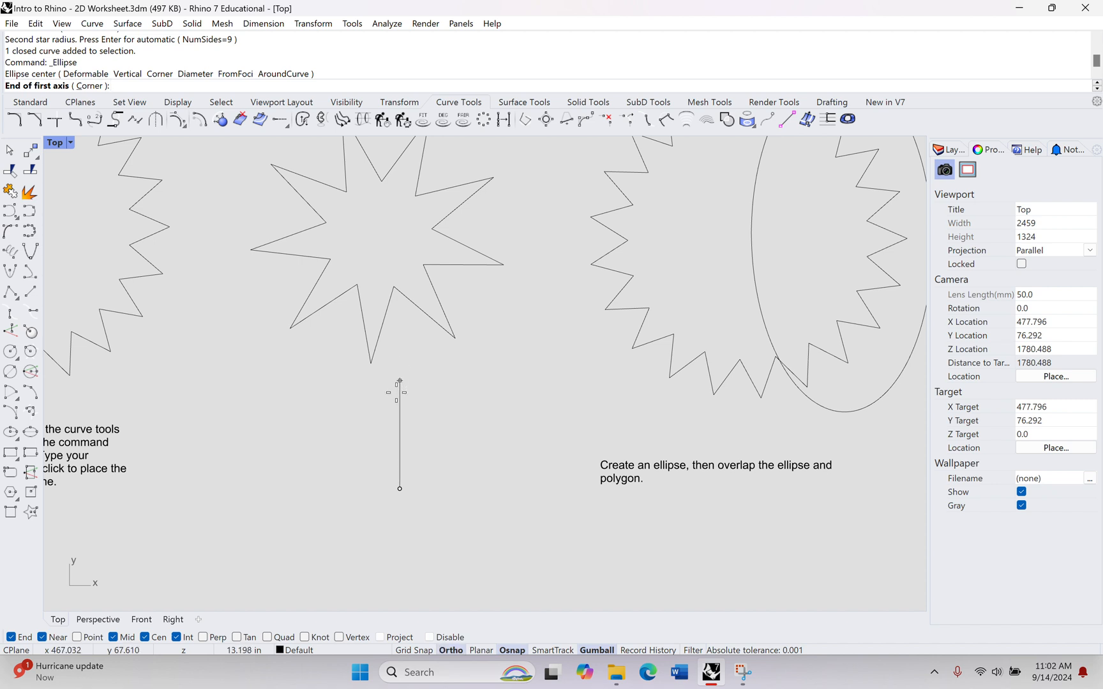
{"action": "left_click", "coordinate": [401, 367]}
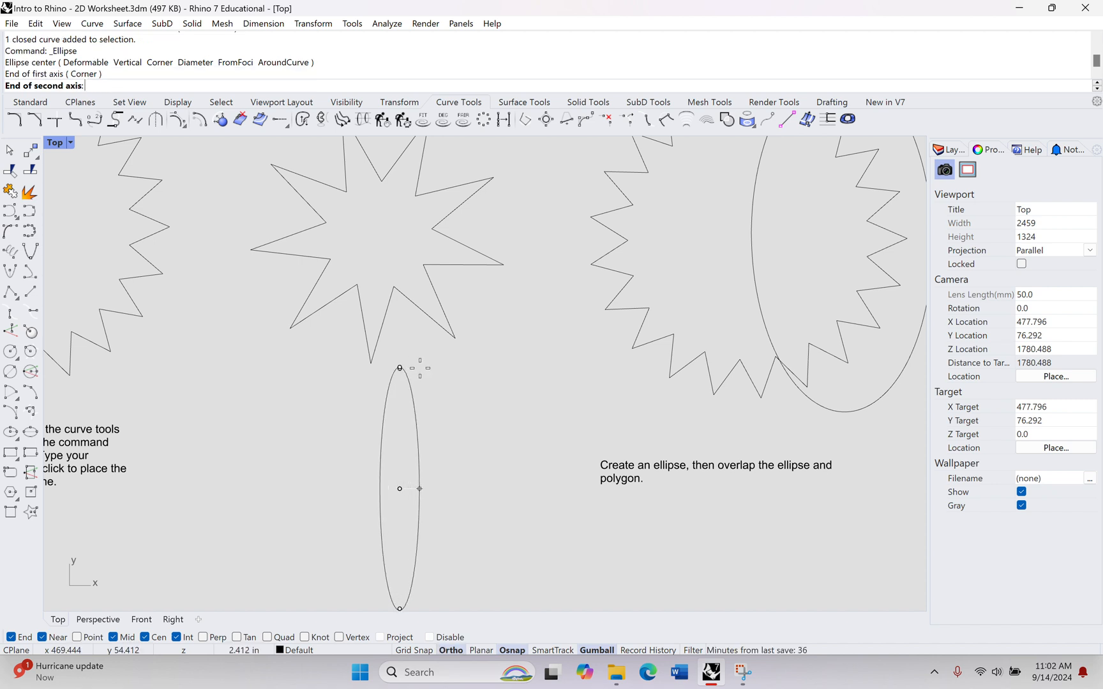
{"action": "left_click", "coordinate": [433, 375]}
{"action": "right_click_drag", "start_coordinate": [443, 460], "coordinate": [462, 399]}
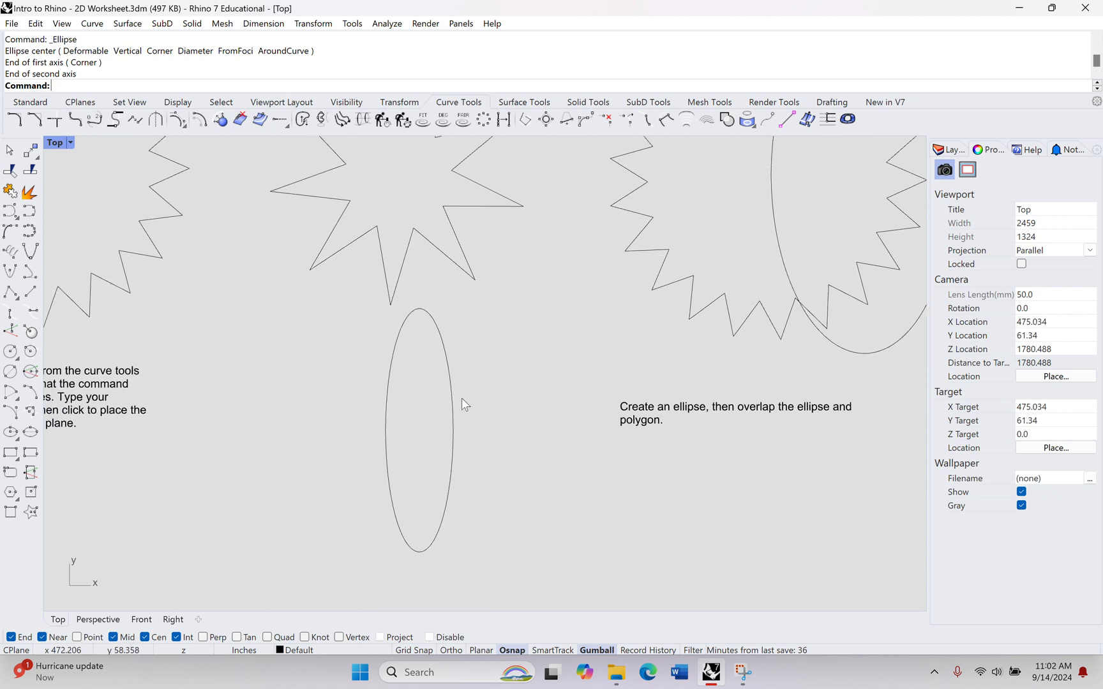
Move the ellipse up so it overlaps the right part of the nine-point star, and deselect it
{"action": "left_click", "coordinate": [451, 399]}
{"action": "right_click_drag", "start_coordinate": [478, 357], "coordinate": [463, 456]}
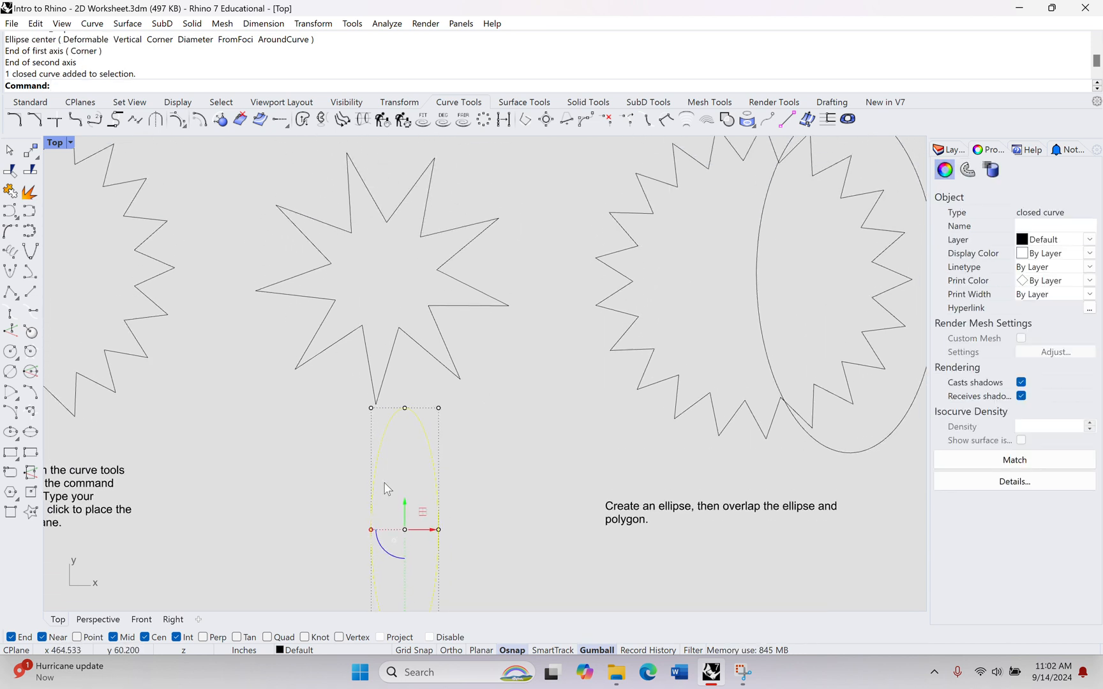
{"action": "left_click_drag", "start_coordinate": [406, 505], "coordinate": [437, 276]}
{"action": "left_click", "coordinate": [418, 514]}
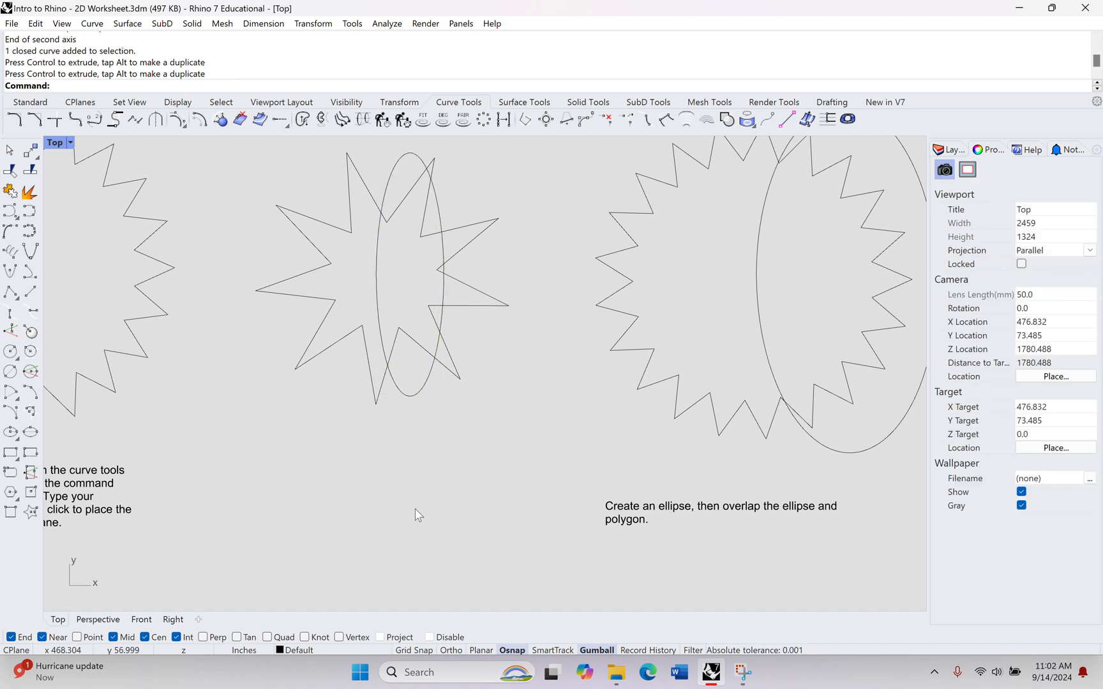
Examine the worksheet's Trim example and read its instruction text
{"action": "scroll", "coordinate": [462, 340], "scroll_direction": "down", "scroll_amount": 5}
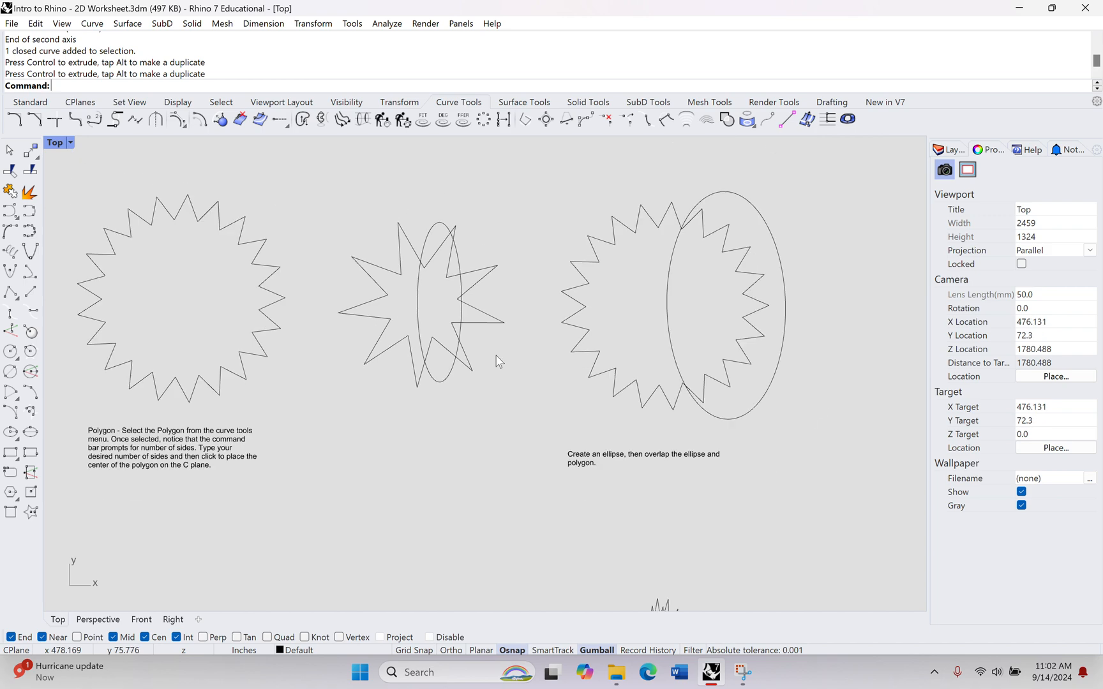
{"action": "right_click_drag", "start_coordinate": [608, 346], "coordinate": [410, 310]}
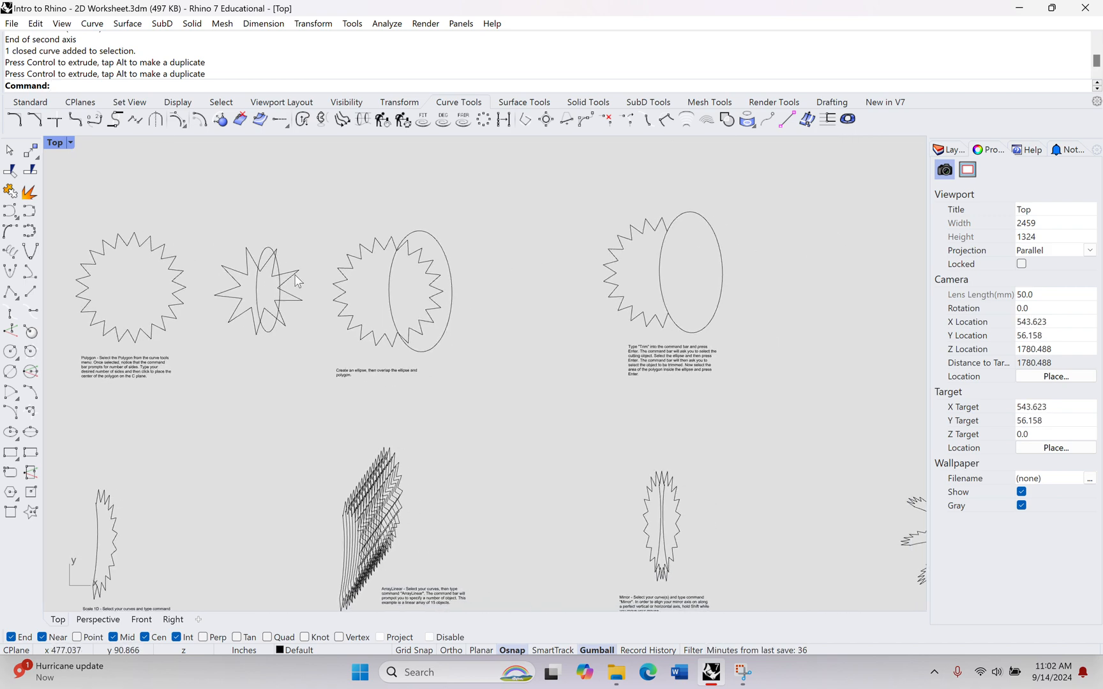
{"action": "right_click_drag", "start_coordinate": [570, 364], "coordinate": [468, 348]}
{"action": "scroll", "coordinate": [590, 303], "scroll_direction": "up", "scroll_amount": 2}
{"action": "scroll", "coordinate": [591, 308], "scroll_direction": "up", "scroll_amount": 5}
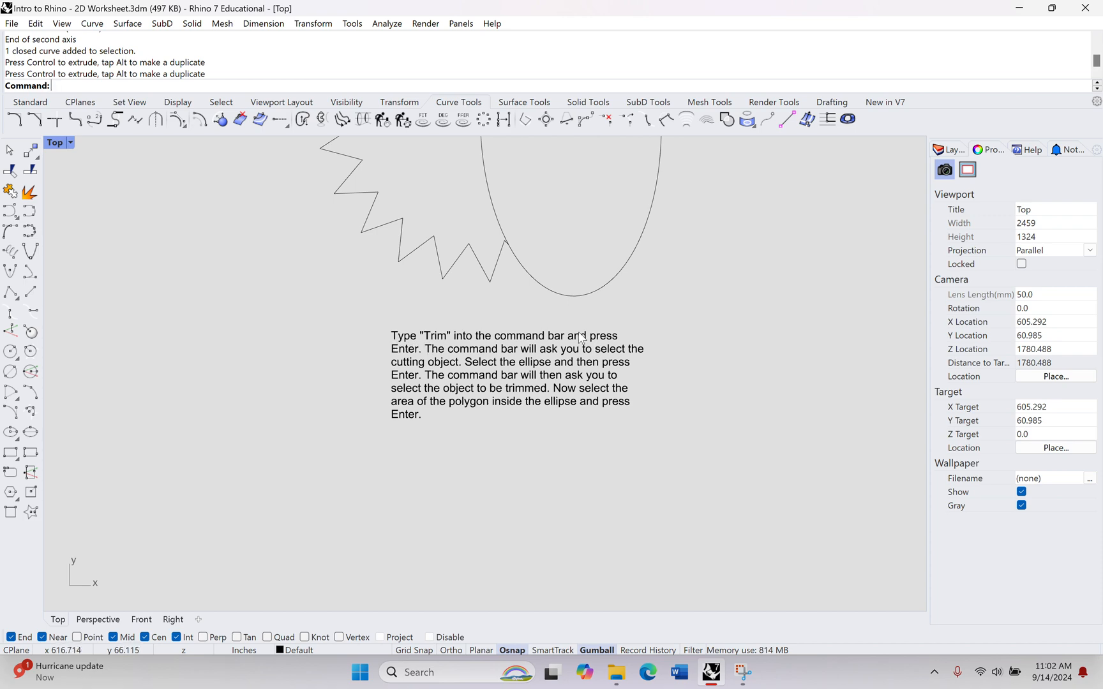
{"action": "scroll", "coordinate": [290, 363], "scroll_direction": "down", "scroll_amount": 6}
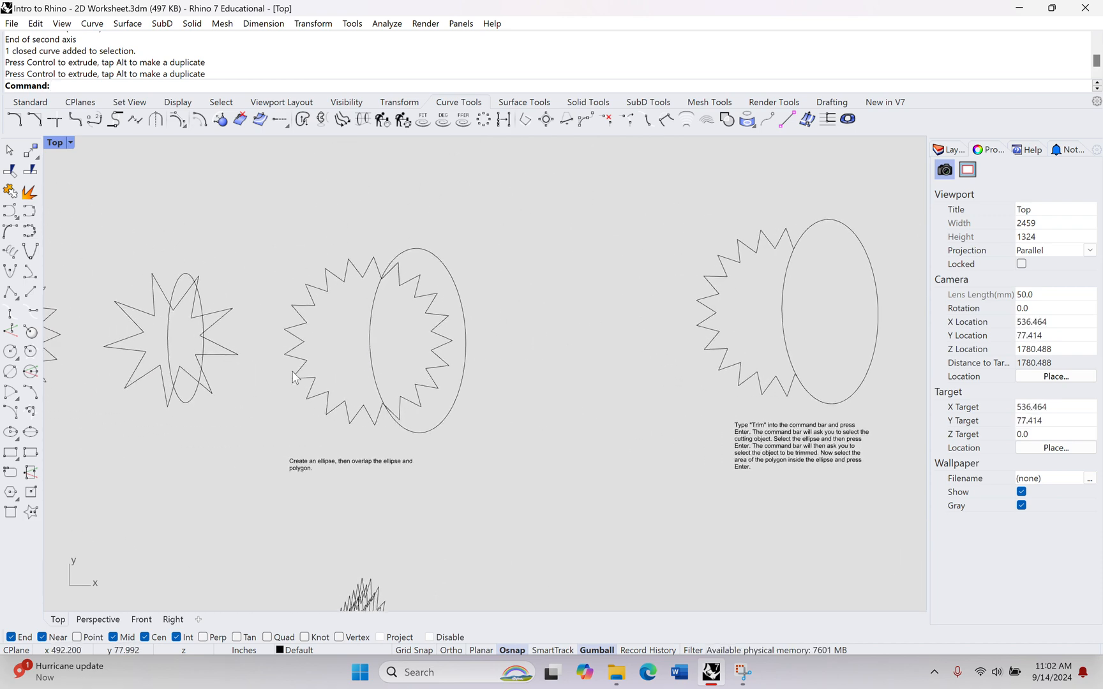
{"action": "right_click_drag", "start_coordinate": [279, 369], "coordinate": [446, 373]}
{"action": "scroll", "coordinate": [339, 359], "scroll_direction": "up", "scroll_amount": 8}
{"action": "right_click_drag", "start_coordinate": [371, 315], "coordinate": [454, 372]}
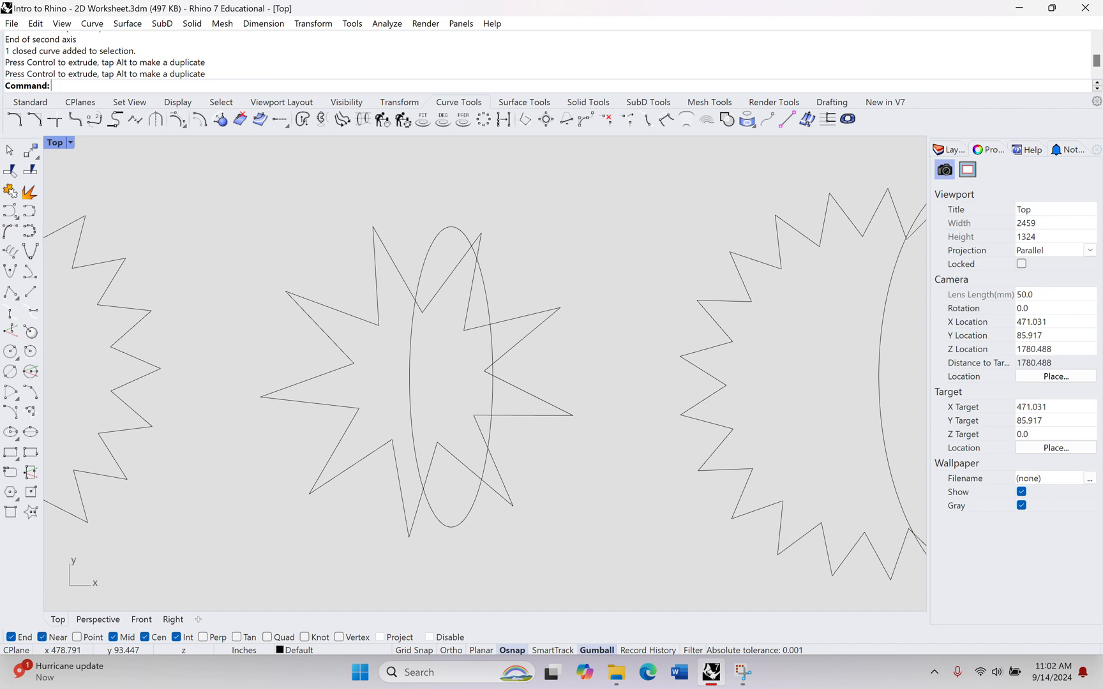
Trim away the segments of the nine-point star inside the ellipse, using the ellipse as the cutting object
{"action": "key", "text": "Return"}
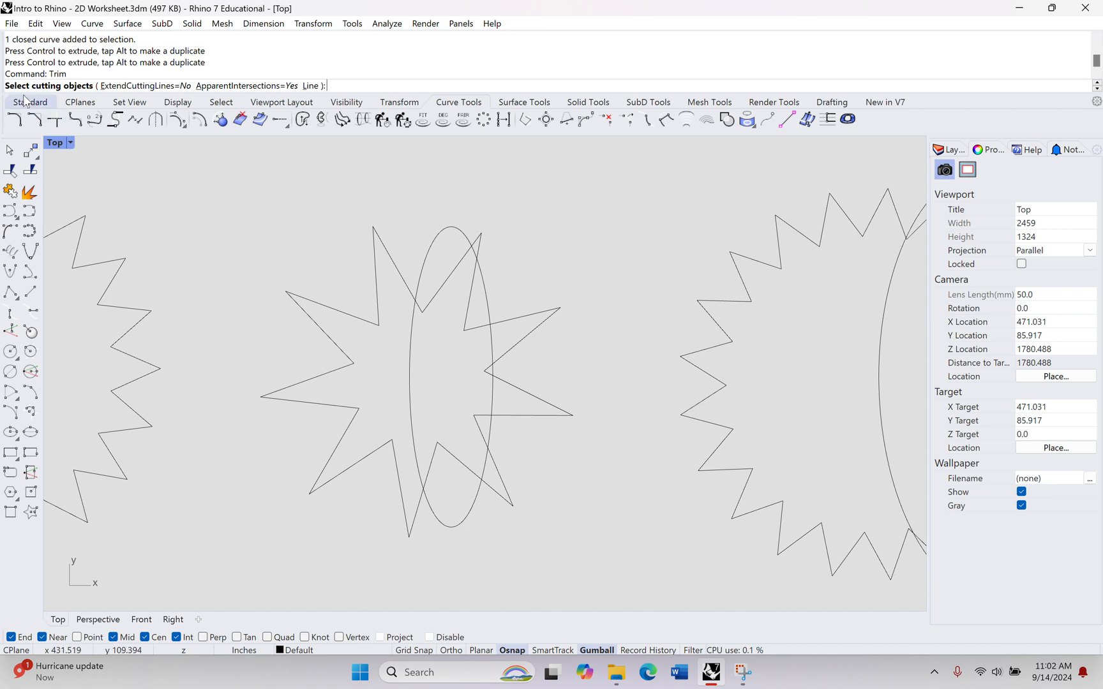
{"action": "left_click", "coordinate": [465, 523]}
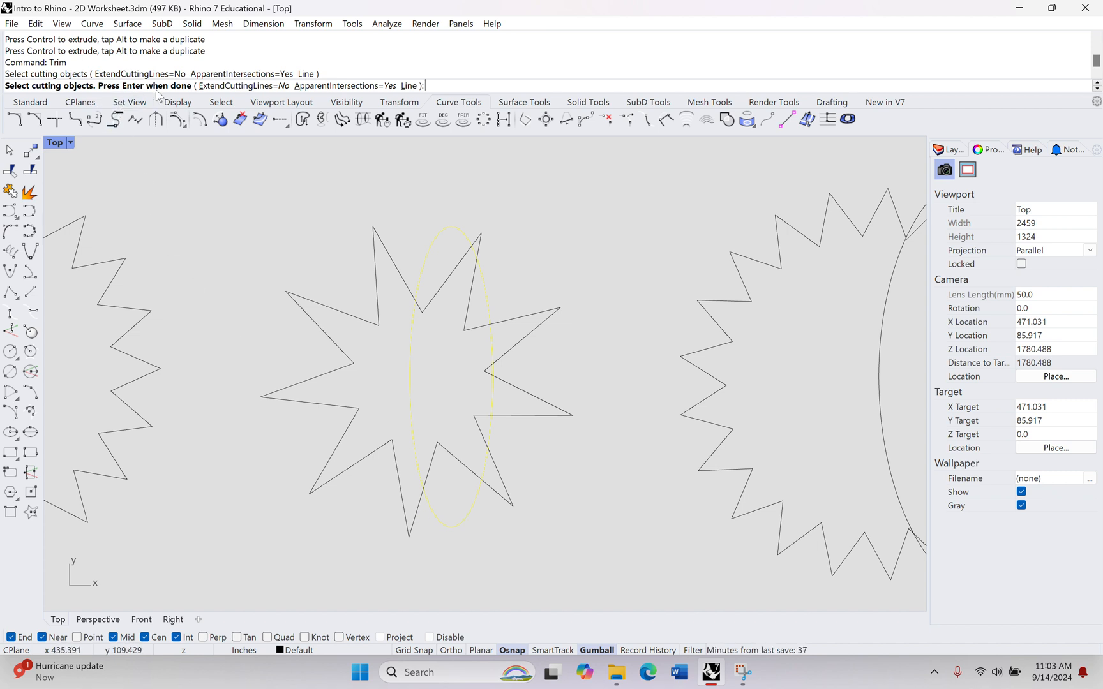
{"action": "left_click", "coordinate": [567, 477]}
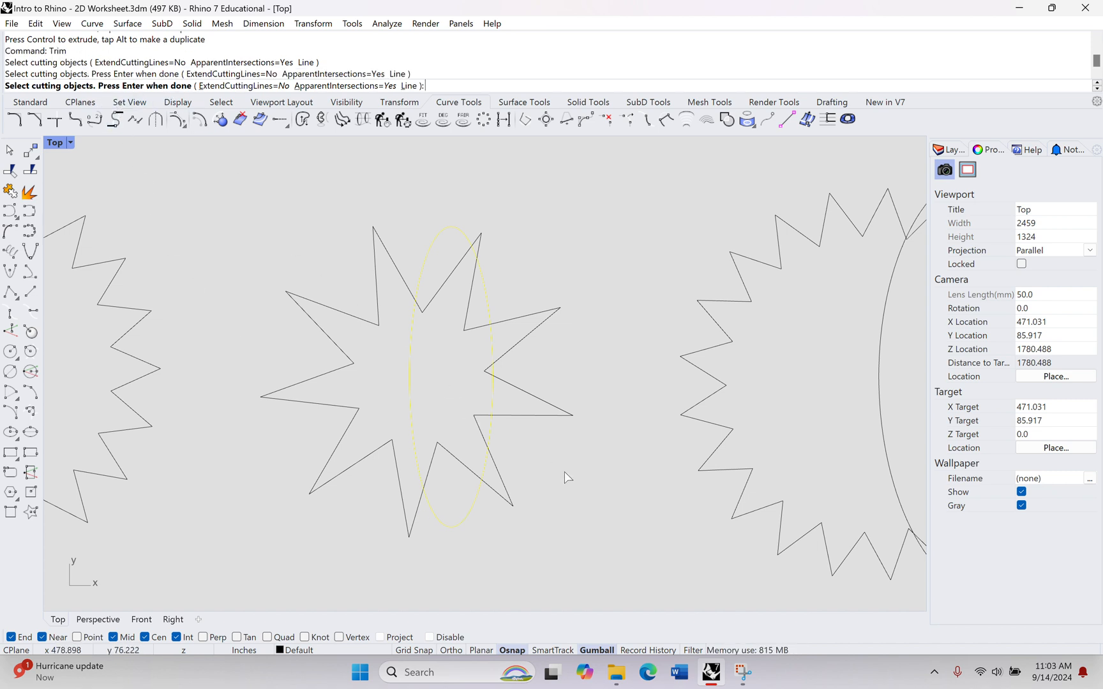
{"action": "key", "text": "Return"}
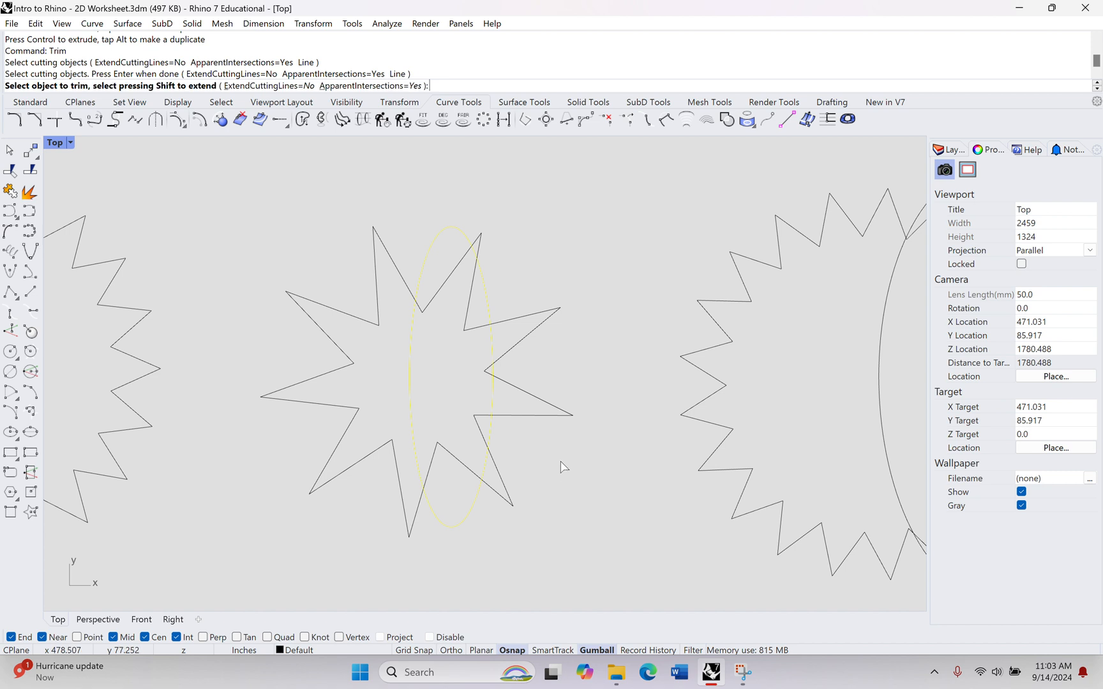
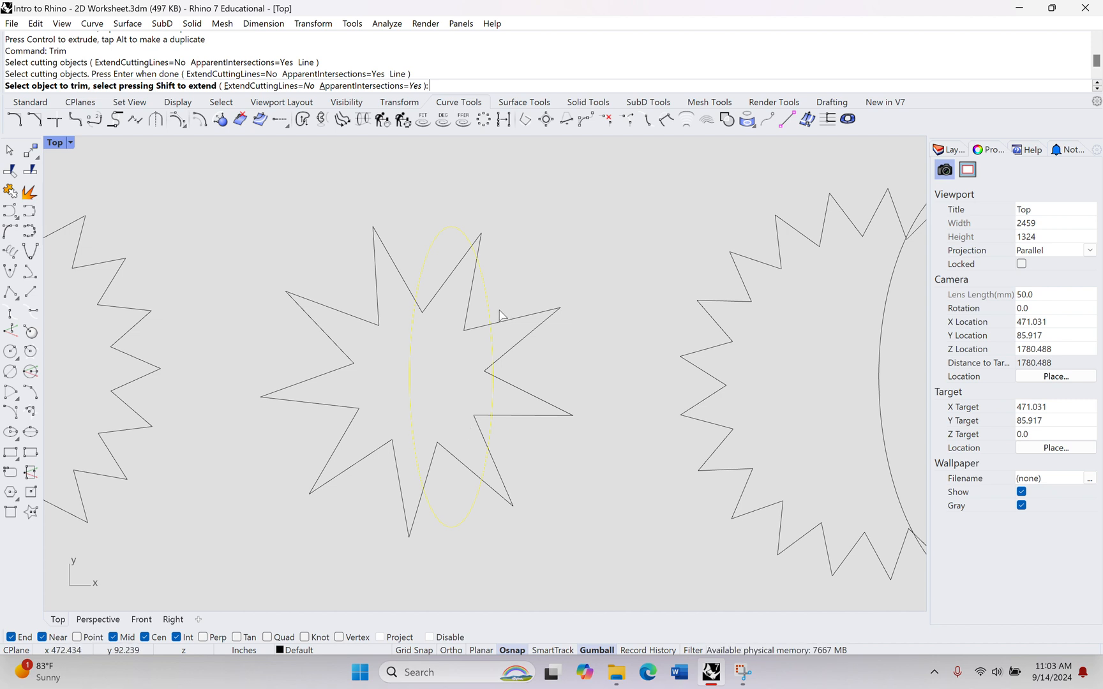
{"action": "left_click", "coordinate": [439, 295]}
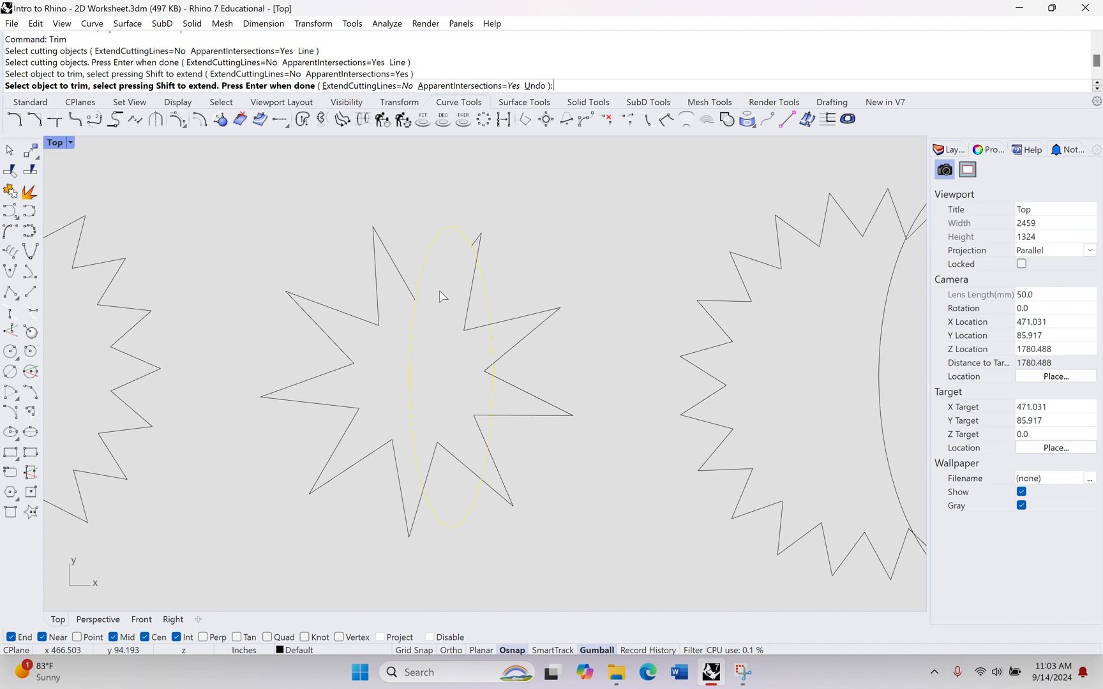
{"action": "left_click", "coordinate": [468, 310]}
{"action": "left_click", "coordinate": [487, 375]}
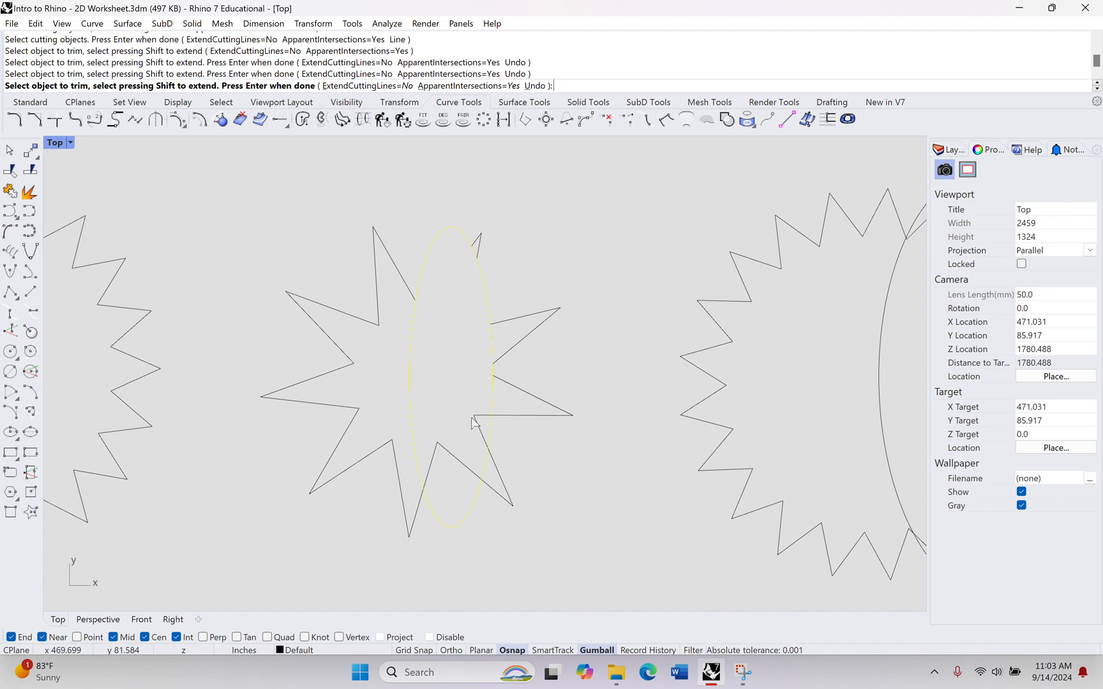
{"action": "scroll", "coordinate": [473, 418], "scroll_direction": "up", "scroll_amount": 5}
{"action": "left_click", "coordinate": [489, 343]}
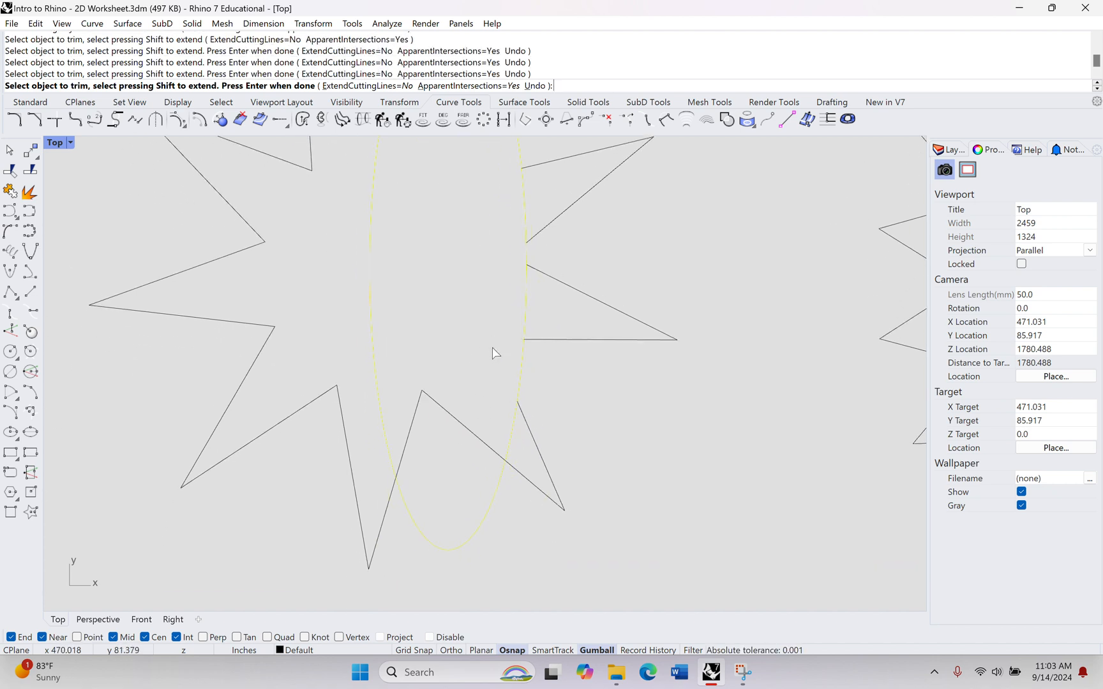
{"action": "left_click", "coordinate": [452, 416]}
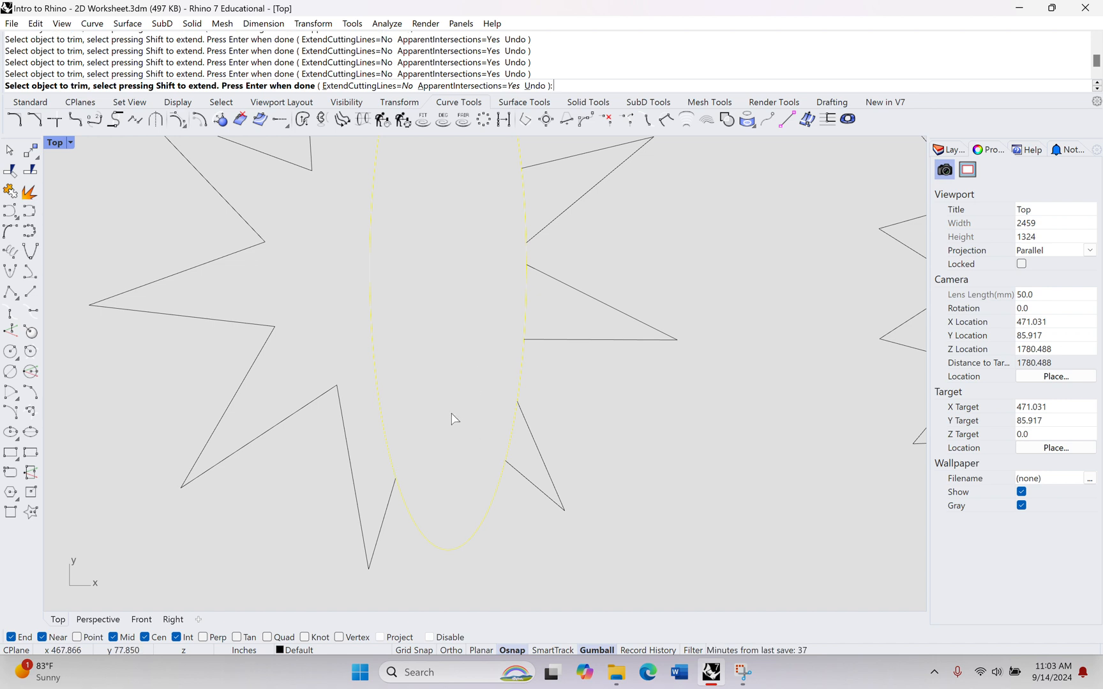
Trim off the leftover star points to the right of the ellipse and finish the Trim command
{"action": "left_click", "coordinate": [541, 456]}
{"action": "left_click", "coordinate": [562, 345]}
{"action": "scroll", "coordinate": [565, 351], "scroll_direction": "up", "scroll_amount": 3}
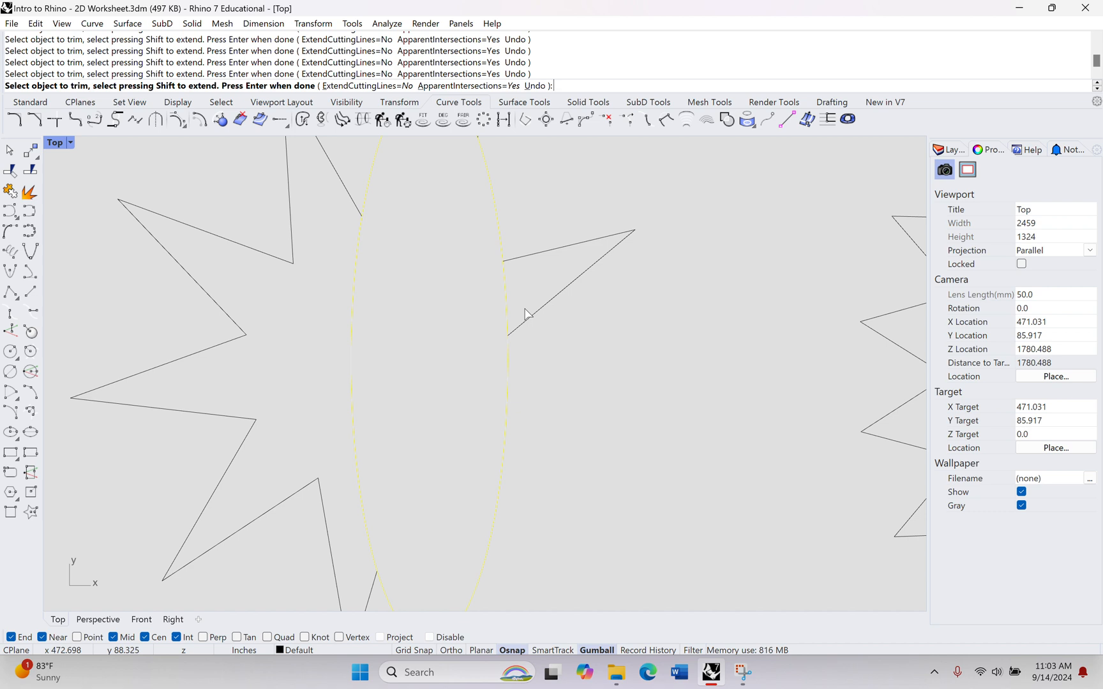
{"action": "left_click", "coordinate": [536, 310]}
{"action": "right_click_drag", "start_coordinate": [527, 263], "coordinate": [583, 224]}
{"action": "left_click", "coordinate": [511, 229]}
{"action": "right_click_drag", "start_coordinate": [570, 376], "coordinate": [602, 406]}
{"action": "scroll", "coordinate": [571, 322], "scroll_direction": "down", "scroll_amount": 4}
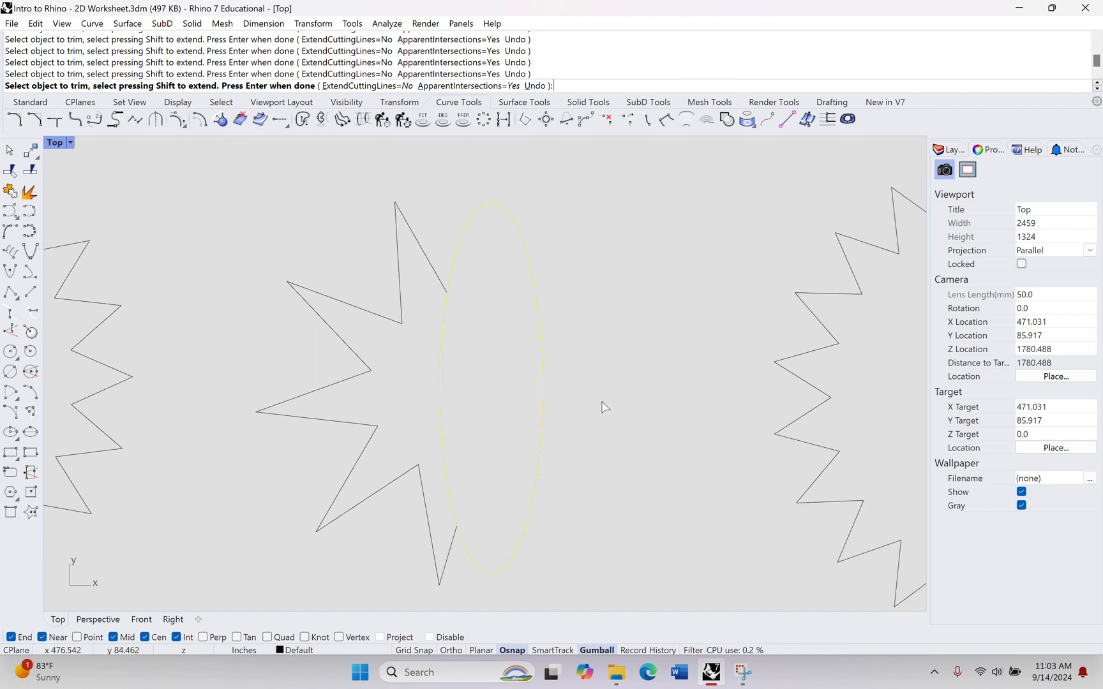
{"action": "key", "text": "Return"}
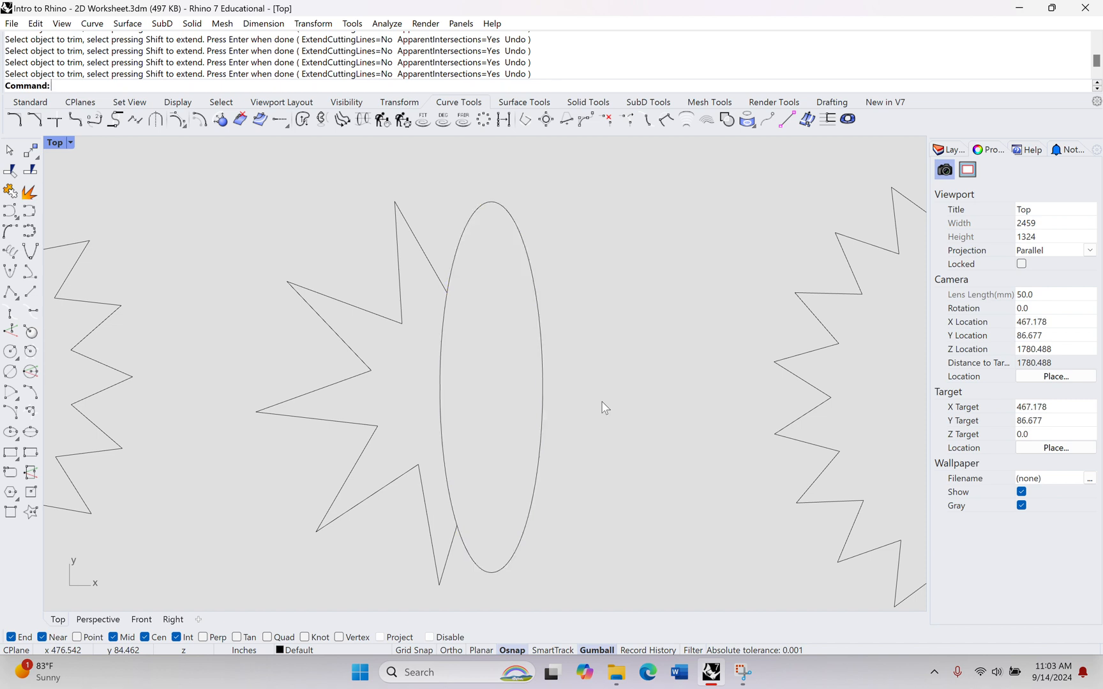
Move the ellipse slightly away from the trimmed star, undo the move, and deselect the ellipse
{"action": "right_click_drag", "start_coordinate": [589, 402], "coordinate": [658, 347]}
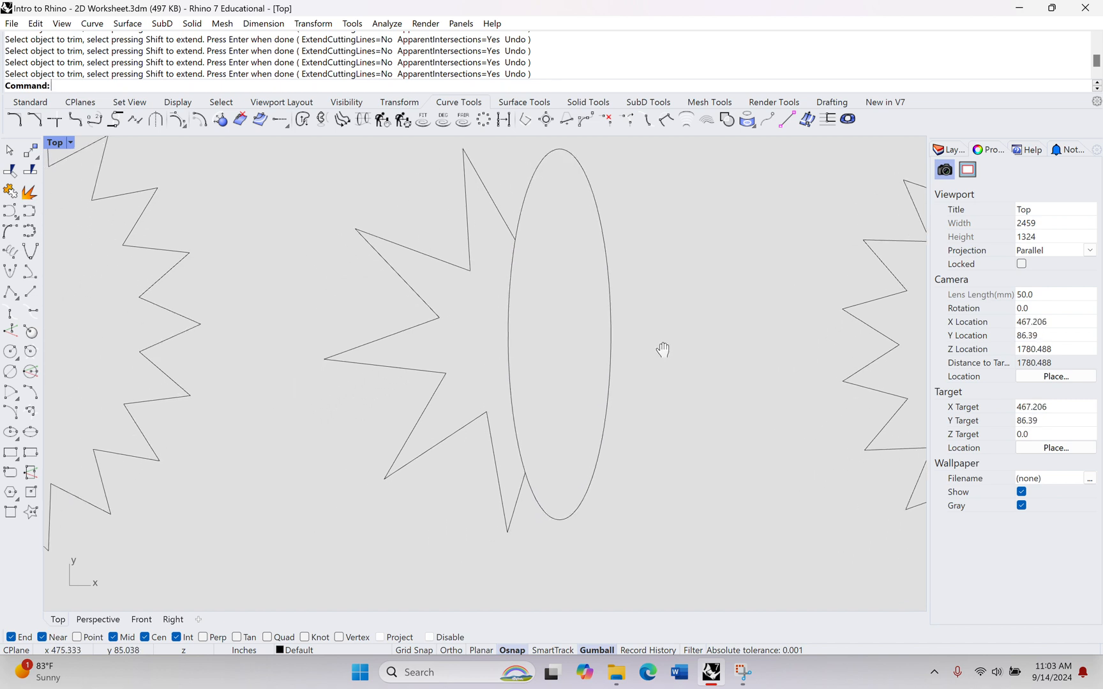
{"action": "left_click", "coordinate": [619, 328]}
{"action": "left_click_drag", "start_coordinate": [590, 334], "coordinate": [617, 338]}
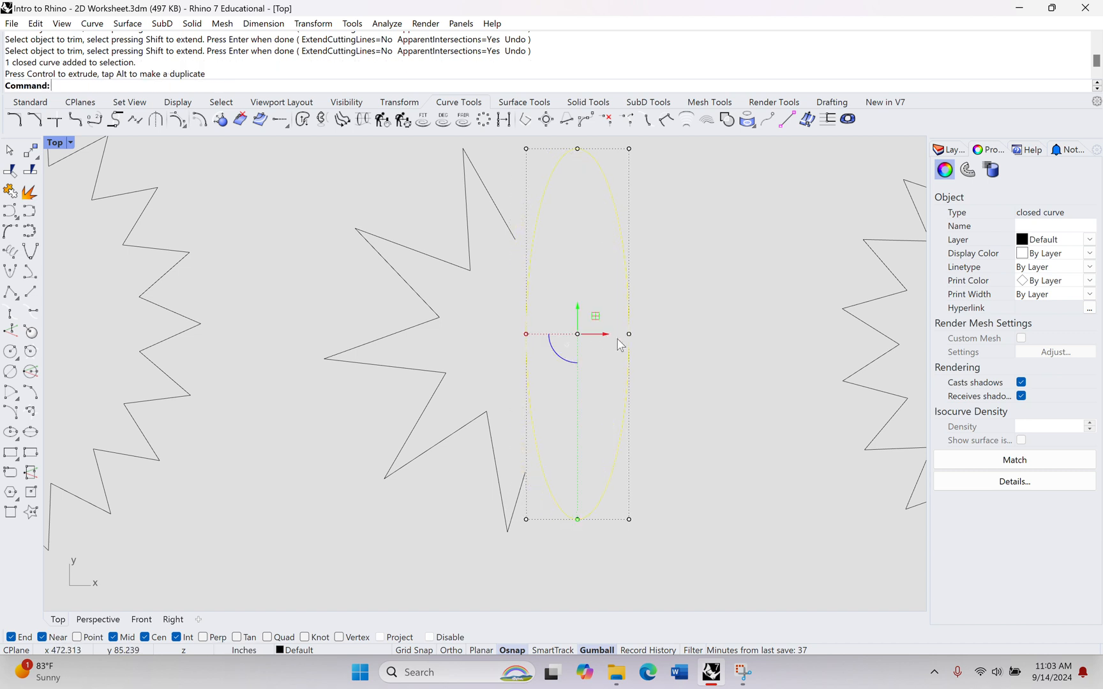
{"action": "left_click", "coordinate": [808, 467]}
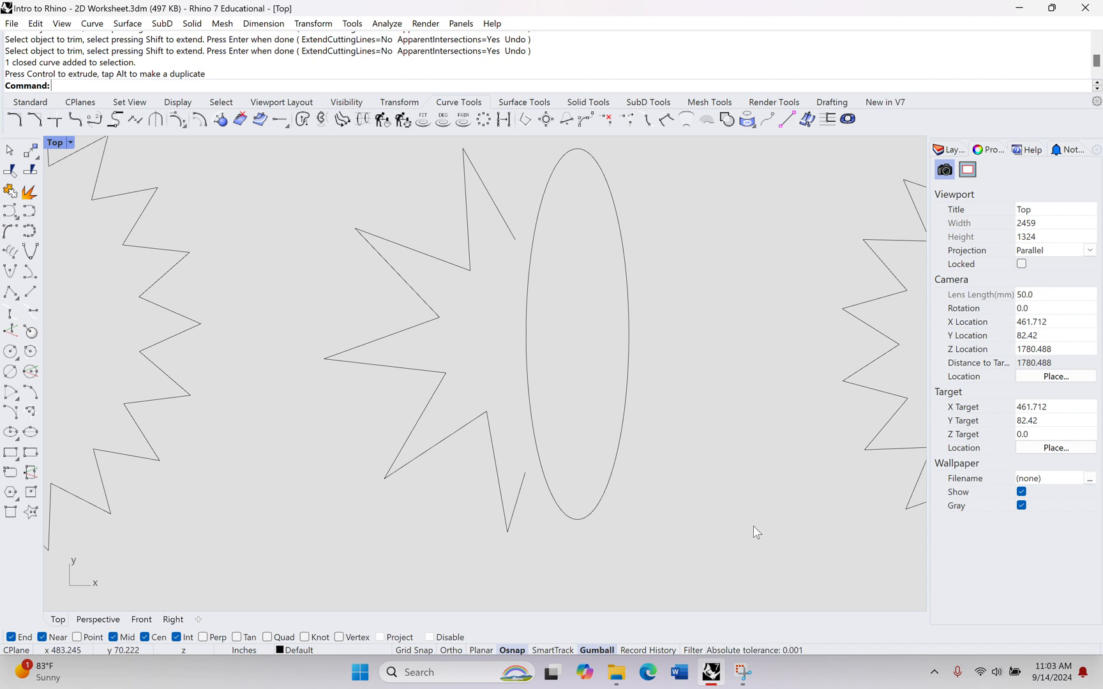
{"action": "key", "text": "ctrl+z"}
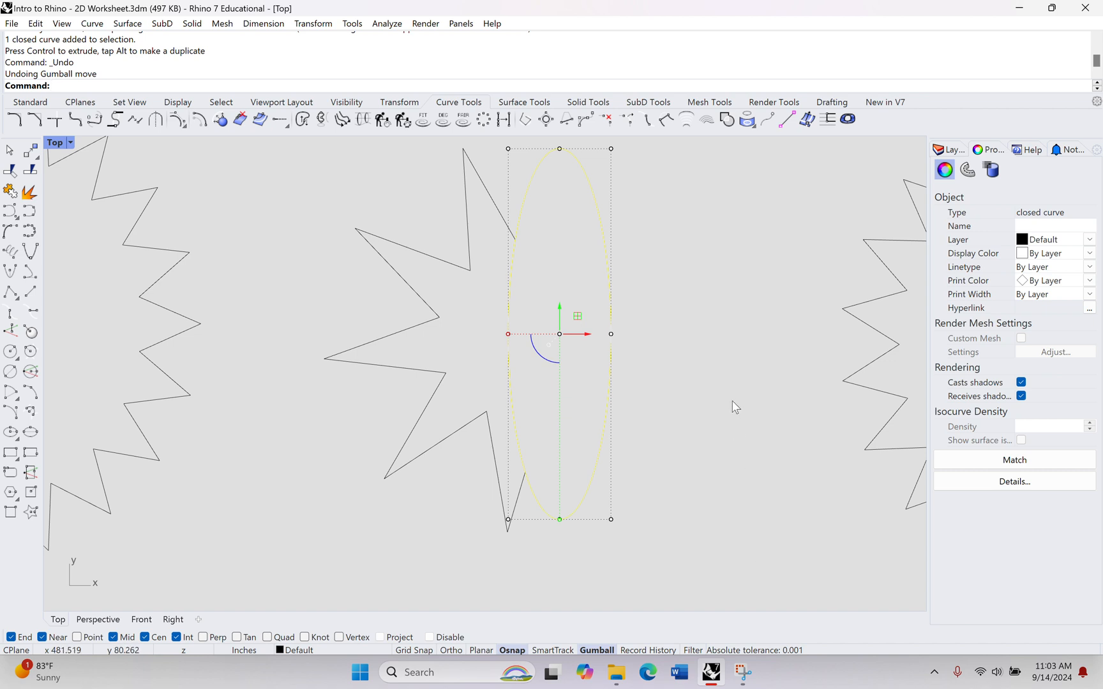
{"action": "left_click", "coordinate": [734, 406]}
Trim away the ellipse's outer portion using the trimmed star as the cutting object, and undo that trim
{"action": "scroll", "coordinate": [645, 379], "scroll_direction": "up", "scroll_amount": 6}
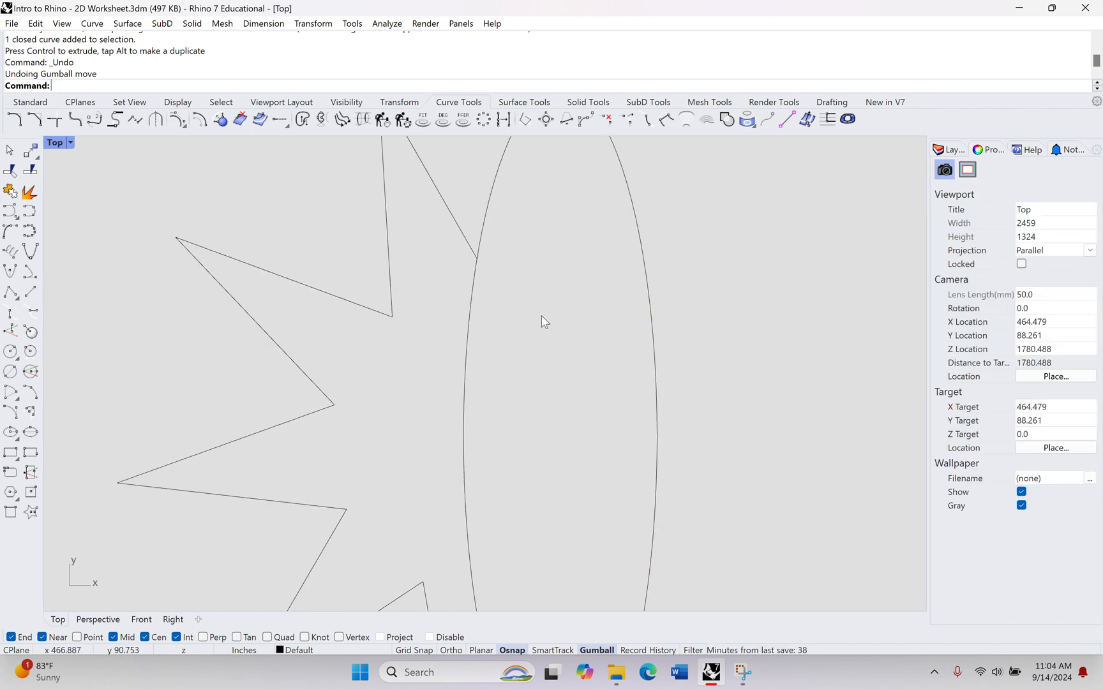
{"action": "scroll", "coordinate": [560, 331], "scroll_direction": "down", "scroll_amount": 3}
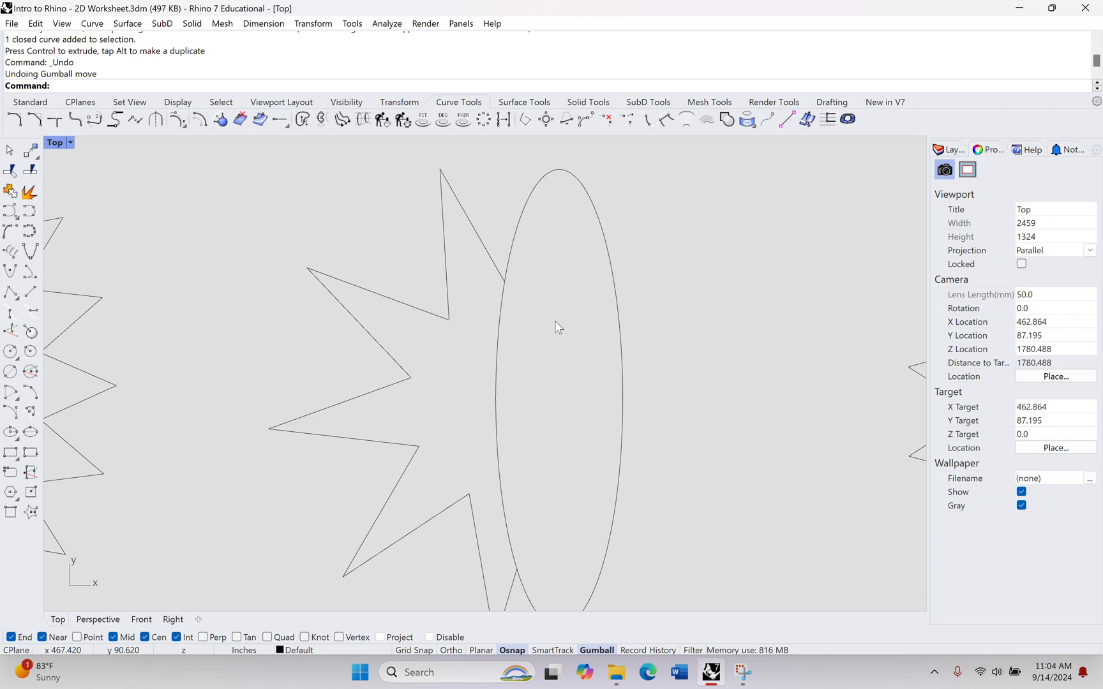
{"action": "type", "text": "Trim"}
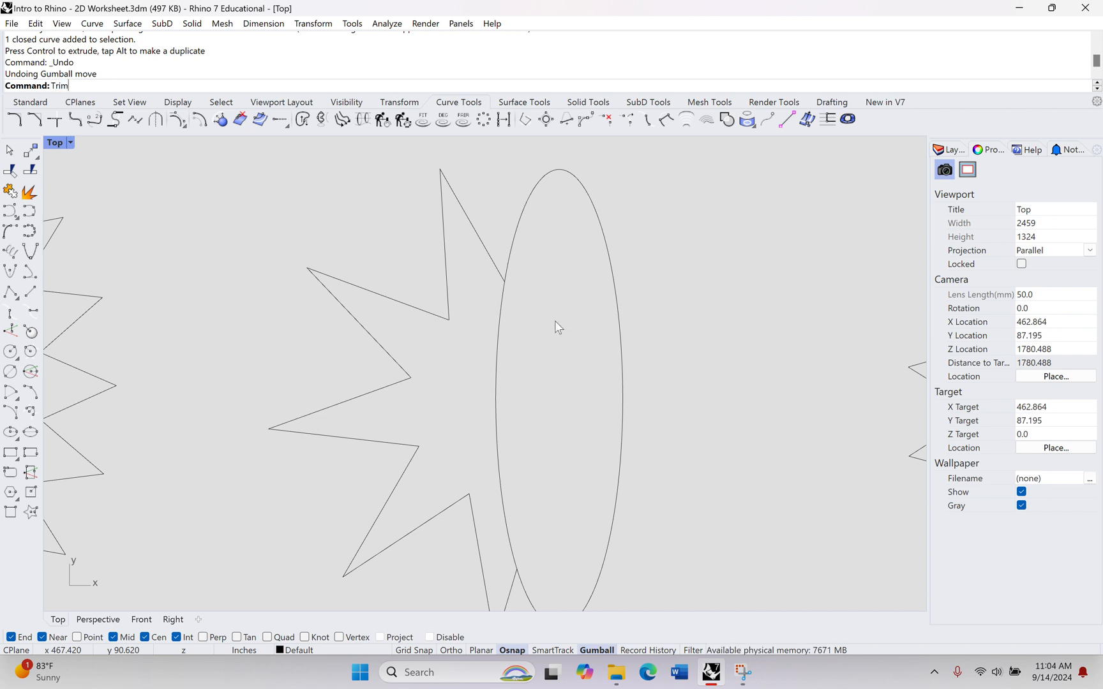
{"action": "key", "text": "Return"}
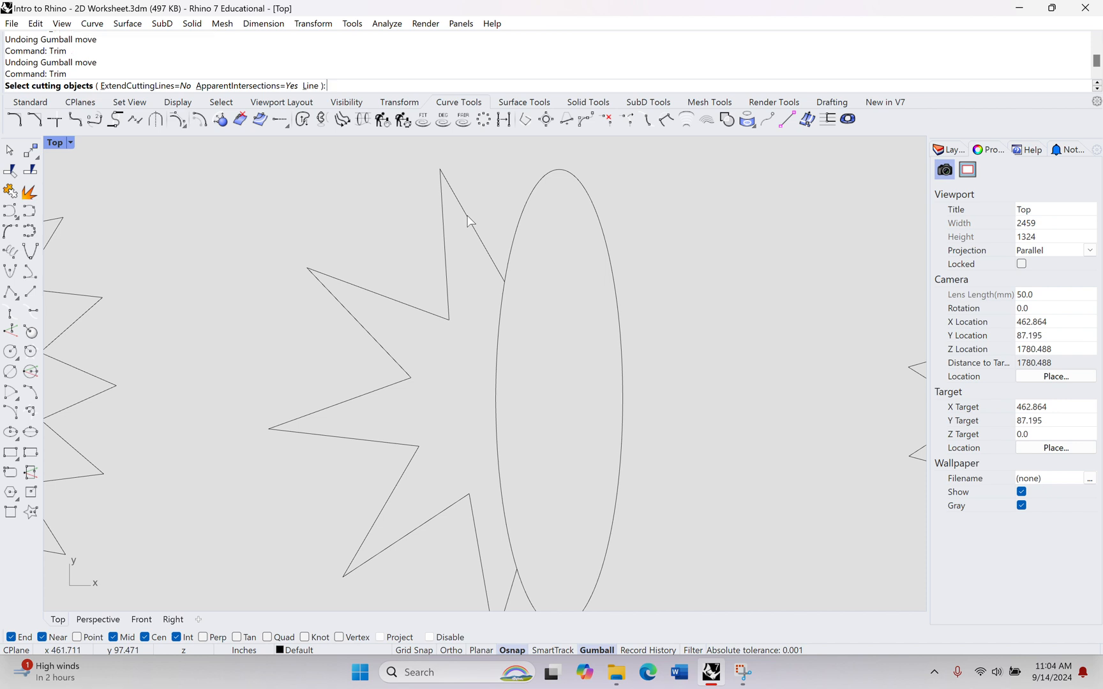
{"action": "left_click", "coordinate": [469, 220]}
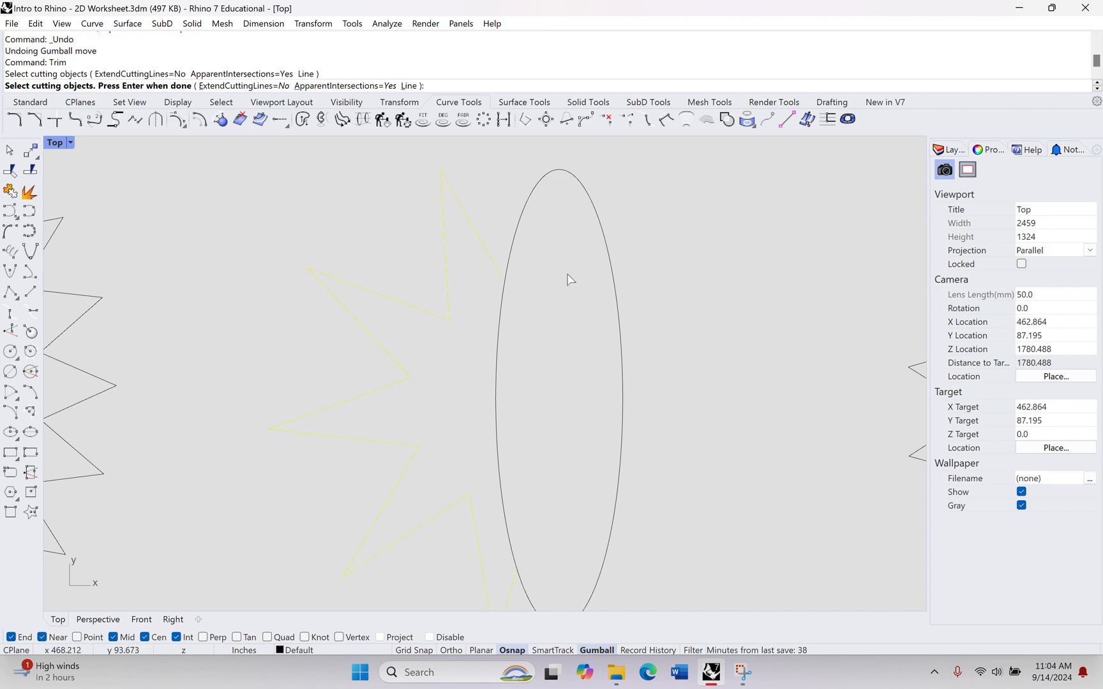
{"action": "key", "text": "Return"}
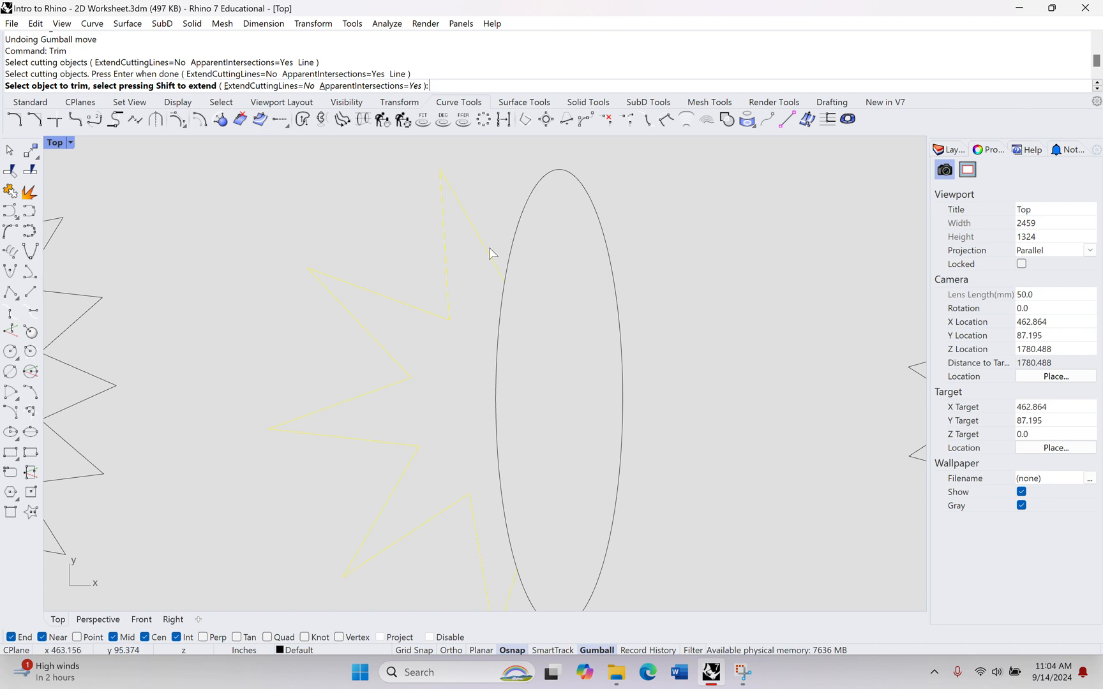
{"action": "left_click", "coordinate": [524, 210]}
{"action": "mouse_move", "coordinate": [564, 337]}
{"action": "right_mouse_down"}
{"action": "mouse_move", "coordinate": [561, 229]}
{"action": "mouse_move", "coordinate": [555, 318]}
{"action": "right_mouse_up"}
{"action": "key", "text": "Return"}
{"action": "scroll", "coordinate": [592, 266], "scroll_direction": "down", "scroll_amount": 4}
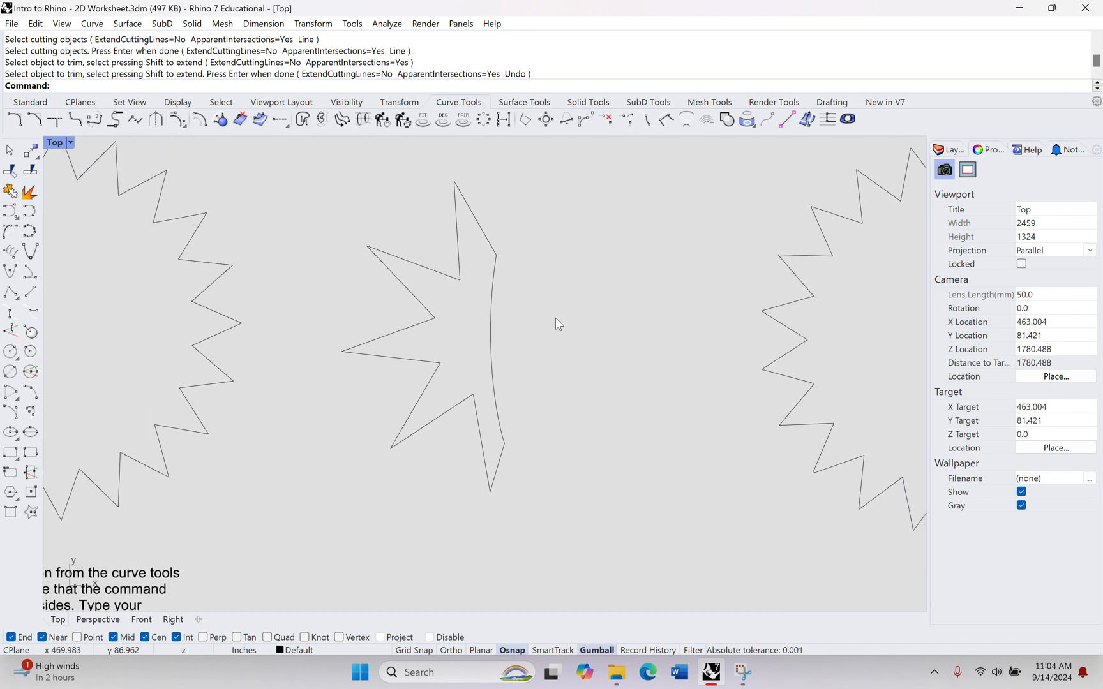
{"action": "key", "text": "ctrl+z"}
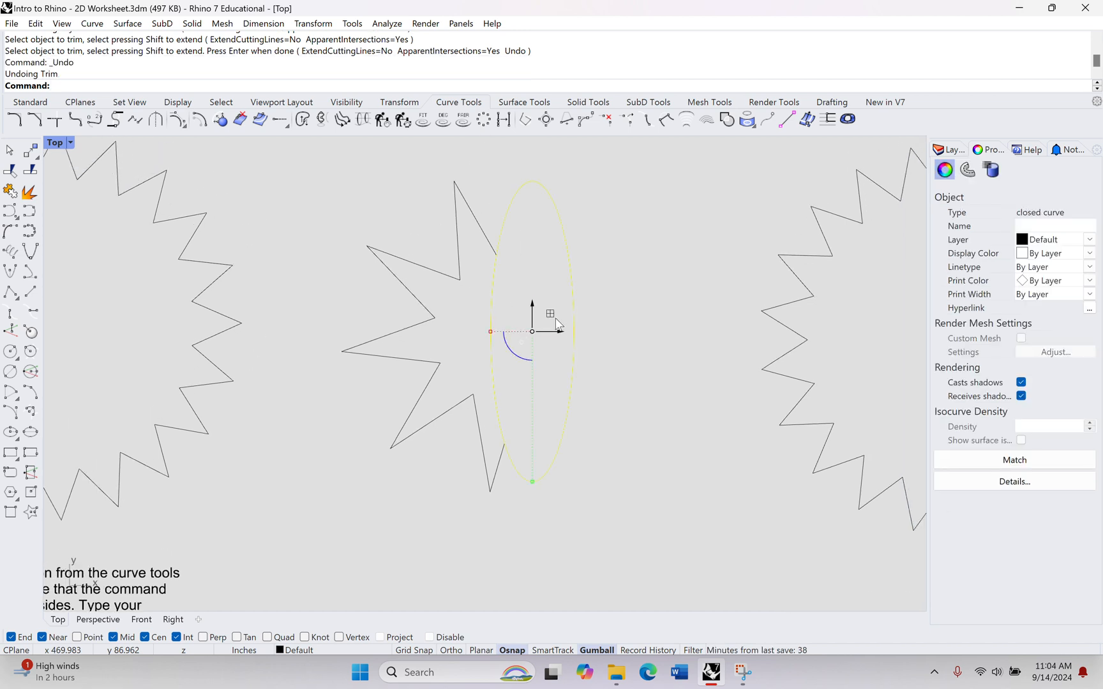
{"action": "left_click", "coordinate": [592, 320]}
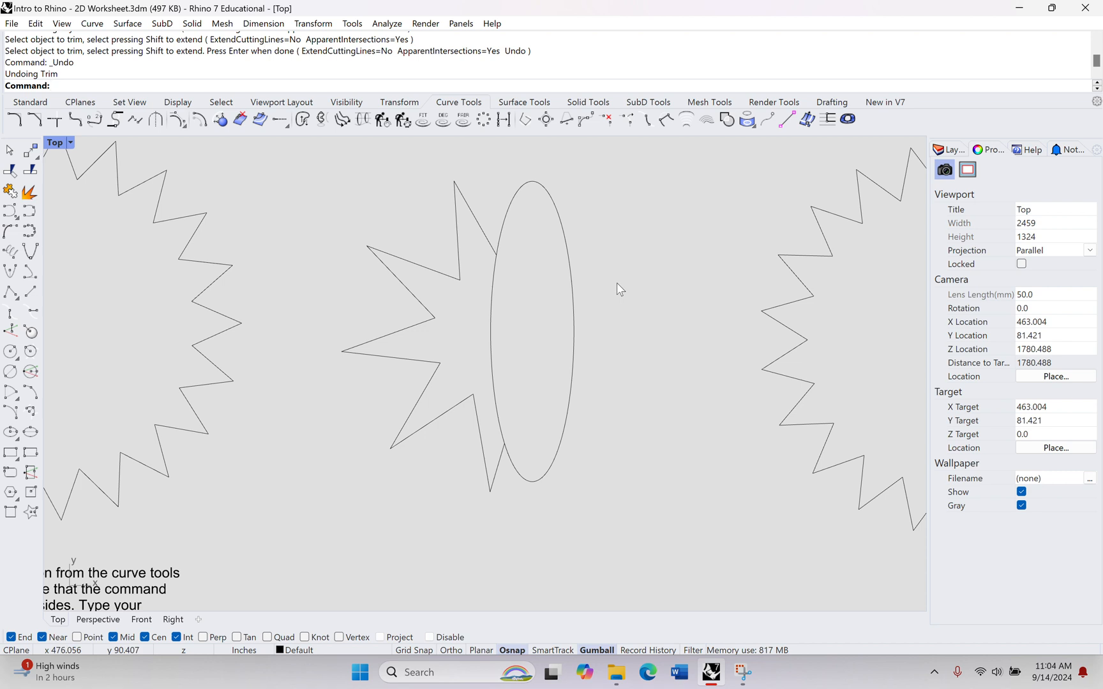
{"action": "type", "text": "Trim"}
{"action": "key", "text": "Return"}
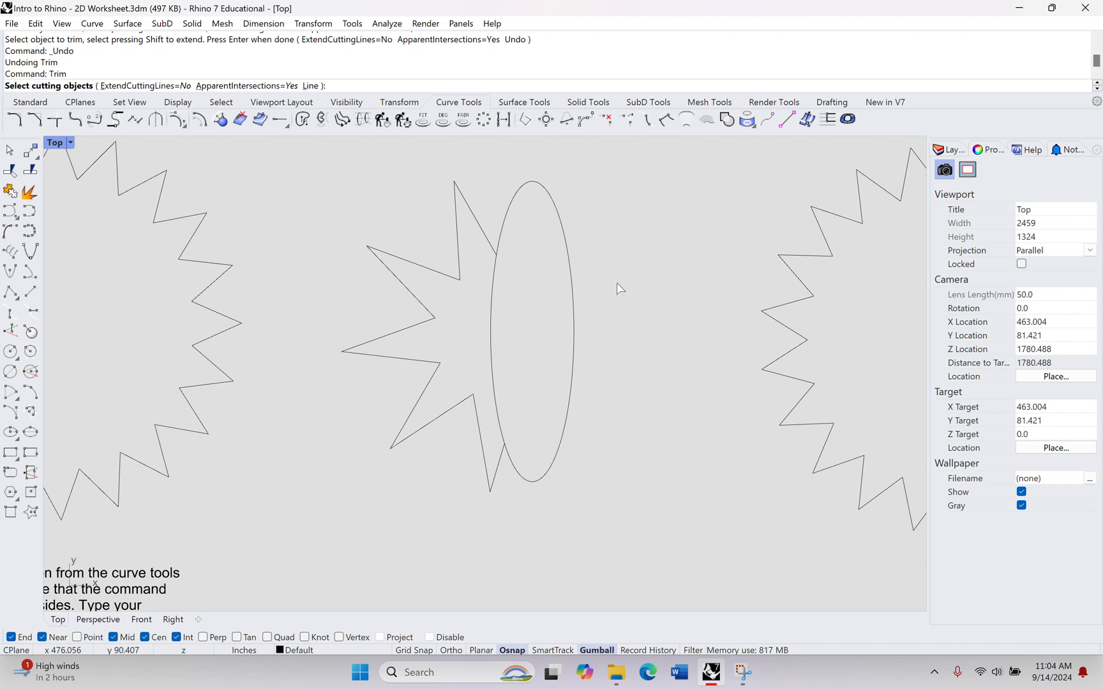
{"action": "left_click", "coordinate": [459, 271]}
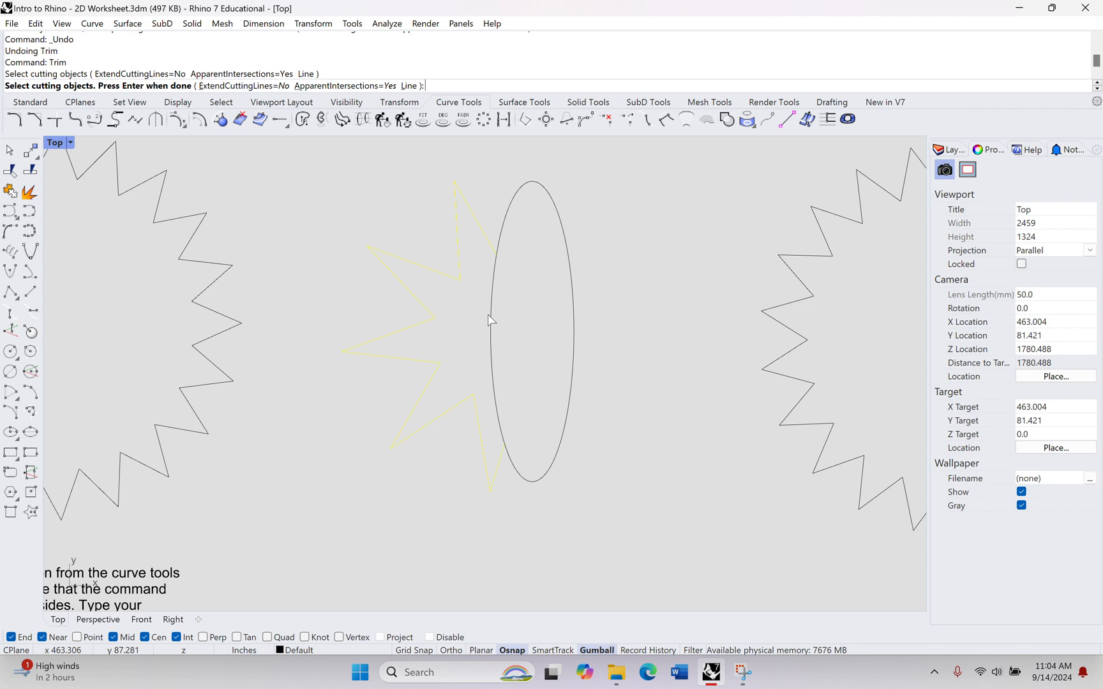
{"action": "left_click", "coordinate": [492, 281]}
{"action": "key", "text": "Escape"}
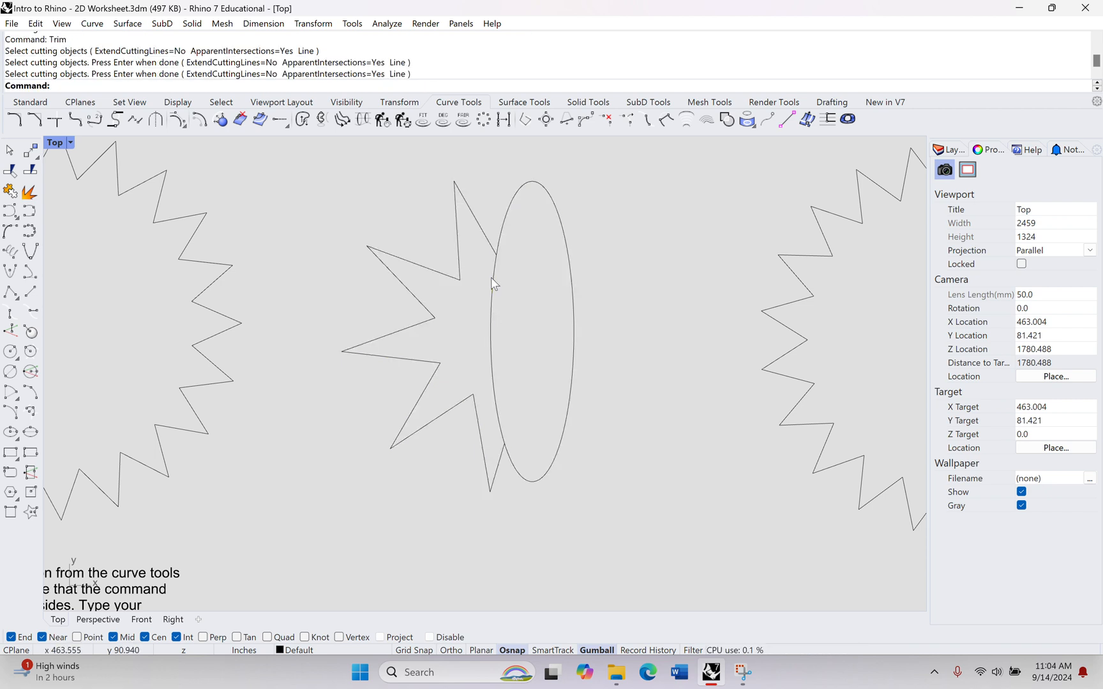
Trim away the ellipse's arc between the star's open ends, using the star as the cutting object, and undo it
{"action": "key", "text": "Return"}
{"action": "left_click", "coordinate": [458, 279]}
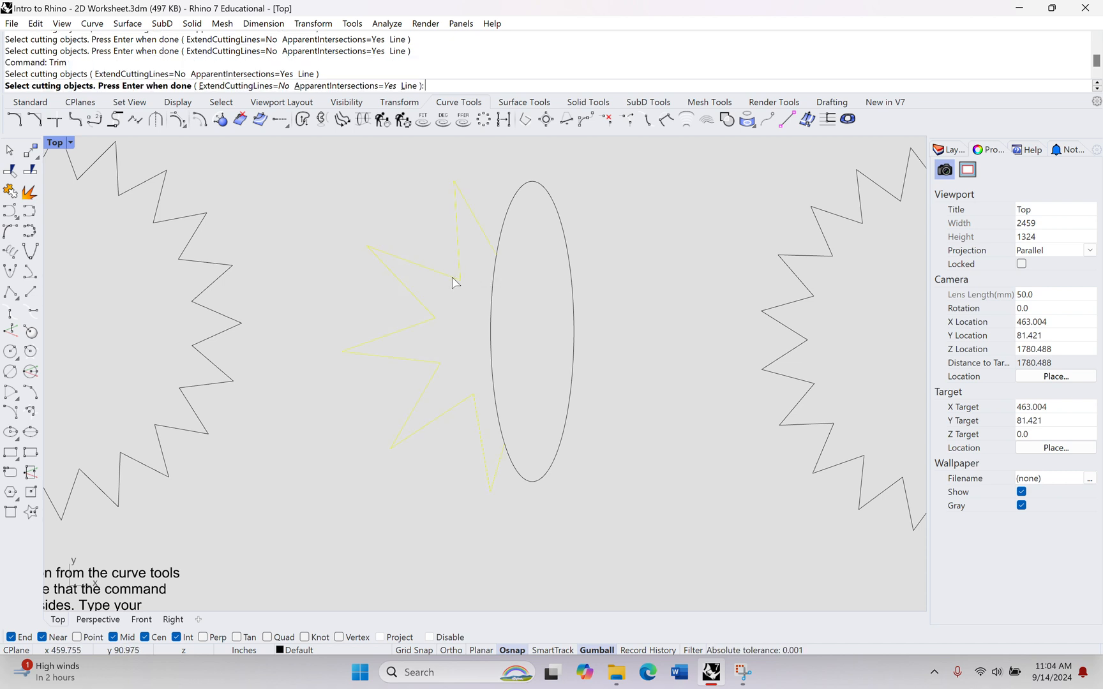
{"action": "key", "text": "Return"}
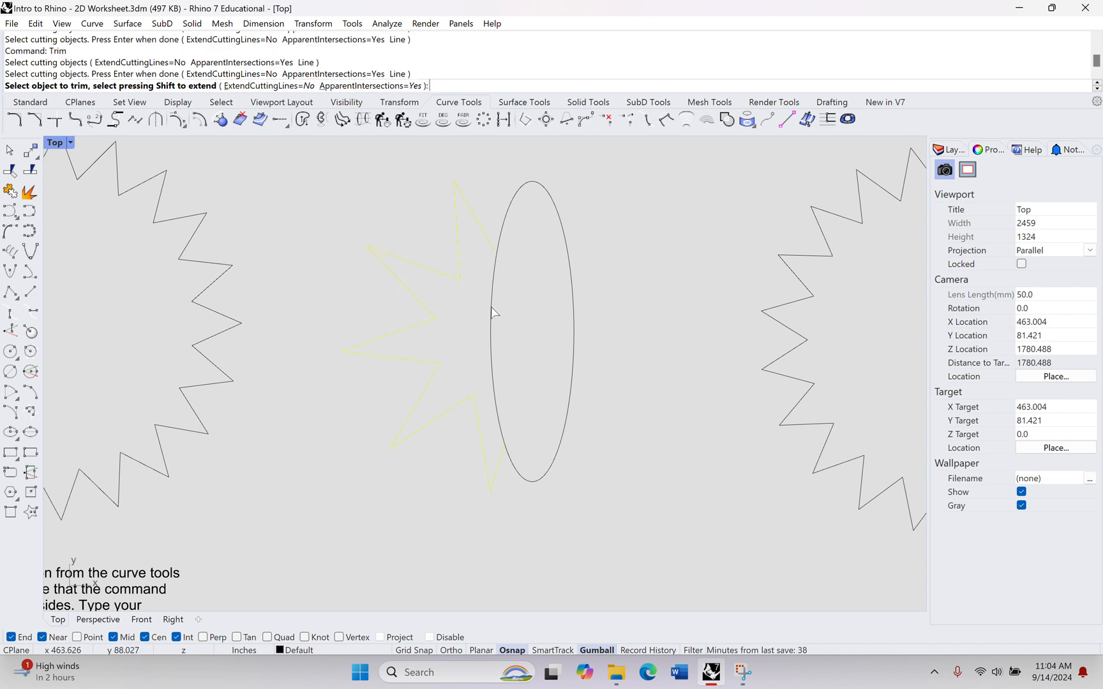
{"action": "left_click", "coordinate": [492, 309]}
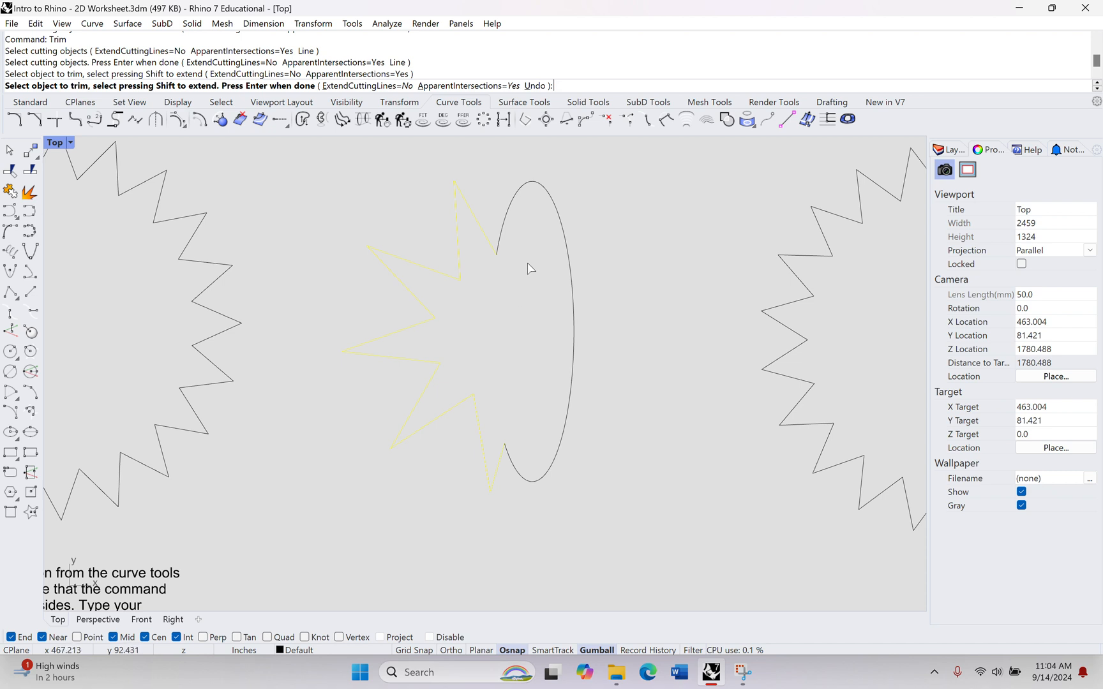
{"action": "key", "text": "Return"}
{"action": "key", "text": "ctrl+z"}
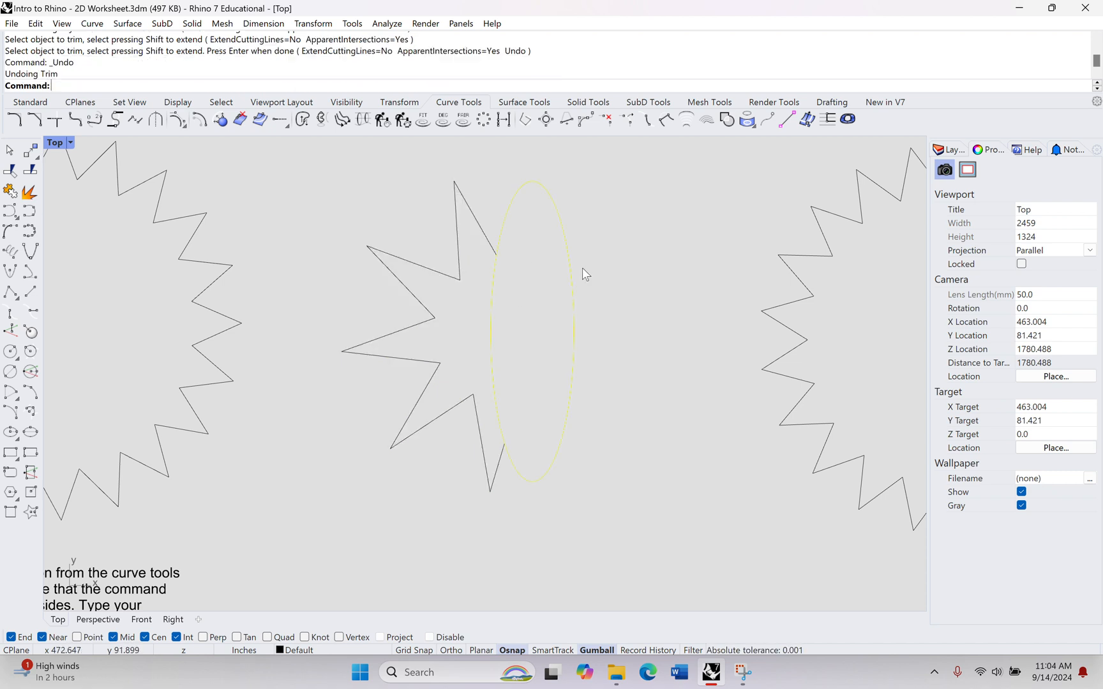
{"action": "key", "text": "Escape"}
Trim off the ellipse's outer portion with the star as the cutting object, keeping the arc between the star's open ends
{"action": "type", "text": "trim"}
{"action": "key", "text": "Return"}
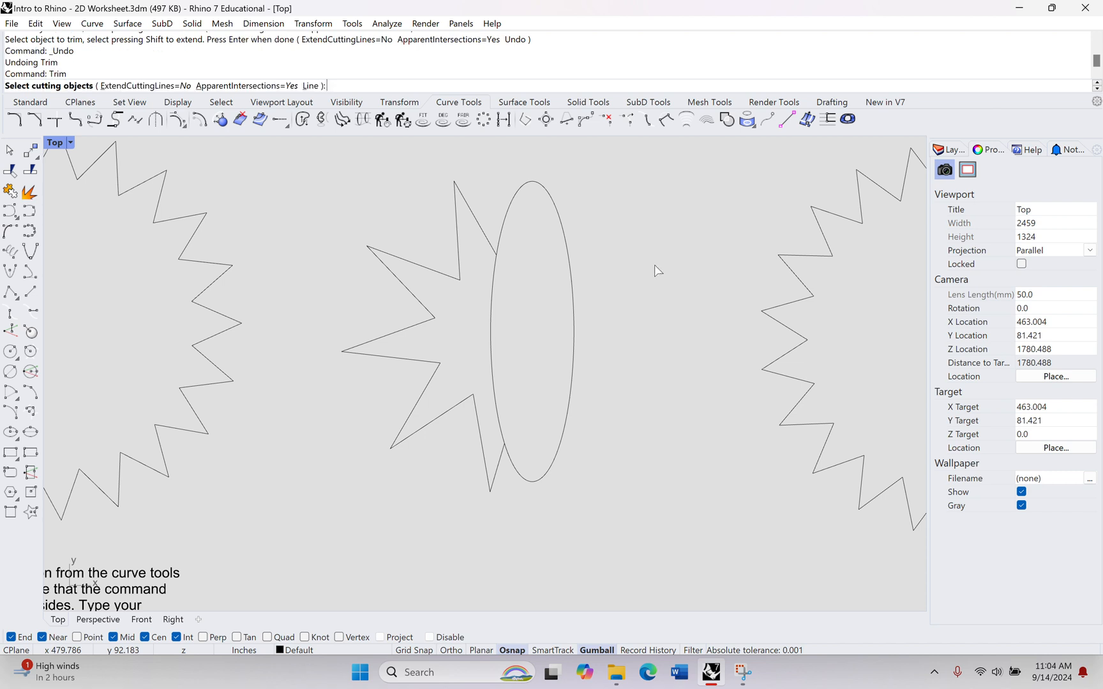
{"action": "left_click", "coordinate": [460, 258]}
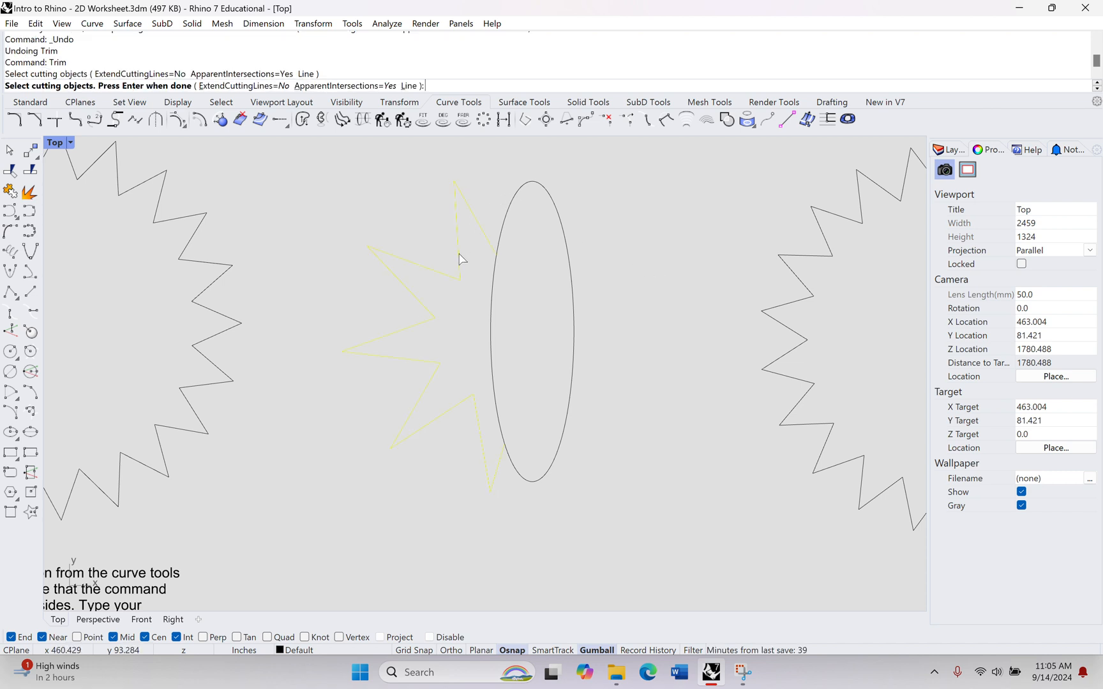
{"action": "key", "text": "Return"}
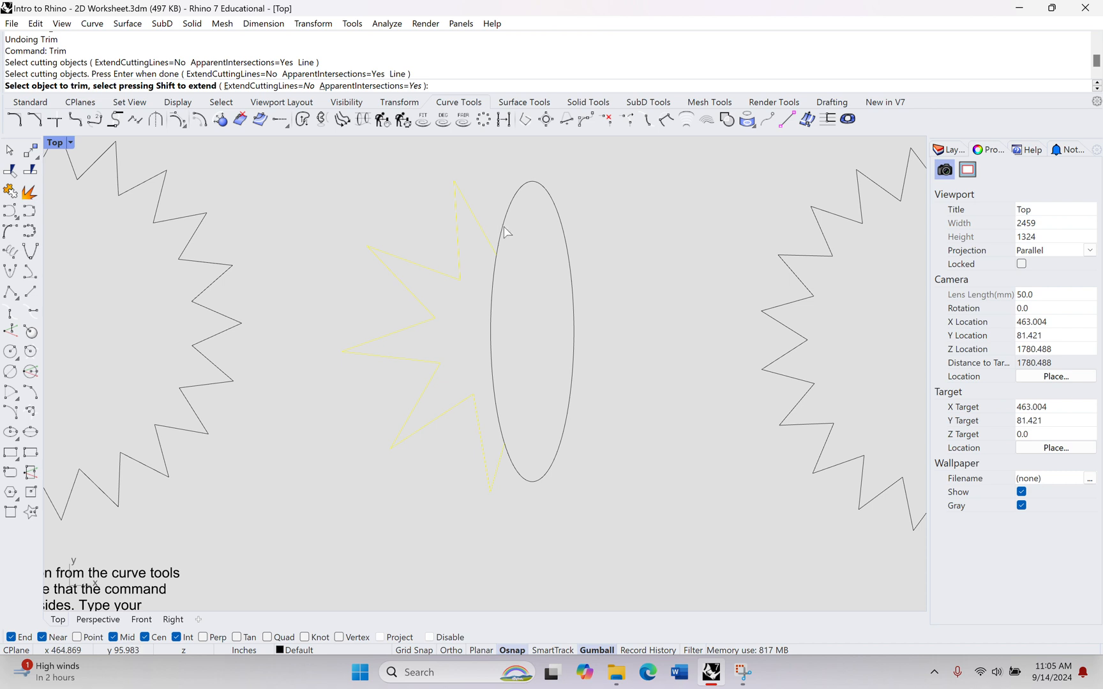
{"action": "left_click", "coordinate": [505, 232]}
{"action": "key", "text": "Return"}
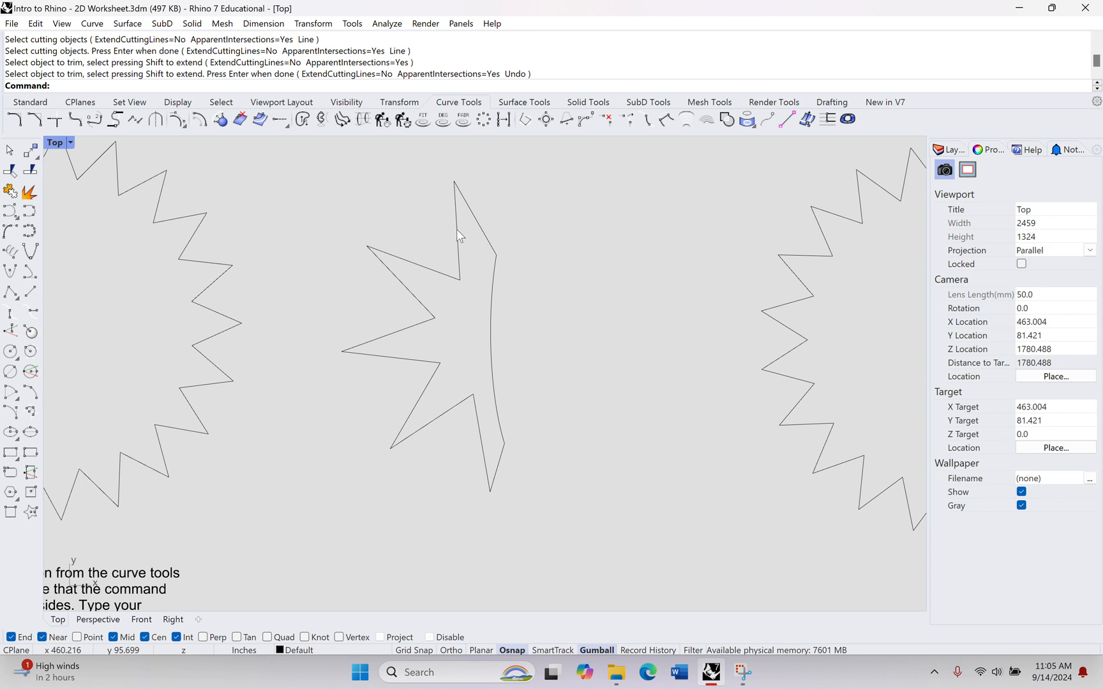
Select the ellipse arc and the star outline individually to check whether they are separate curves, and deselect them
{"action": "left_click", "coordinate": [490, 322]}
{"action": "left_click", "coordinate": [408, 321]}
{"action": "left_click", "coordinate": [432, 322]}
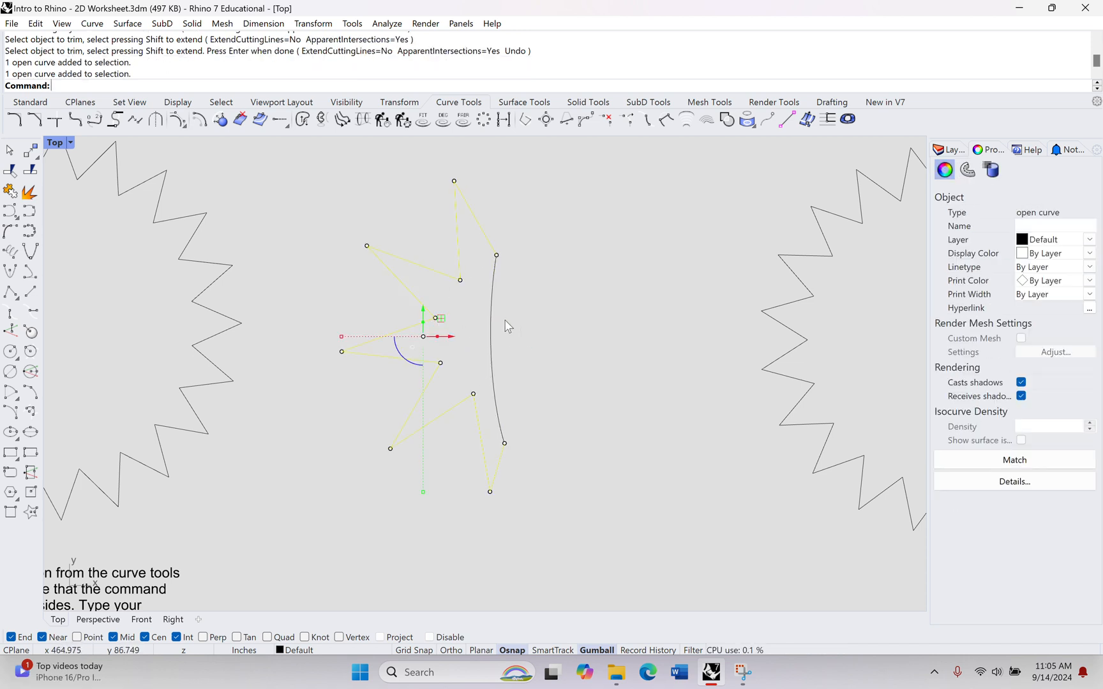
{"action": "left_click", "coordinate": [504, 320]}
Try window selections on the star outline and arc, first enclosing both curves completely and then only partly
{"action": "right_click_drag", "start_coordinate": [516, 276], "coordinate": [572, 327]}
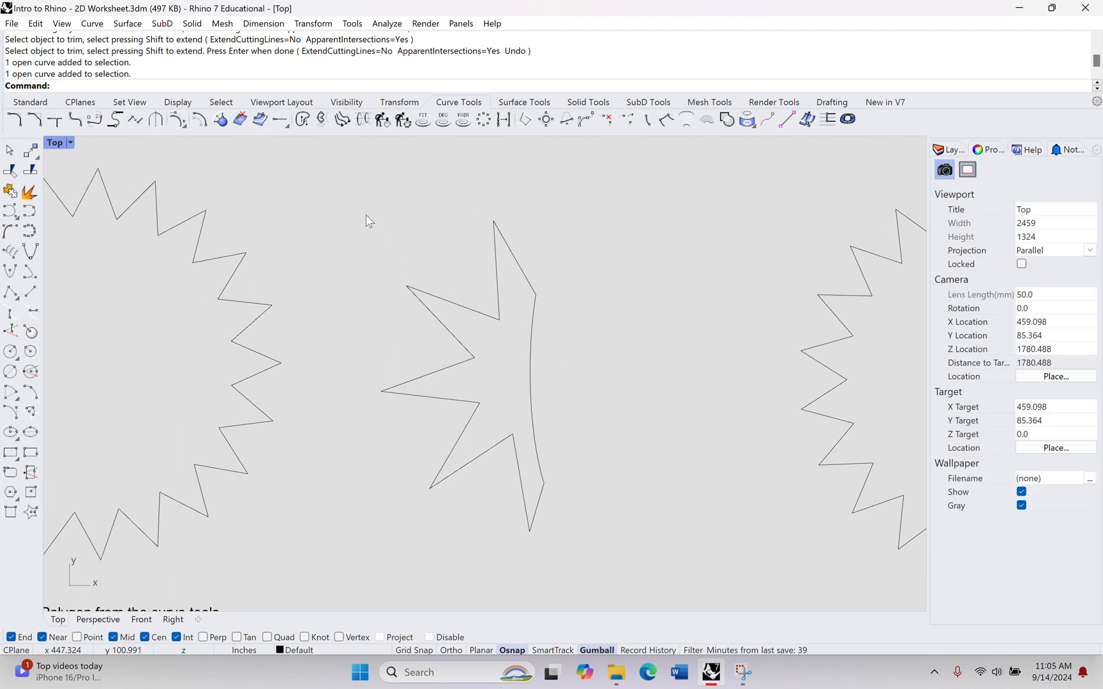
{"action": "left_click_drag", "start_coordinate": [351, 192], "coordinate": [624, 575]}
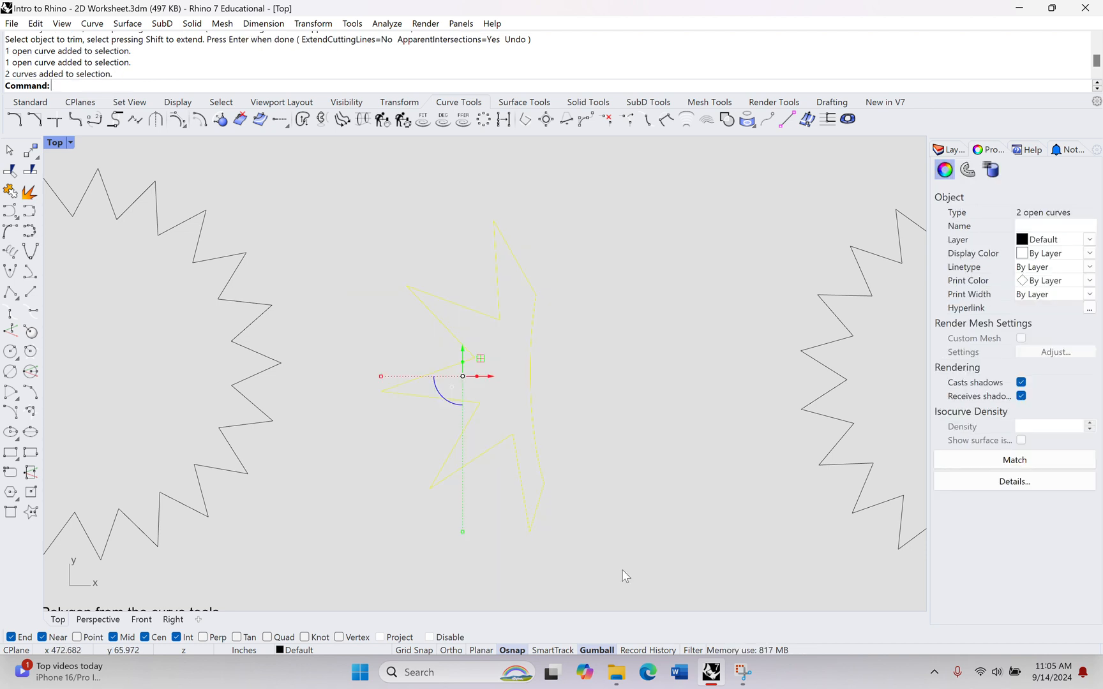
{"action": "key", "text": "Escape"}
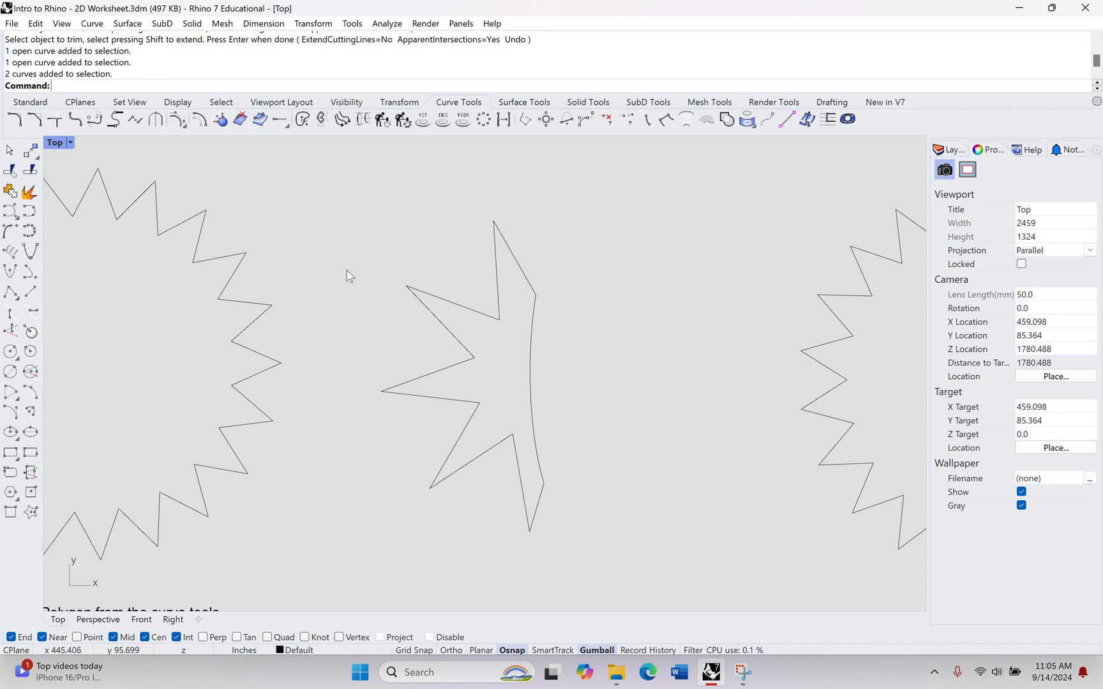
{"action": "left_click_drag", "start_coordinate": [333, 203], "coordinate": [660, 577]}
{"action": "left_click", "coordinate": [591, 485]}
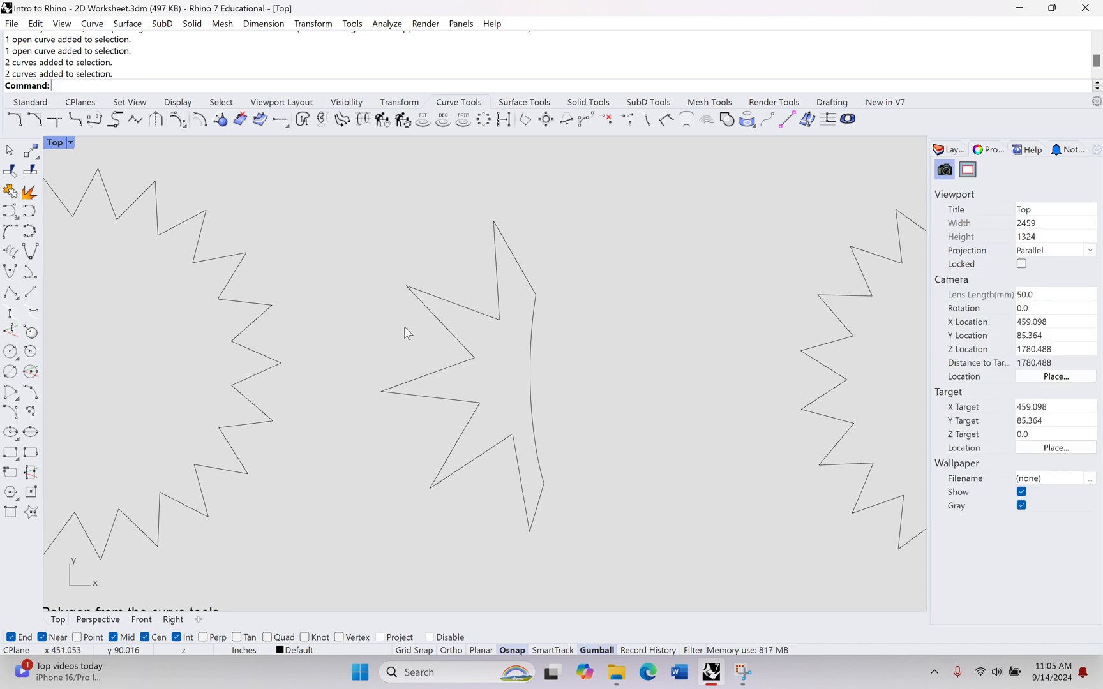
{"action": "left_click_drag", "start_coordinate": [404, 327], "coordinate": [589, 417]}
{"action": "left_click_drag", "start_coordinate": [404, 326], "coordinate": [590, 420]}
Try crossing selections over part and all of the star outline and arc, deselecting both curves each time
{"action": "left_click_drag", "start_coordinate": [582, 327], "coordinate": [370, 419]}
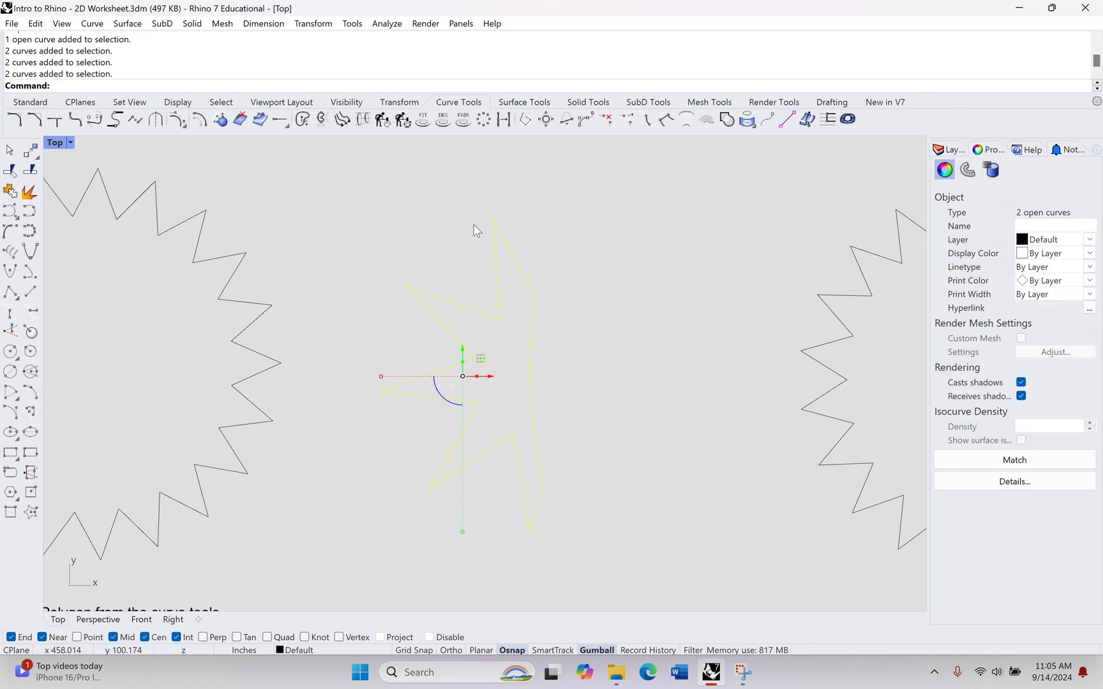
{"action": "left_click", "coordinate": [628, 390]}
{"action": "left_click_drag", "start_coordinate": [610, 187], "coordinate": [337, 558]}
{"action": "left_click", "coordinate": [339, 563]}
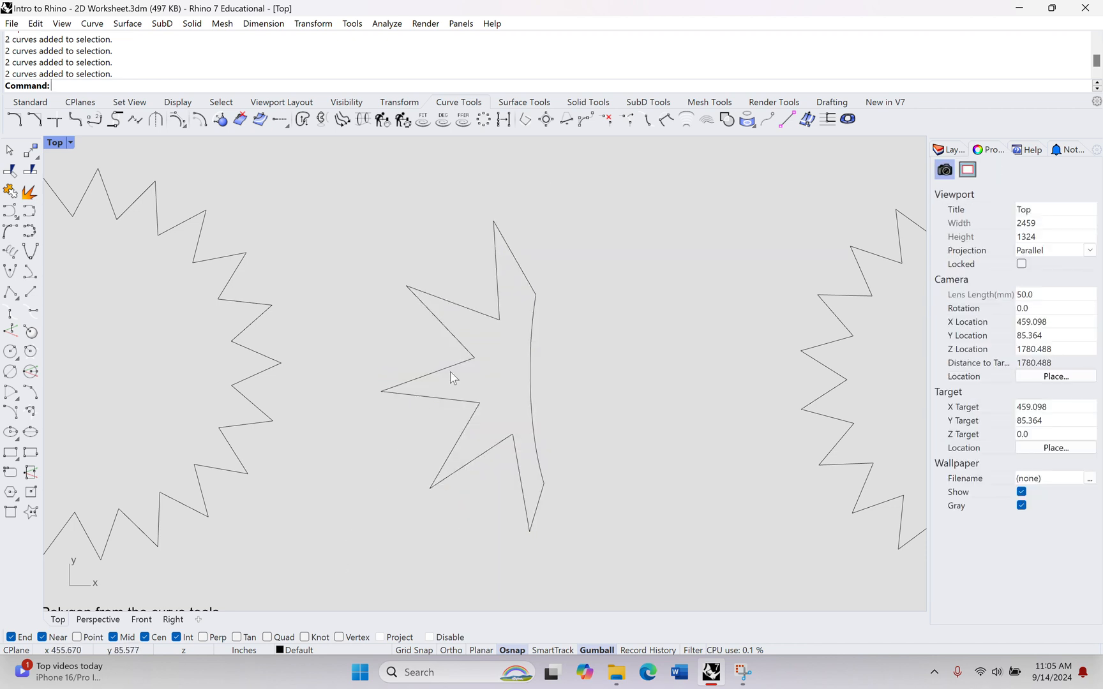
Join the trimmed star outline and the ellipse arc into one closed curve, and deselect it
{"action": "left_click_drag", "start_coordinate": [552, 341], "coordinate": [391, 399]}
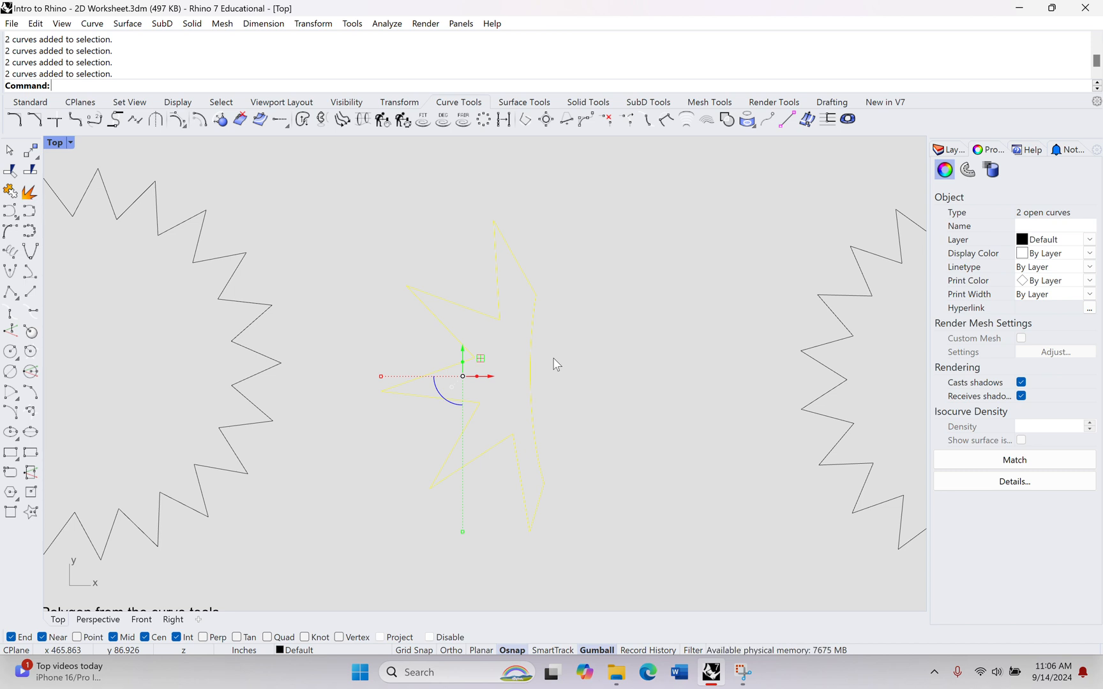
{"action": "key", "text": "Return"}
{"action": "left_click", "coordinate": [555, 360]}
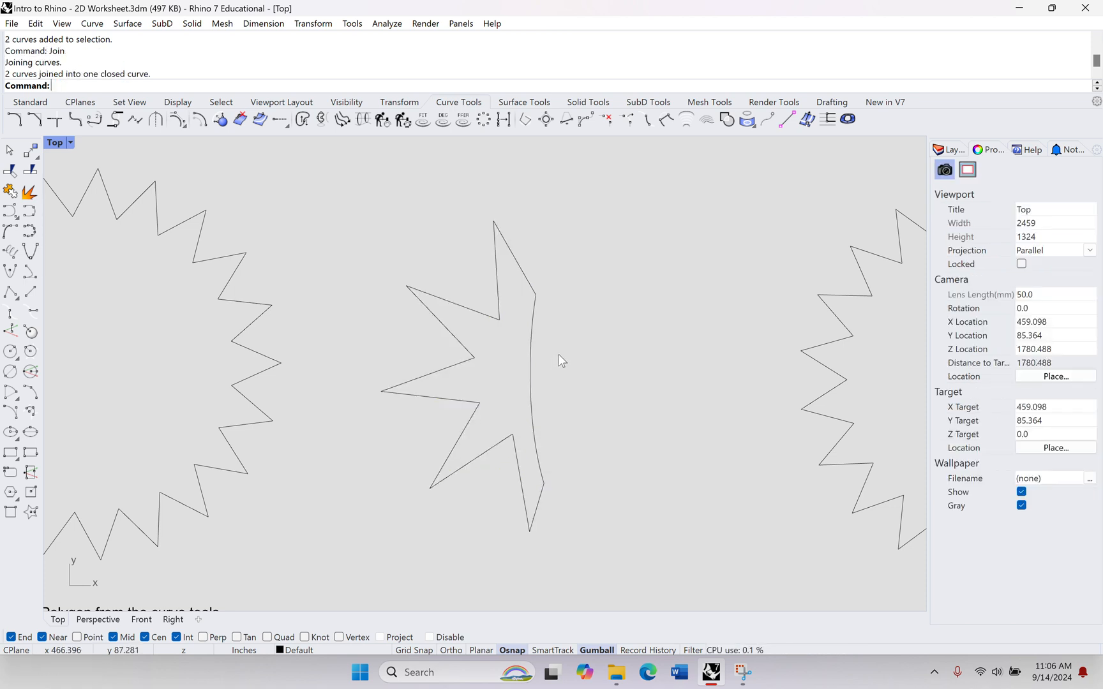
Select the joined star shape to check whether it is a single closed curve, and deselect it
{"action": "left_click", "coordinate": [474, 356]}
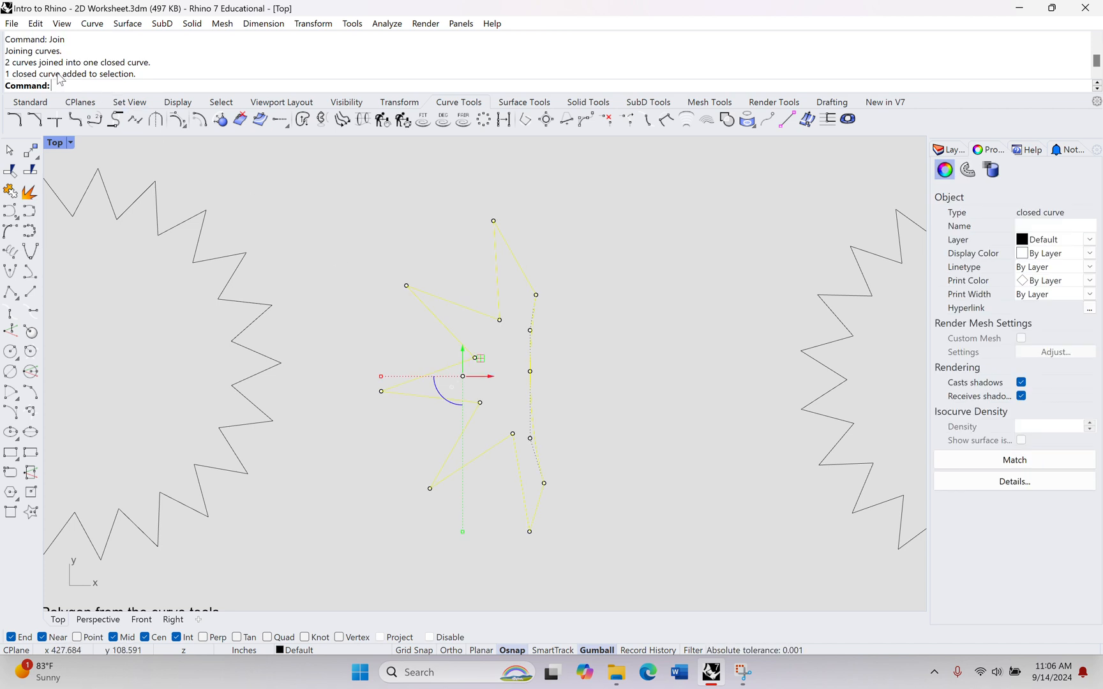
{"action": "left_click", "coordinate": [619, 370]}
{"action": "scroll", "coordinate": [621, 365], "scroll_direction": "down", "scroll_amount": 3}
{"action": "right_click_drag", "start_coordinate": [621, 363], "coordinate": [419, 283]}
{"action": "scroll", "coordinate": [419, 284], "scroll_direction": "down", "scroll_amount": 5}
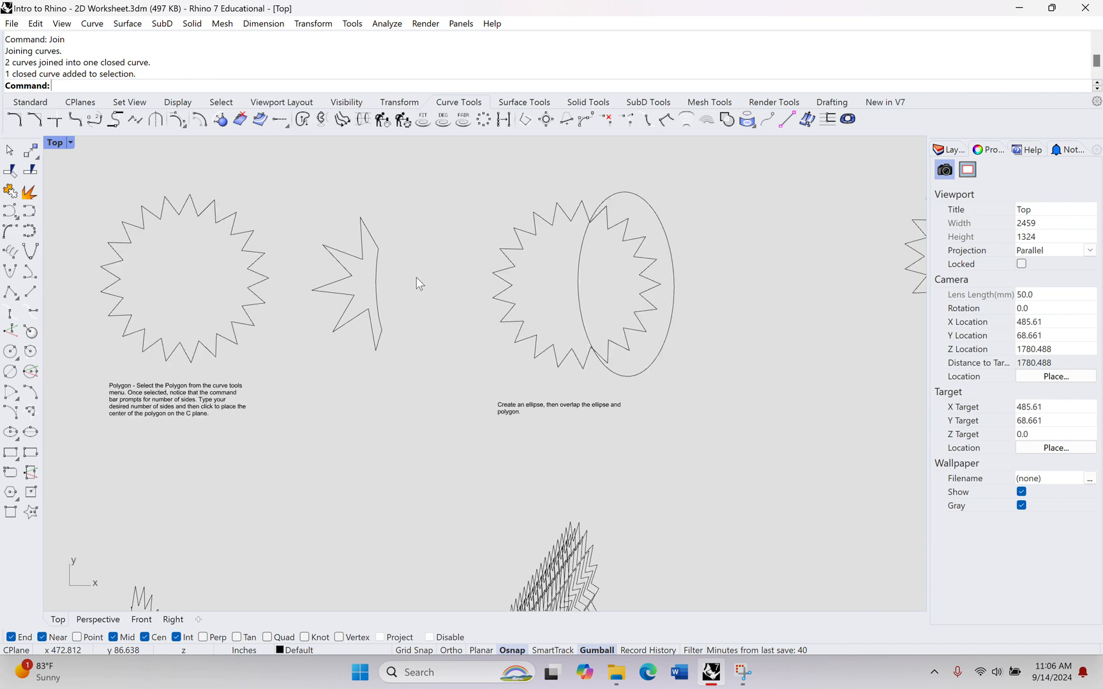
Move the joined star shape from the polygon example to the space beside the joined half-star example, and deselect it
{"action": "right_click_drag", "start_coordinate": [390, 295], "coordinate": [294, 291]}
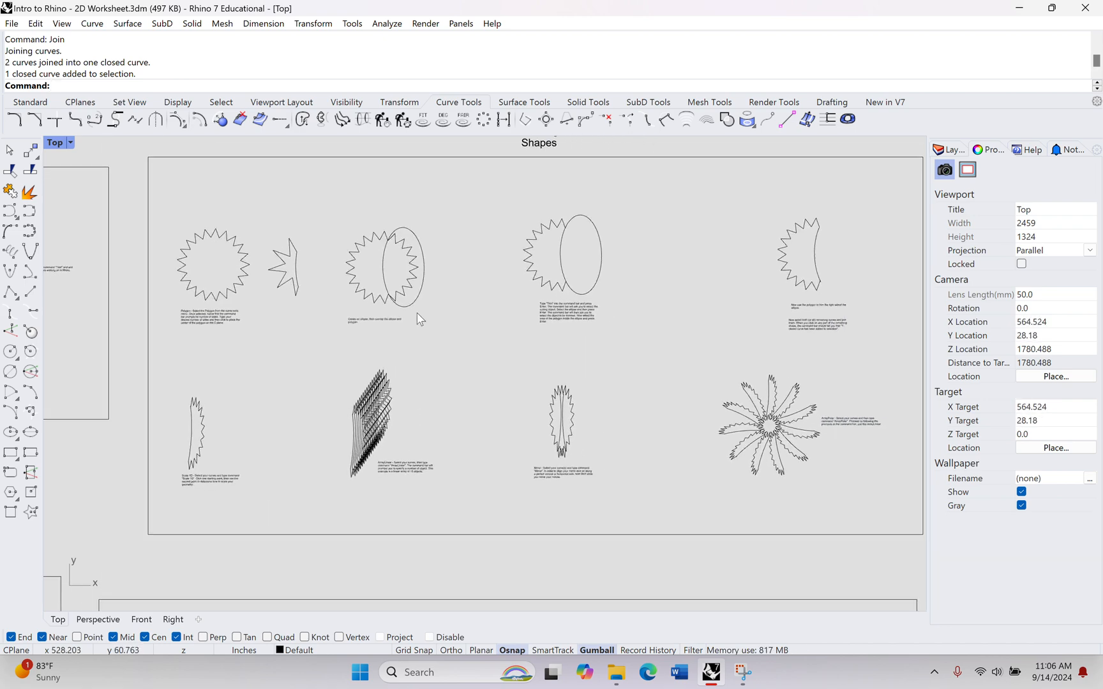
{"action": "right_click_drag", "start_coordinate": [571, 331], "coordinate": [441, 327]}
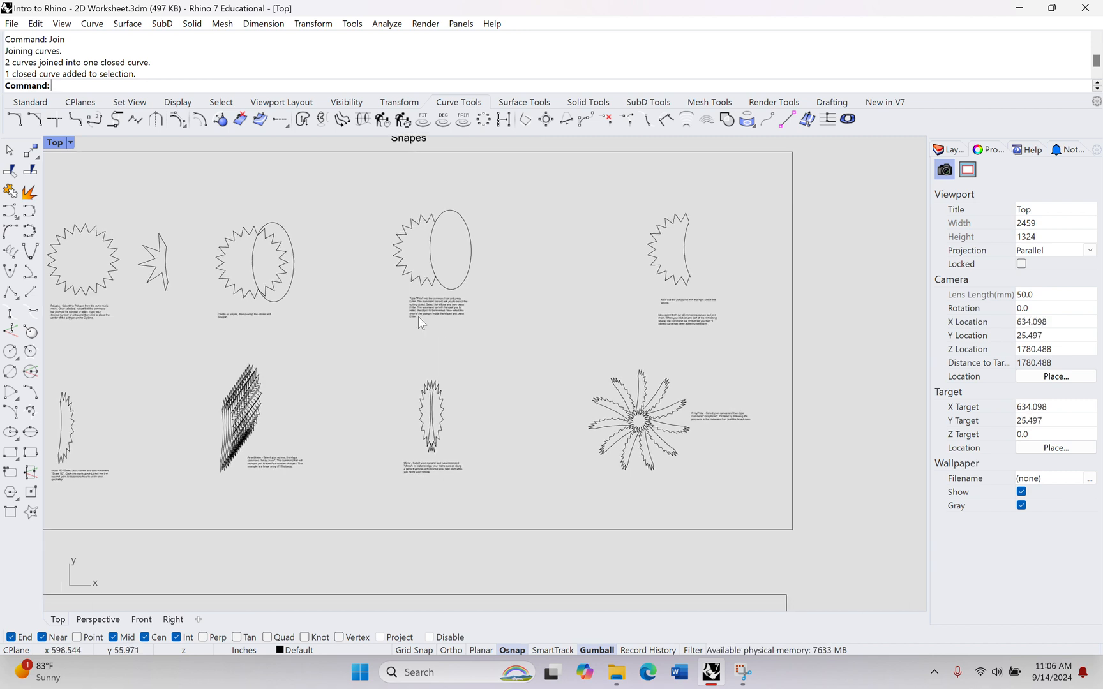
{"action": "left_click", "coordinate": [153, 261]}
{"action": "left_click_drag", "start_coordinate": [182, 262], "coordinate": [762, 273]}
{"action": "left_click", "coordinate": [772, 345]}
Move the joined star shape down beside the Scale 1D example and deselect it
{"action": "right_click_drag", "start_coordinate": [740, 323], "coordinate": [638, 342]}
{"action": "right_click_drag", "start_coordinate": [485, 325], "coordinate": [743, 249]}
{"action": "right_click_drag", "start_coordinate": [342, 365], "coordinate": [205, 386]}
{"action": "left_click", "coordinate": [735, 206]}
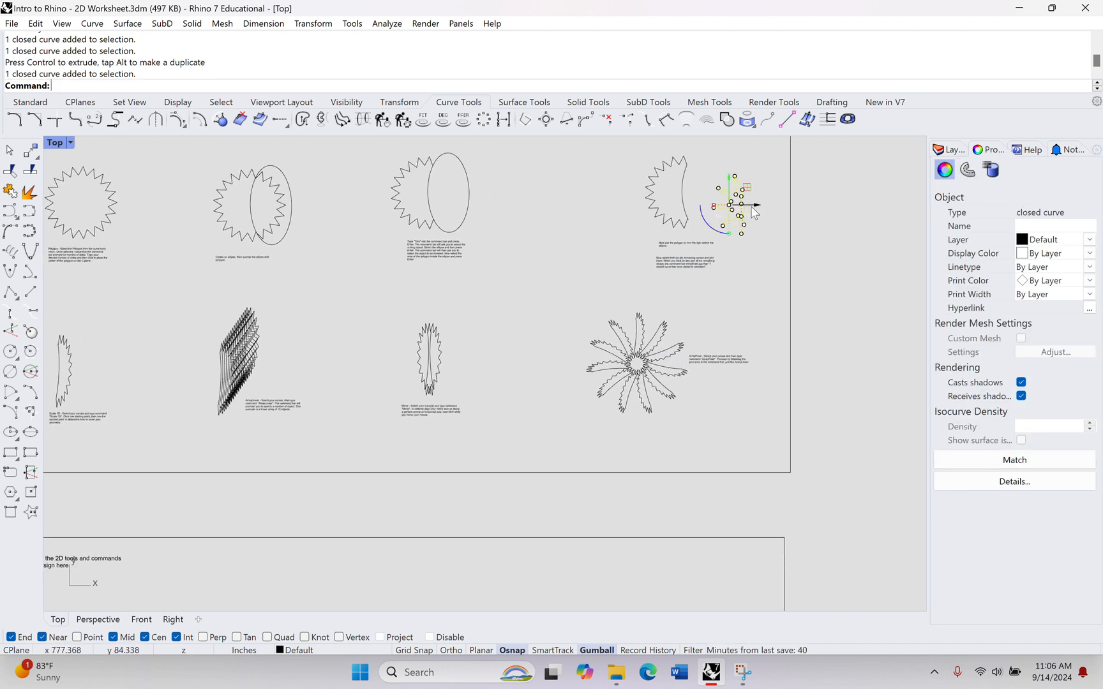
{"action": "left_click_drag", "start_coordinate": [729, 210], "coordinate": [128, 367]}
{"action": "scroll", "coordinate": [249, 355], "scroll_direction": "up", "scroll_amount": 5}
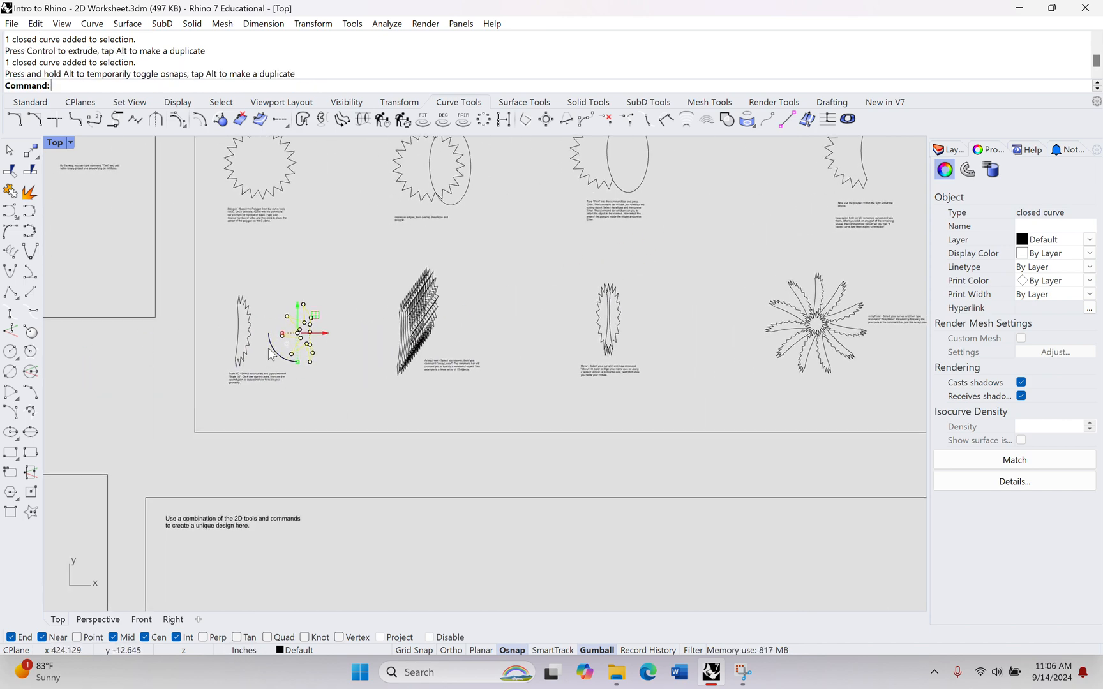
{"action": "right_click_drag", "start_coordinate": [257, 315], "coordinate": [292, 376]}
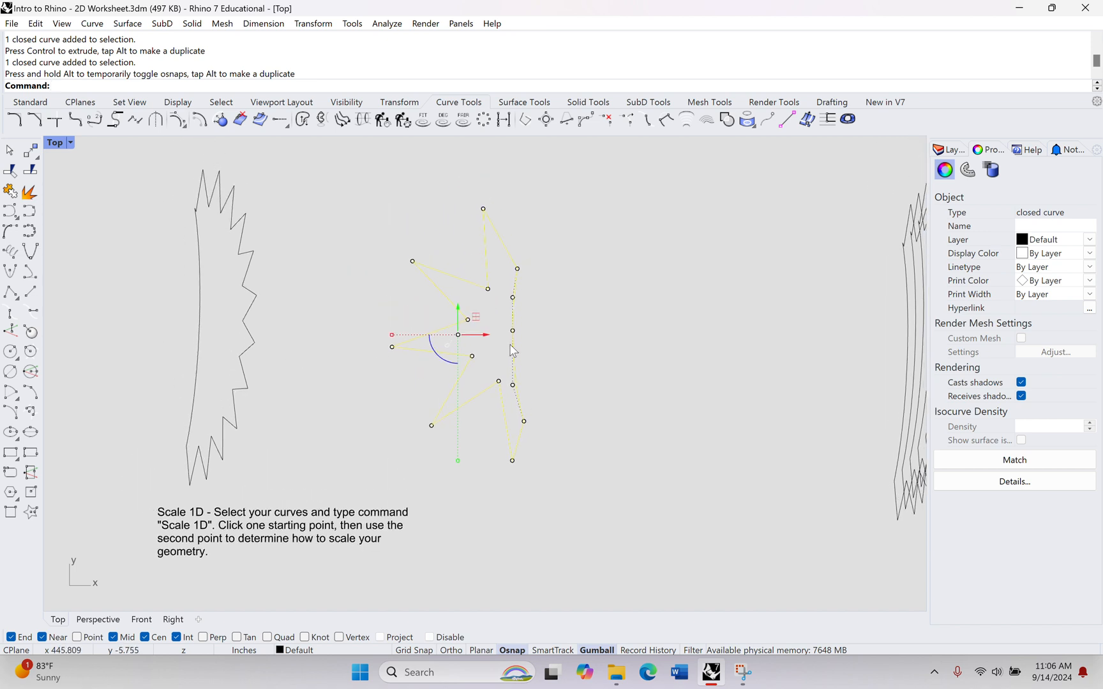
{"action": "left_click", "coordinate": [547, 339]}
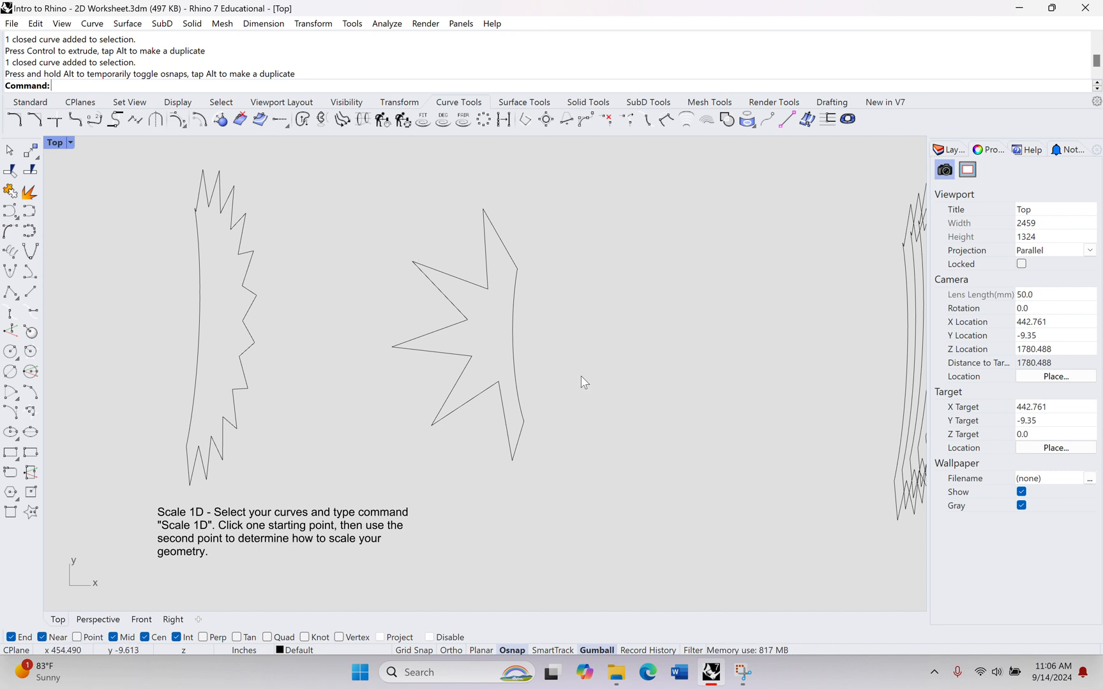
Scale the star shape horizontally with Scale1D to a little under half its width, using a base point below it and Ortho on
{"action": "left_click", "coordinate": [514, 314]}
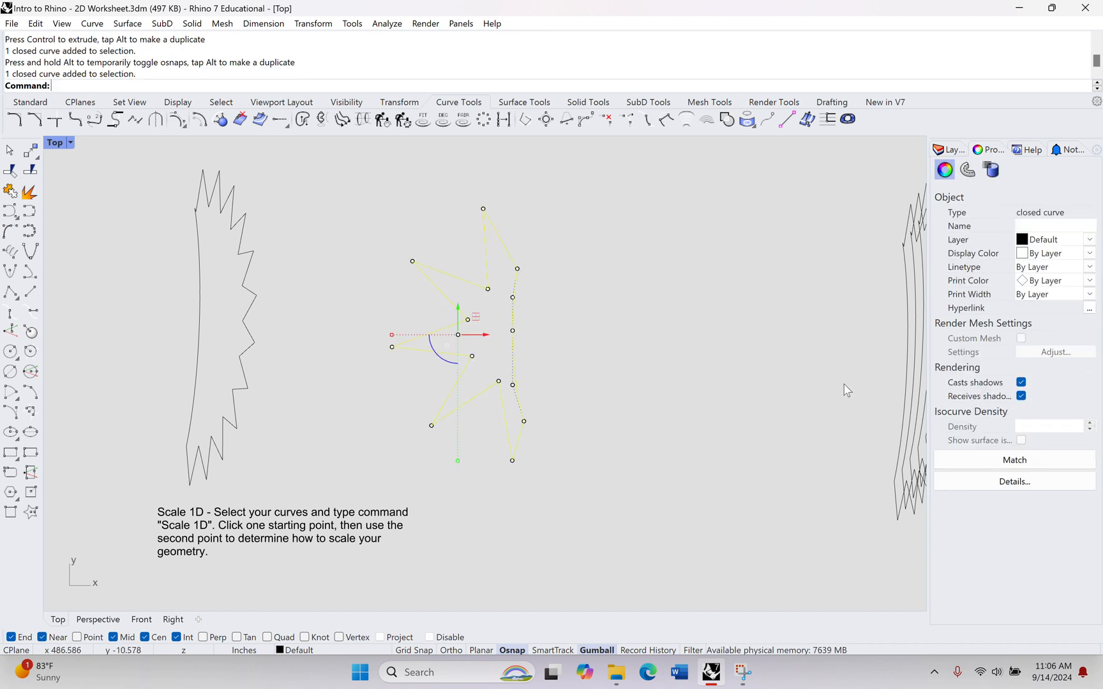
{"action": "type", "text": "Scale1D"}
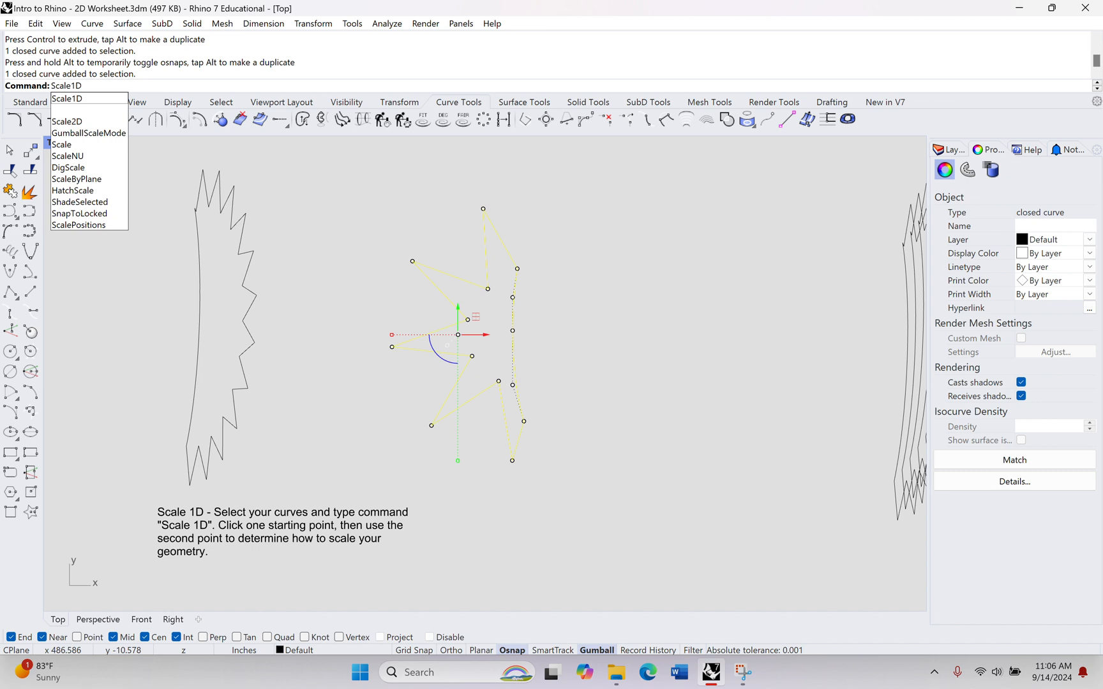
{"action": "key", "text": "Return"}
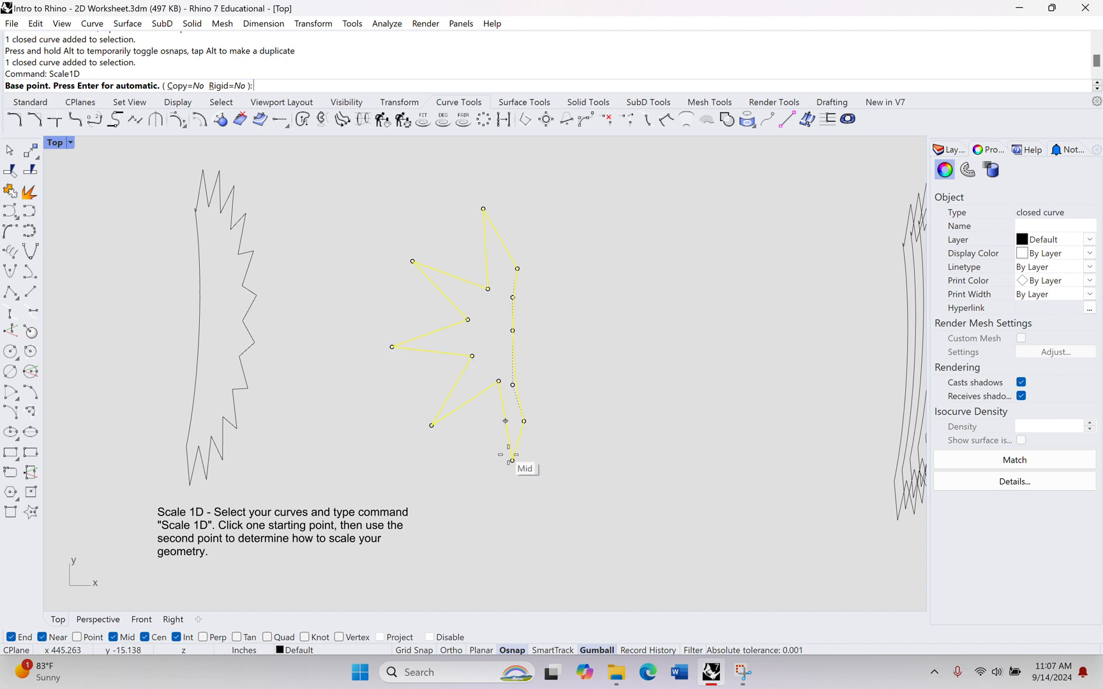
{"action": "right_click_drag", "start_coordinate": [443, 468], "coordinate": [459, 437]}
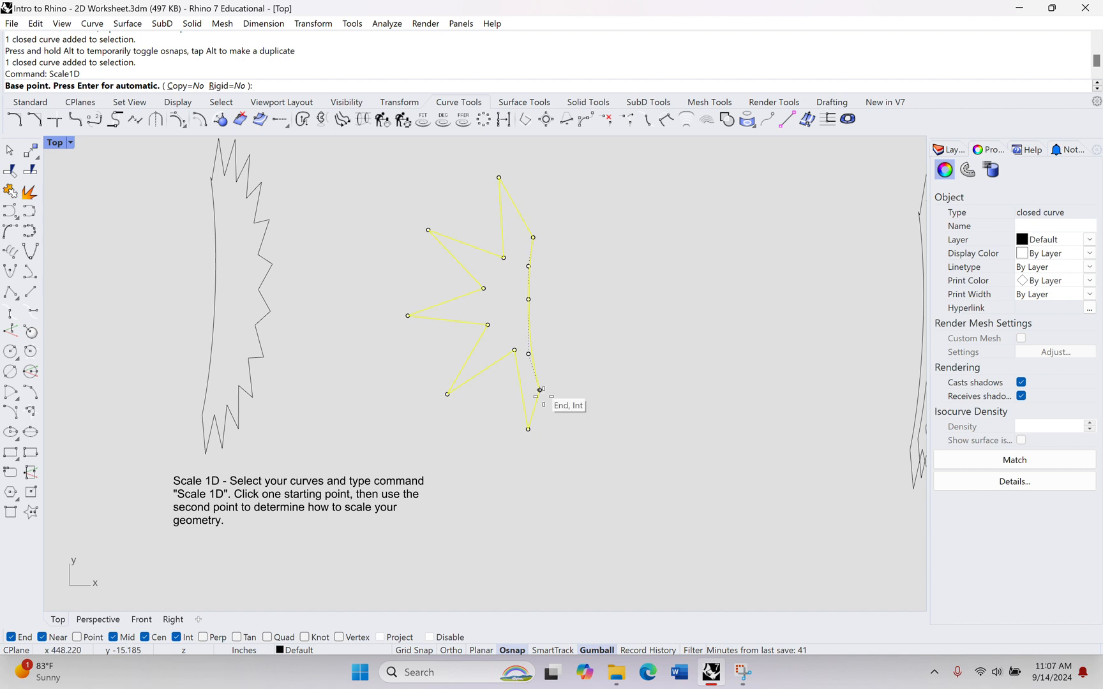
{"action": "left_click", "coordinate": [395, 444]}
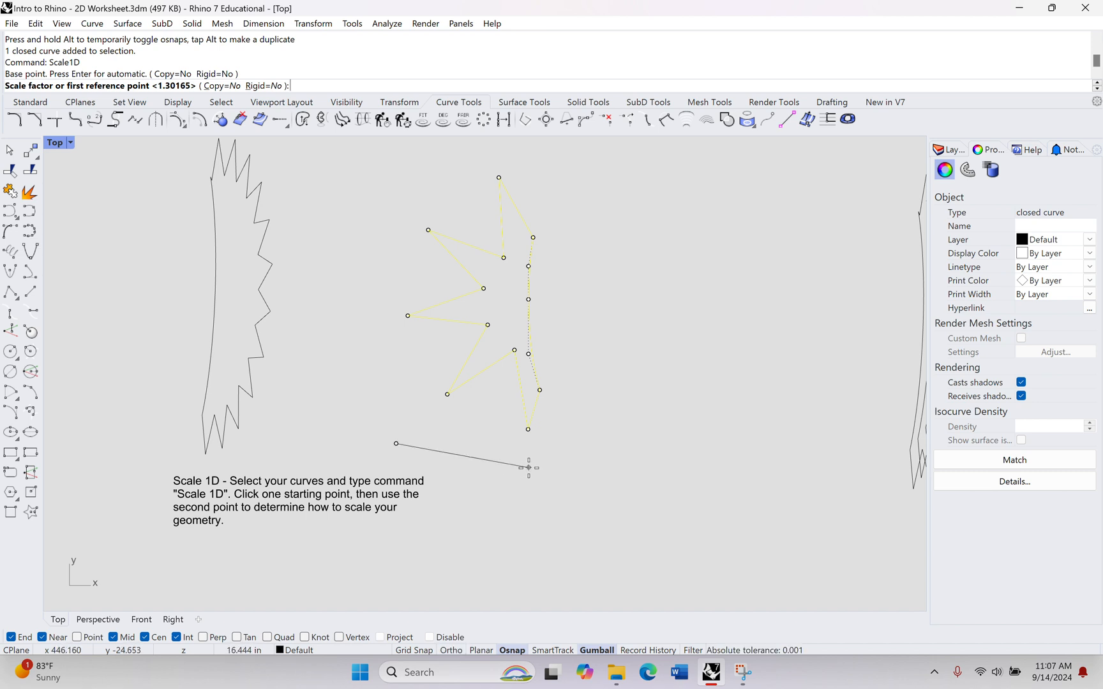
{"action": "key", "text": "F8"}
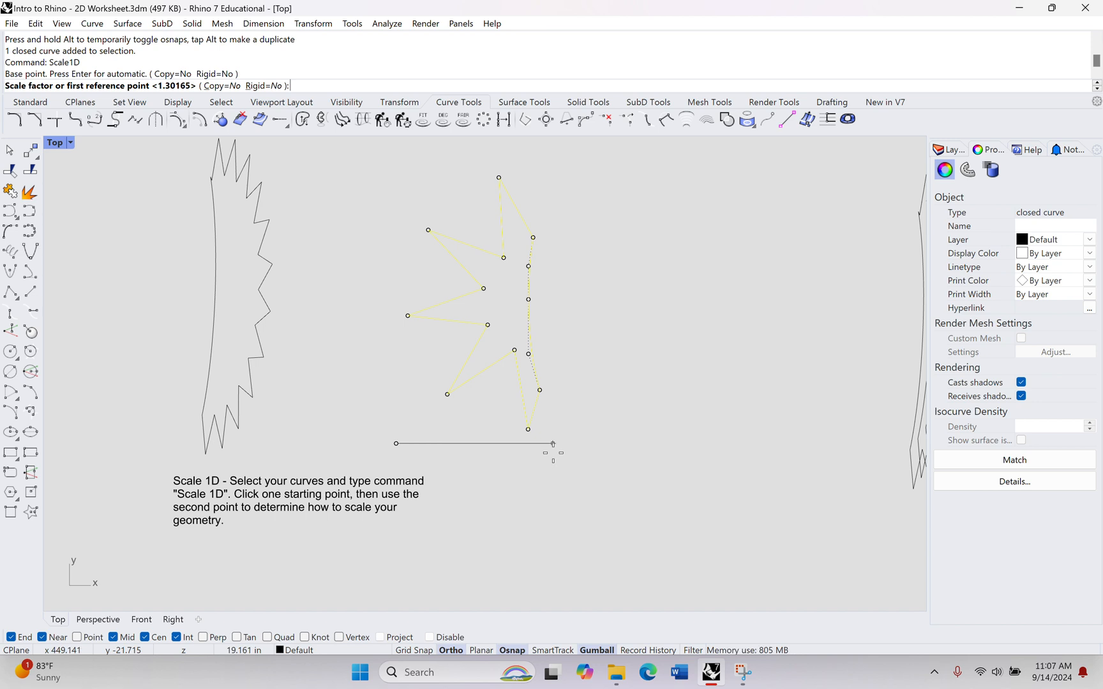
{"action": "key", "text": "F8"}
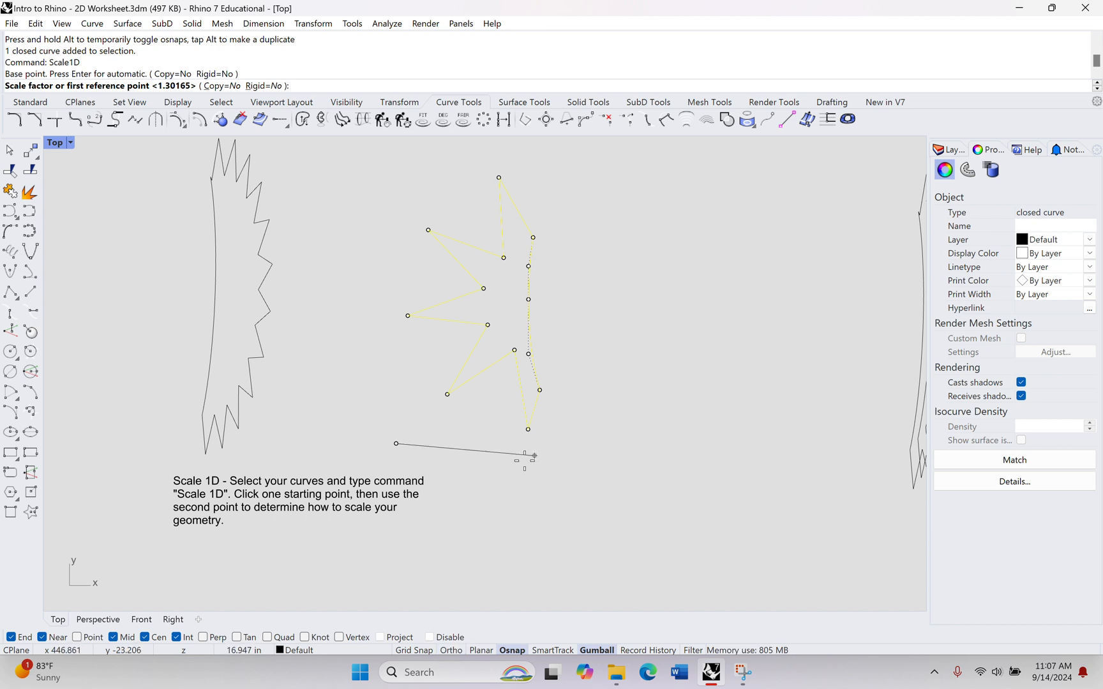
{"action": "key", "text": "F8"}
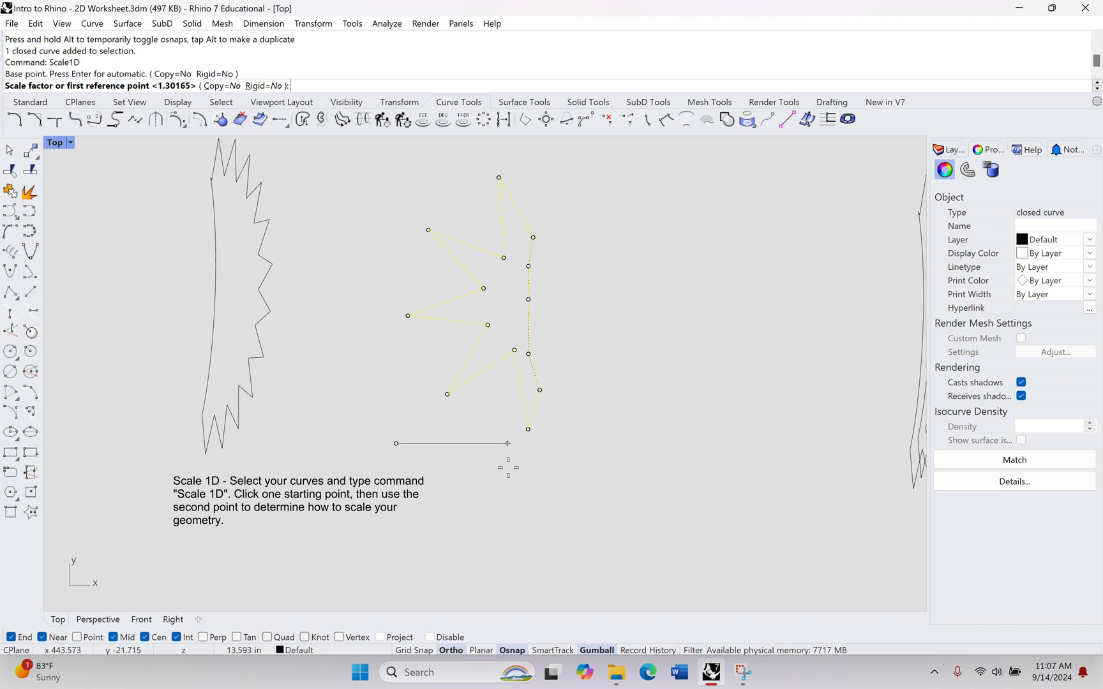
{"action": "left_click", "coordinate": [558, 443]}
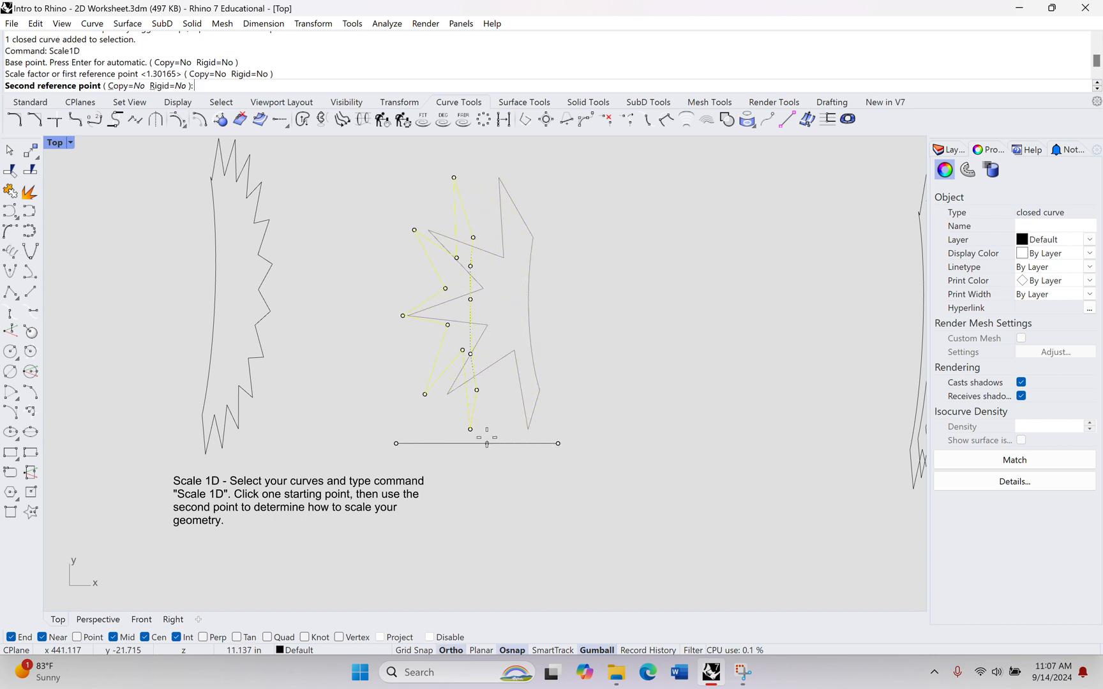
{"action": "left_click", "coordinate": [466, 443]}
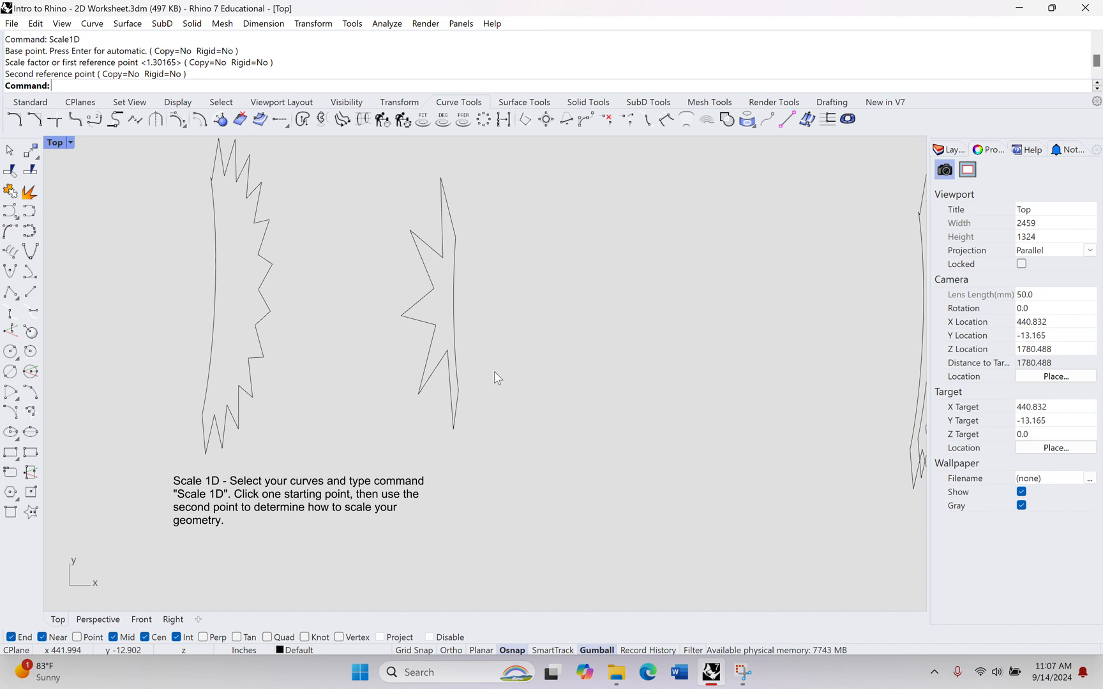
Duplicate the narrowed star shape, move the copy horizontally into the empty space beside it, and deselect it
{"action": "right_click_drag", "start_coordinate": [494, 324], "coordinate": [407, 355]}
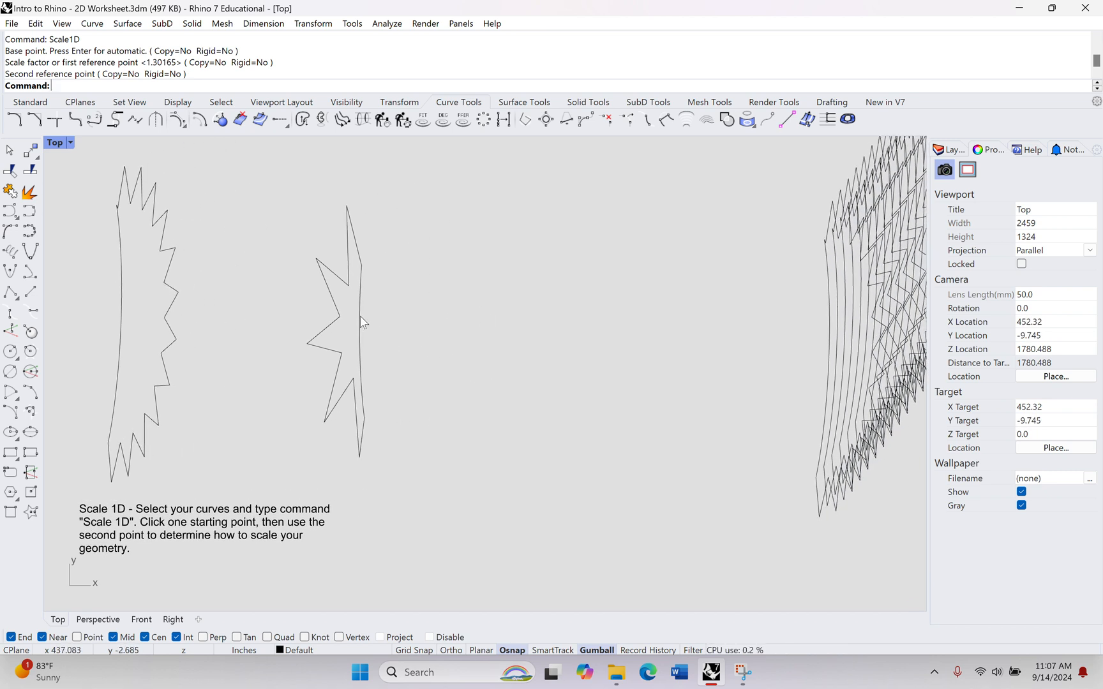
{"action": "left_click", "coordinate": [360, 317]}
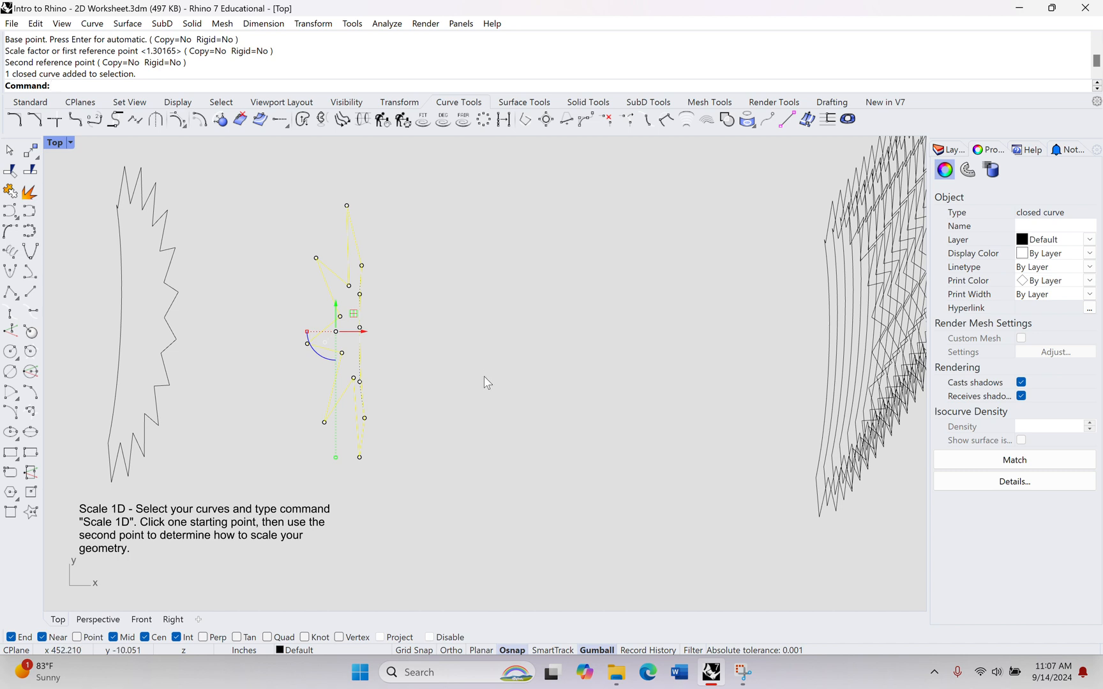
{"action": "key", "text": "ctrl+c"}
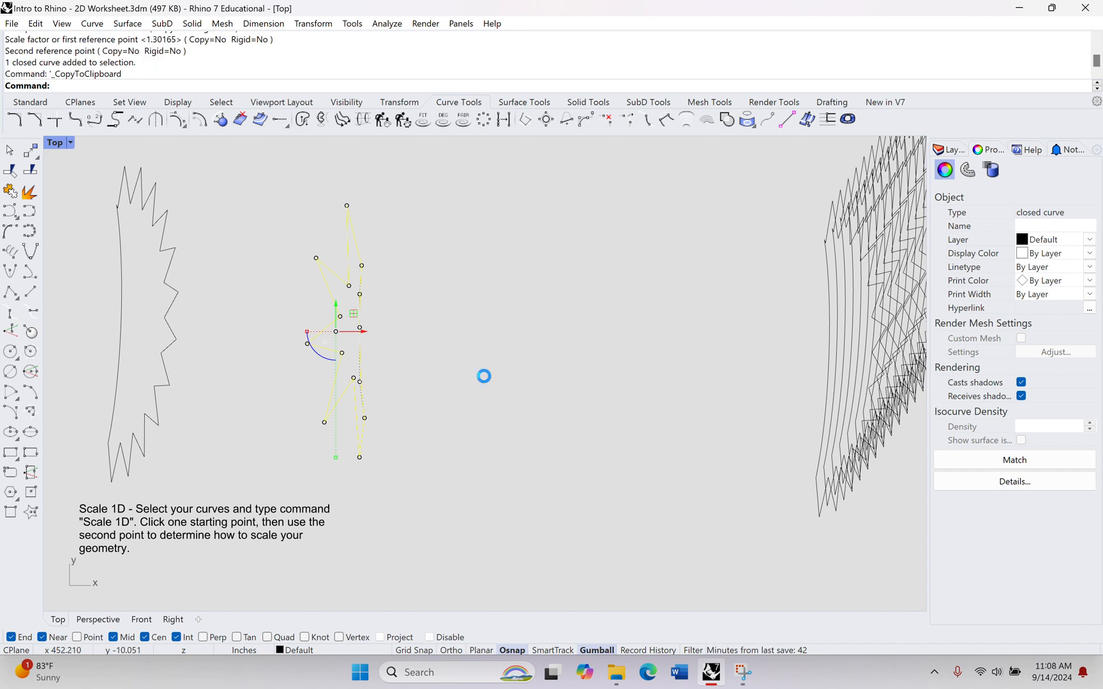
{"action": "key", "text": "ctrl+v"}
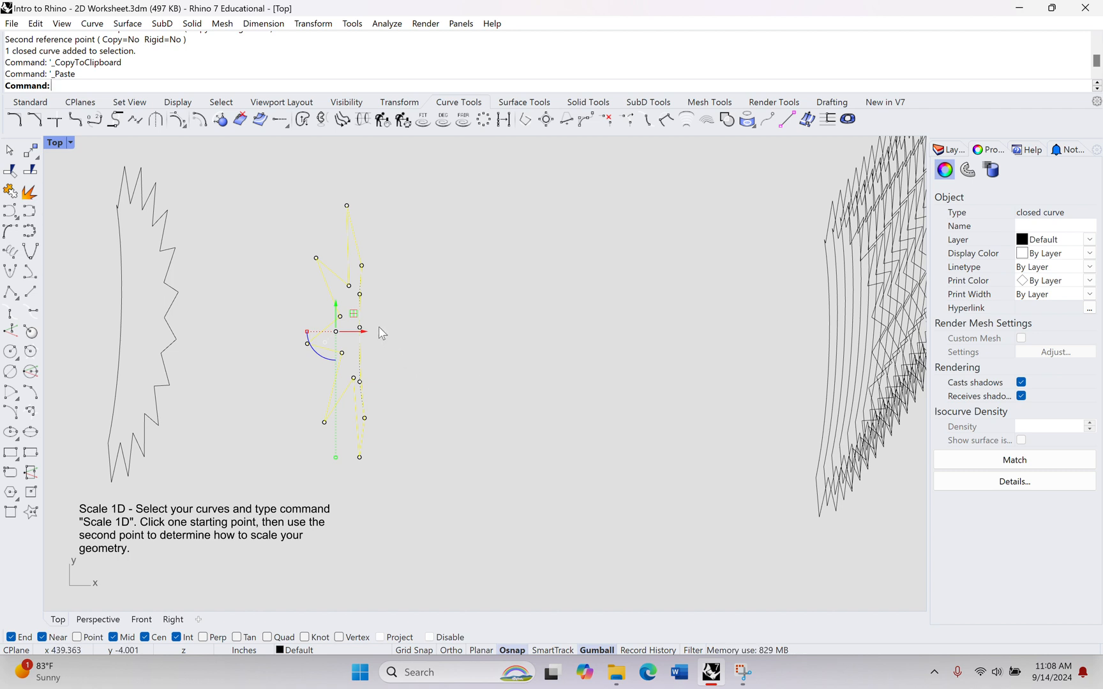
{"action": "left_click_drag", "start_coordinate": [366, 333], "coordinate": [533, 333]}
{"action": "left_click", "coordinate": [611, 347]}
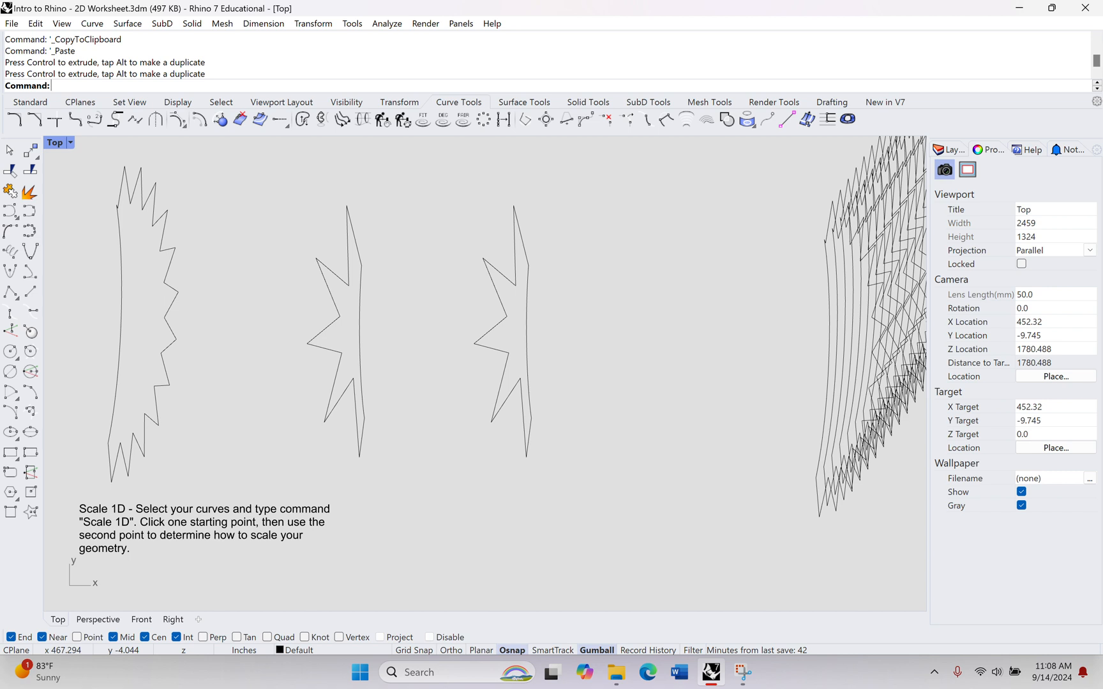
Enlarge the duplicated star shape uniformly with Scale to a little under twice its size, and delete this copy
{"action": "type", "text": "Scale"}
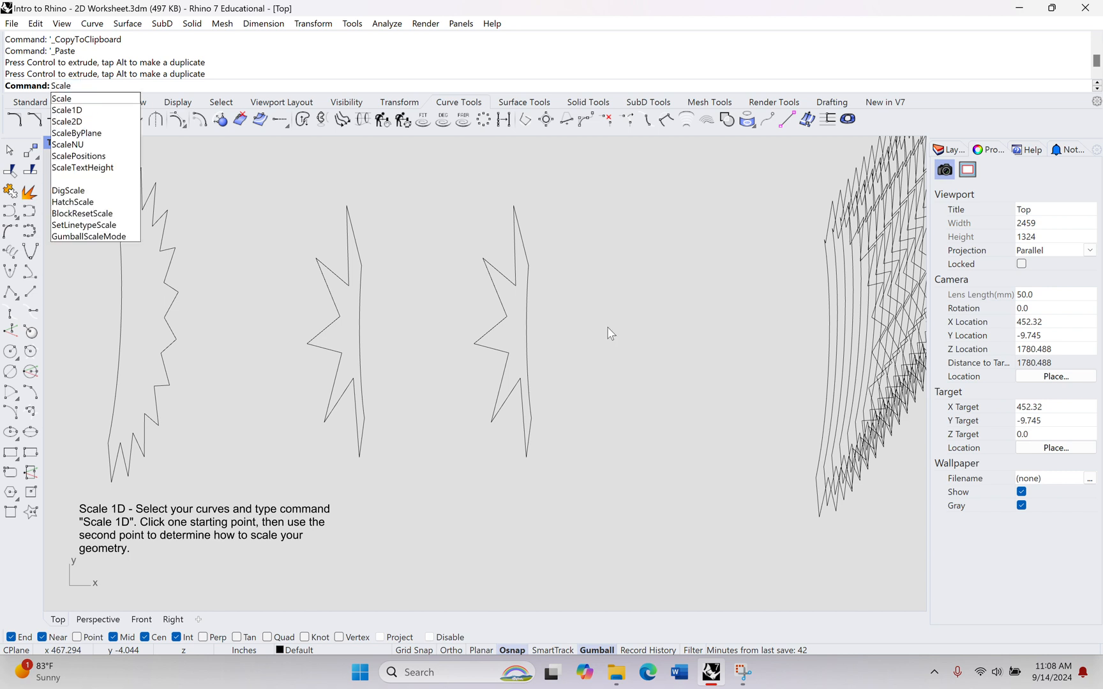
{"action": "key", "text": "Return"}
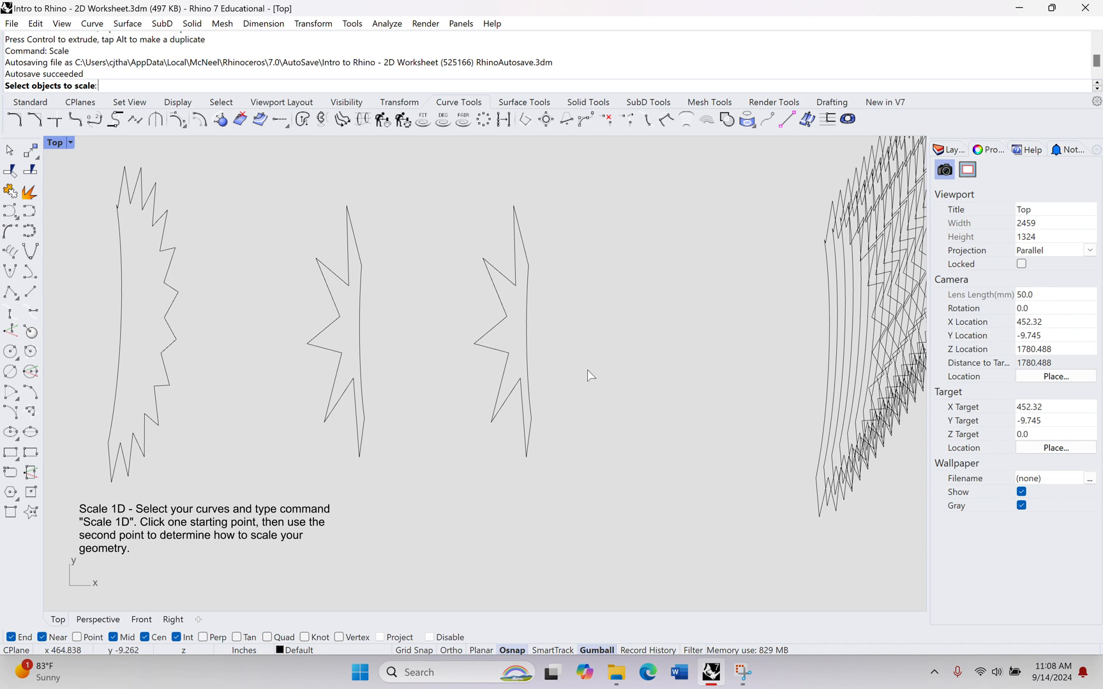
{"action": "left_click", "coordinate": [528, 321]}
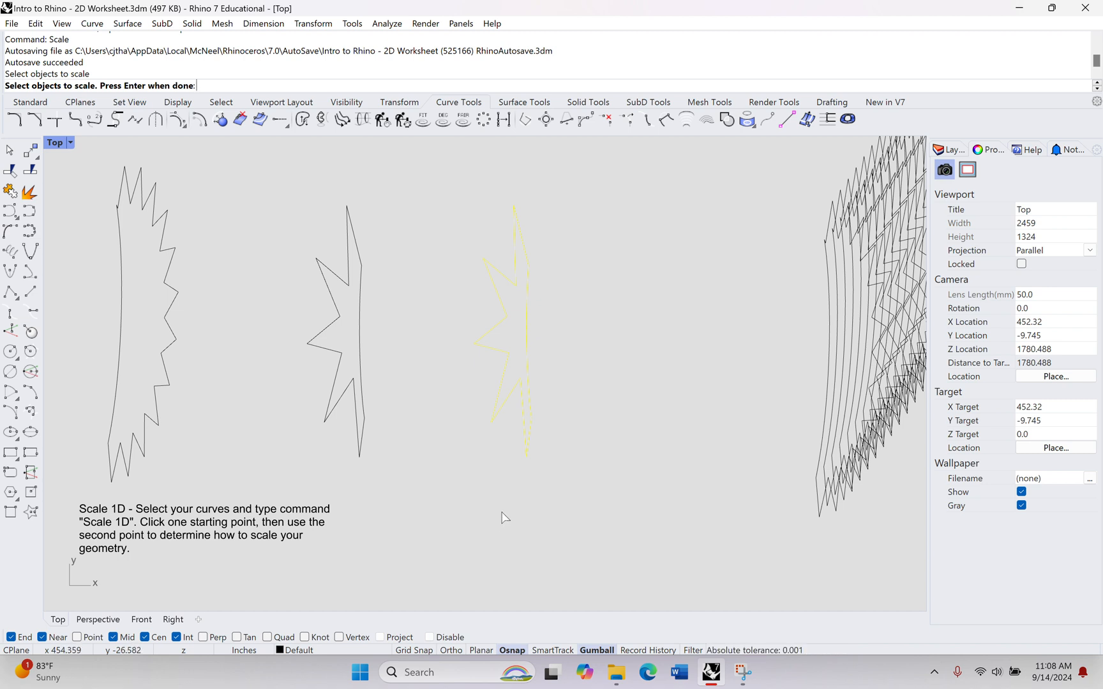
{"action": "key", "text": "Return"}
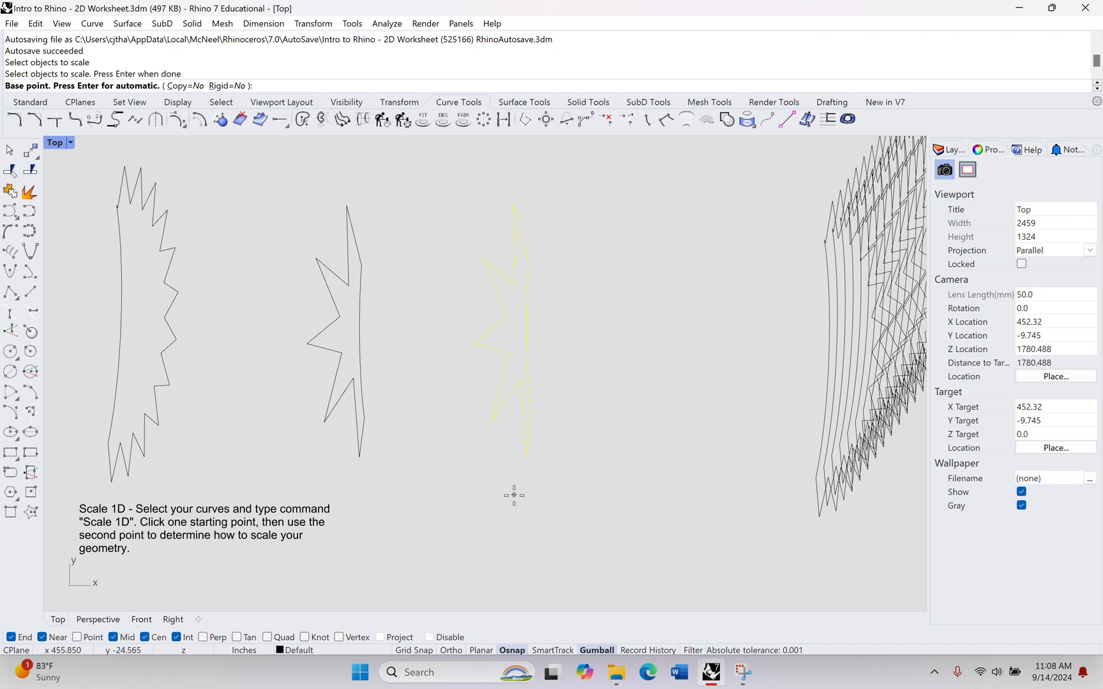
{"action": "left_click", "coordinate": [509, 504]}
{"action": "left_click", "coordinate": [607, 417]}
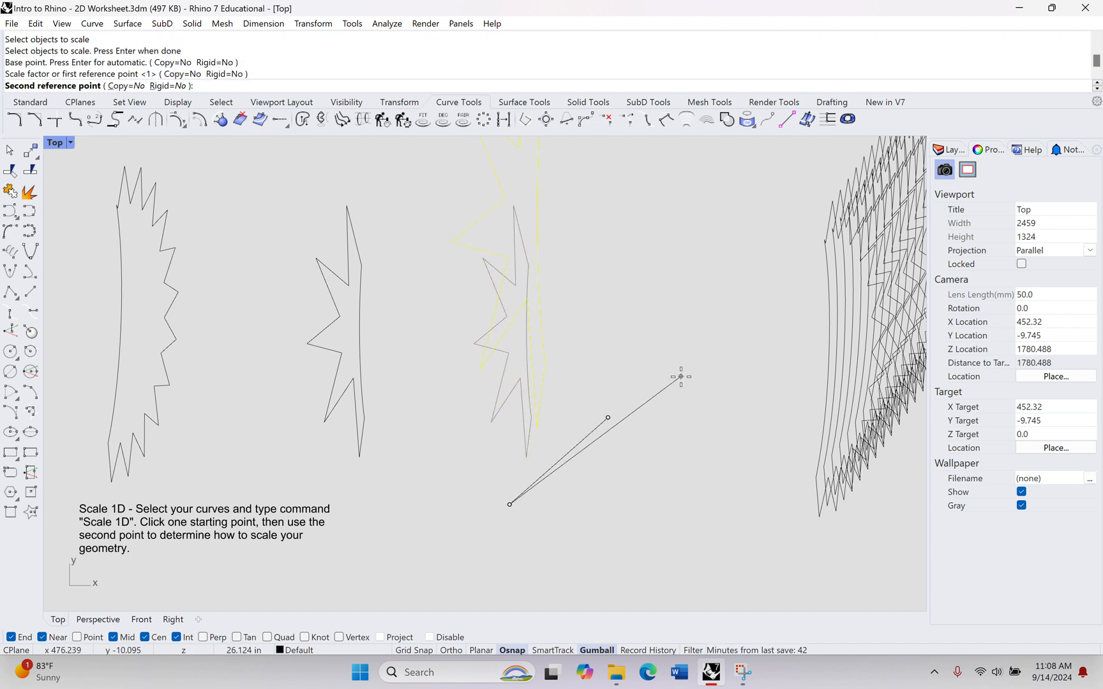
{"action": "scroll", "coordinate": [681, 377], "scroll_direction": "down", "scroll_amount": 3}
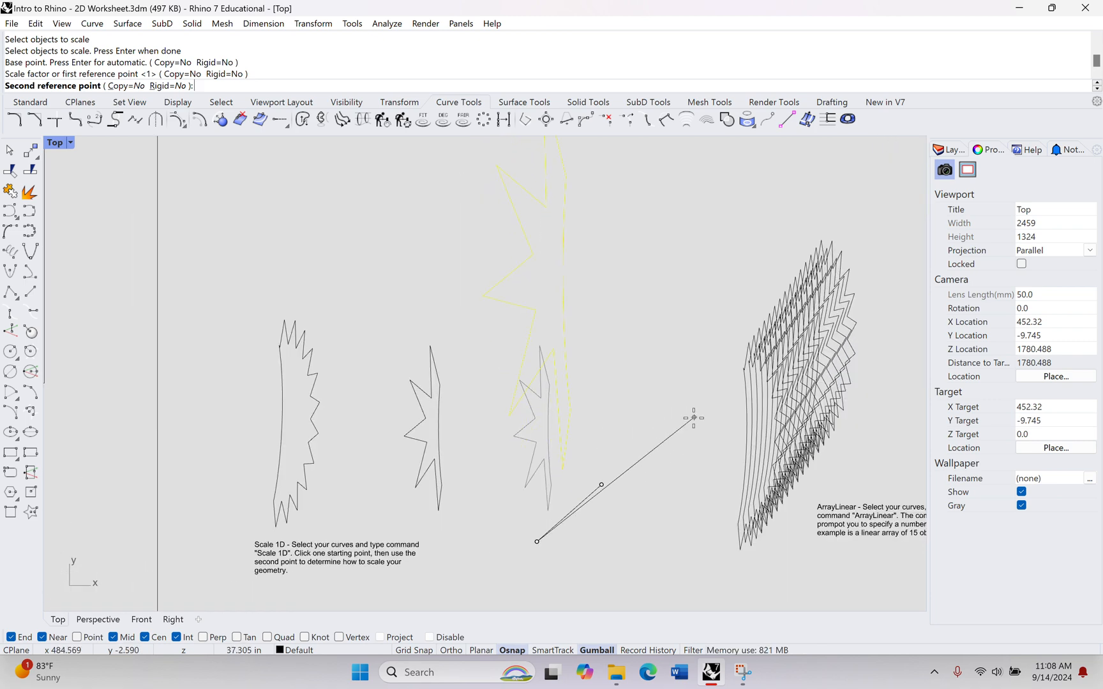
{"action": "left_click", "coordinate": [657, 449]}
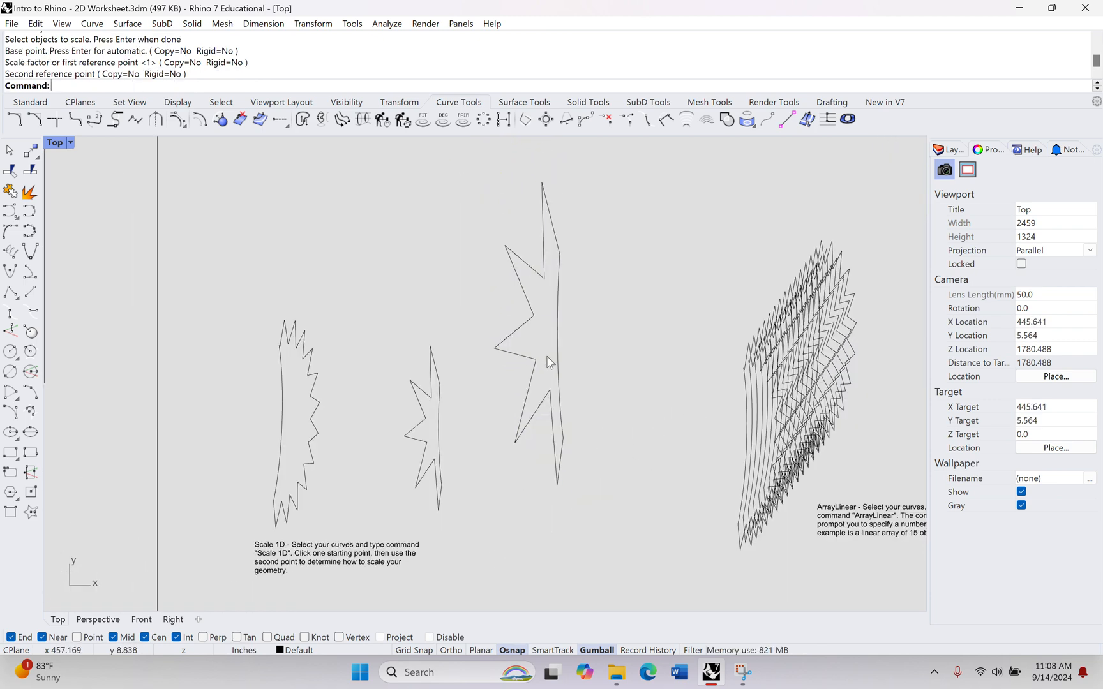
{"action": "left_click", "coordinate": [562, 367]}
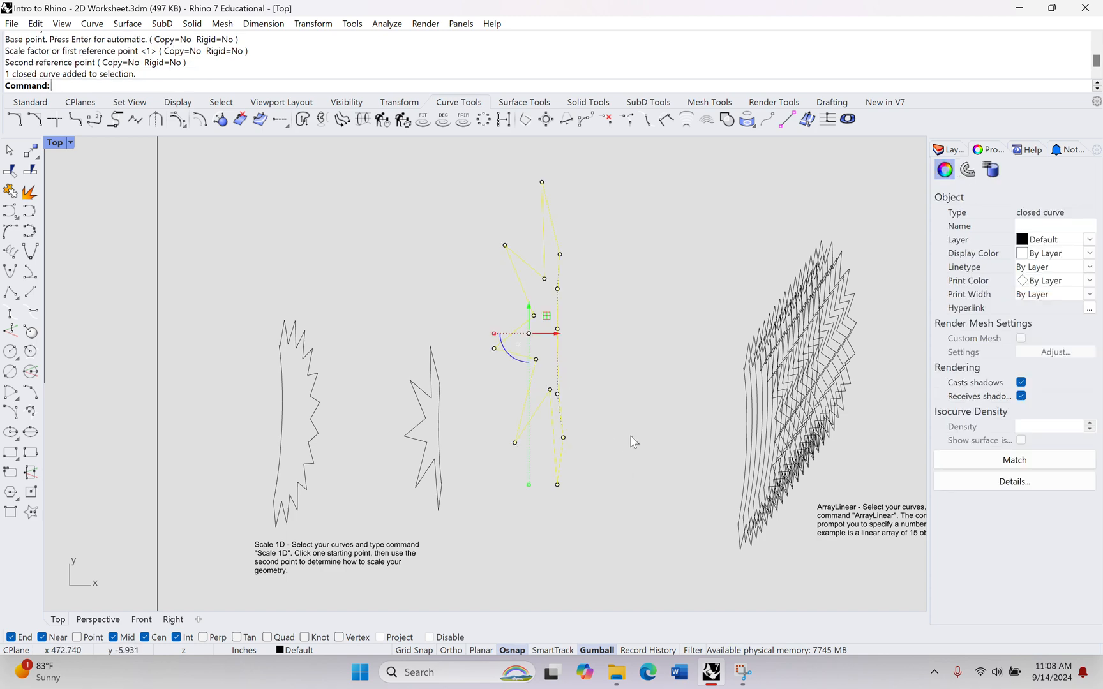
{"action": "key", "text": "Delete"}
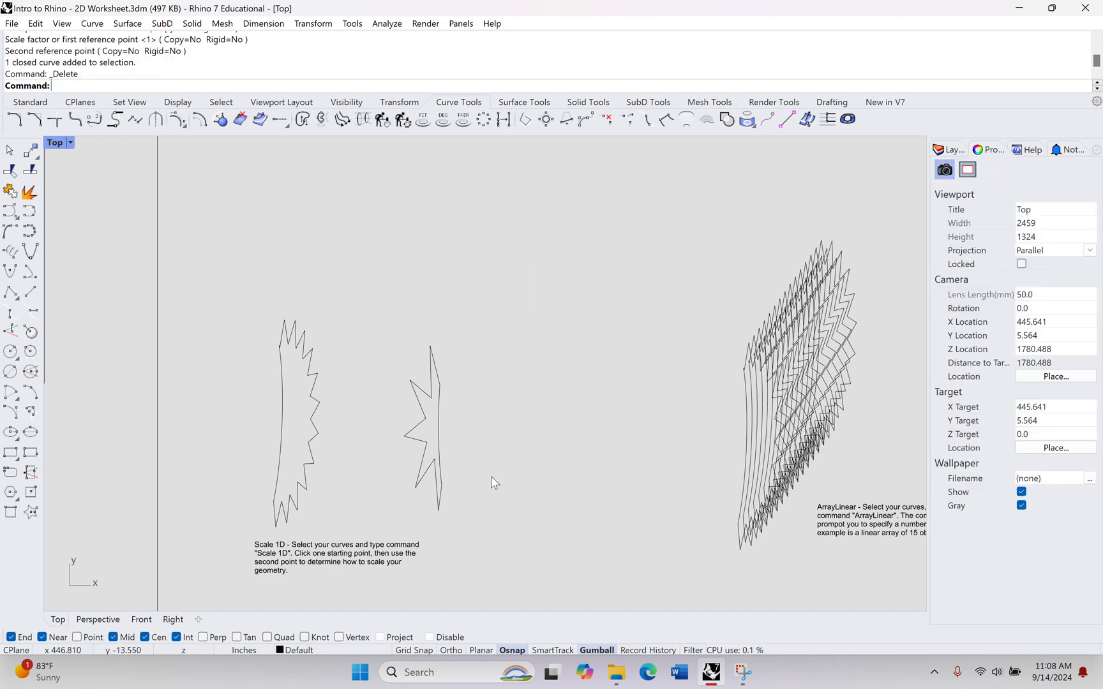
Move the remaining narrowed star shape into the space between the ArrayLinear and Mirror examples, and deselect it
{"action": "right_click_drag", "start_coordinate": [491, 477], "coordinate": [320, 334]}
{"action": "left_click", "coordinate": [321, 337]}
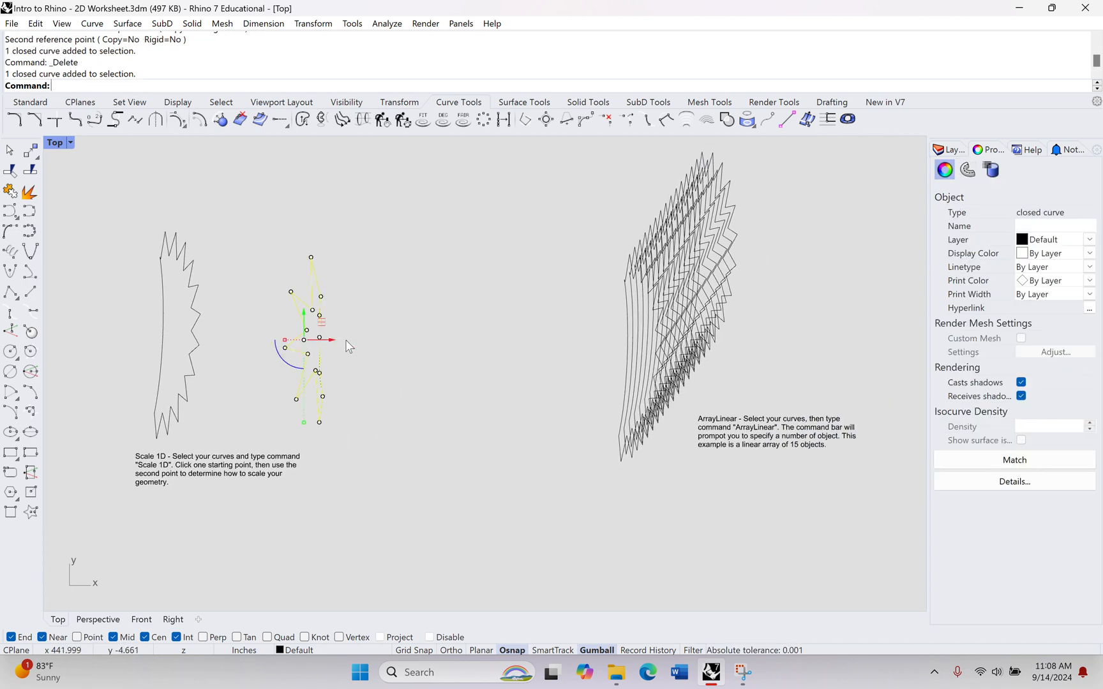
{"action": "left_click_drag", "start_coordinate": [329, 340], "coordinate": [552, 350]}
{"action": "right_click_drag", "start_coordinate": [551, 350], "coordinate": [160, 354]}
{"action": "left_click_drag", "start_coordinate": [160, 354], "coordinate": [613, 377]}
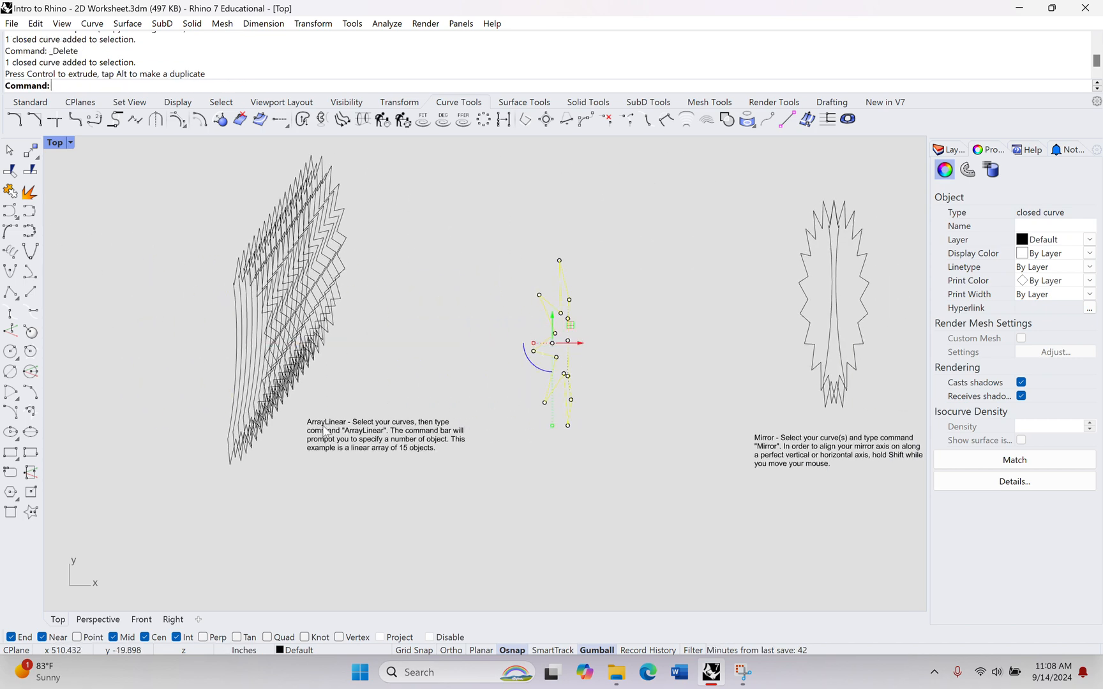
{"action": "scroll", "coordinate": [339, 429], "scroll_direction": "up", "scroll_amount": 2}
{"action": "scroll", "coordinate": [338, 425], "scroll_direction": "up", "scroll_amount": 2}
{"action": "right_click_drag", "start_coordinate": [510, 370], "coordinate": [298, 458]}
{"action": "left_click", "coordinate": [677, 384]}
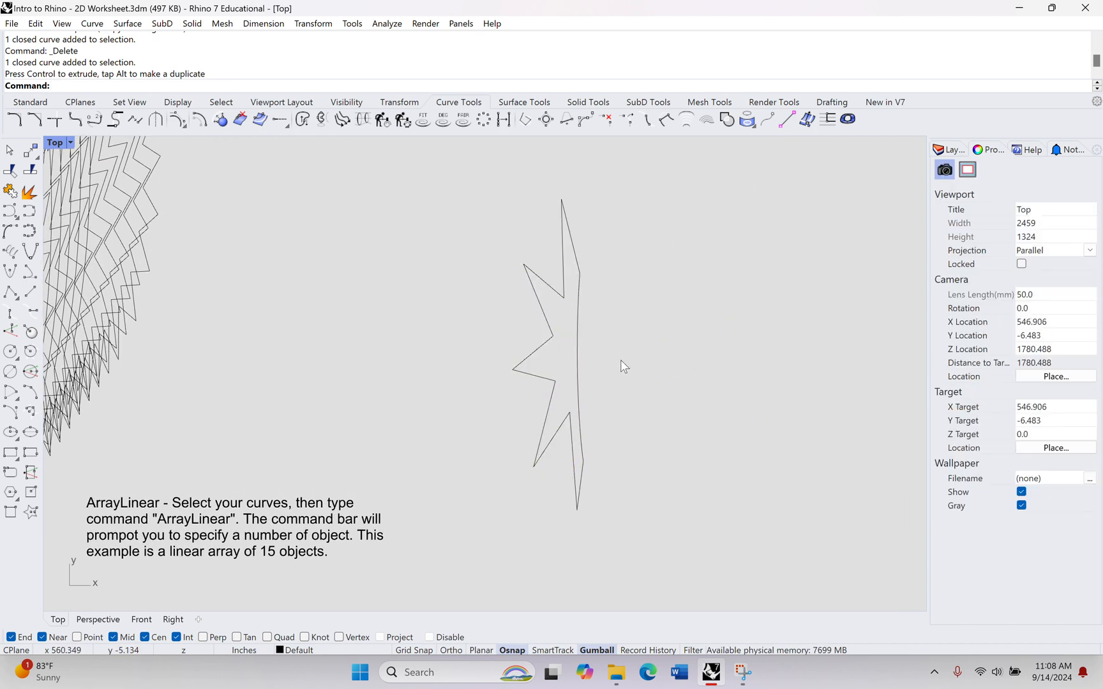
Create a linear array of 10 copies of the narrowed star shape, stepping diagonally upward to the right about 3.7 in from its top tip
{"action": "right_click_drag", "start_coordinate": [625, 346], "coordinate": [595, 352]}
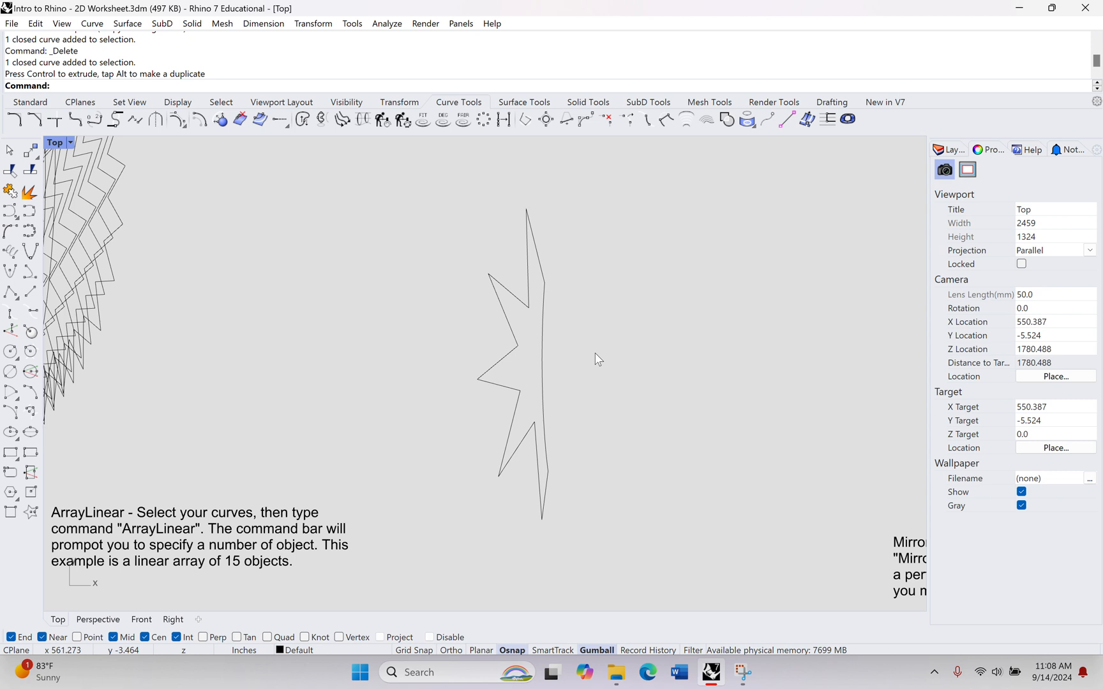
{"action": "type", "text": "Arra"}
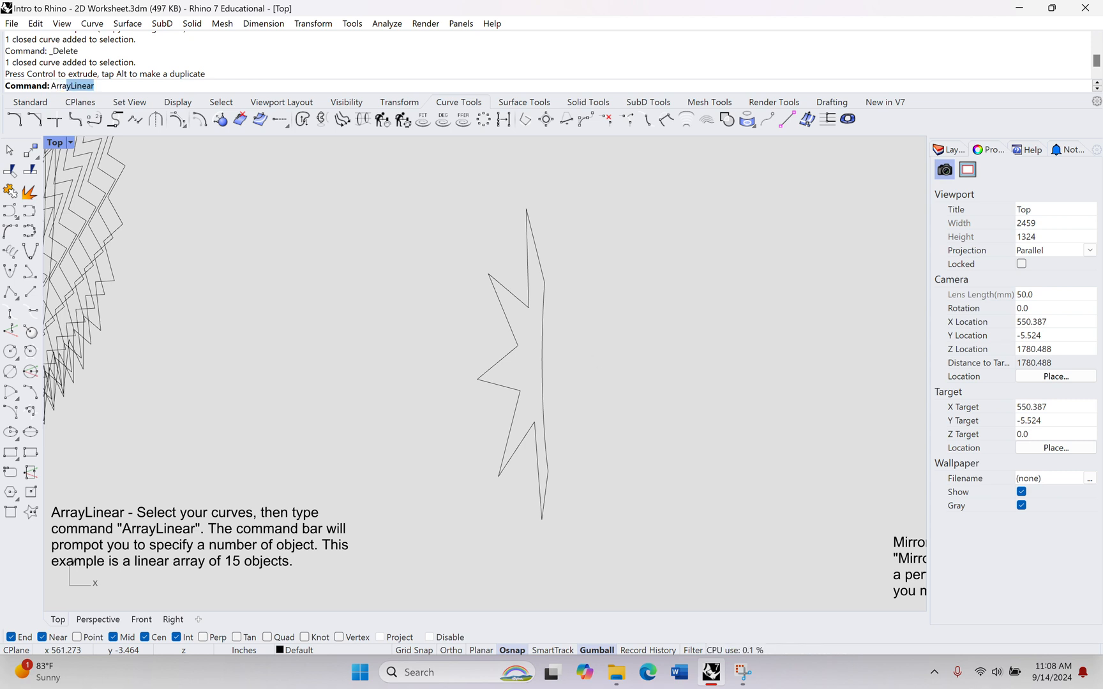
{"action": "type", "text": "yLinear"}
{"action": "key", "text": "Return"}
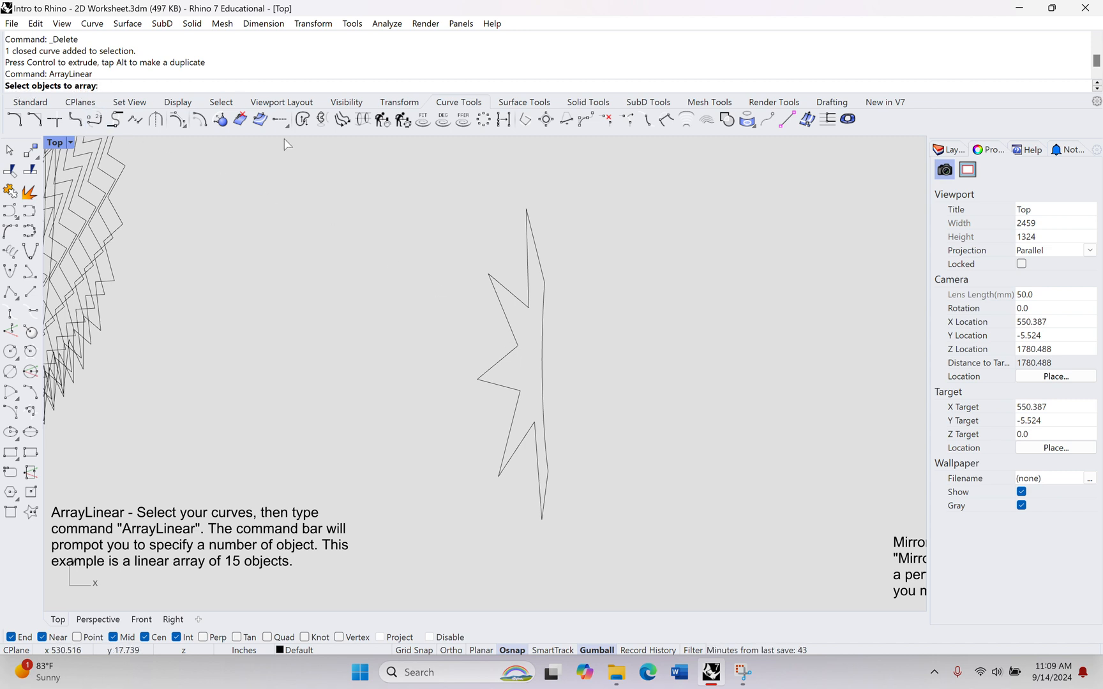
{"action": "left_click", "coordinate": [500, 306]}
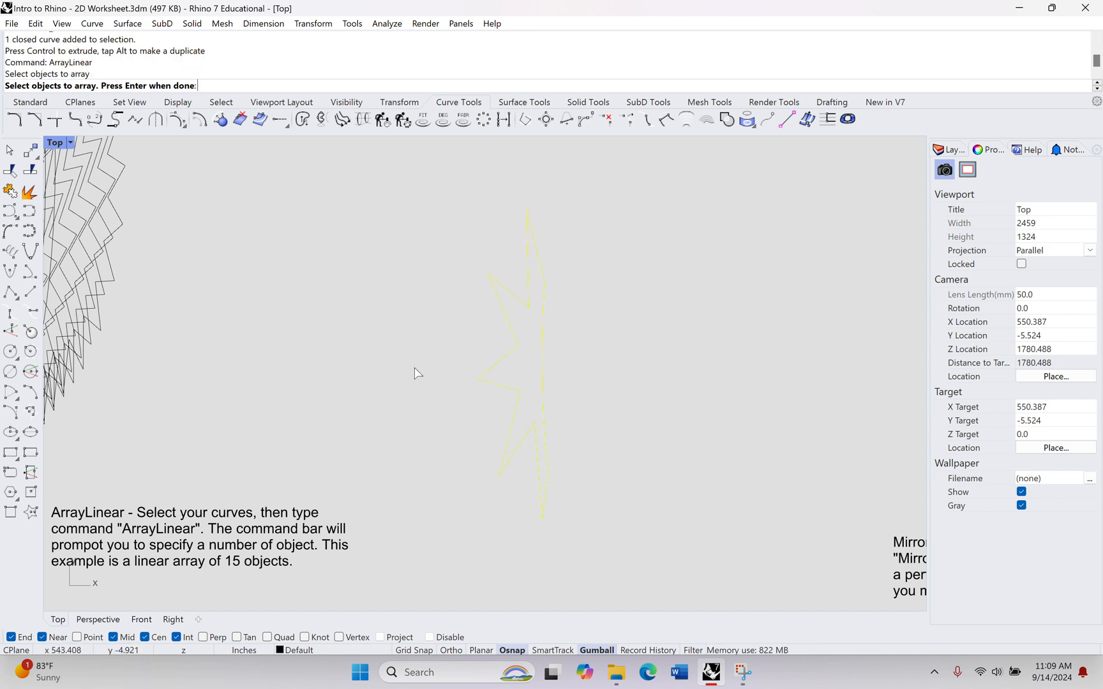
{"action": "key", "text": "Return"}
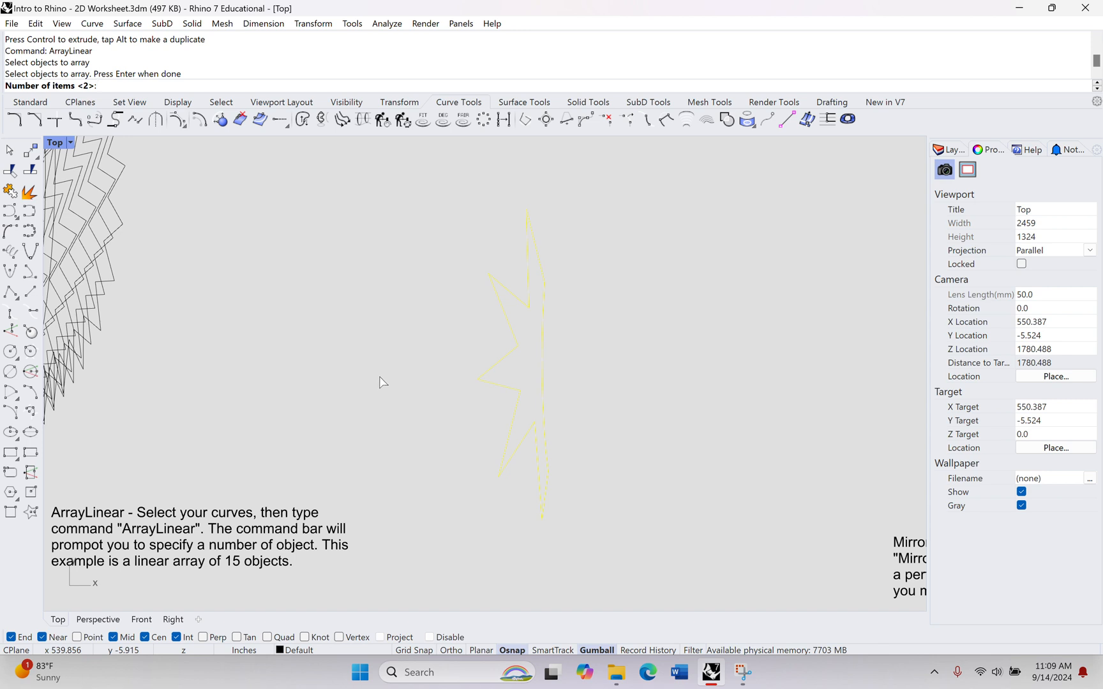
{"action": "right_click_drag", "start_coordinate": [443, 320], "coordinate": [244, 382]}
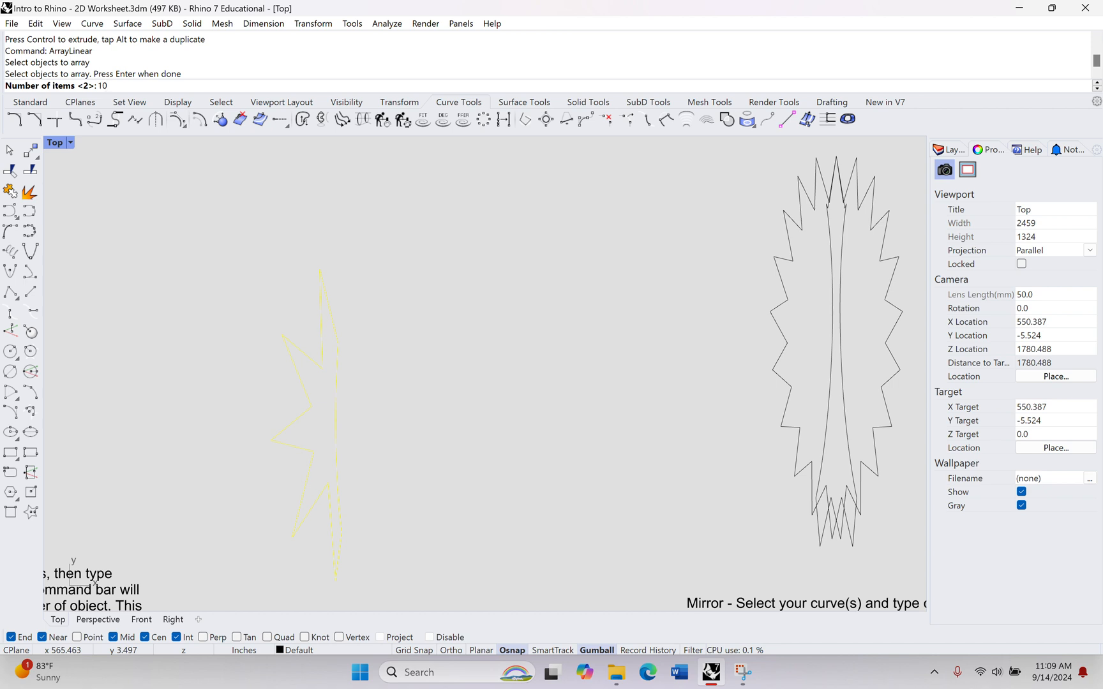
{"action": "key", "text": "Return"}
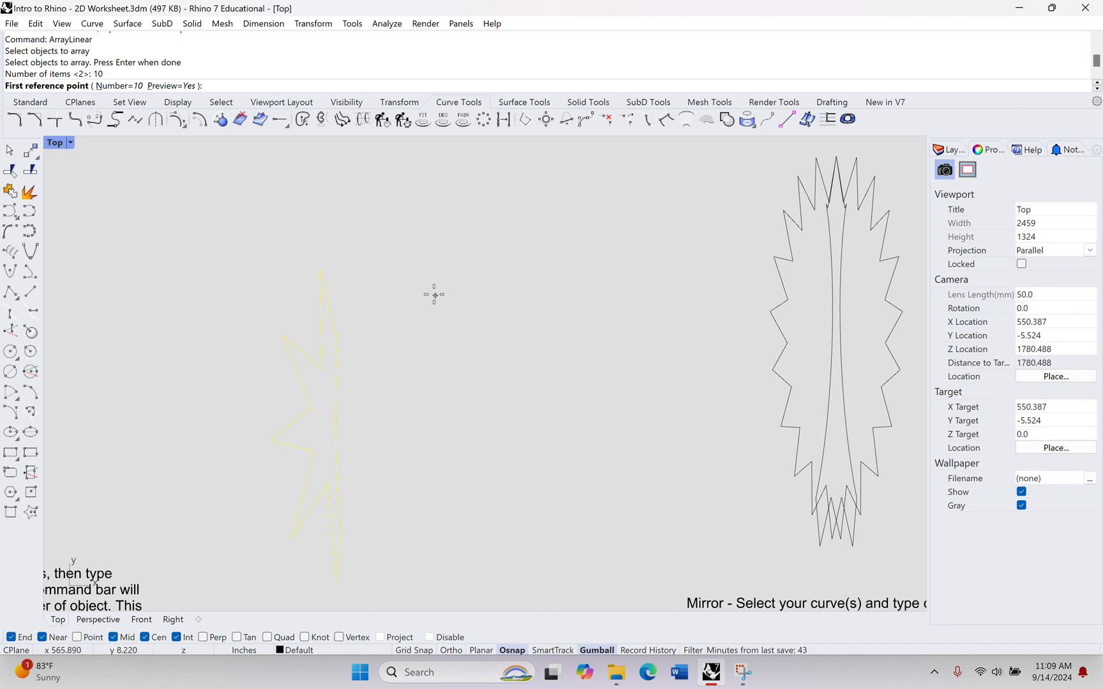
{"action": "right_click_drag", "start_coordinate": [451, 293], "coordinate": [344, 266]}
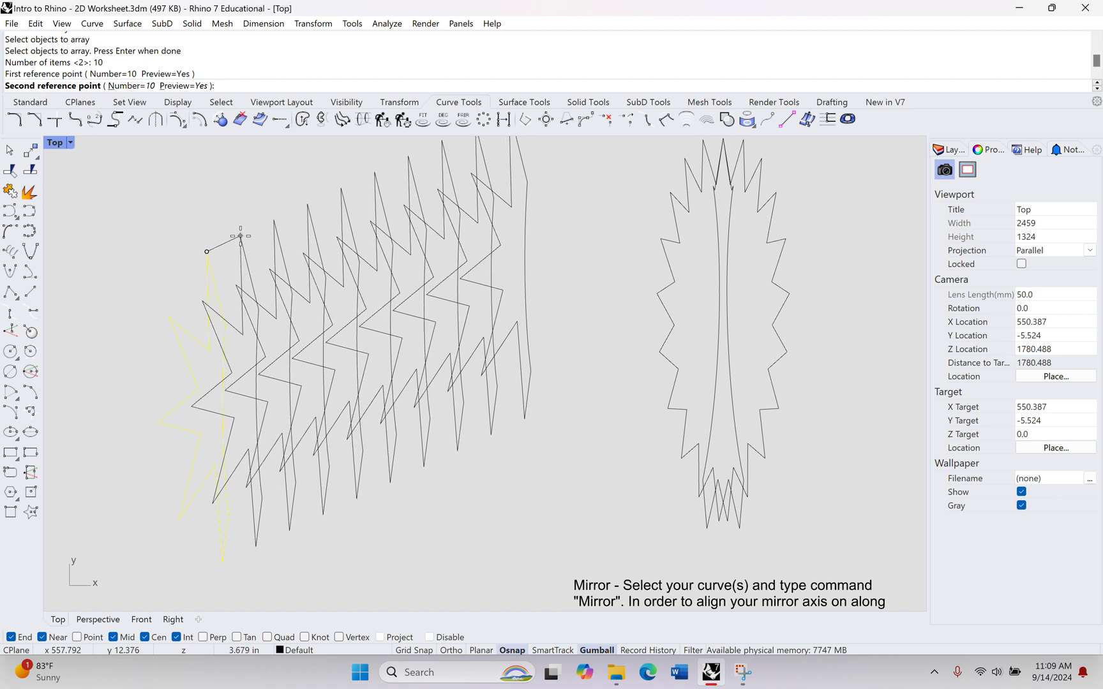
{"action": "left_click", "coordinate": [241, 237]}
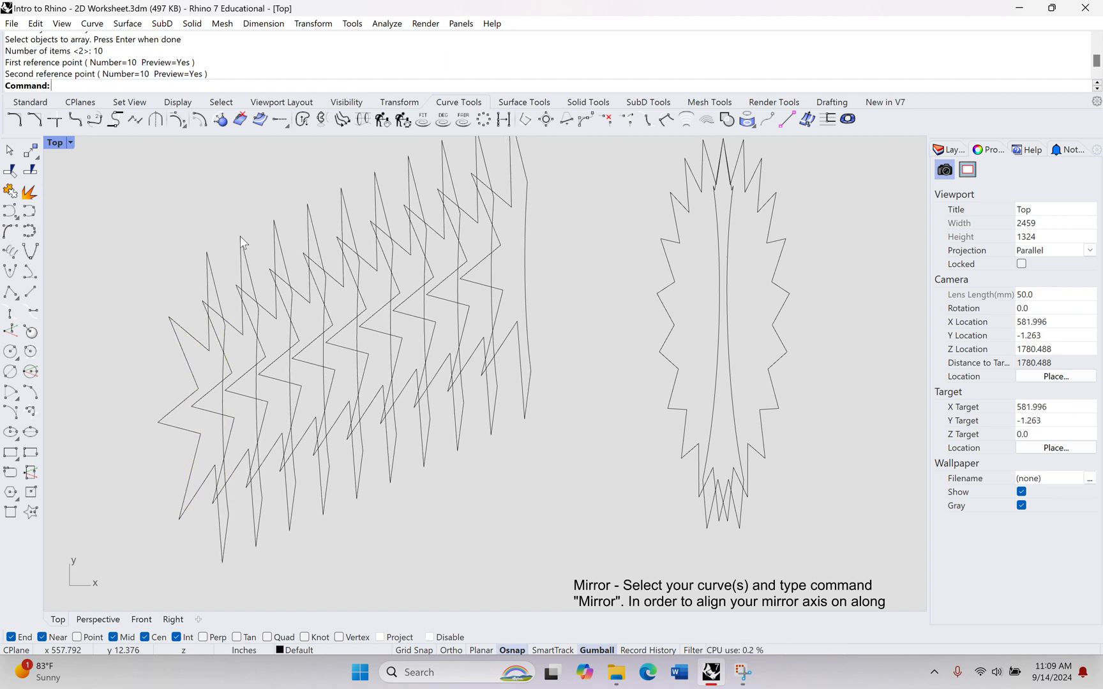
Draw a straight diagonal line across the upper part of the arrayed star shapes, following the array's direction
{"action": "right_click_drag", "start_coordinate": [327, 352], "coordinate": [391, 350]}
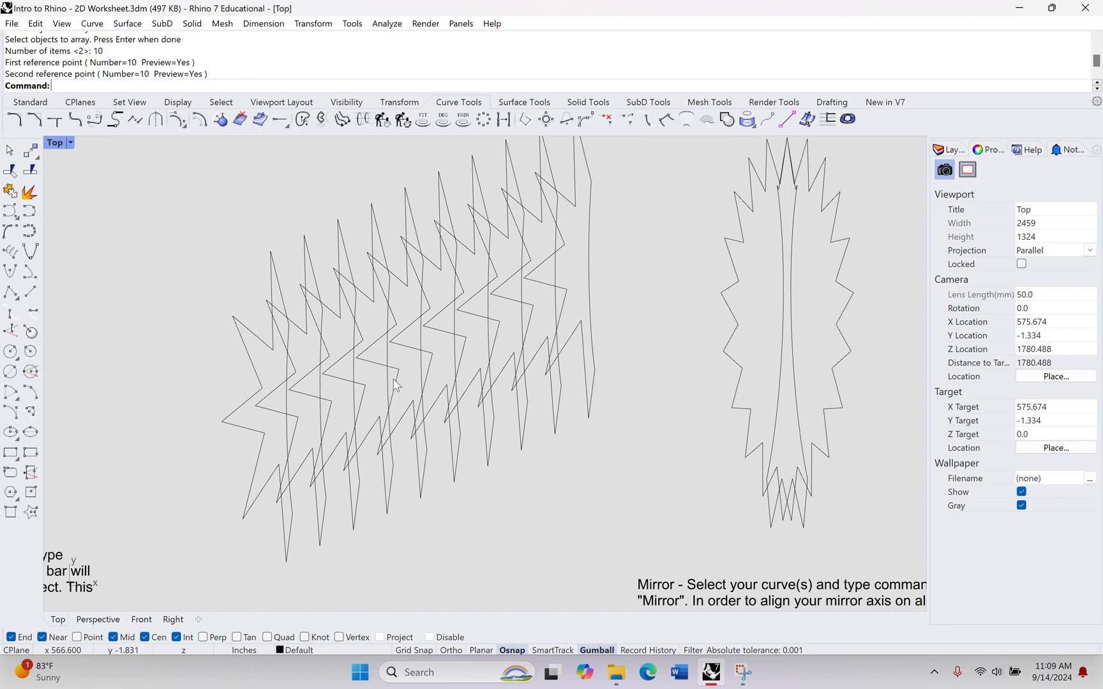
{"action": "right_click_drag", "start_coordinate": [477, 315], "coordinate": [405, 348]}
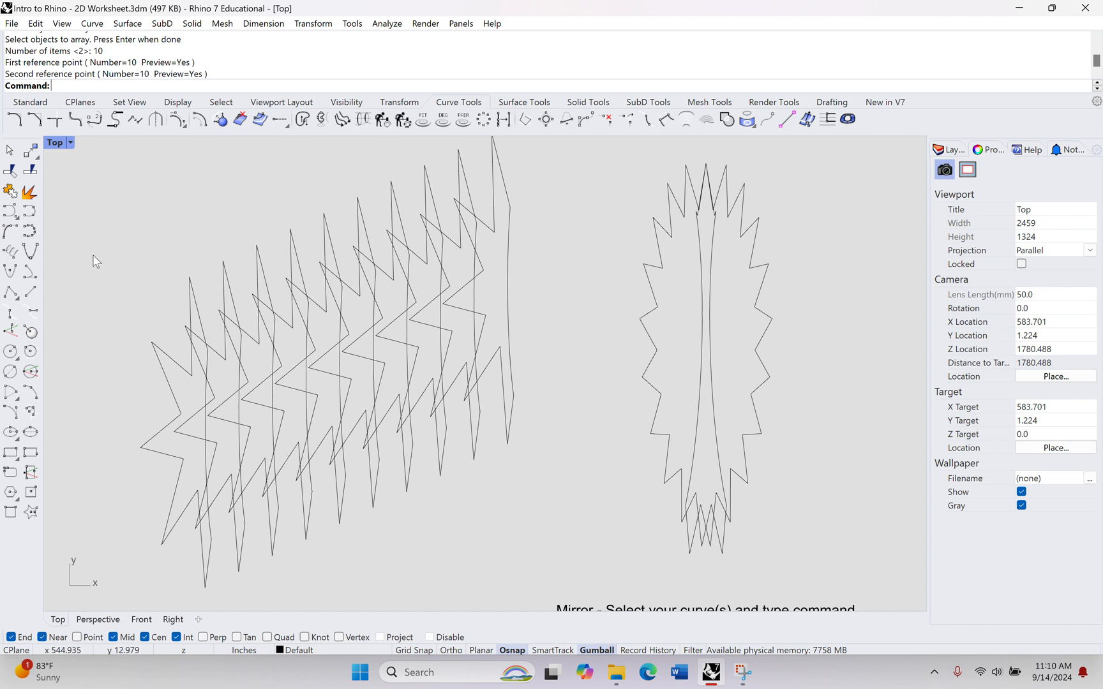
{"action": "left_click", "coordinate": [30, 292]}
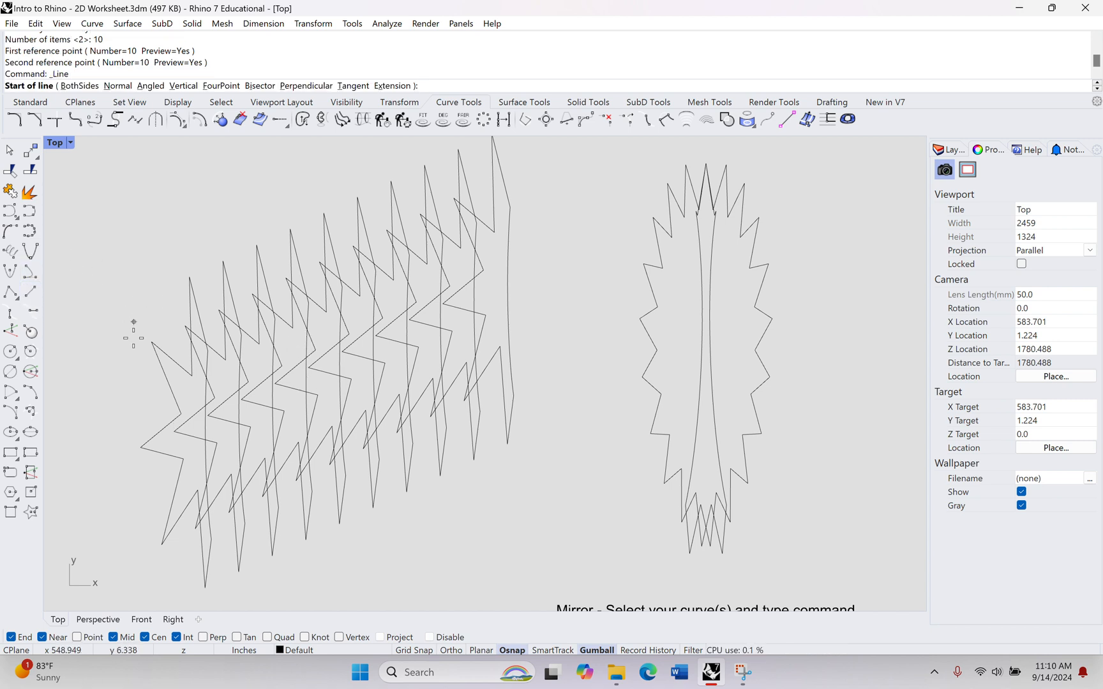
{"action": "left_click", "coordinate": [175, 381]}
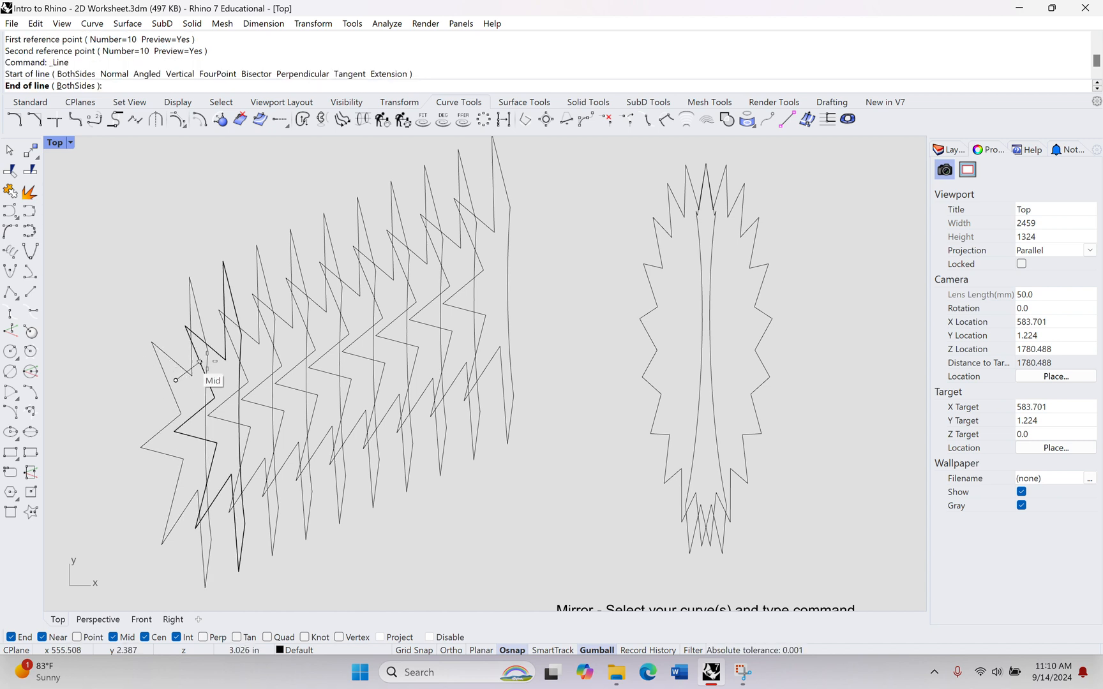
{"action": "left_click", "coordinate": [486, 241]}
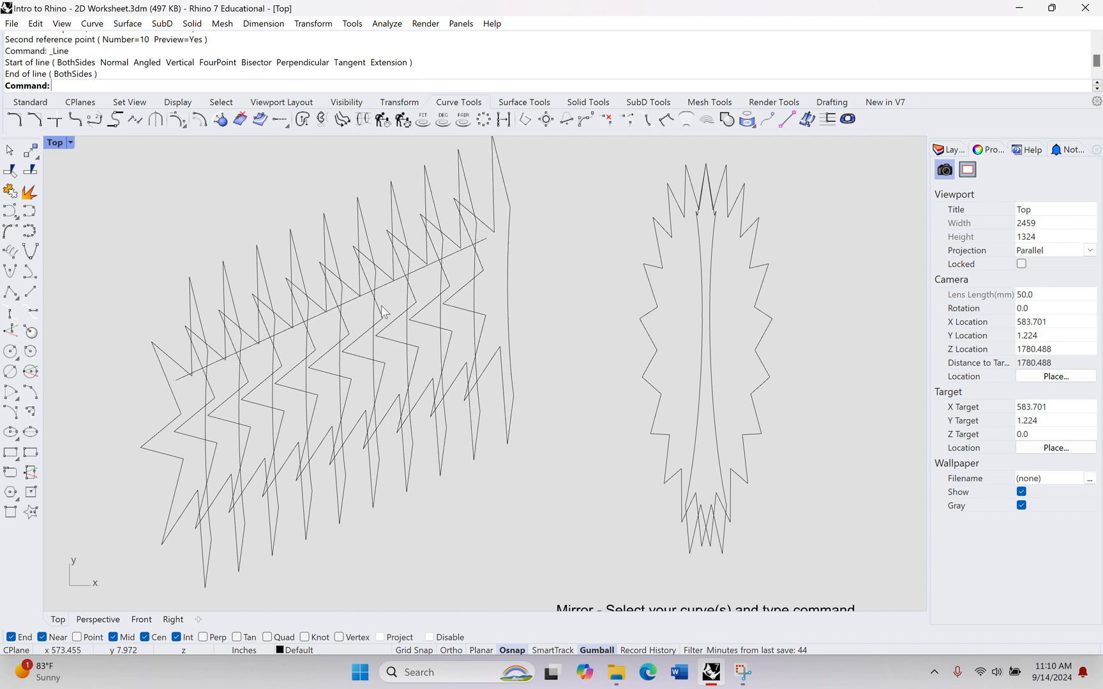
Trim away the parts of the arrayed star shapes below the diagonal line, using that line as the cutting object
{"action": "type", "text": "trim"}
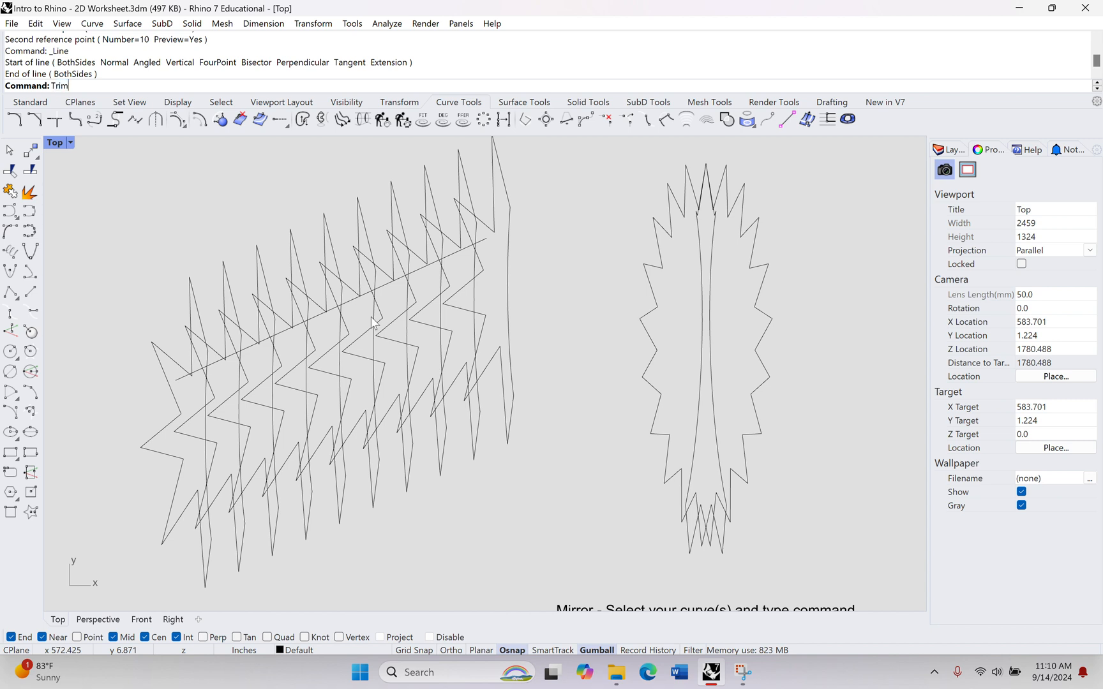
{"action": "key", "text": "Return"}
{"action": "left_click", "coordinate": [355, 305]}
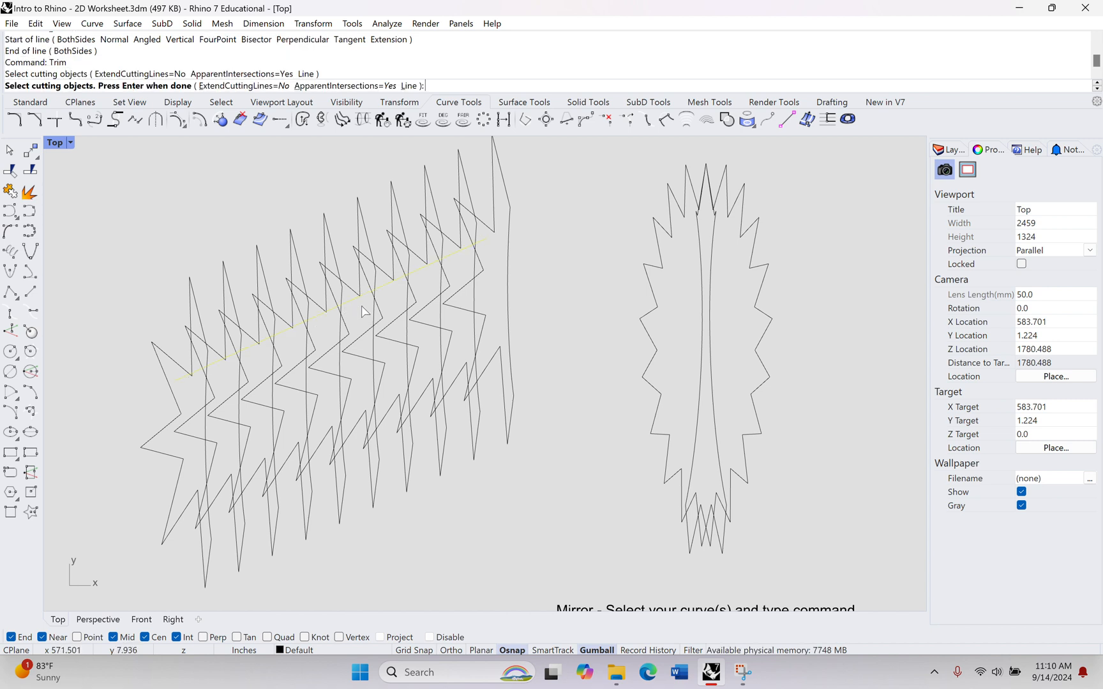
{"action": "key", "text": "Return"}
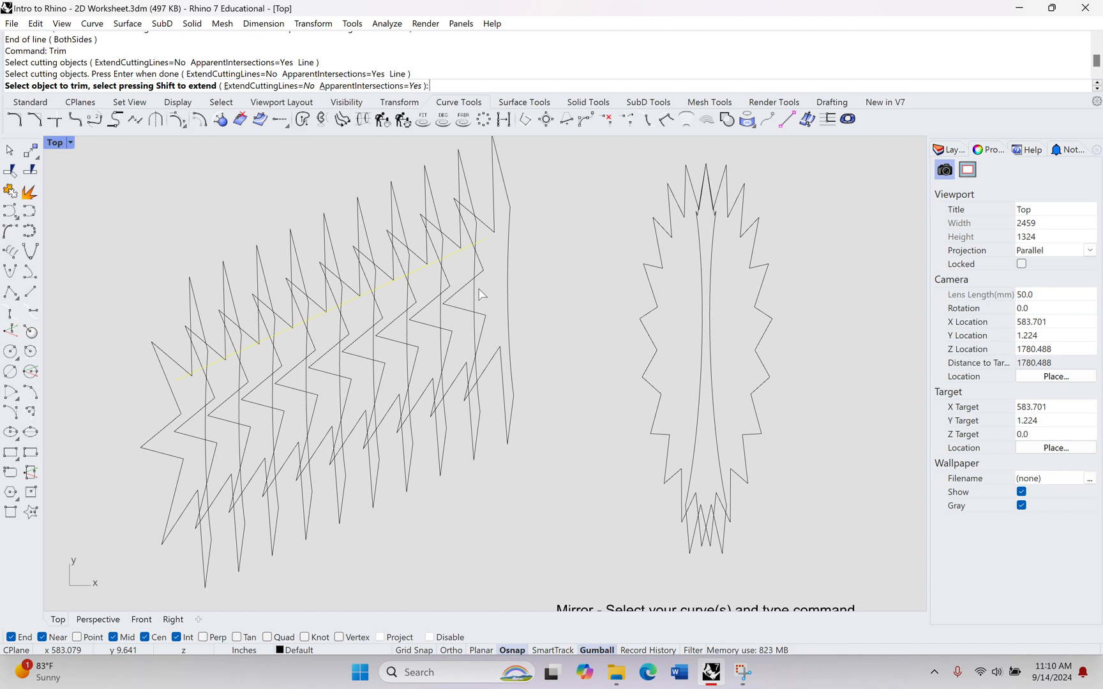
{"action": "left_click", "coordinate": [438, 329]}
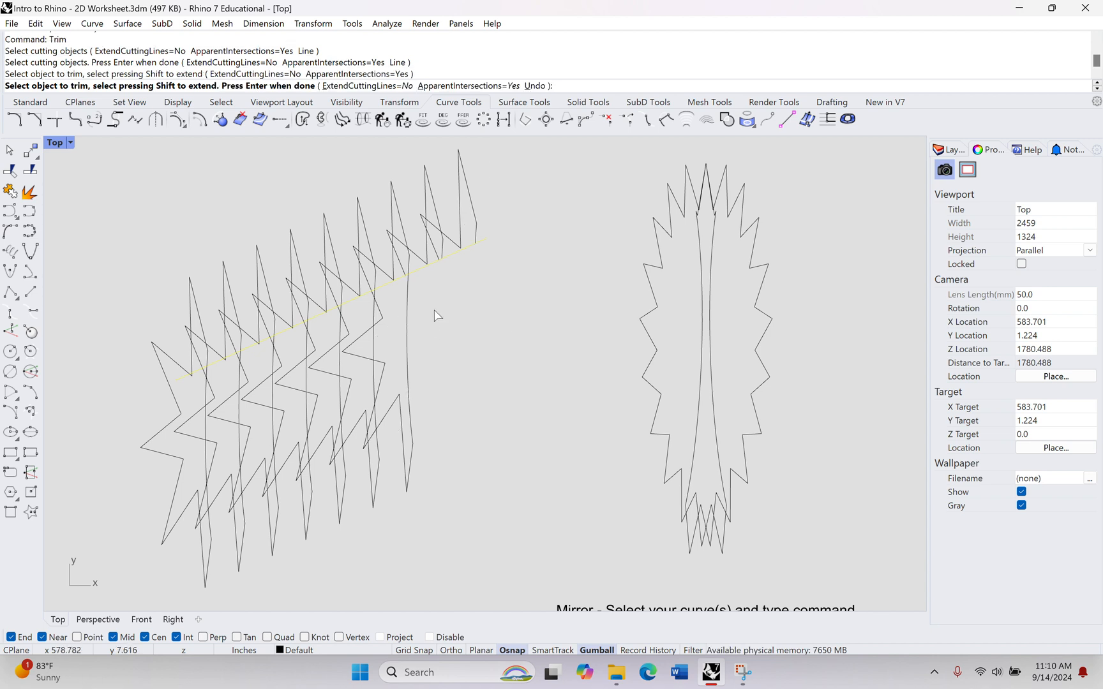
{"action": "left_click_drag", "start_coordinate": [432, 312], "coordinate": [204, 431]}
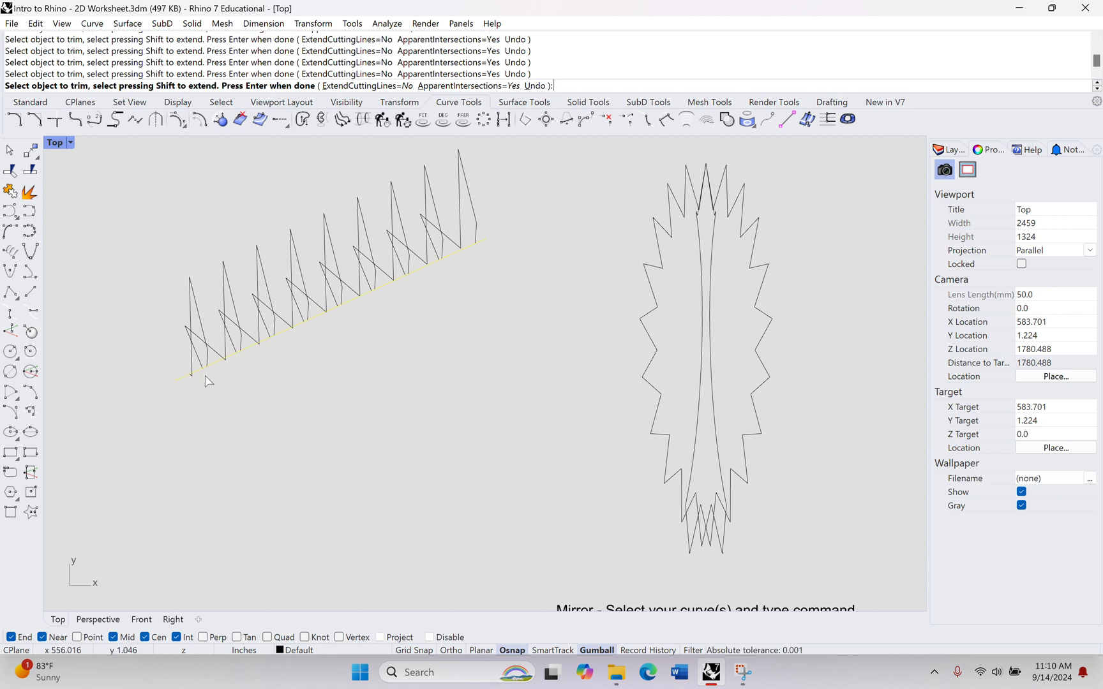
{"action": "key", "text": "Return"}
Undo the trim of the arrayed star shapes and the diagonal cutting line
{"action": "scroll", "coordinate": [205, 378], "scroll_direction": "up", "scroll_amount": 5}
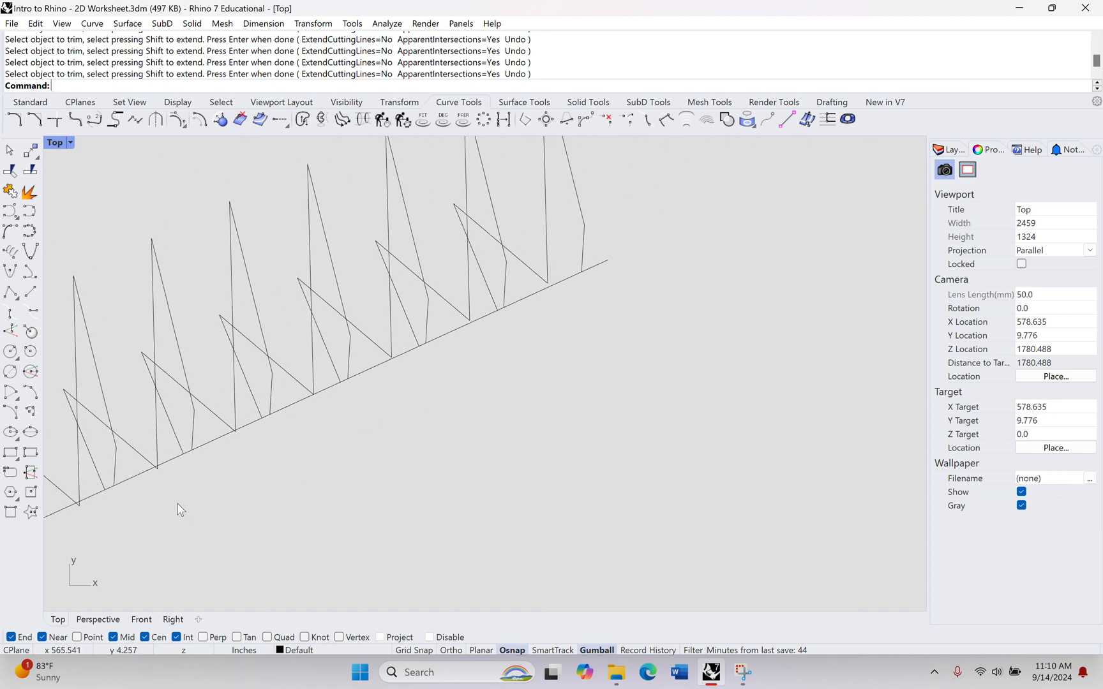
{"action": "scroll", "coordinate": [181, 510], "scroll_direction": "down", "scroll_amount": 6}
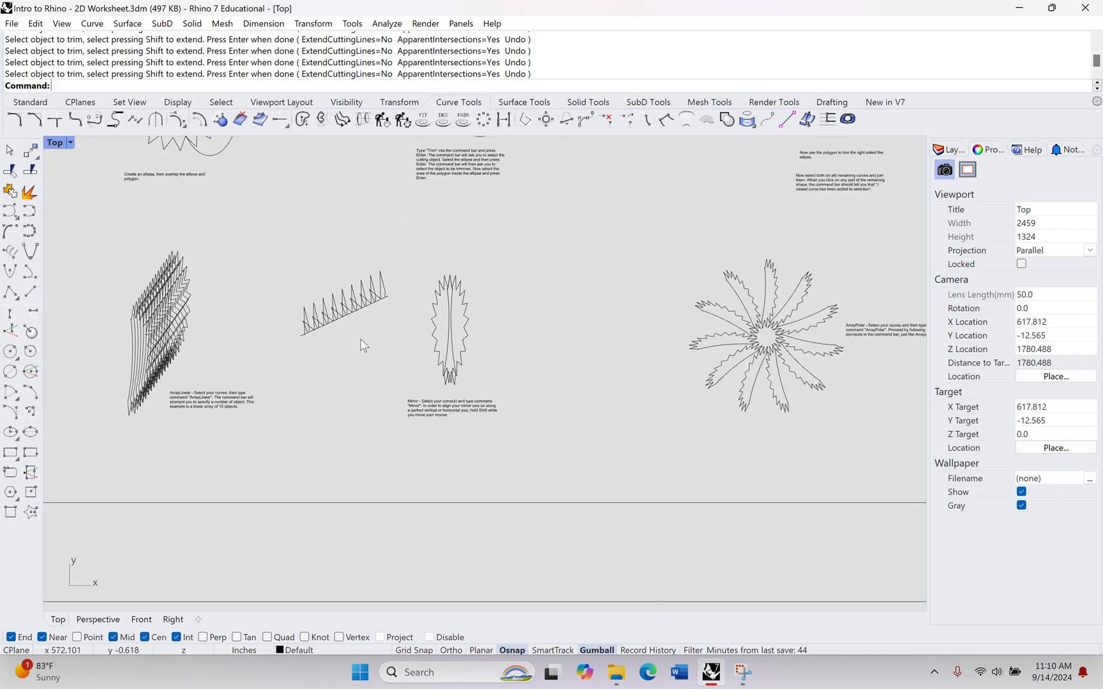
{"action": "right_click_drag", "start_coordinate": [363, 346], "coordinate": [233, 345]}
{"action": "scroll", "coordinate": [442, 340], "scroll_direction": "up", "scroll_amount": 4}
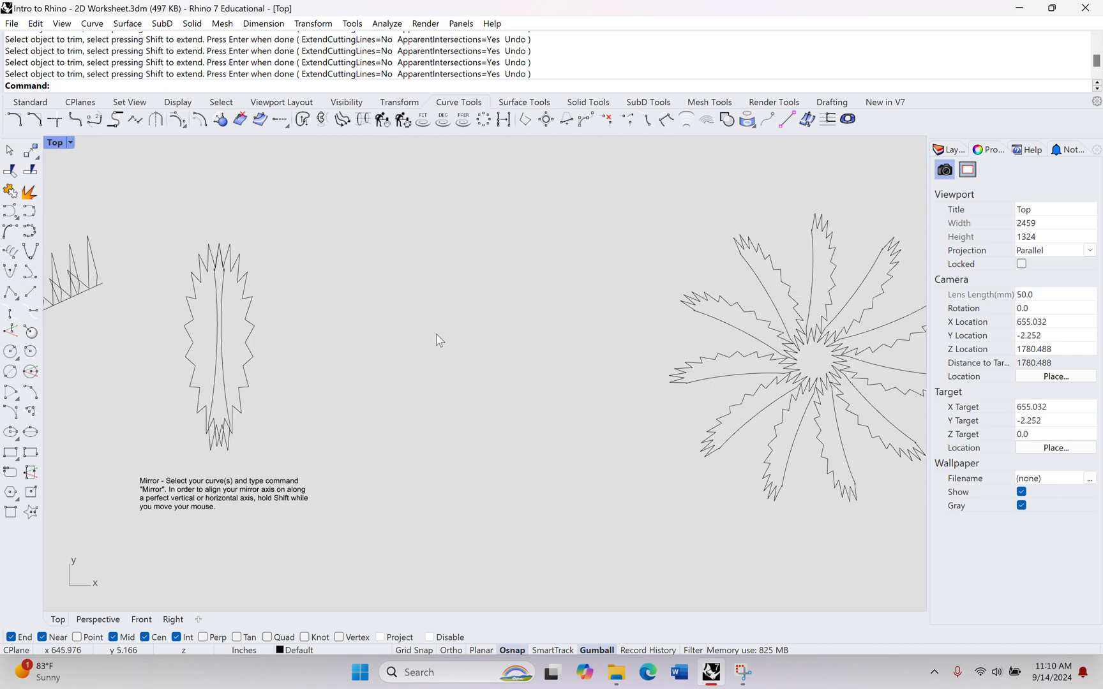
{"action": "scroll", "coordinate": [375, 315], "scroll_direction": "down", "scroll_amount": 3}
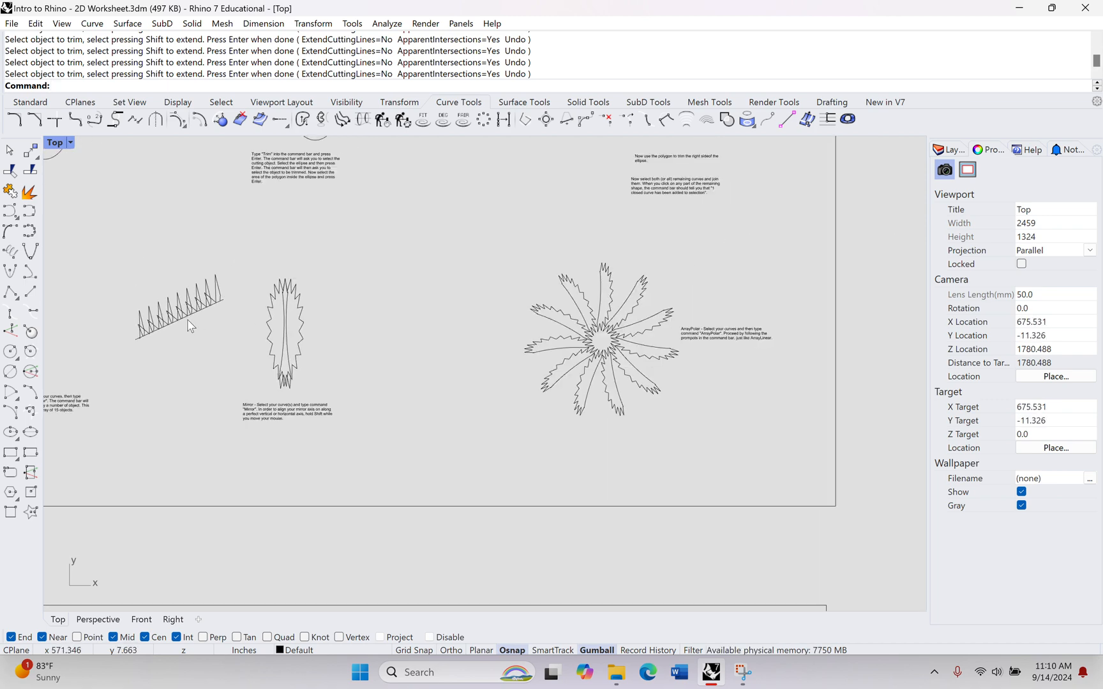
{"action": "key", "text": "ctrl+z"}
{"action": "right_click_drag", "start_coordinate": [172, 348], "coordinate": [295, 322]}
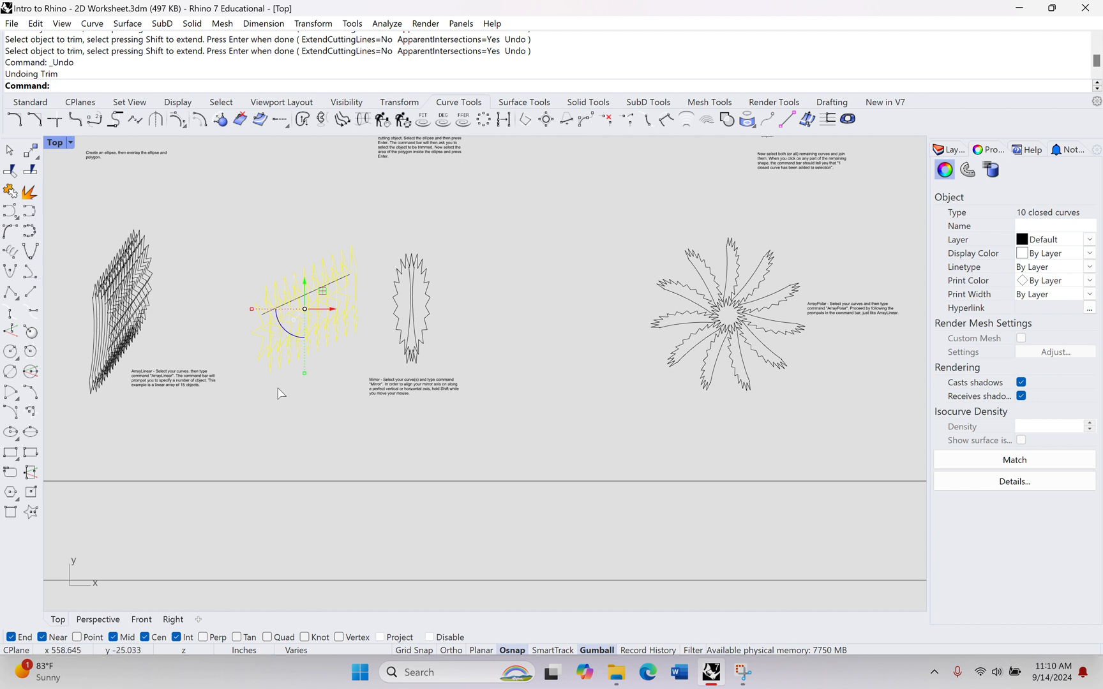
{"action": "key", "text": "ctrl+z"}
Move the last star shape of the array into the empty space between the Mirror and ArrayPolar examples, and deselect it
{"action": "left_click", "coordinate": [334, 367]}
{"action": "left_click", "coordinate": [358, 285]}
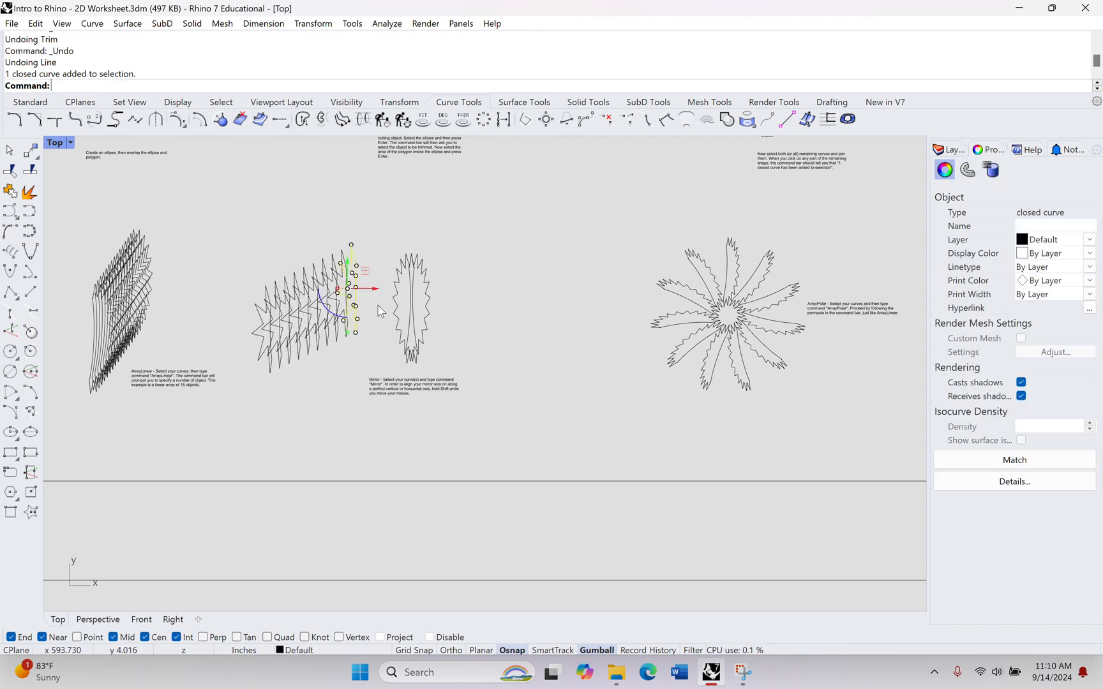
{"action": "left_click_drag", "start_coordinate": [377, 288], "coordinate": [531, 297]}
{"action": "scroll", "coordinate": [527, 330], "scroll_direction": "up", "scroll_amount": 3}
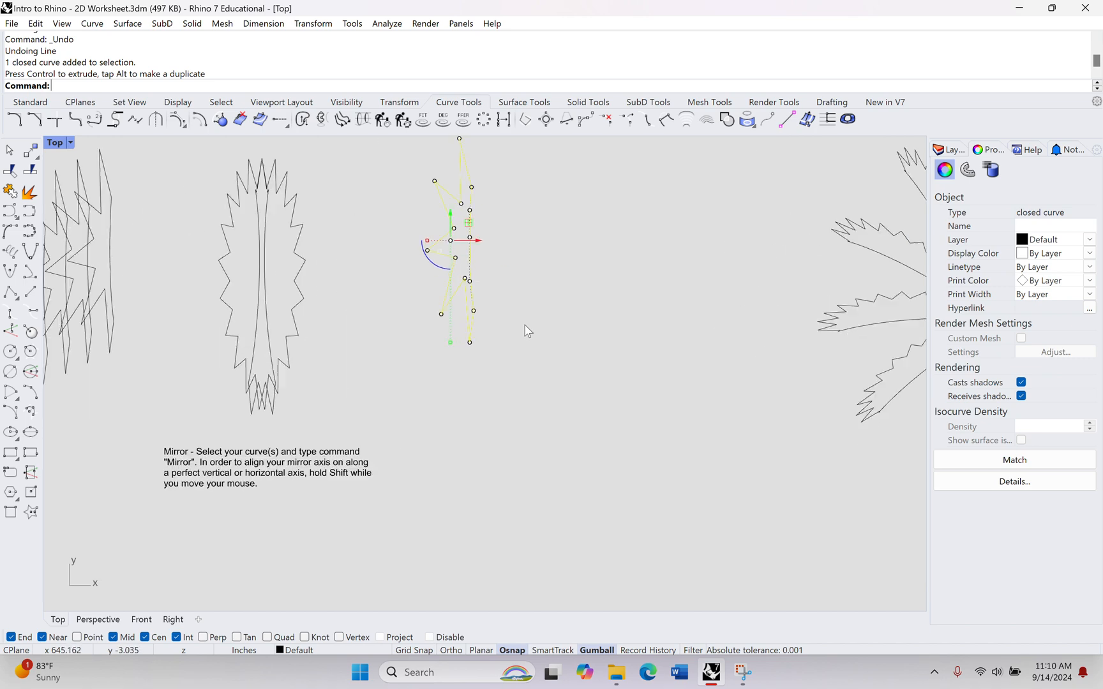
{"action": "right_click_drag", "start_coordinate": [527, 331], "coordinate": [525, 378]}
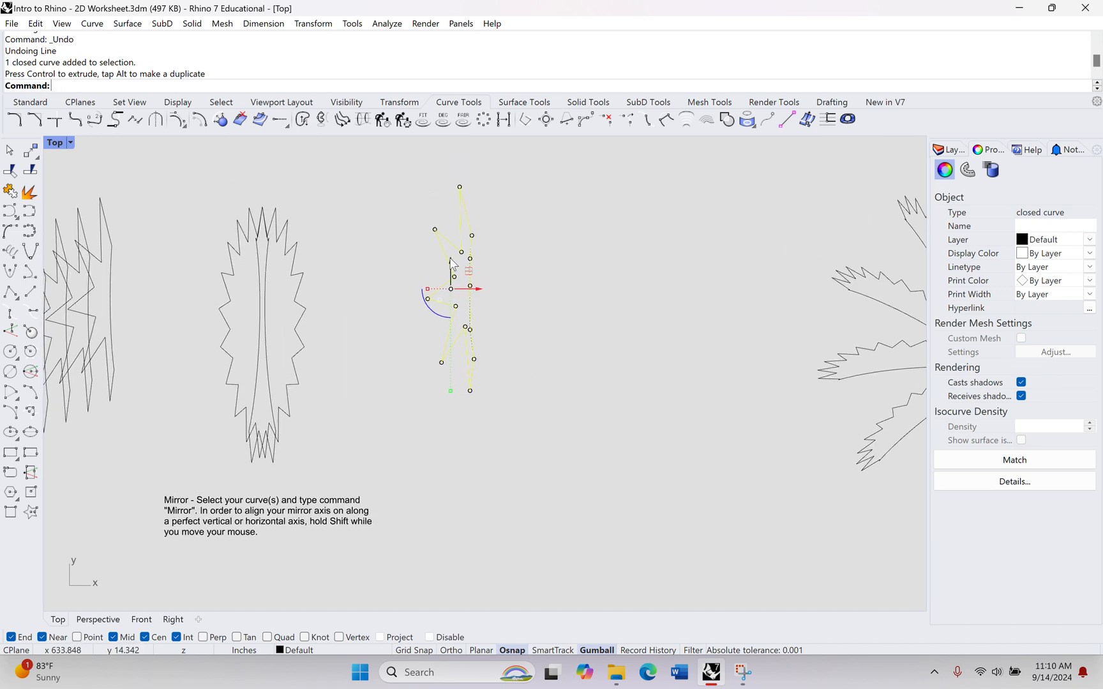
{"action": "left_click_drag", "start_coordinate": [452, 263], "coordinate": [549, 329]}
{"action": "left_click", "coordinate": [550, 332]}
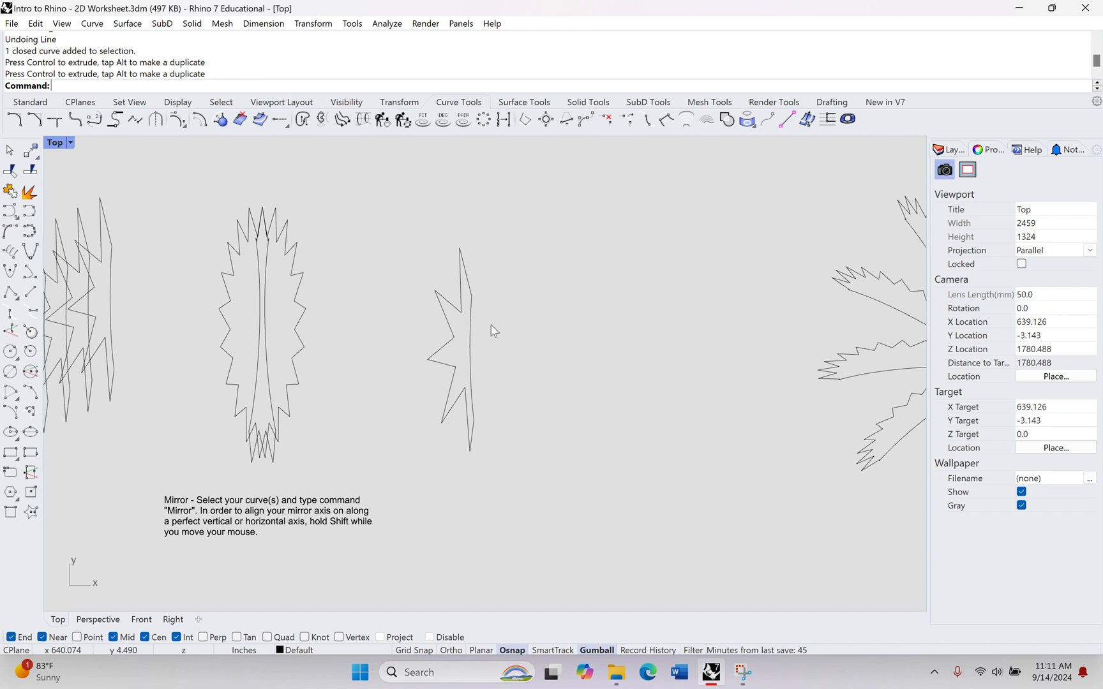
Mirror a copy of the relocated star shape across a vertical axis through its lower right corner point, with Ortho on
{"action": "right_click_drag", "start_coordinate": [489, 351], "coordinate": [409, 336]}
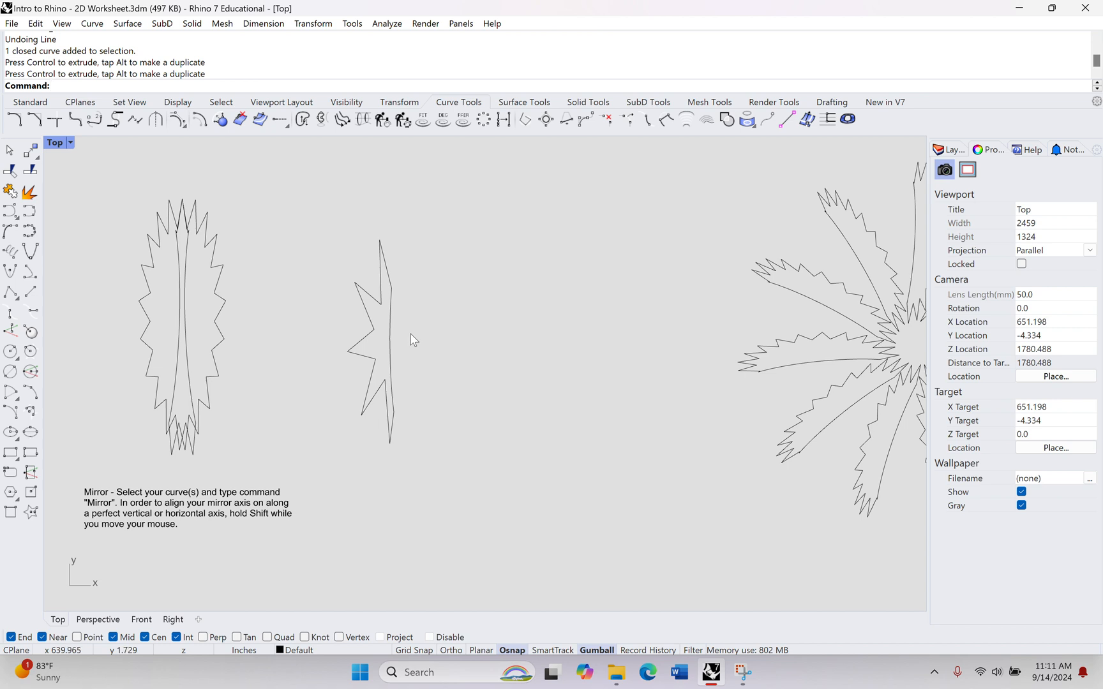
{"action": "type", "text": "Mirror"}
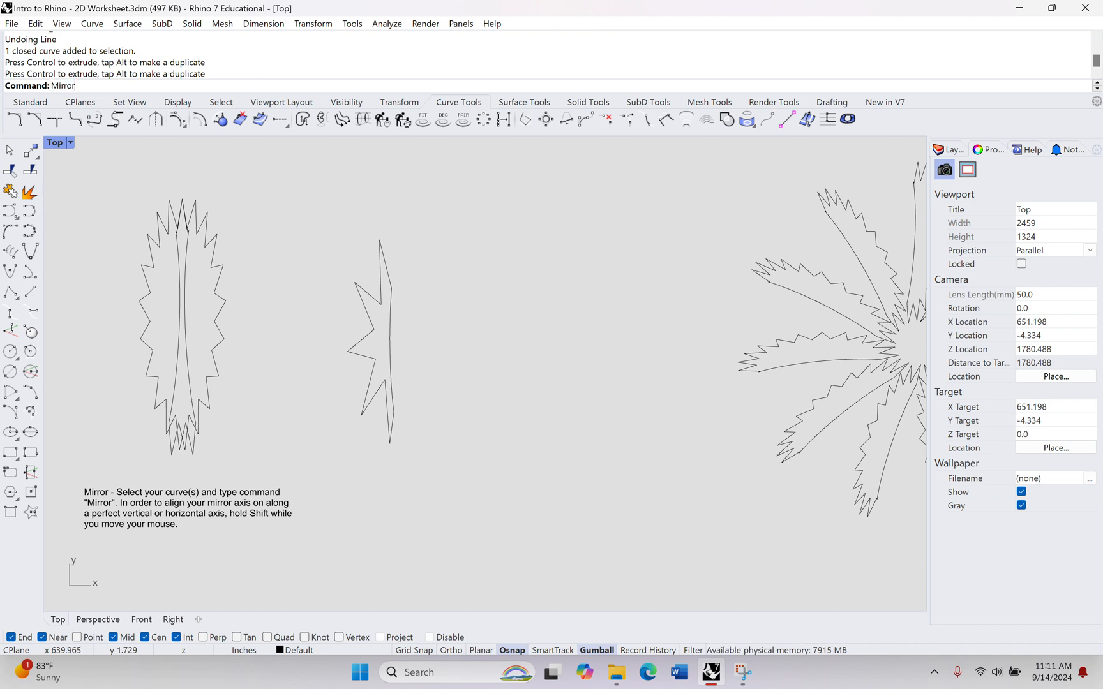
{"action": "key", "text": "Return"}
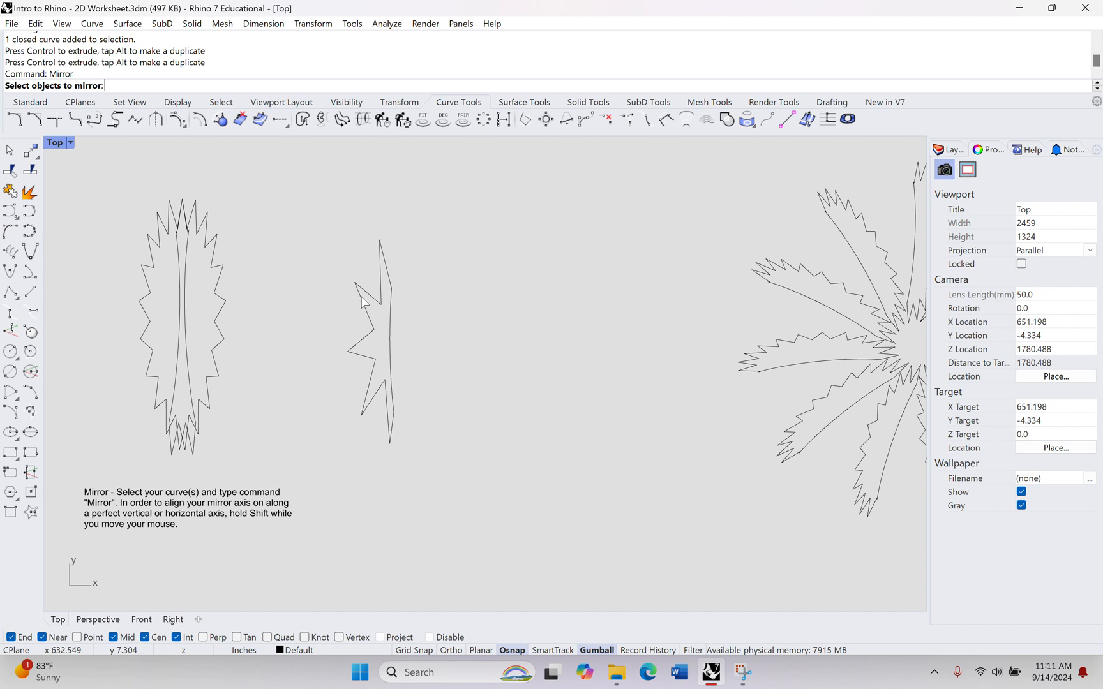
{"action": "left_click", "coordinate": [382, 341]}
{"action": "key", "text": "Return"}
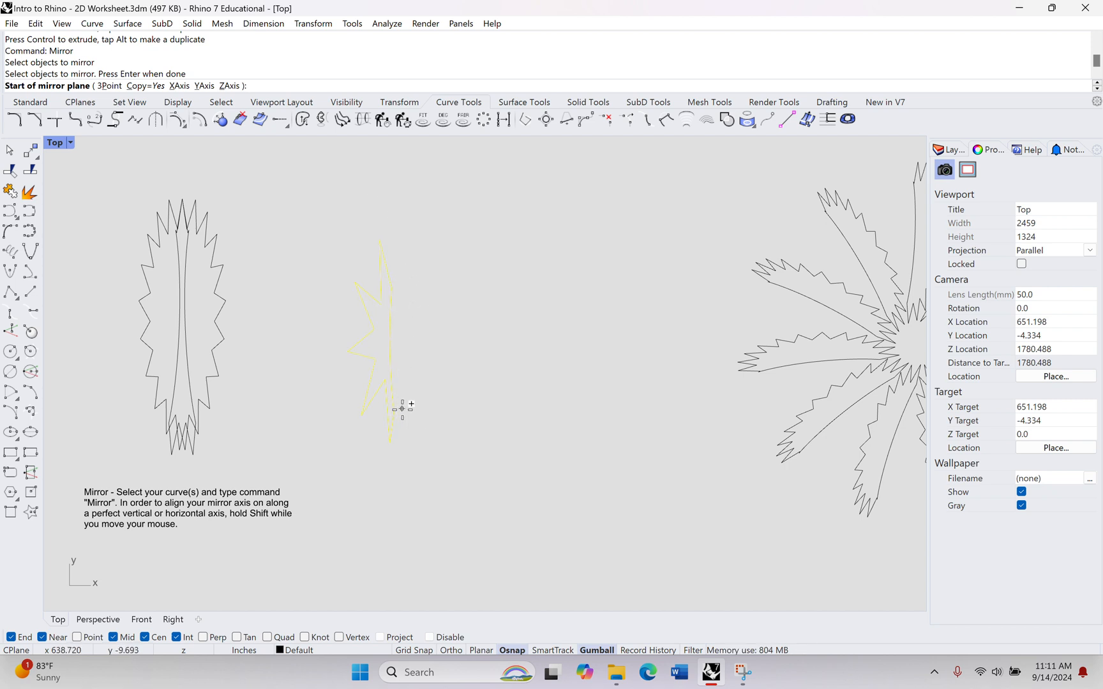
{"action": "scroll", "coordinate": [397, 408], "scroll_direction": "up", "scroll_amount": 5}
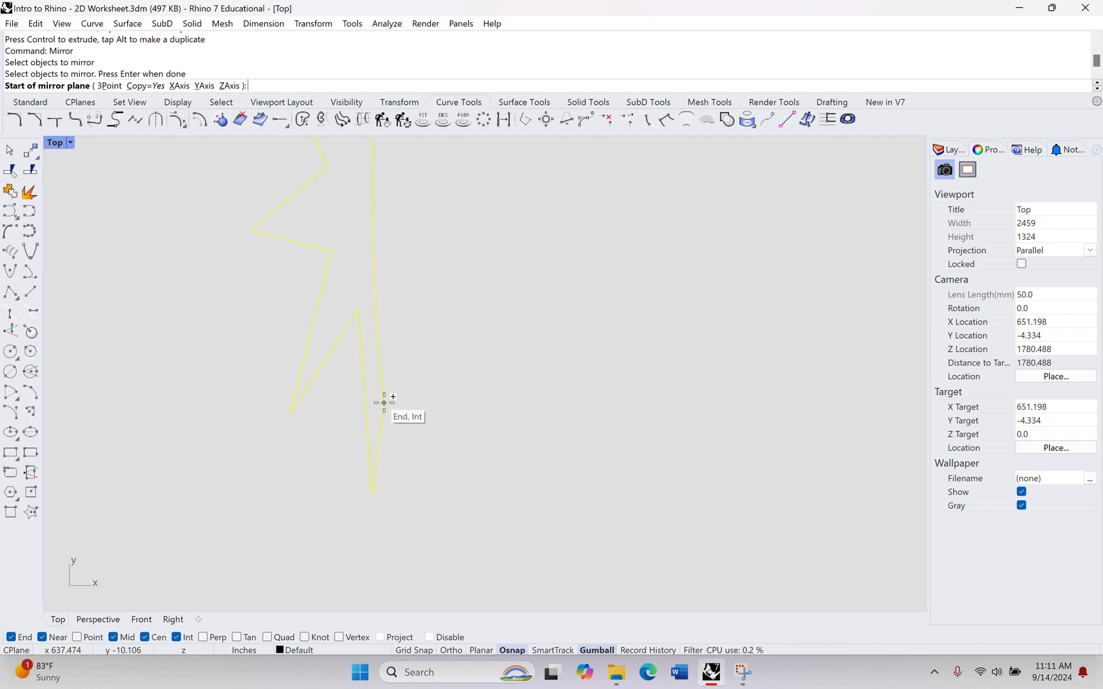
{"action": "left_click", "coordinate": [383, 403]}
{"action": "right_click_drag", "start_coordinate": [402, 257], "coordinate": [387, 505]}
{"action": "key", "text": "F8"}
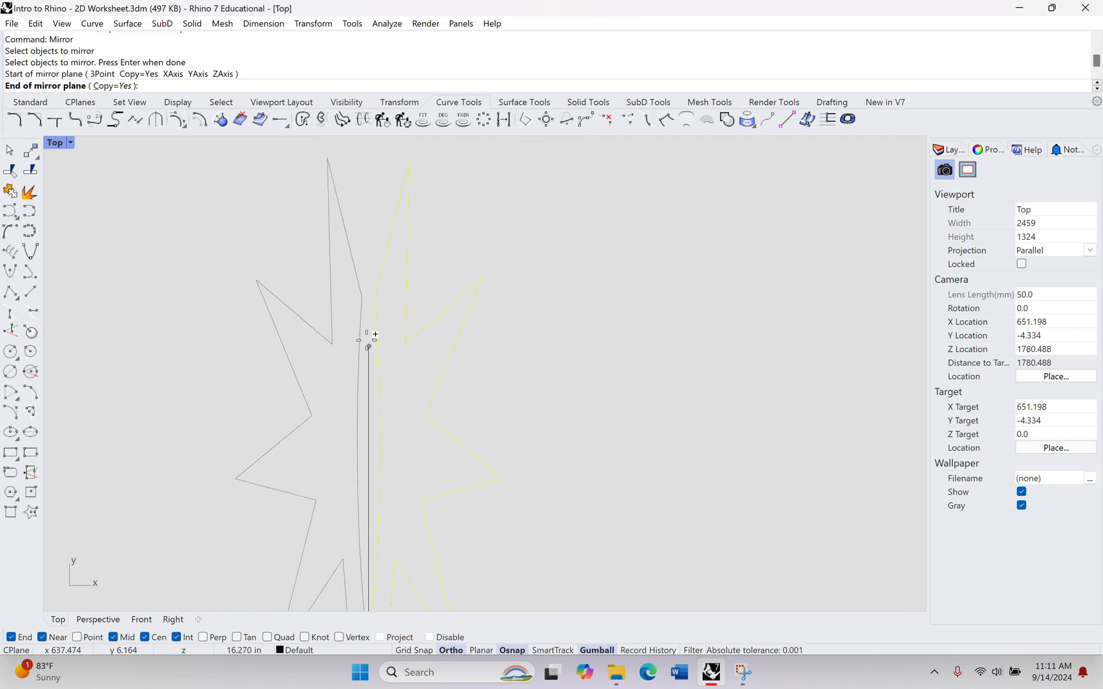
{"action": "left_click", "coordinate": [368, 207]}
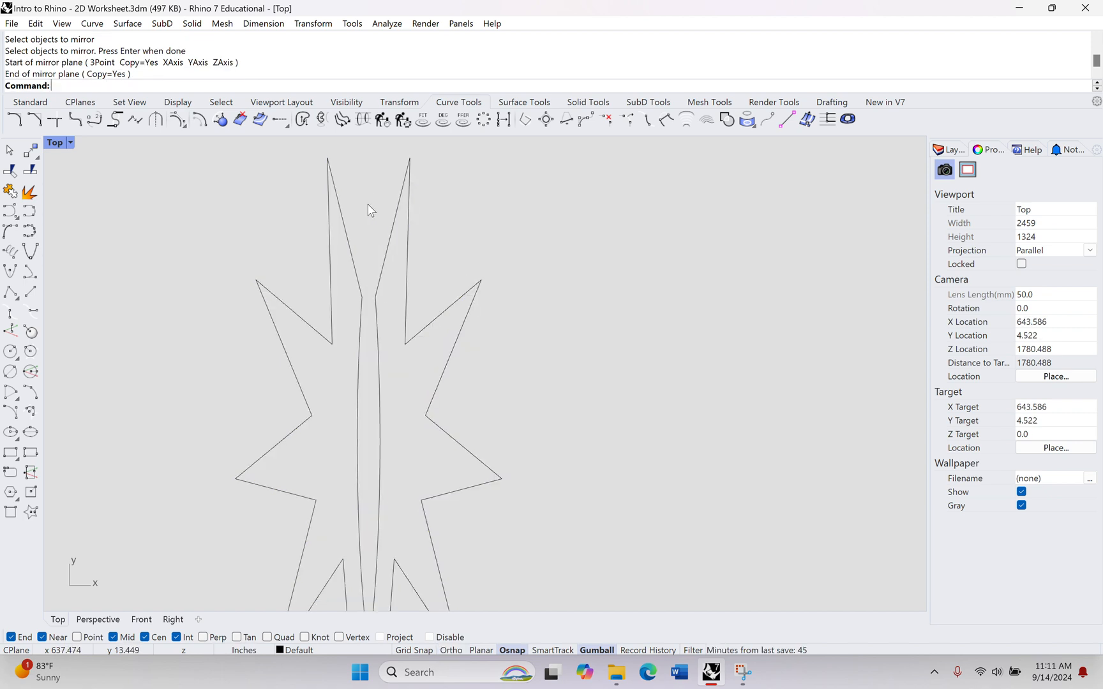
Delete the mirrored copy of the star shape between the Mirror and ArrayPolar examples, keeping the original
{"action": "scroll", "coordinate": [610, 306], "scroll_direction": "down", "scroll_amount": 6}
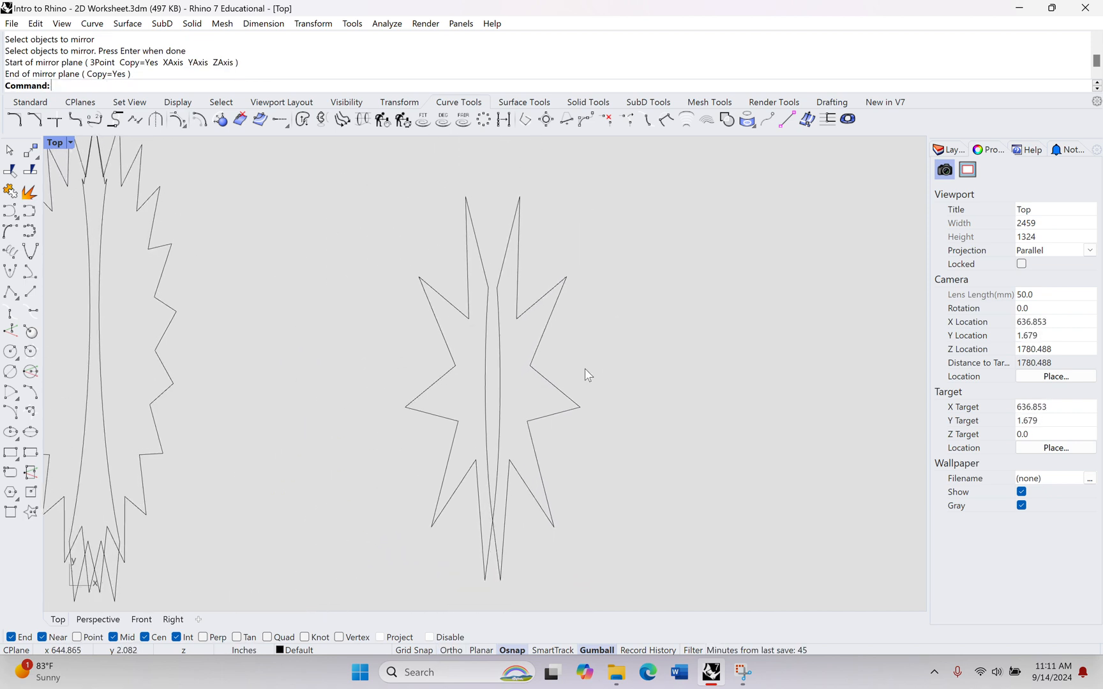
{"action": "right_click_drag", "start_coordinate": [588, 373], "coordinate": [475, 330]}
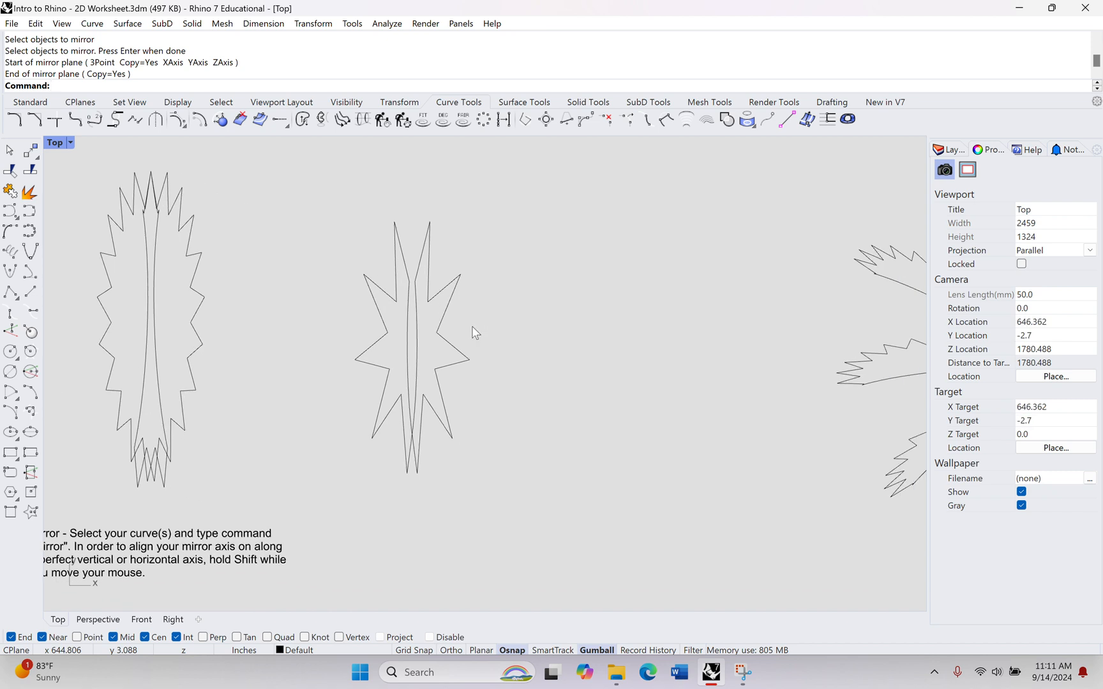
{"action": "left_click", "coordinate": [438, 324]}
{"action": "key", "text": "Delete"}
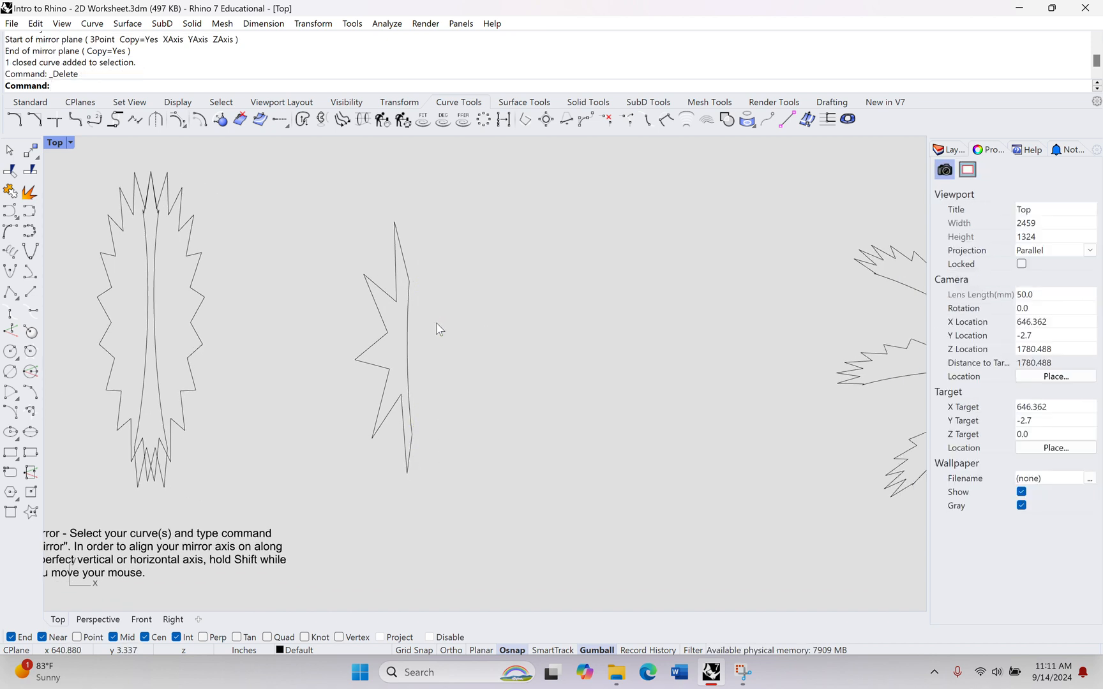
Mirror a copy of the remaining star shape across a horizontal axis through its lower right corner point, with Ortho on
{"action": "type", "text": "irror"}
{"action": "key", "text": "Return"}
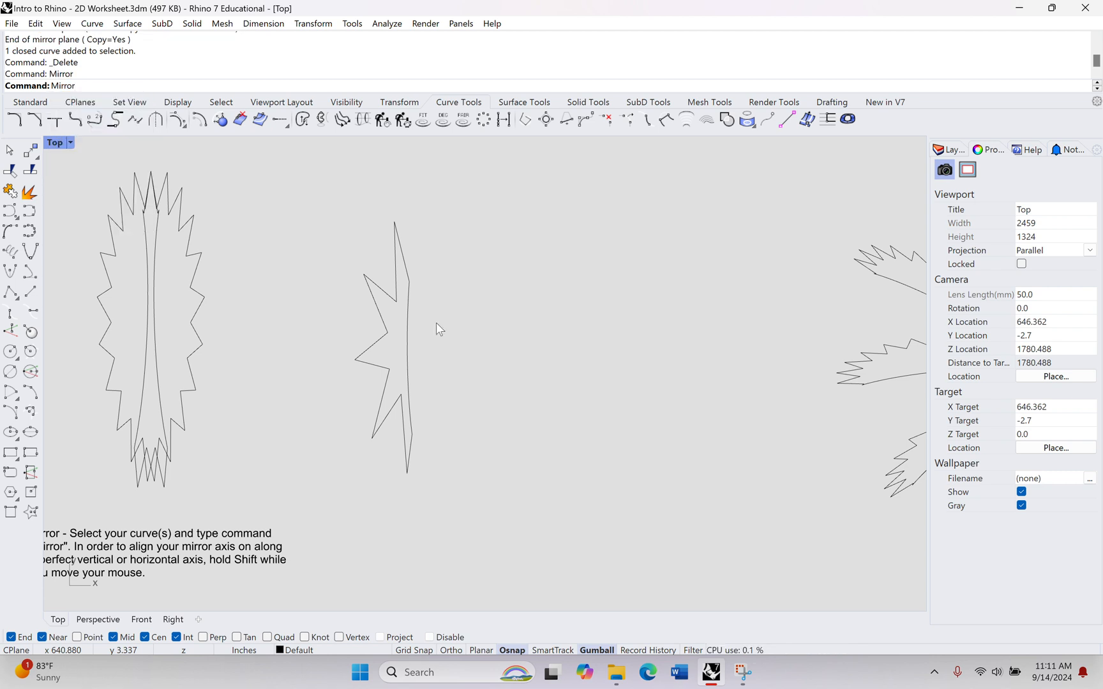
{"action": "left_click", "coordinate": [406, 344]}
{"action": "key", "text": "Return"}
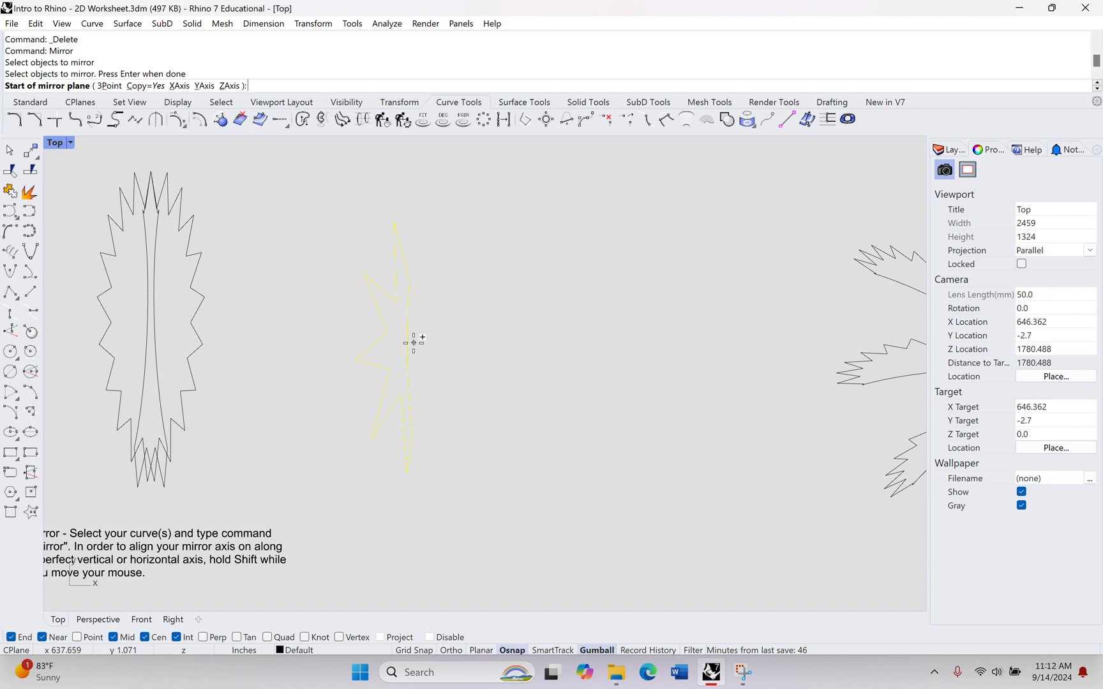
{"action": "scroll", "coordinate": [414, 340], "scroll_direction": "up", "scroll_amount": 4}
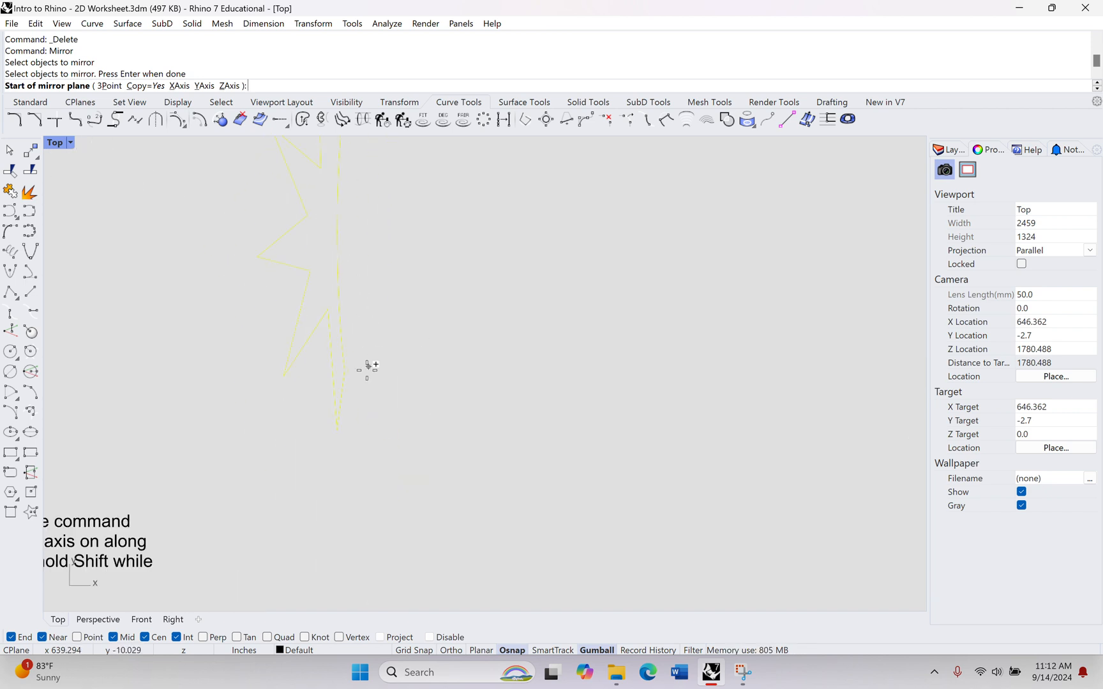
{"action": "scroll", "coordinate": [354, 377], "scroll_direction": "up", "scroll_amount": 3}
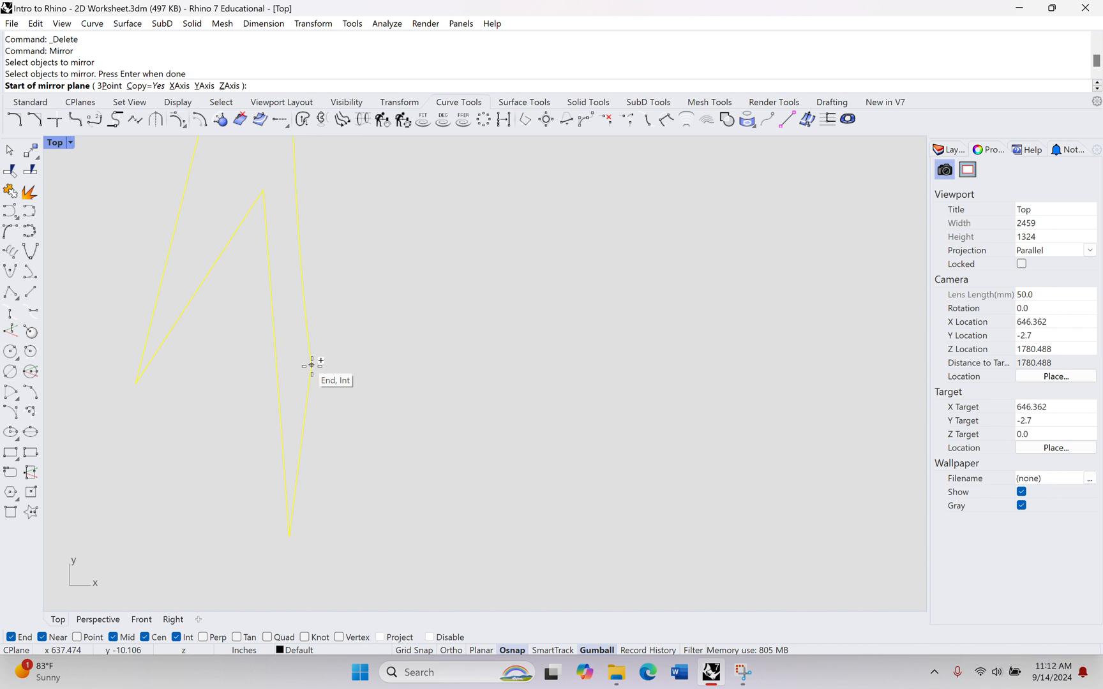
{"action": "left_click", "coordinate": [310, 363]}
{"action": "scroll", "coordinate": [397, 365], "scroll_direction": "down", "scroll_amount": 5}
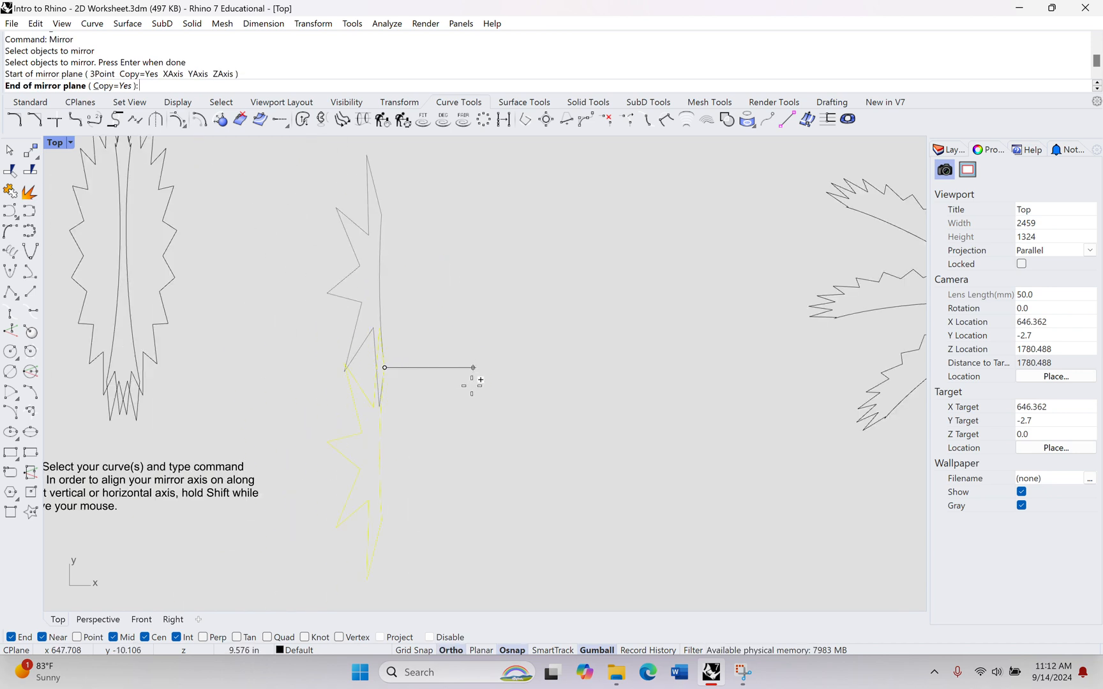
{"action": "left_click", "coordinate": [625, 367], "text": "shift"}
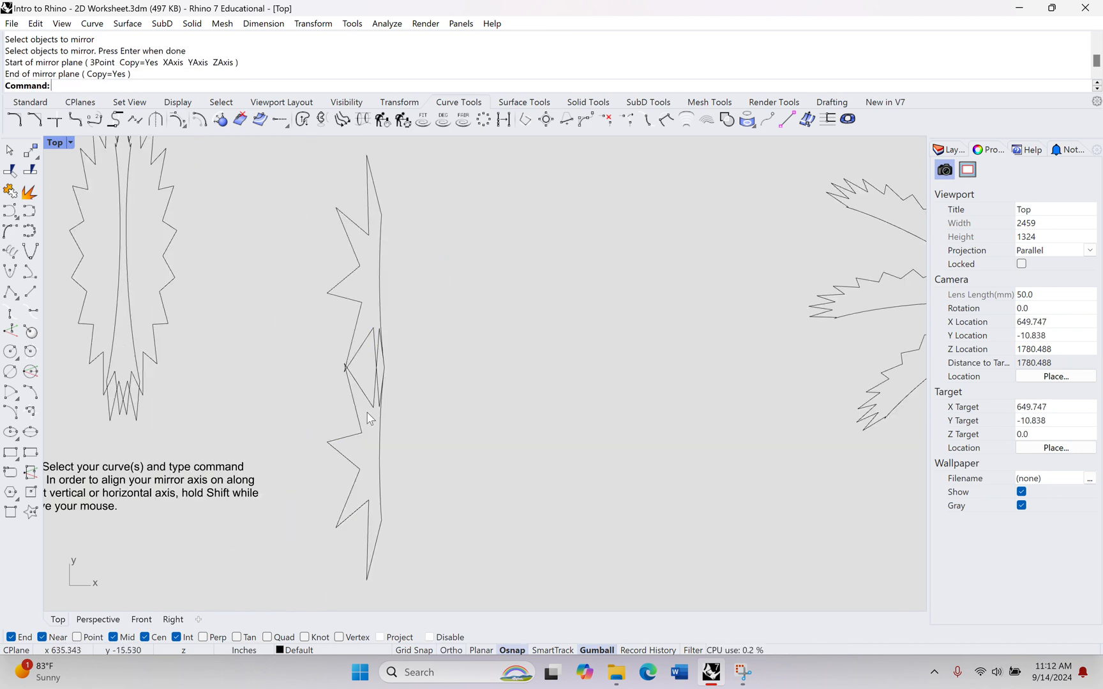
Rotate both mirrored star shapes together by 90 degrees, move them horizontally clear of the Mirror example, and deselect them
{"action": "right_click_drag", "start_coordinate": [385, 409], "coordinate": [503, 392]}
{"action": "left_click_drag", "start_coordinate": [544, 293], "coordinate": [453, 413]}
{"action": "left_click", "coordinate": [450, 373]}
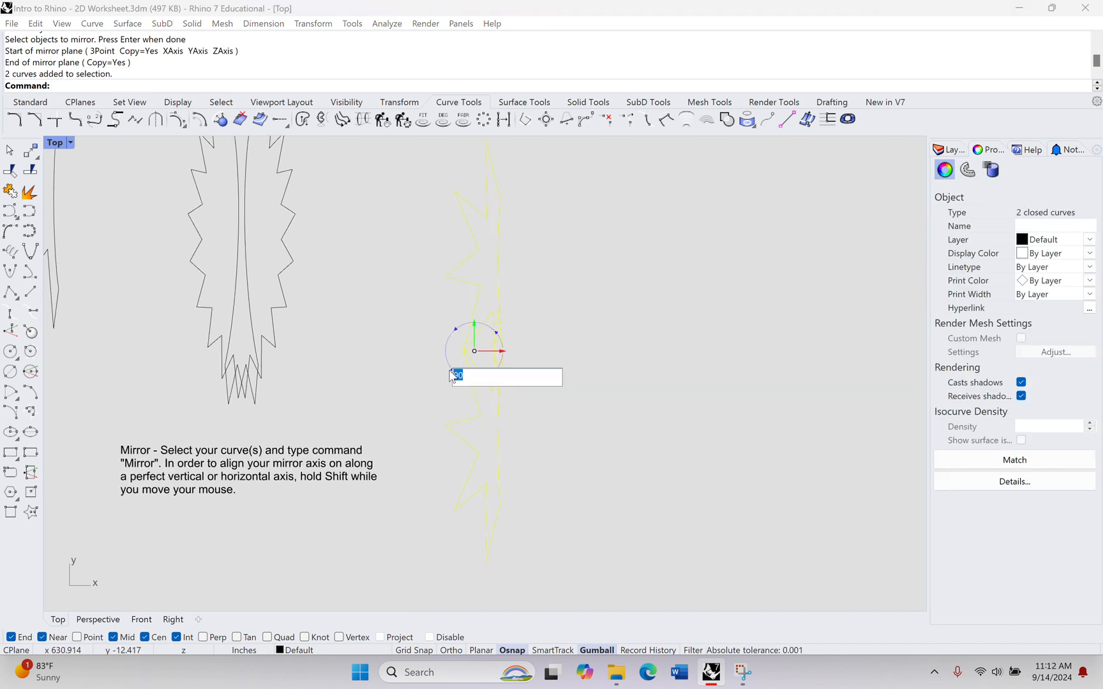
{"action": "type", "text": "90"}
{"action": "key", "text": "Return"}
{"action": "left_click", "coordinate": [577, 480]}
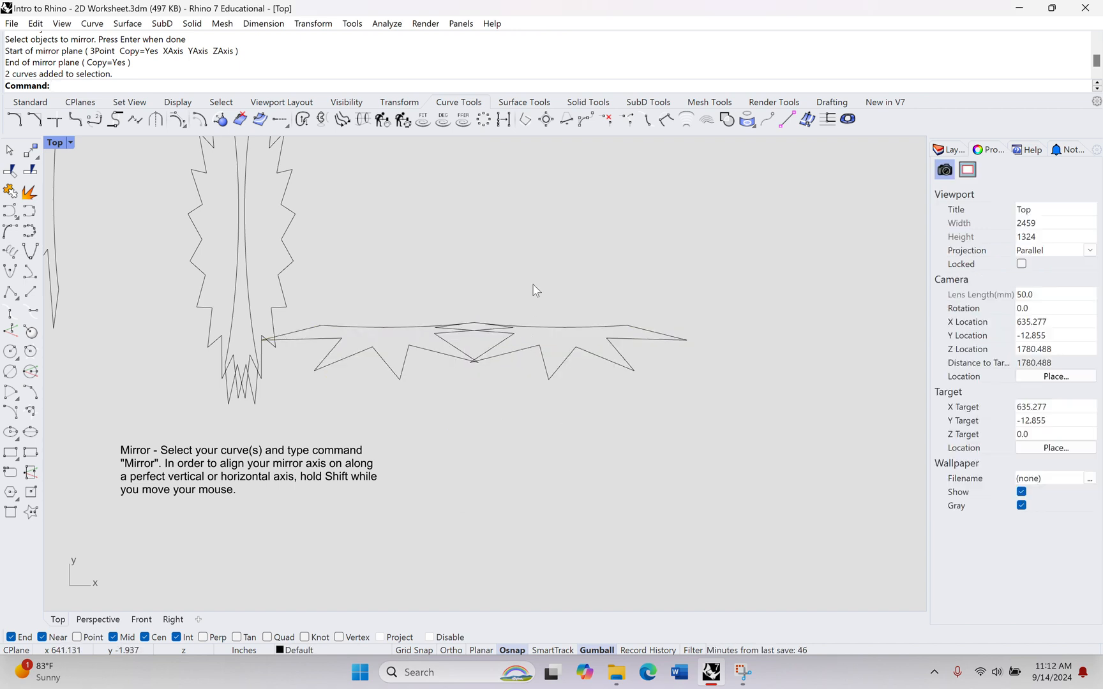
{"action": "left_click_drag", "start_coordinate": [536, 290], "coordinate": [574, 351]}
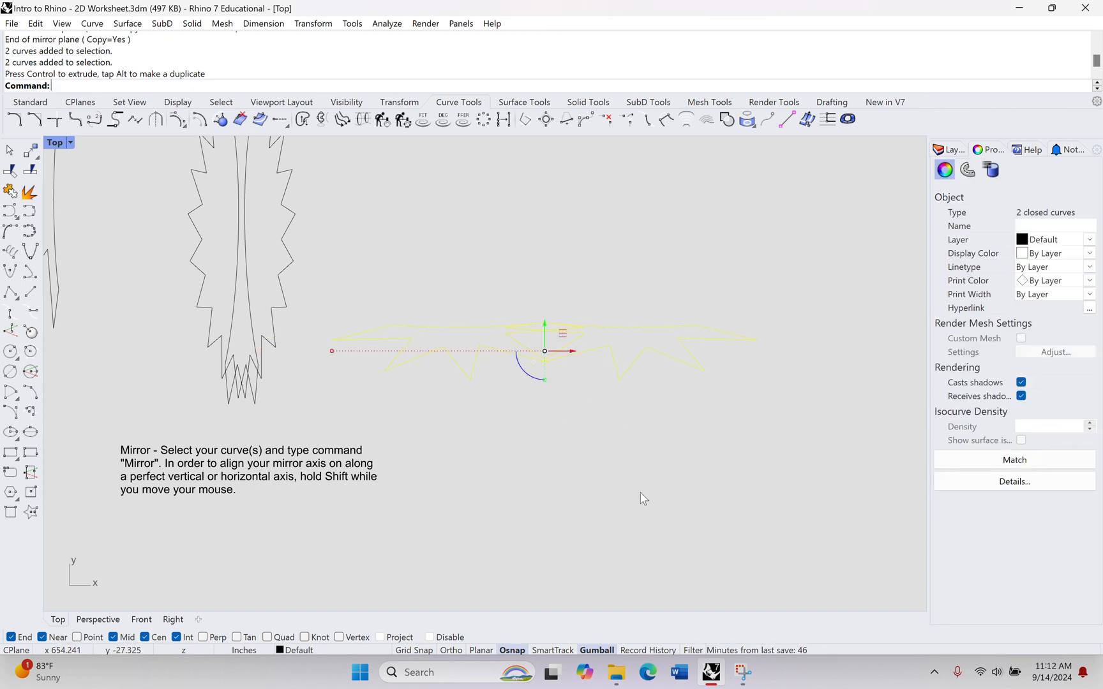
{"action": "left_click", "coordinate": [641, 504]}
Move the right-hand star shape into the empty space outside the right border of the Building Shapes frame, and deselect it
{"action": "scroll", "coordinate": [664, 459], "scroll_direction": "down", "scroll_amount": 3}
{"action": "right_click_drag", "start_coordinate": [672, 433], "coordinate": [238, 388]}
{"action": "right_click_drag", "start_coordinate": [534, 392], "coordinate": [361, 374]}
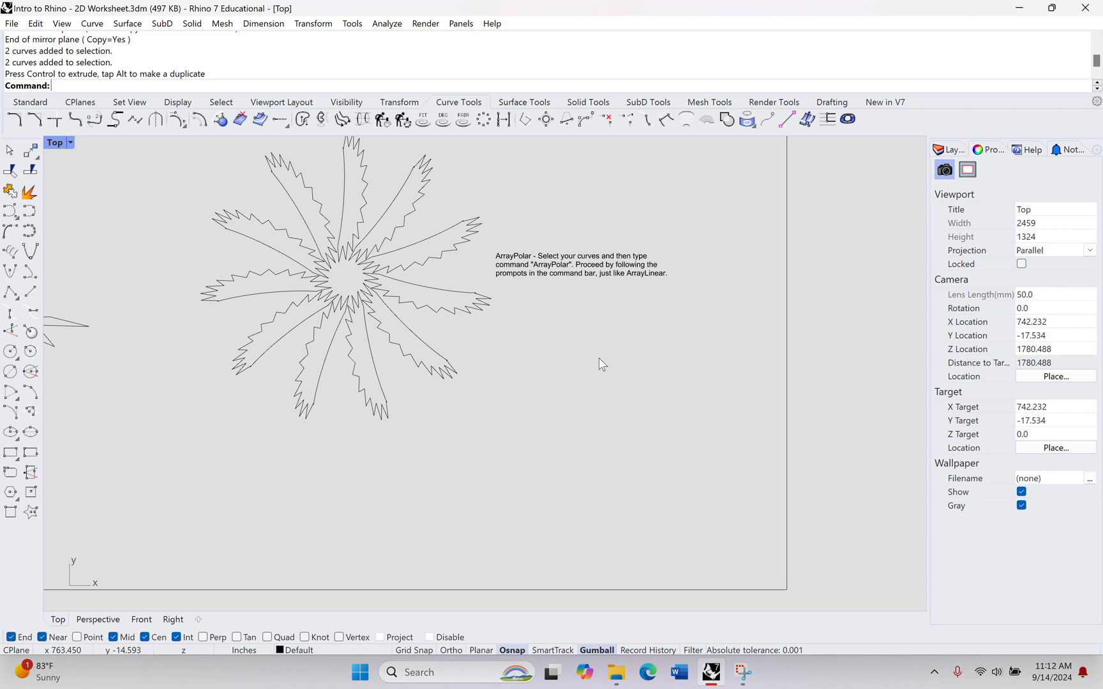
{"action": "right_click_drag", "start_coordinate": [600, 364], "coordinate": [857, 348]}
{"action": "left_click", "coordinate": [460, 300]}
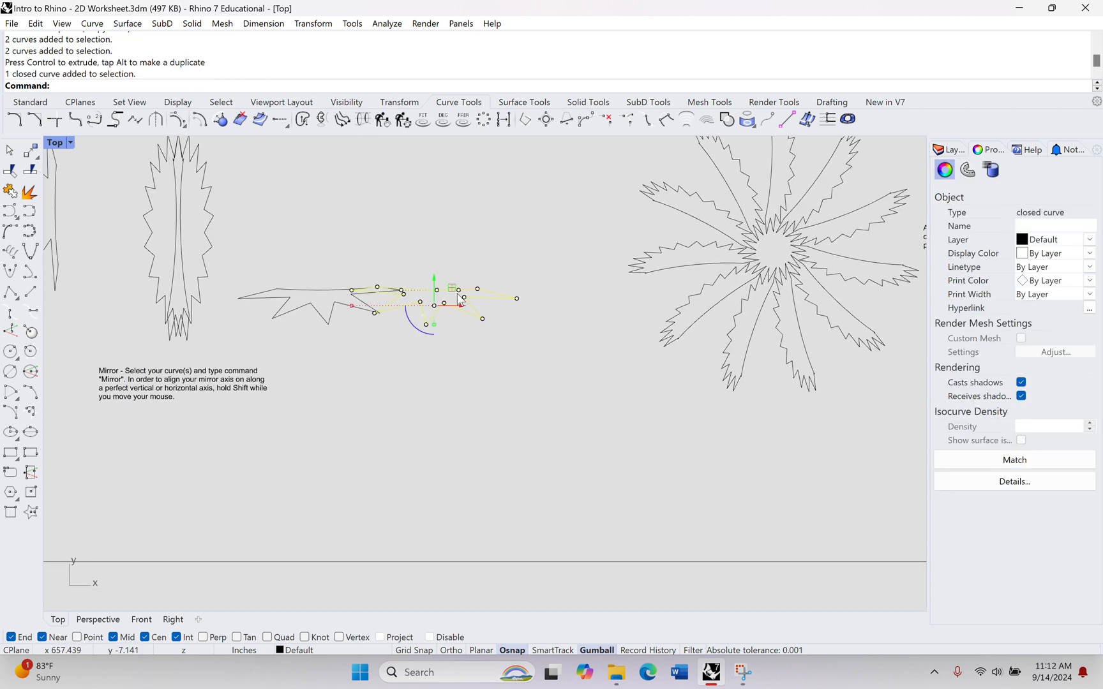
{"action": "left_click_drag", "start_coordinate": [434, 277], "coordinate": [785, 468]}
{"action": "right_click_drag", "start_coordinate": [785, 468], "coordinate": [297, 452]}
{"action": "left_click_drag", "start_coordinate": [297, 452], "coordinate": [624, 452]}
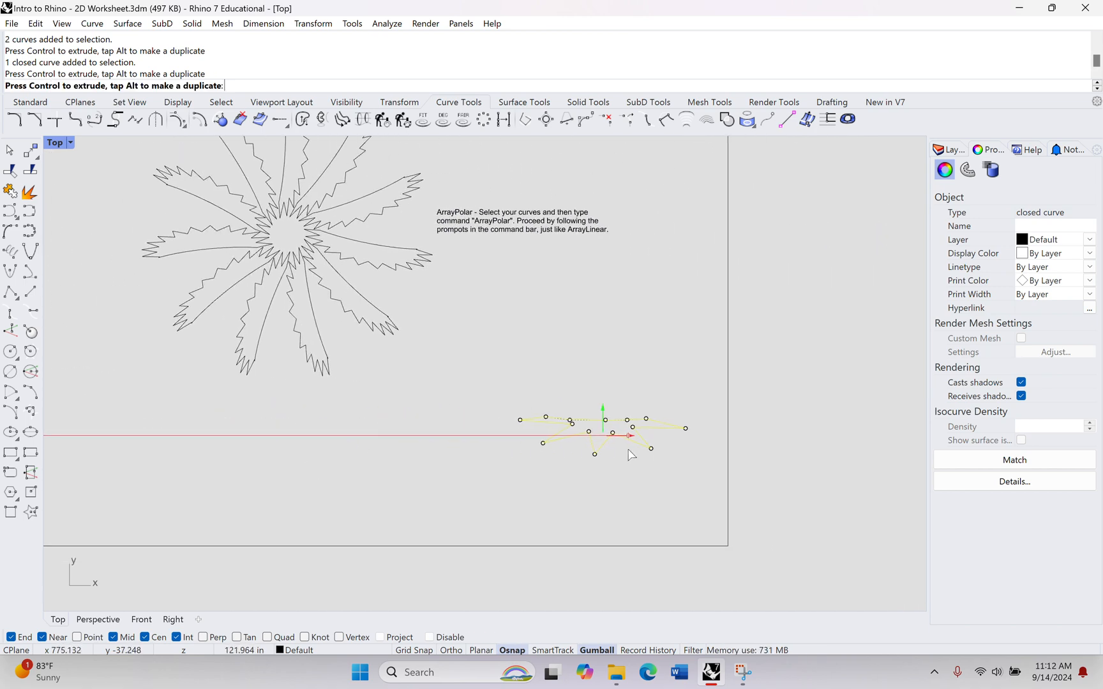
{"action": "right_click_drag", "start_coordinate": [624, 452], "coordinate": [368, 490]}
{"action": "left_click_drag", "start_coordinate": [368, 490], "coordinate": [706, 470]}
{"action": "left_click", "coordinate": [693, 400]}
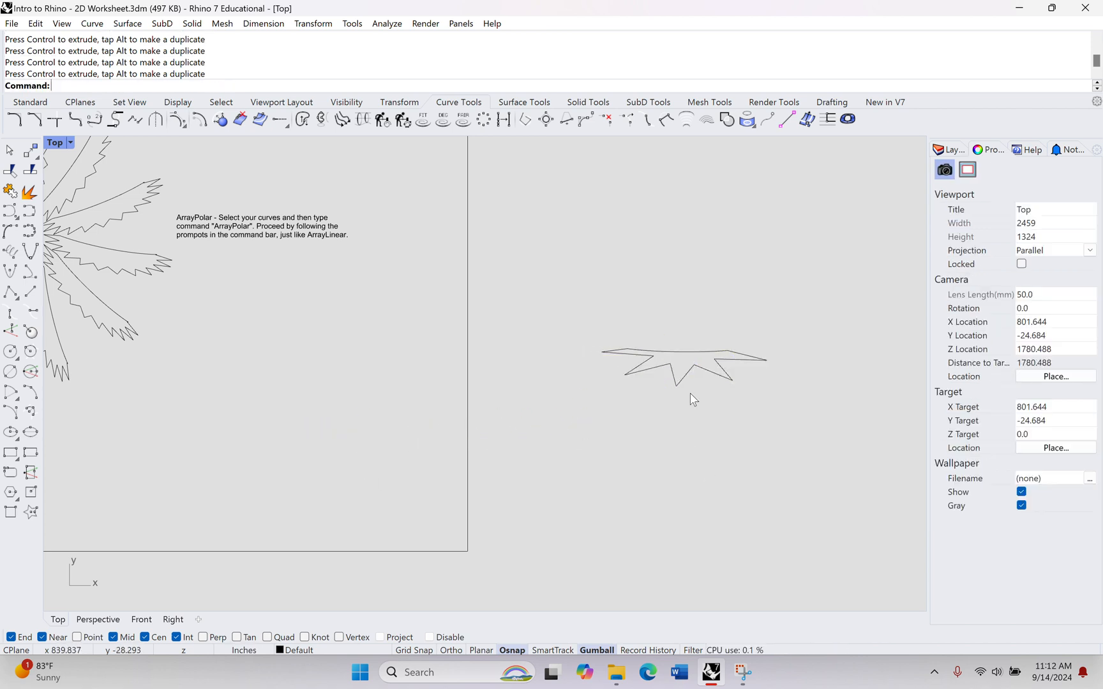
Start an ArrayPolar of the relocated star shape with its center just above its right tip, and set the number of items to 7
{"action": "type", "text": "ArrayPolar"}
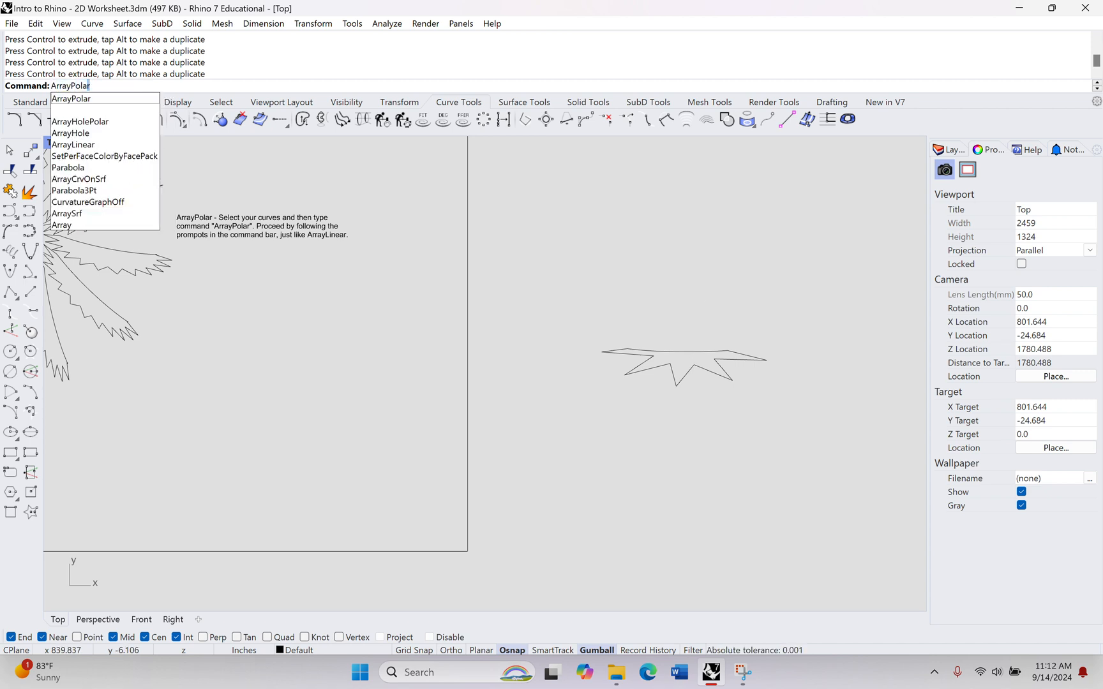
{"action": "key", "text": "Return"}
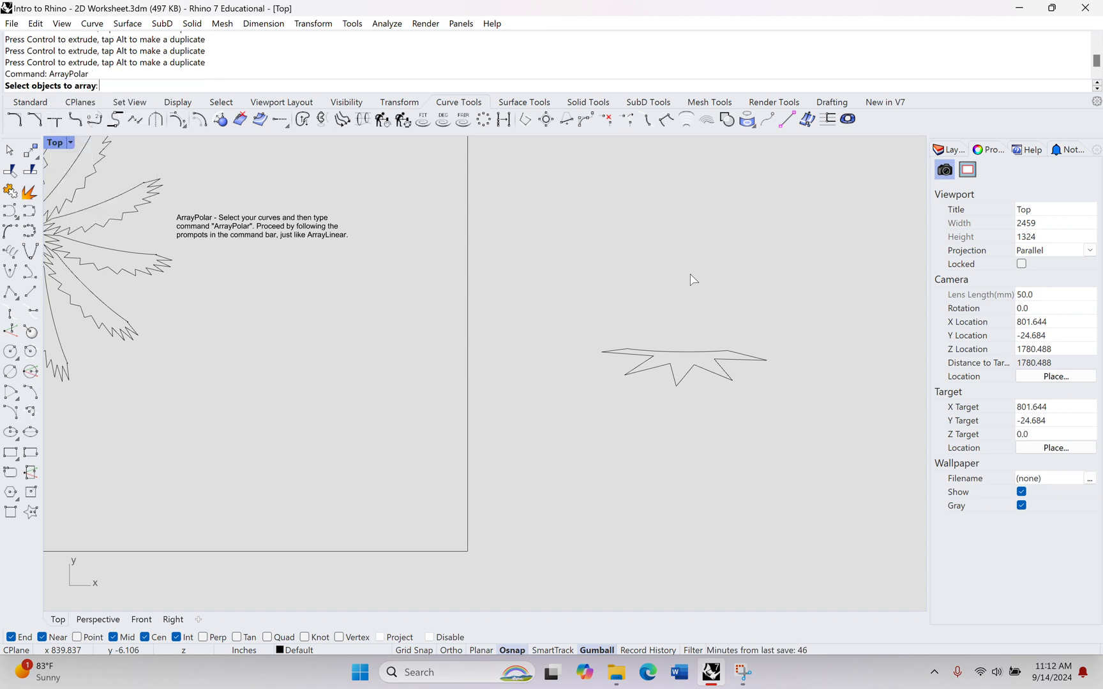
{"action": "right_click_drag", "start_coordinate": [706, 288], "coordinate": [539, 270]}
{"action": "left_click", "coordinate": [508, 337]}
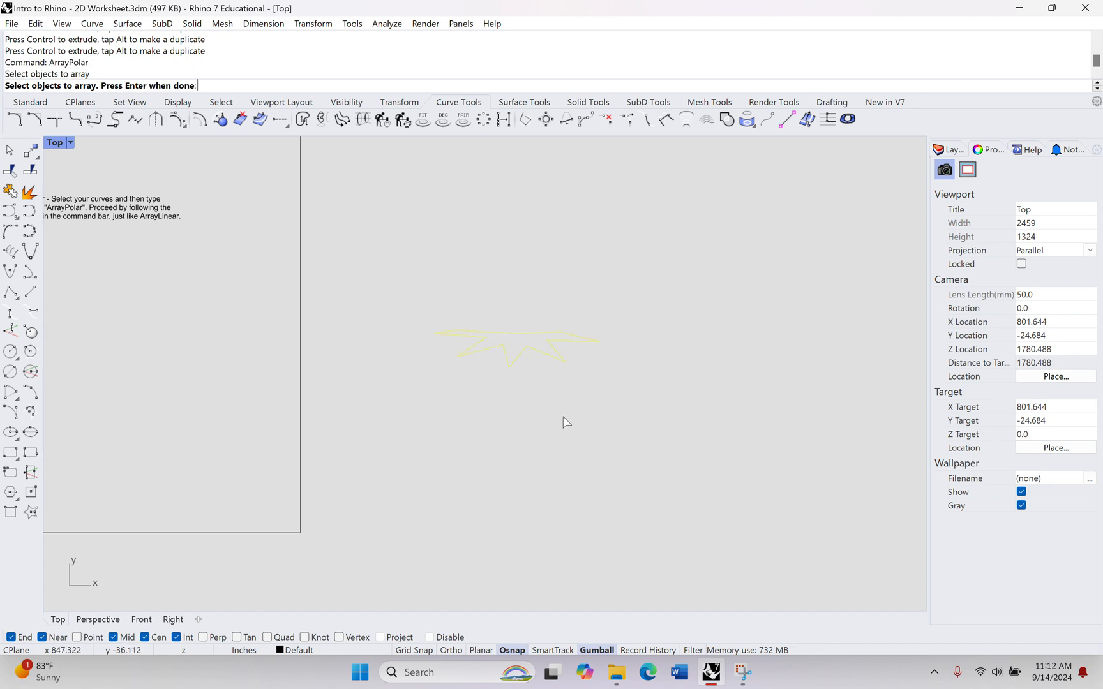
{"action": "key", "text": "Return"}
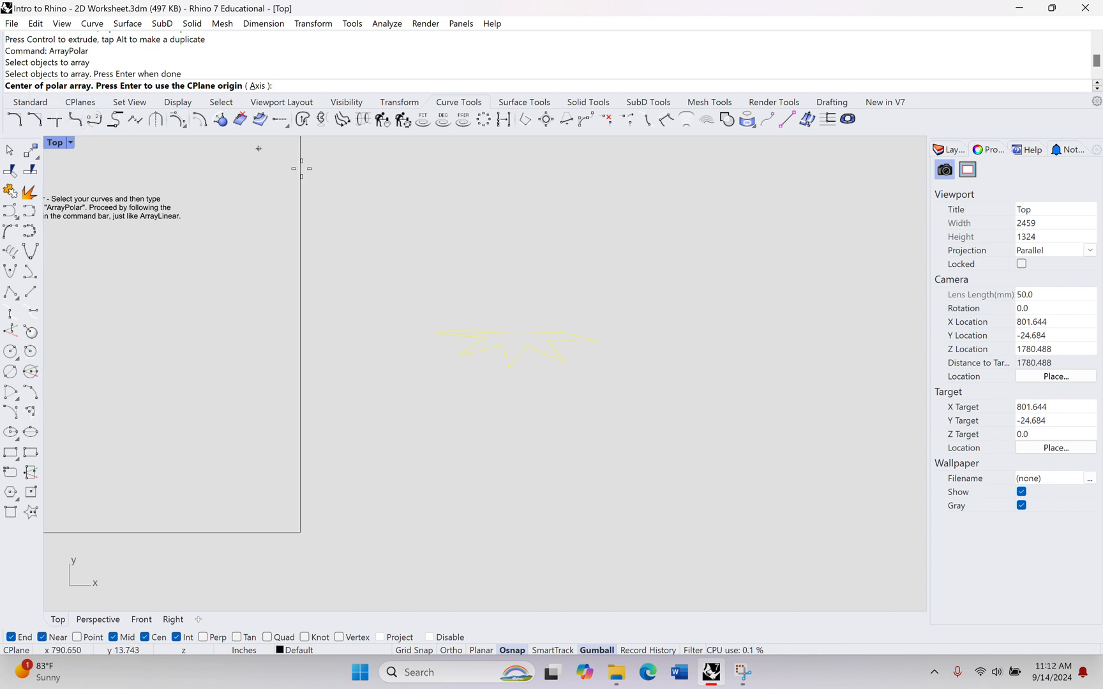
{"action": "left_click", "coordinate": [605, 318]}
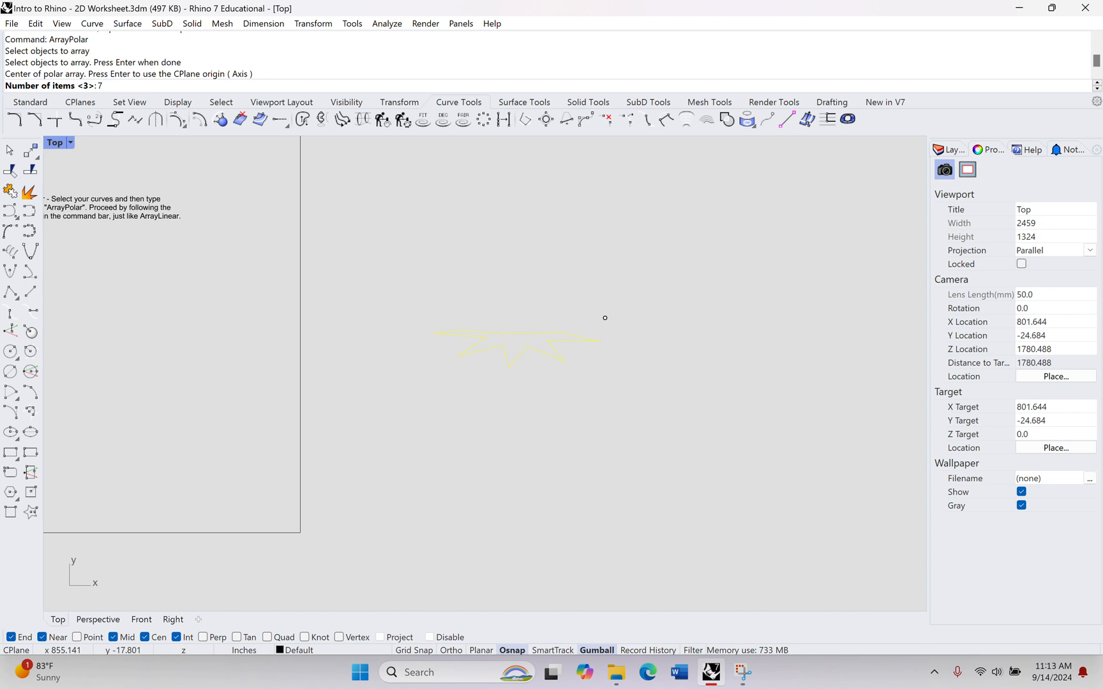
{"action": "key", "text": "Return"}
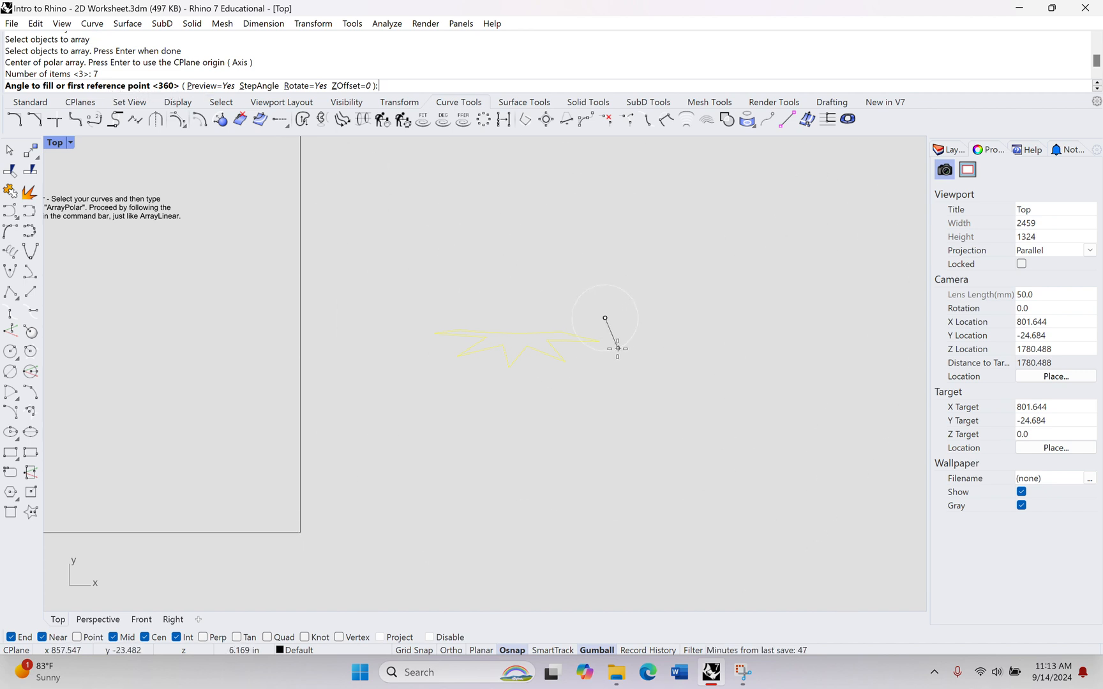
Fill a full 360-degree circle with the polar array, using the star shape's right tip as both reference points, and accept it
{"action": "scroll", "coordinate": [598, 342], "scroll_direction": "up", "scroll_amount": 1}
{"action": "scroll", "coordinate": [601, 343], "scroll_direction": "up", "scroll_amount": 7}
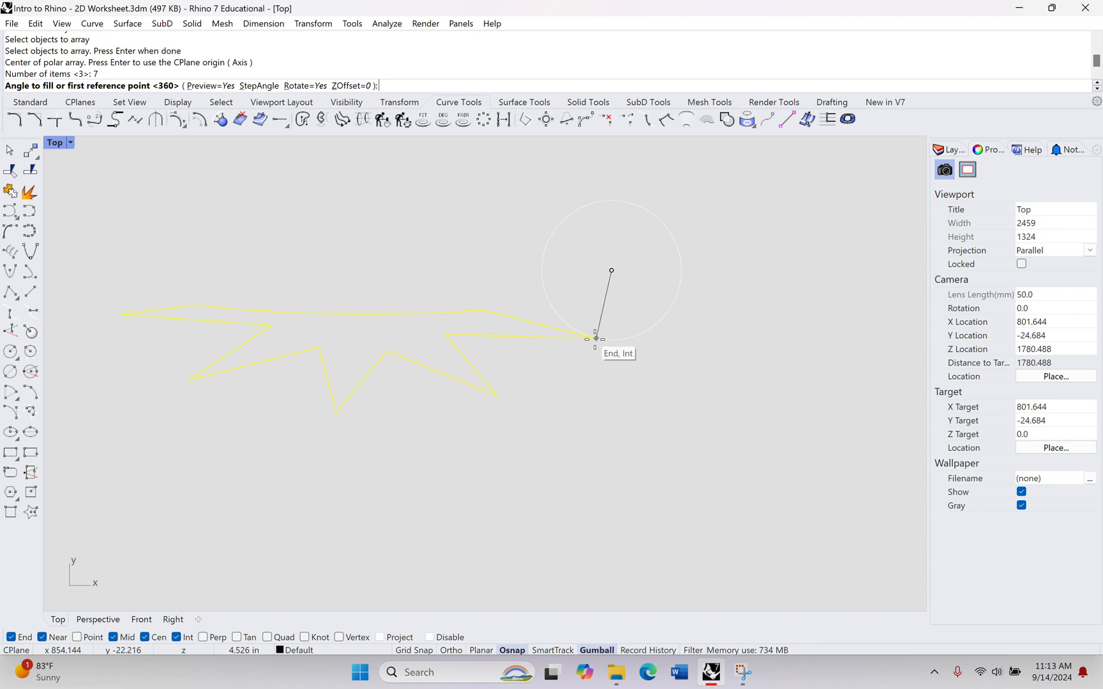
{"action": "left_click", "coordinate": [596, 338]}
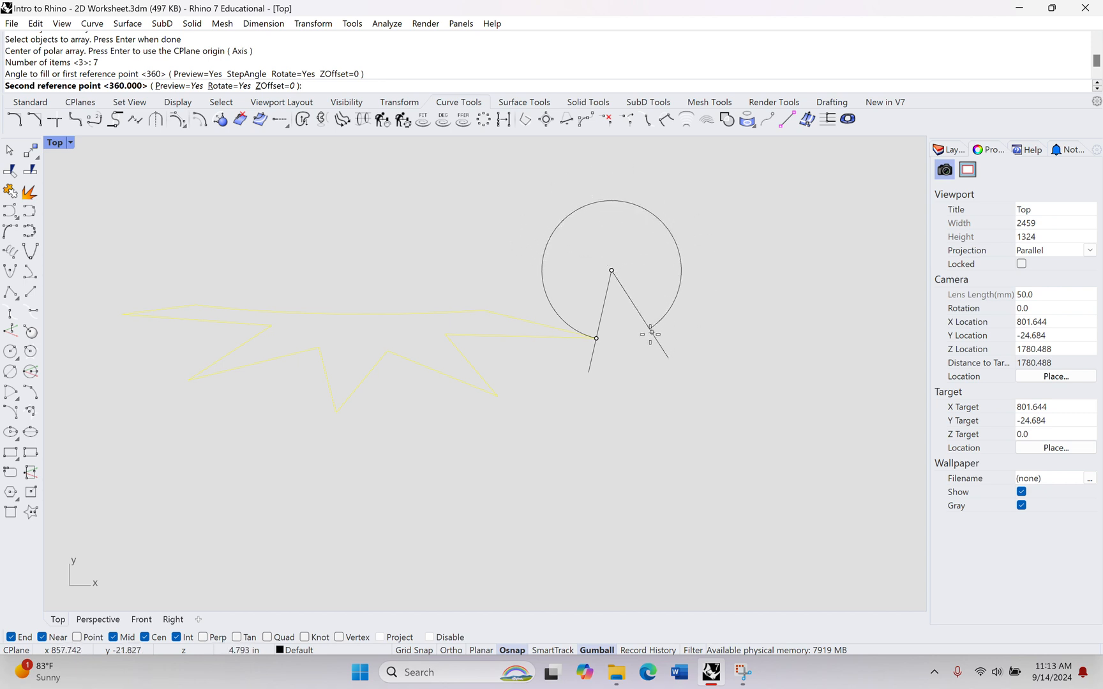
{"action": "left_click", "coordinate": [596, 338]}
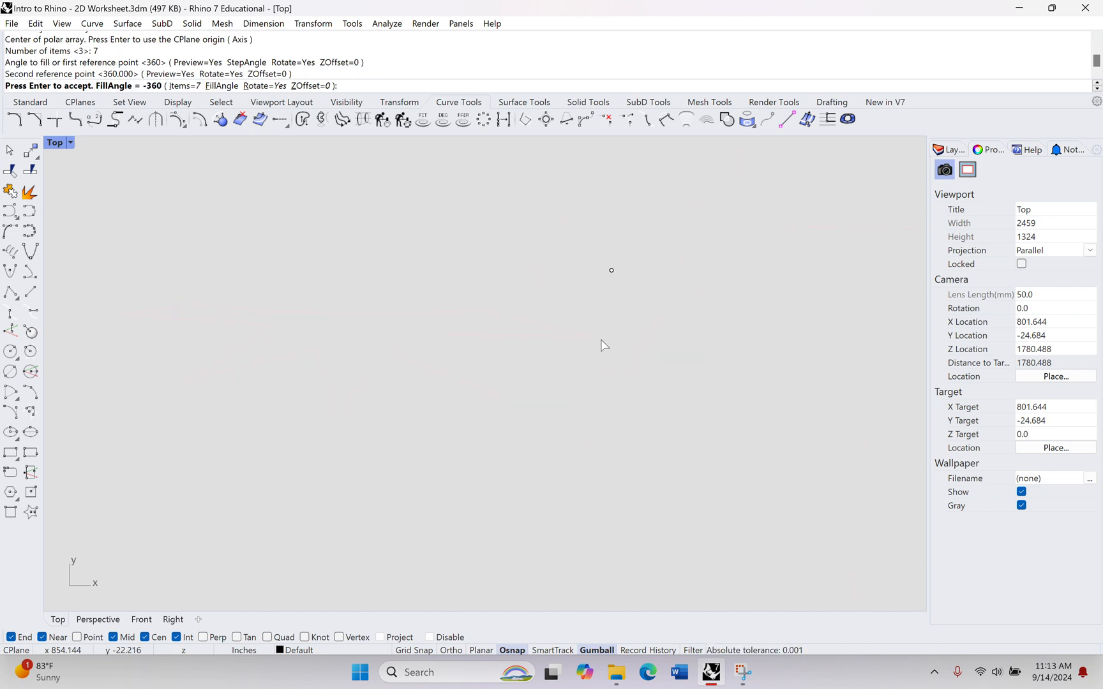
{"action": "key", "text": "Return"}
{"action": "scroll", "coordinate": [602, 340], "scroll_direction": "down", "scroll_amount": 10}
{"action": "right_click_drag", "start_coordinate": [656, 333], "coordinate": [465, 397]}
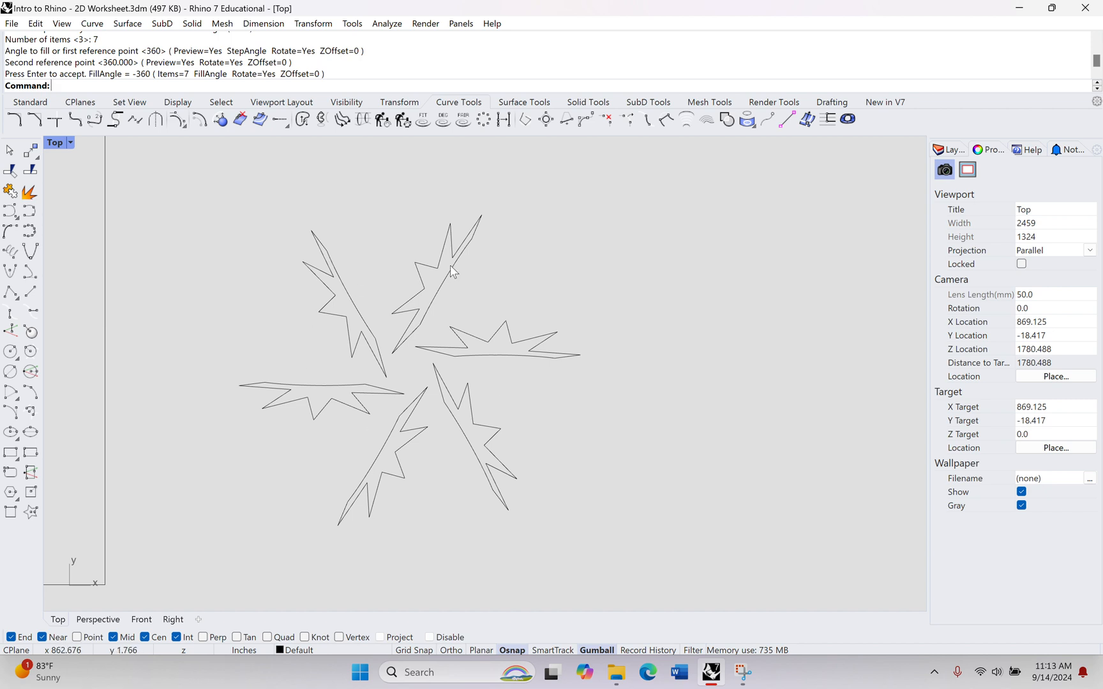
{"action": "scroll", "coordinate": [373, 386], "scroll_direction": "up", "scroll_amount": 3}
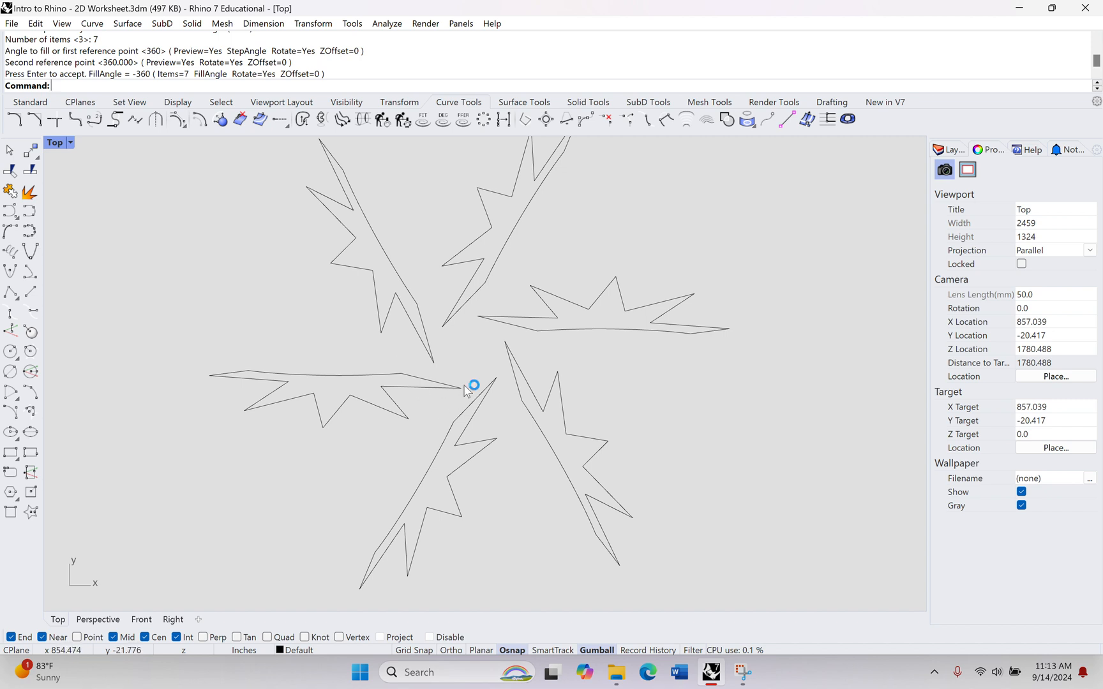
{"action": "right_click_drag", "start_coordinate": [465, 391], "coordinate": [403, 384]}
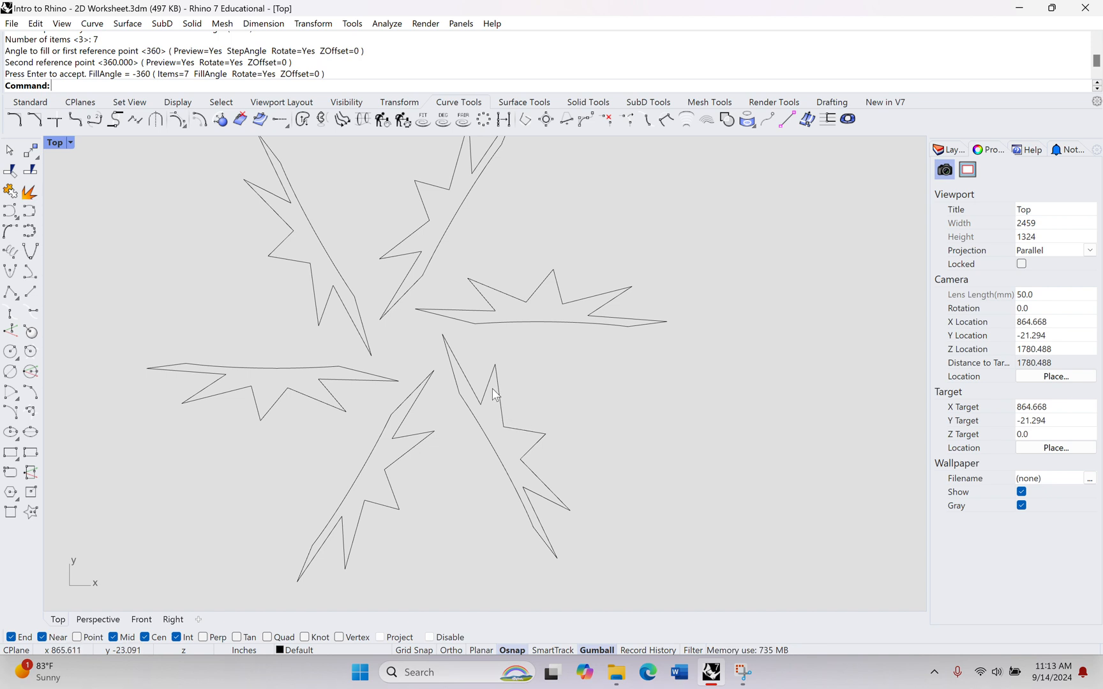
Review the overall worksheet layout and the exercises in the Basic Curves frame
{"action": "scroll", "coordinate": [492, 389], "scroll_direction": "down", "scroll_amount": 12}
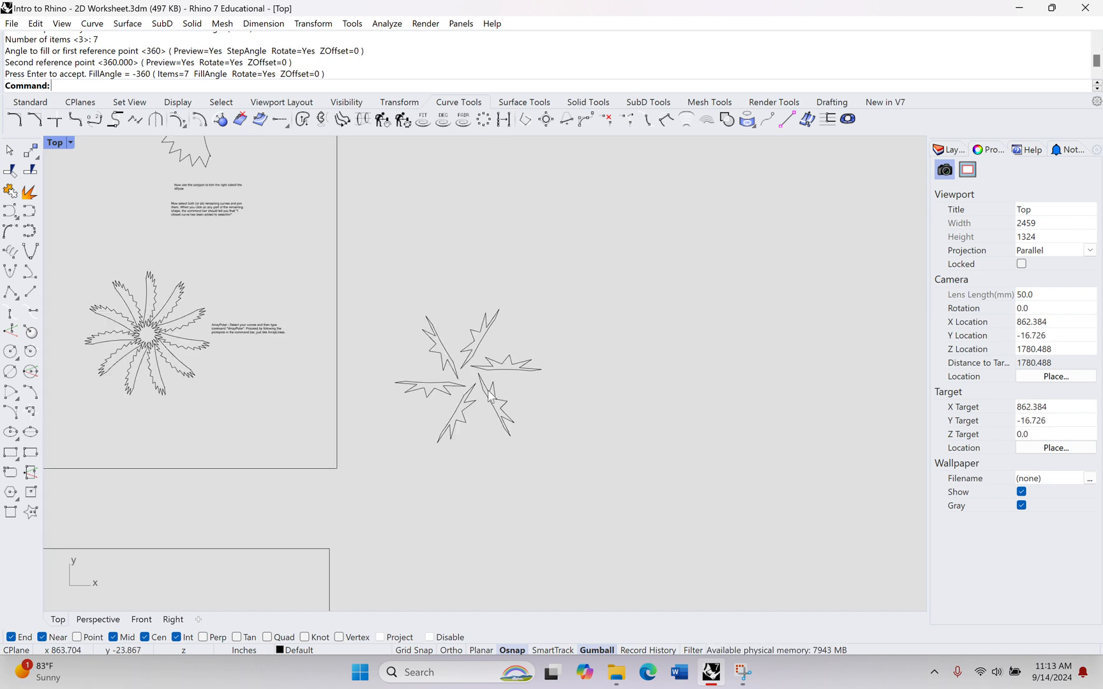
{"action": "right_click_drag", "start_coordinate": [492, 389], "coordinate": [789, 339]}
{"action": "scroll", "coordinate": [700, 376], "scroll_direction": "down", "scroll_amount": 8}
{"action": "right_click_drag", "start_coordinate": [654, 352], "coordinate": [827, 354]}
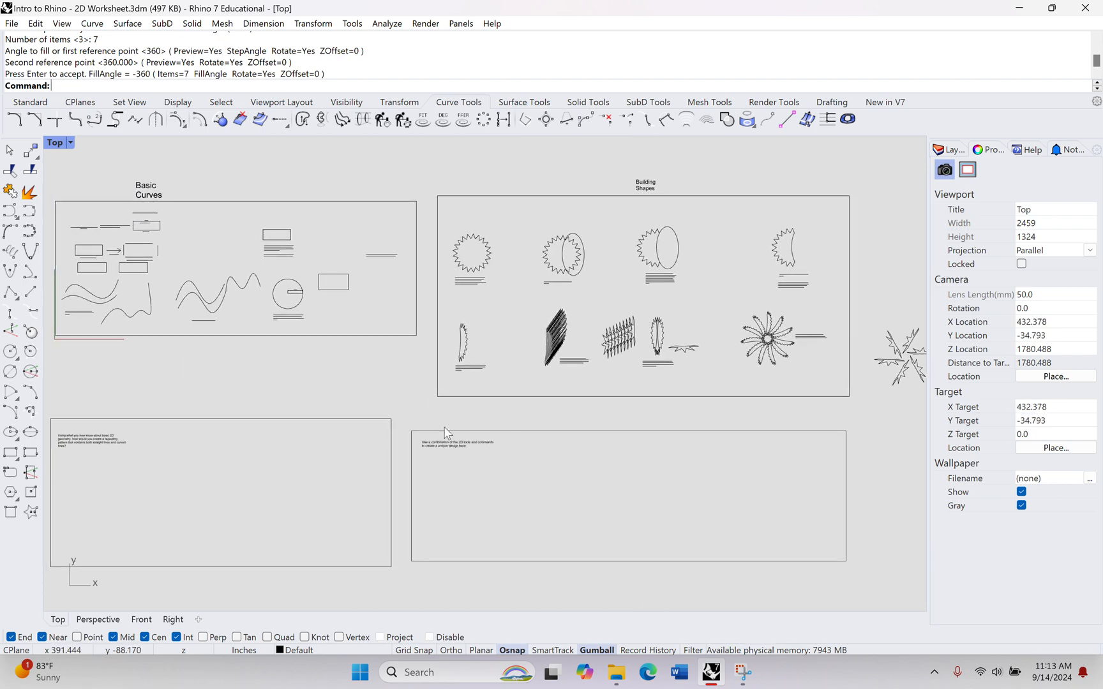
{"action": "right_click_drag", "start_coordinate": [322, 415], "coordinate": [488, 381]}
{"action": "right_click_drag", "start_coordinate": [433, 313], "coordinate": [415, 404]}
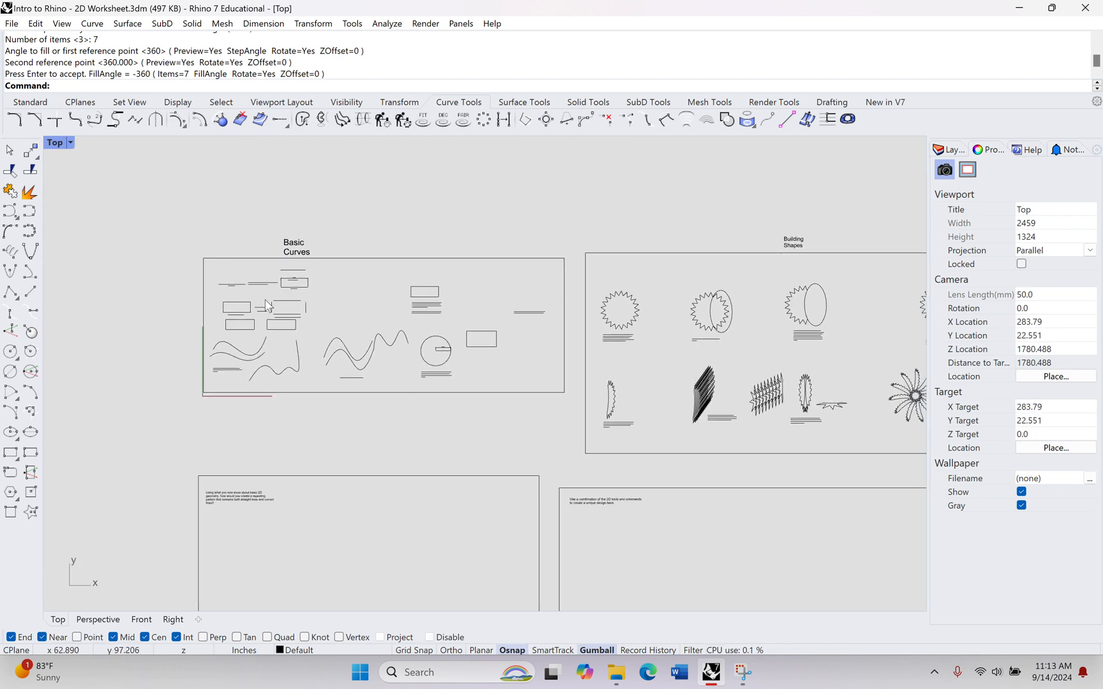
{"action": "scroll", "coordinate": [235, 303], "scroll_direction": "up", "scroll_amount": 6}
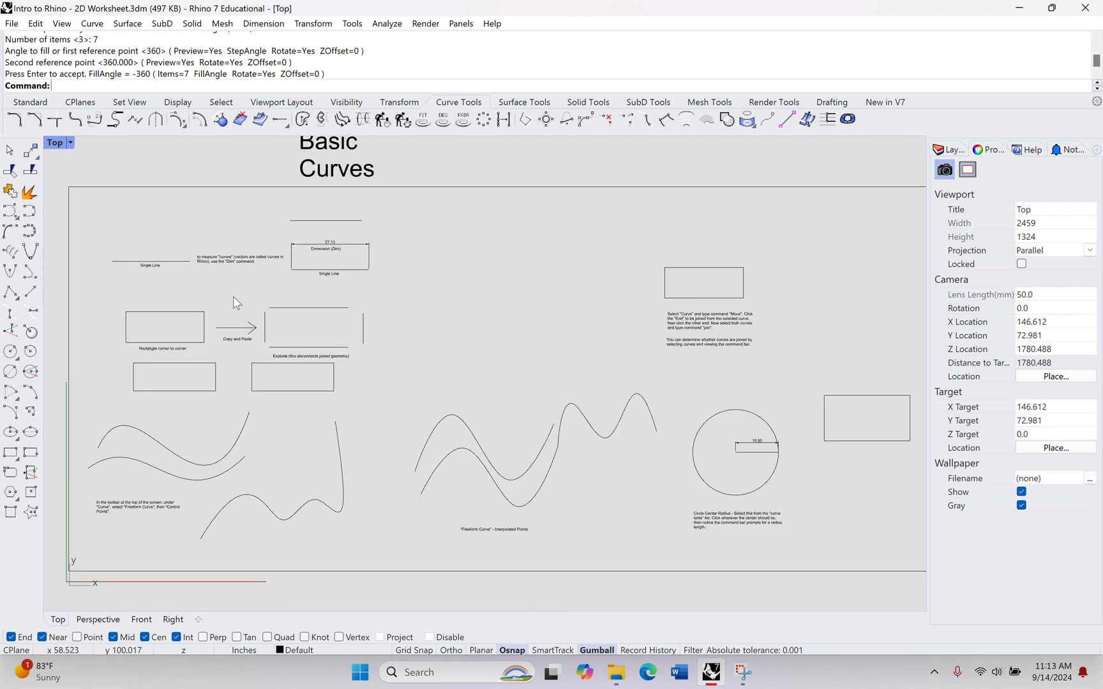
{"action": "right_click_drag", "start_coordinate": [518, 322], "coordinate": [411, 332]}
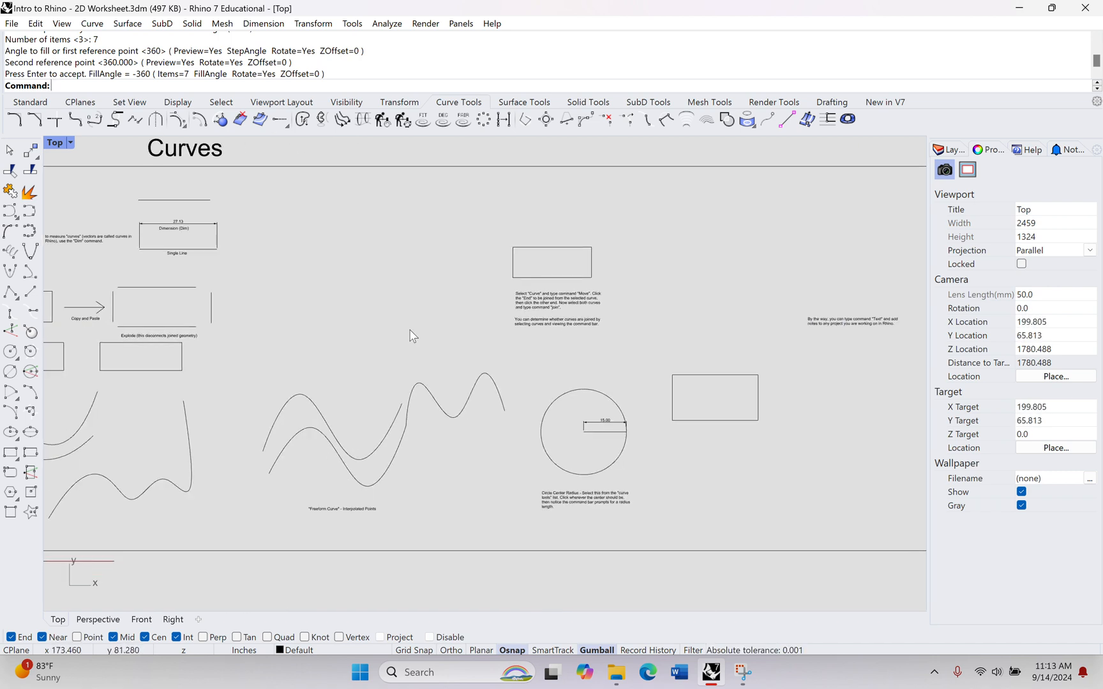
{"action": "right_click_drag", "start_coordinate": [555, 352], "coordinate": [110, 310]}
{"action": "right_click_drag", "start_coordinate": [643, 339], "coordinate": [270, 312]}
{"action": "scroll", "coordinate": [400, 342], "scroll_direction": "down", "scroll_amount": 8}
{"action": "right_click_drag", "start_coordinate": [507, 342], "coordinate": [809, 168]}
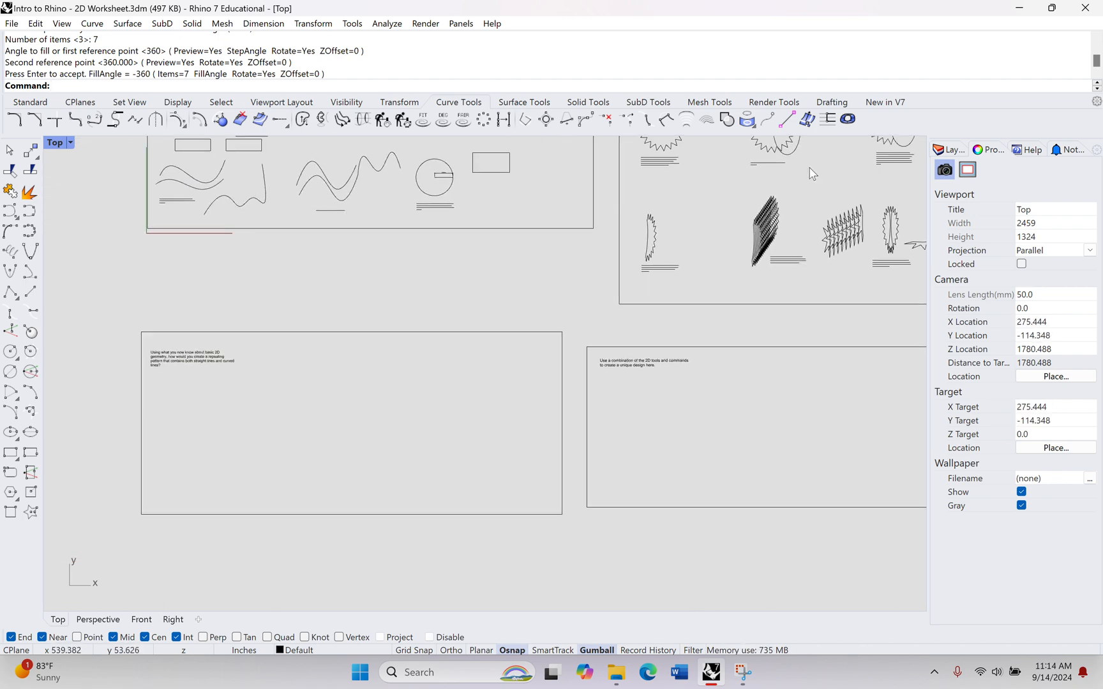
Read the practice prompts in the two empty lower frames, covering the repeating pattern and the unique design
{"action": "right_click_drag", "start_coordinate": [410, 329], "coordinate": [606, 337]}
{"action": "scroll", "coordinate": [382, 365], "scroll_direction": "up", "scroll_amount": 16}
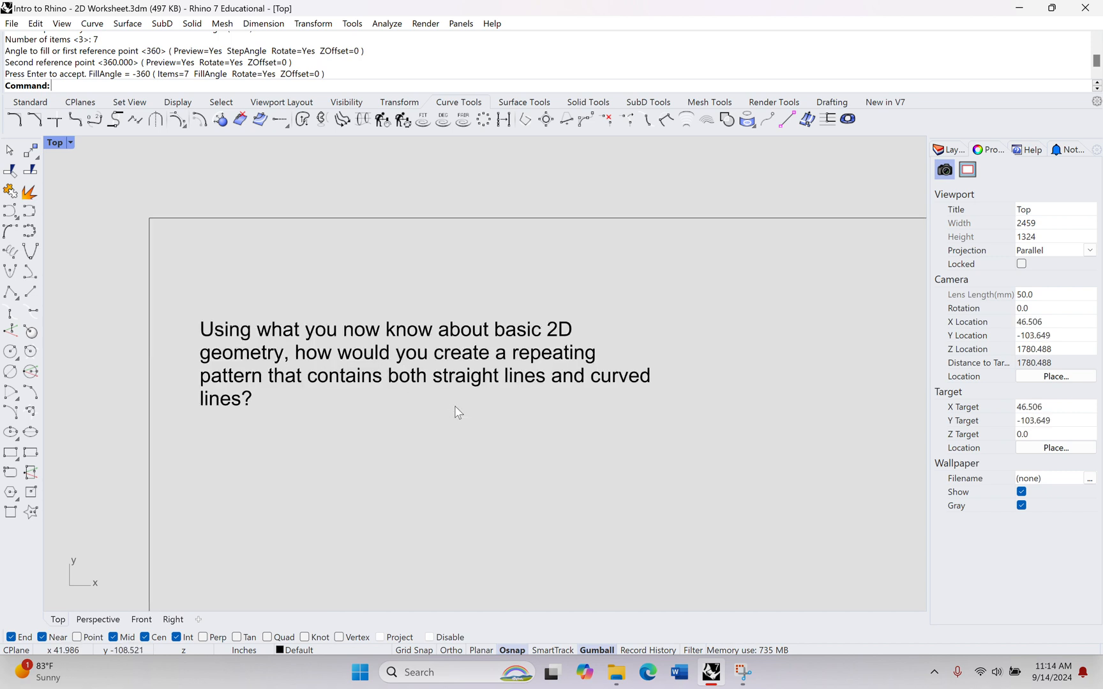
{"action": "right_click_drag", "start_coordinate": [456, 409], "coordinate": [370, 301]}
{"action": "scroll", "coordinate": [371, 301], "scroll_direction": "down", "scroll_amount": 2}
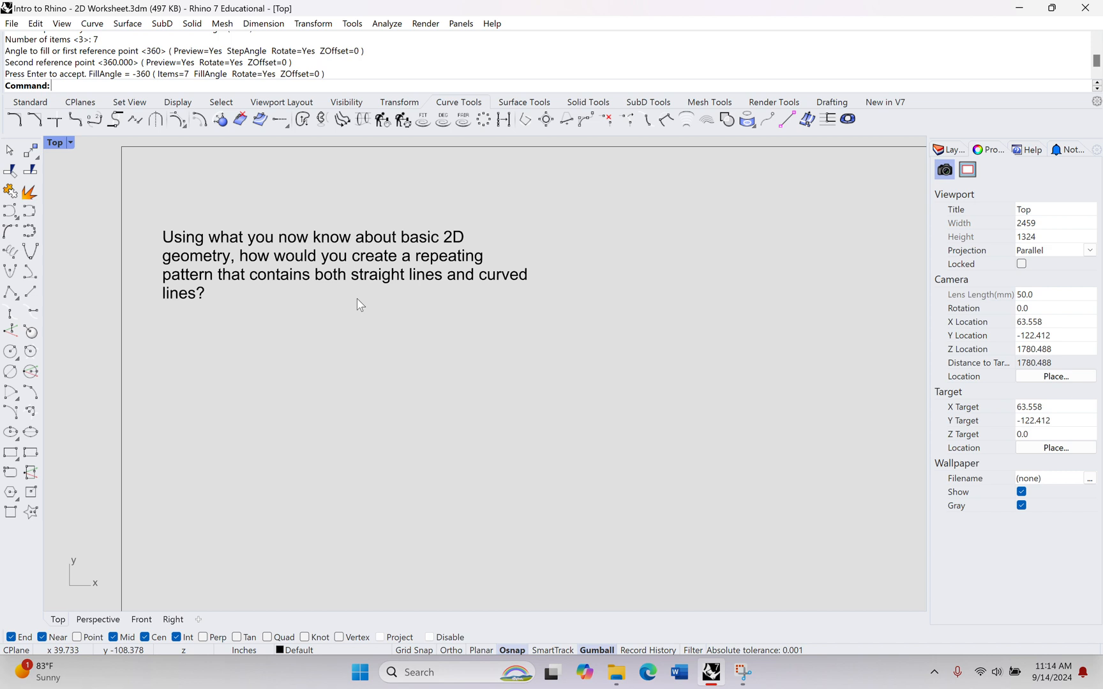
{"action": "scroll", "coordinate": [396, 310], "scroll_direction": "down", "scroll_amount": 5}
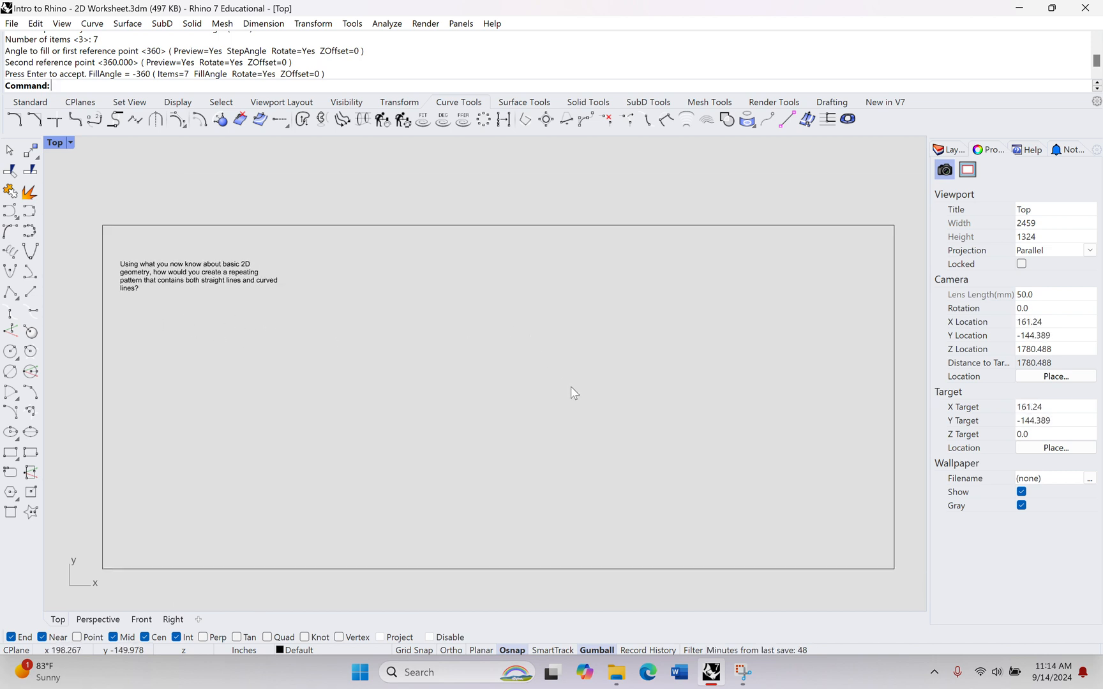
{"action": "right_click_drag", "start_coordinate": [667, 362], "coordinate": [479, 327]}
{"action": "right_click_drag", "start_coordinate": [583, 318], "coordinate": [240, 327]}
{"action": "scroll", "coordinate": [487, 302], "scroll_direction": "up", "scroll_amount": 4}
{"action": "right_click_drag", "start_coordinate": [488, 302], "coordinate": [377, 320]}
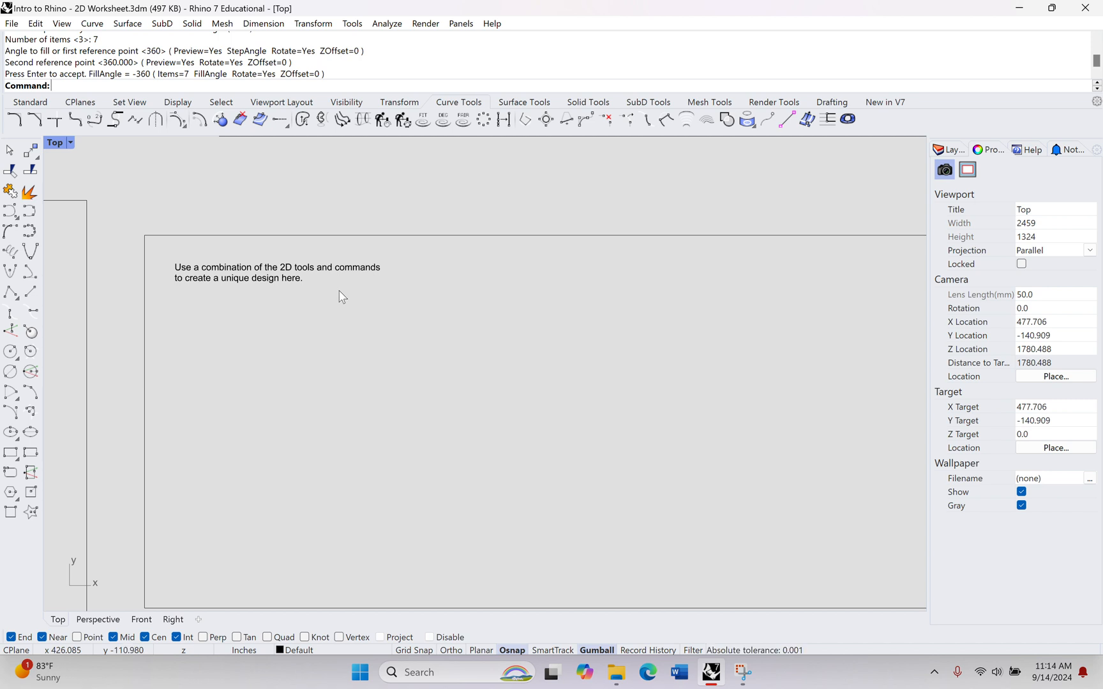
{"action": "right_click_drag", "start_coordinate": [446, 409], "coordinate": [332, 401]}
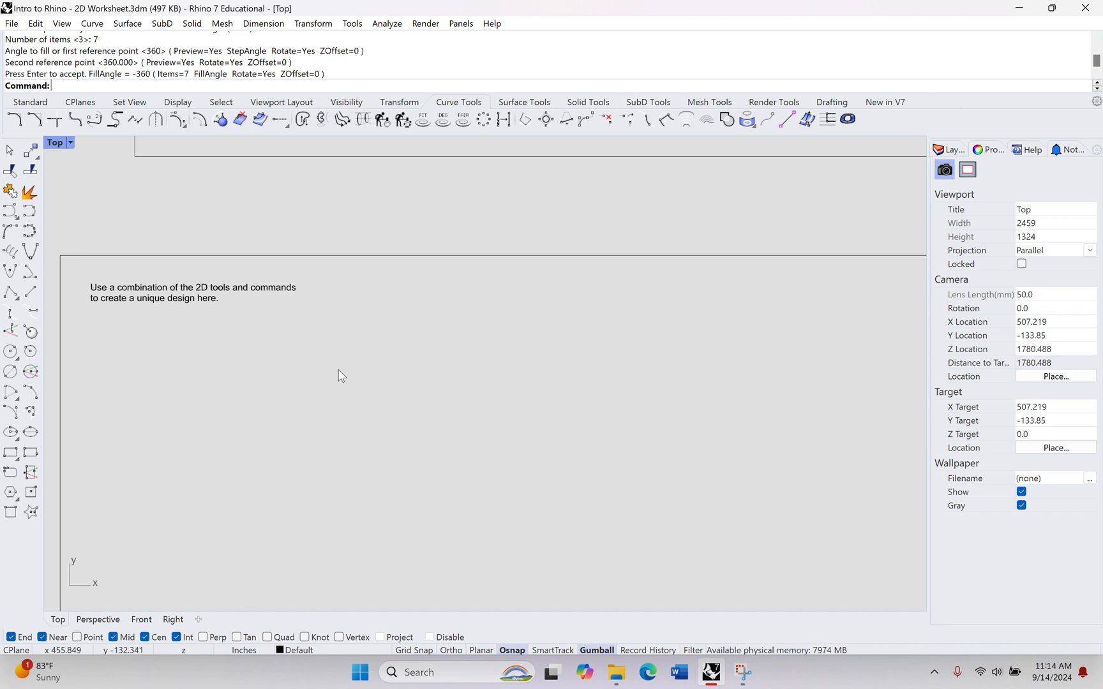
{"action": "right_click_drag", "start_coordinate": [387, 327], "coordinate": [431, 386]}
{"action": "scroll", "coordinate": [335, 300], "scroll_direction": "down", "scroll_amount": 8}
{"action": "scroll", "coordinate": [472, 374], "scroll_direction": "up", "scroll_amount": 2}
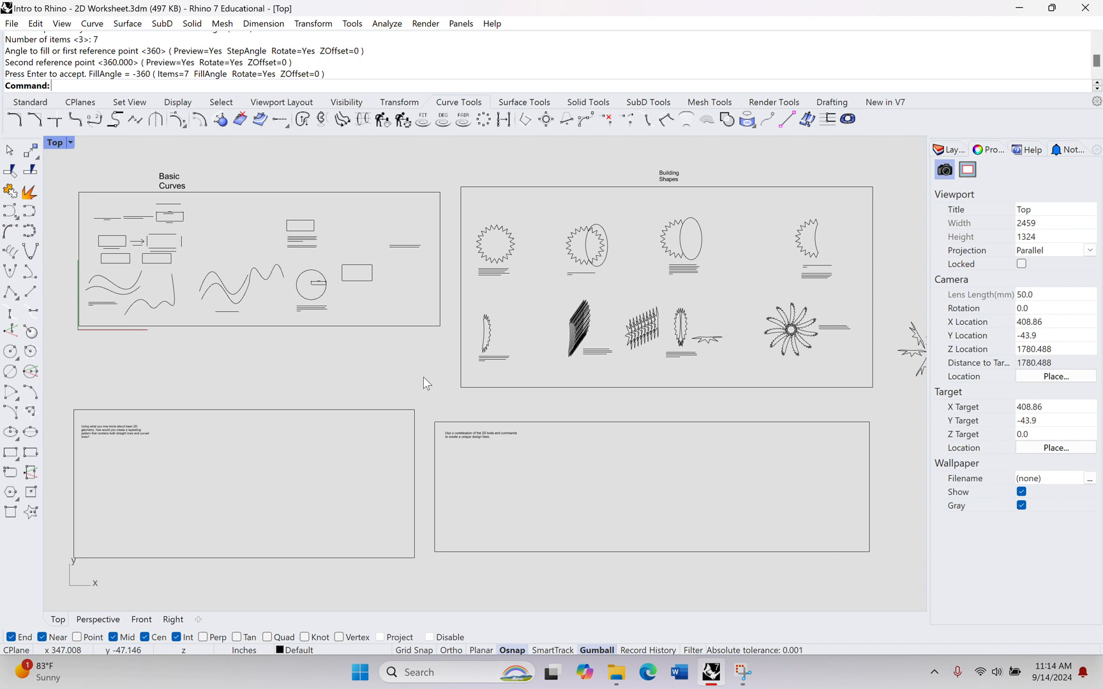